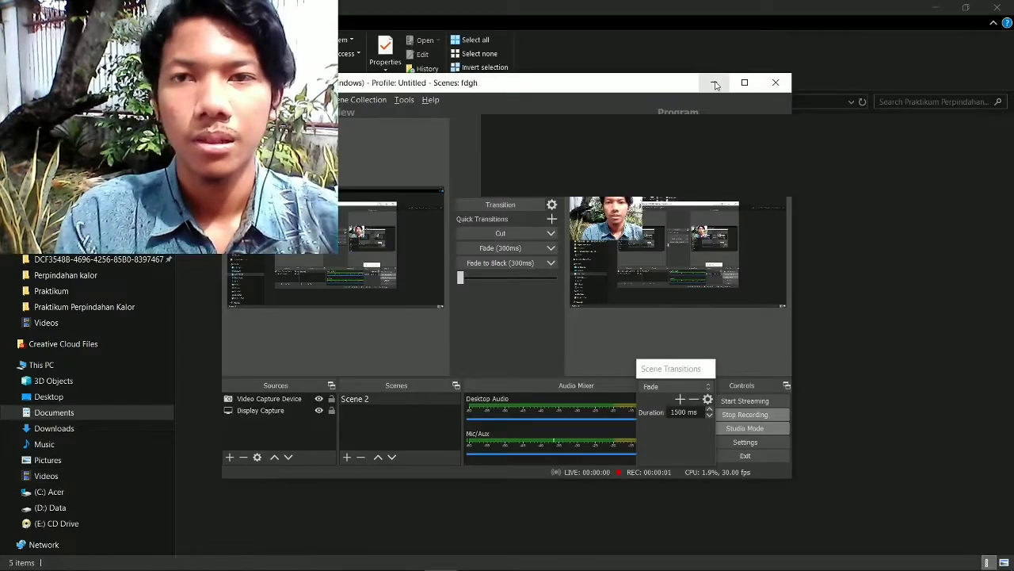
- Switch to WPS Office and bring up the PDF with the practicum instructions
{"action": "left_click", "coordinate": [717, 82]}
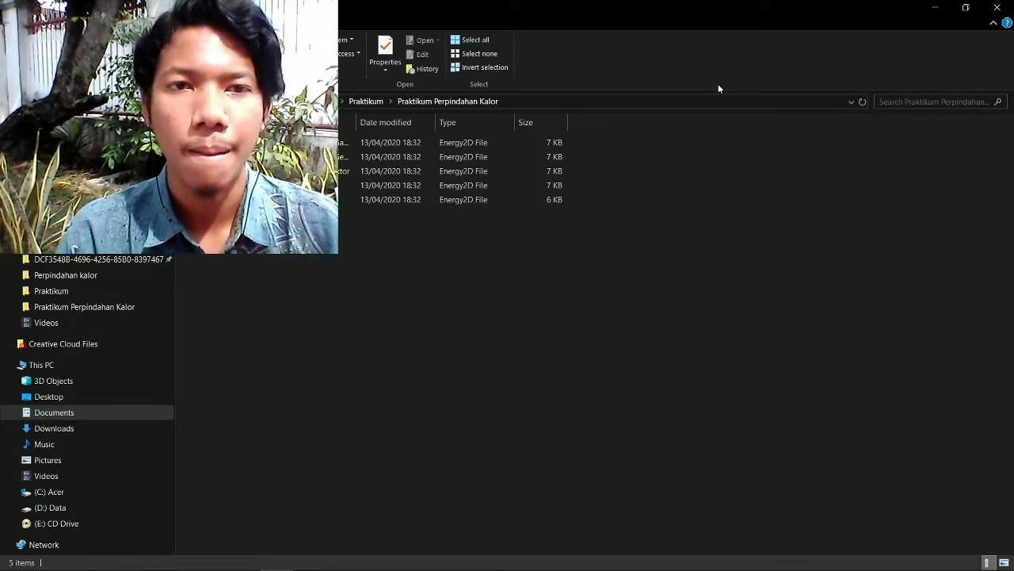
{"action": "key", "text": "alt+Tab"}
{"action": "key", "text": "alt+Tab"}
{"action": "key", "text": "alt+Tab"}
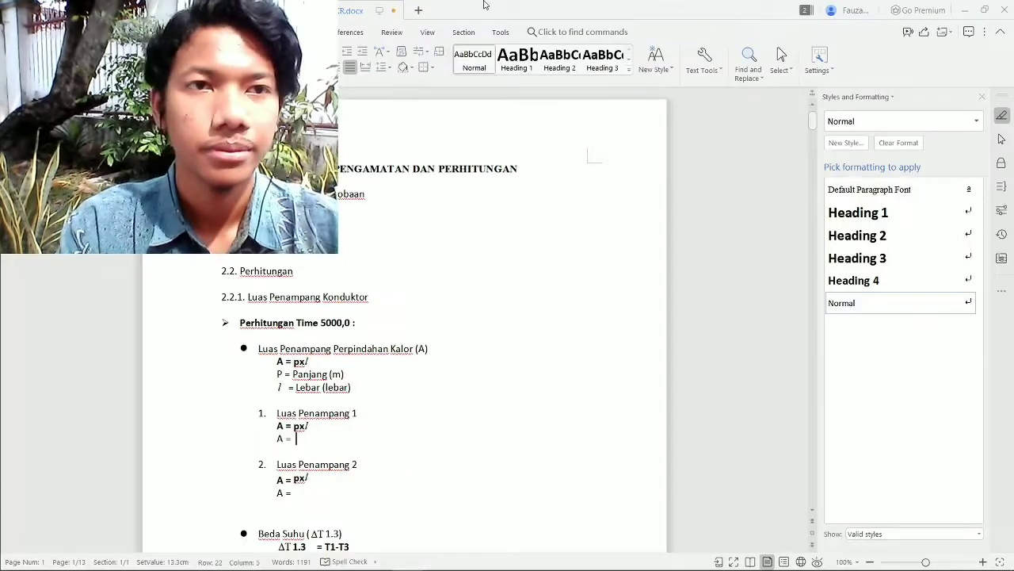
{"action": "left_click", "coordinate": [229, 10]}
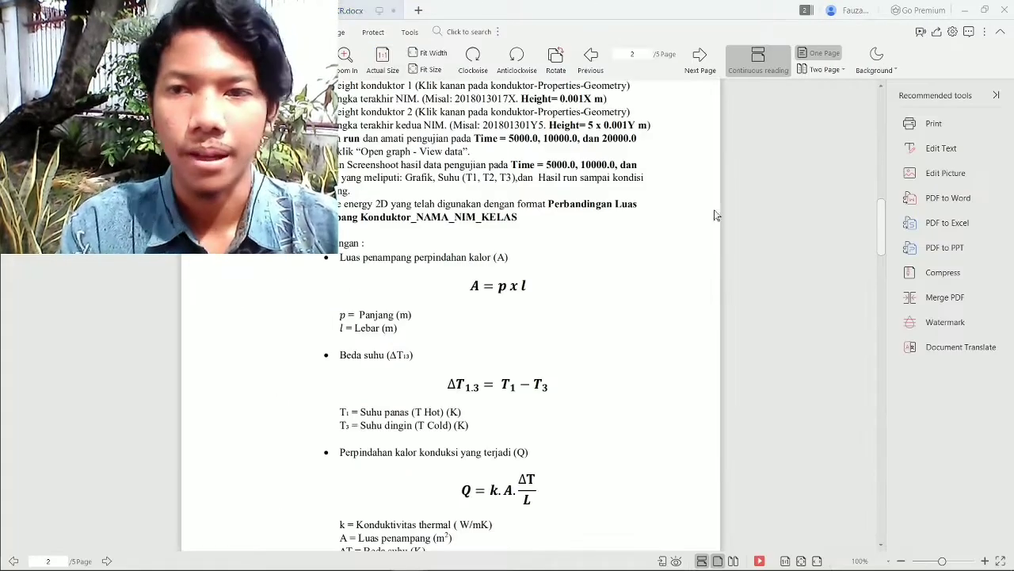
- Examine the test procedures and calculation formulas for each experiment on pages 2 to 5 of the practicum instructions
{"action": "mouse_move", "coordinate": [880, 217]}
{"action": "left_mouse_down"}
{"action": "mouse_move", "coordinate": [878, 91]}
{"action": "mouse_move", "coordinate": [892, 213]}
{"action": "left_mouse_up"}
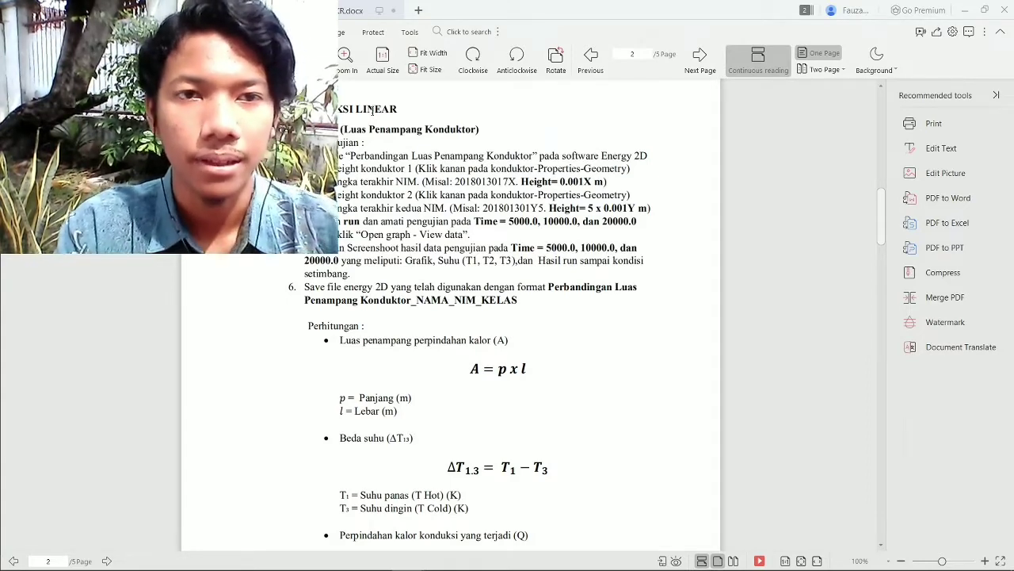
{"action": "scroll", "coordinate": [372, 111], "scroll_direction": "down", "scroll_amount": 5}
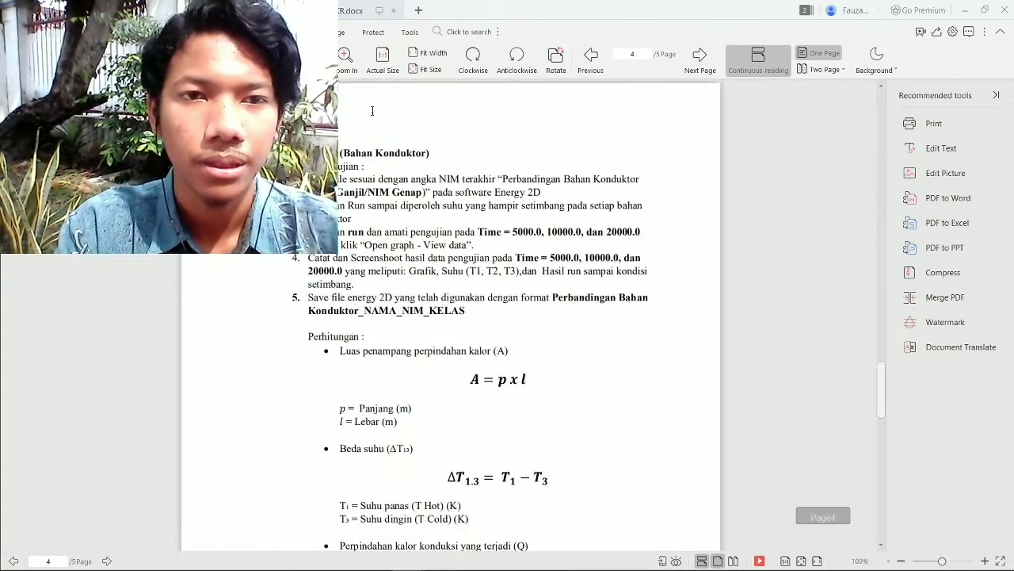
{"action": "scroll", "coordinate": [372, 111], "scroll_direction": "up", "scroll_amount": 2}
{"action": "scroll", "coordinate": [372, 111], "scroll_direction": "up", "scroll_amount": 2}
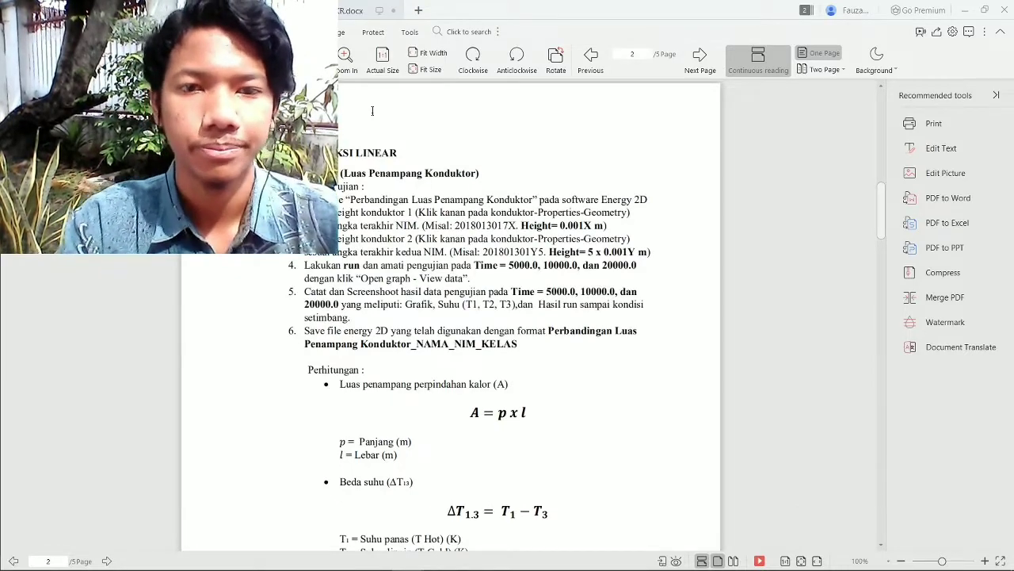
{"action": "scroll", "coordinate": [372, 111], "scroll_direction": "down", "scroll_amount": 2}
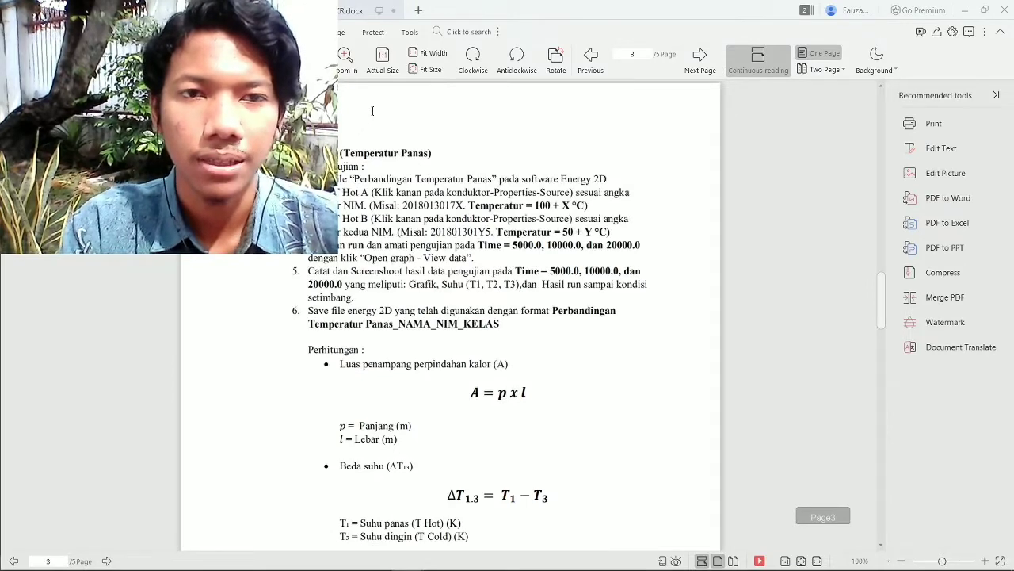
{"action": "scroll", "coordinate": [372, 111], "scroll_direction": "down", "scroll_amount": 2}
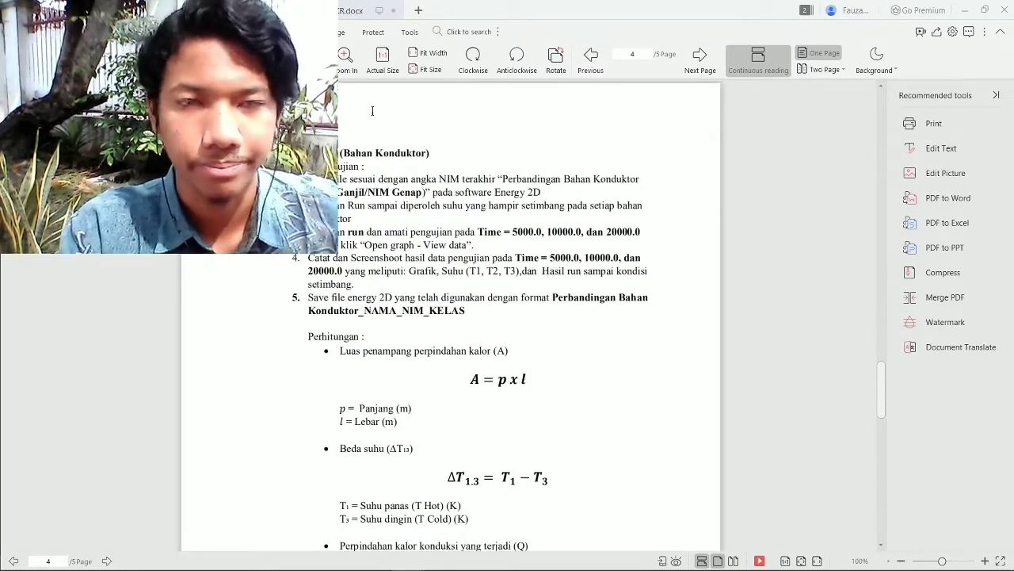
{"action": "scroll", "coordinate": [372, 111], "scroll_direction": "up", "scroll_amount": 4}
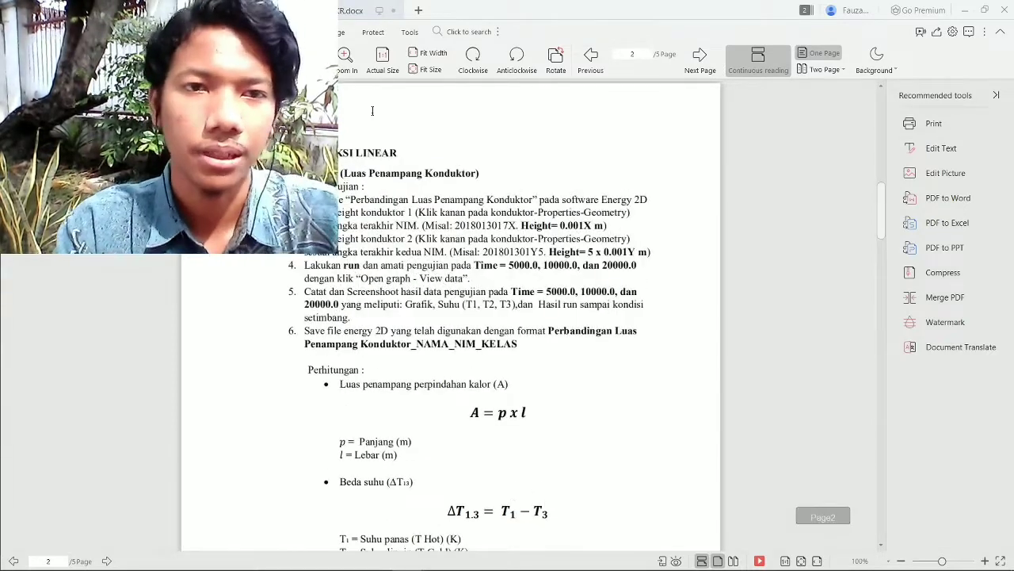
{"action": "scroll", "coordinate": [372, 111], "scroll_direction": "down", "scroll_amount": 3}
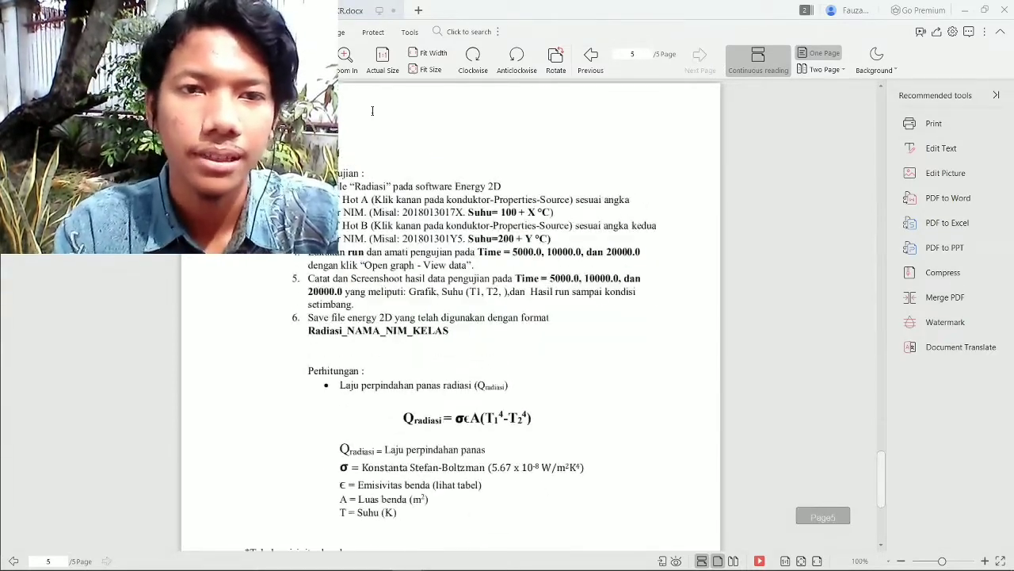
{"action": "scroll", "coordinate": [372, 111], "scroll_direction": "up", "scroll_amount": 3}
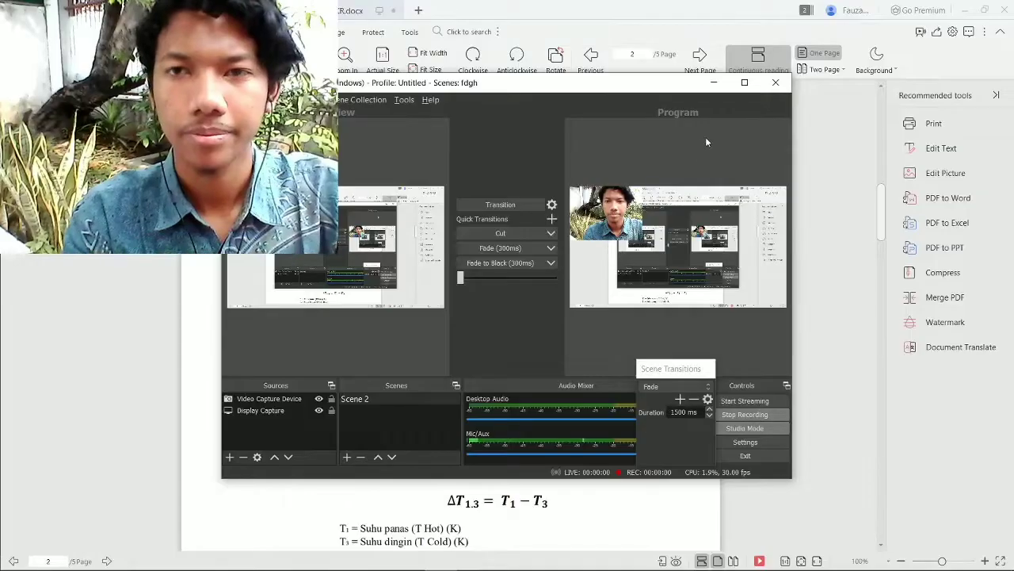
- Open the "Perbandingan Luas Penampang Konduktor" file in Energy2D from the Praktikum Perpindahan Kalor folder and widen its window
{"action": "left_click", "coordinate": [713, 82]}
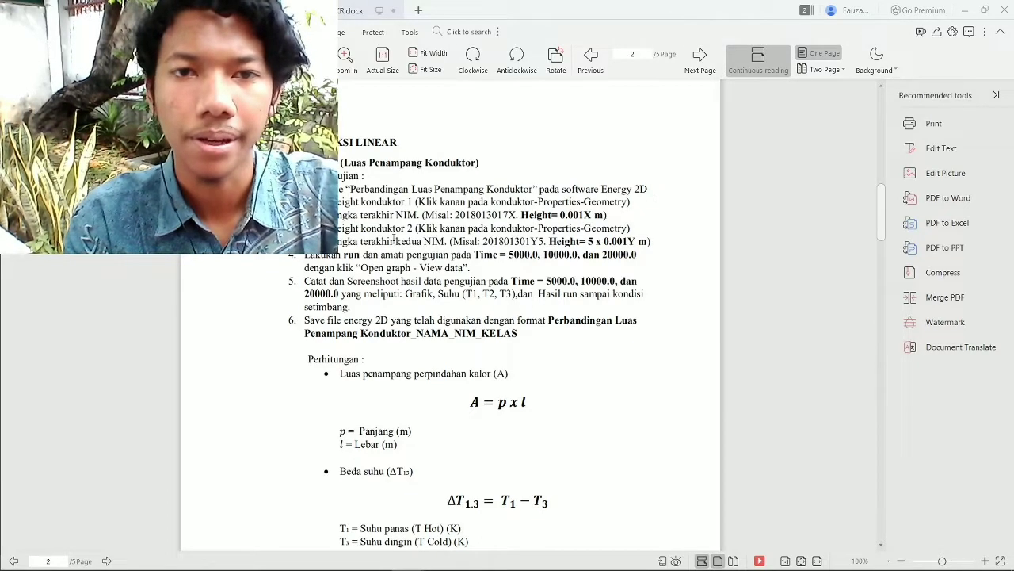
{"action": "key", "text": "alt+Tab"}
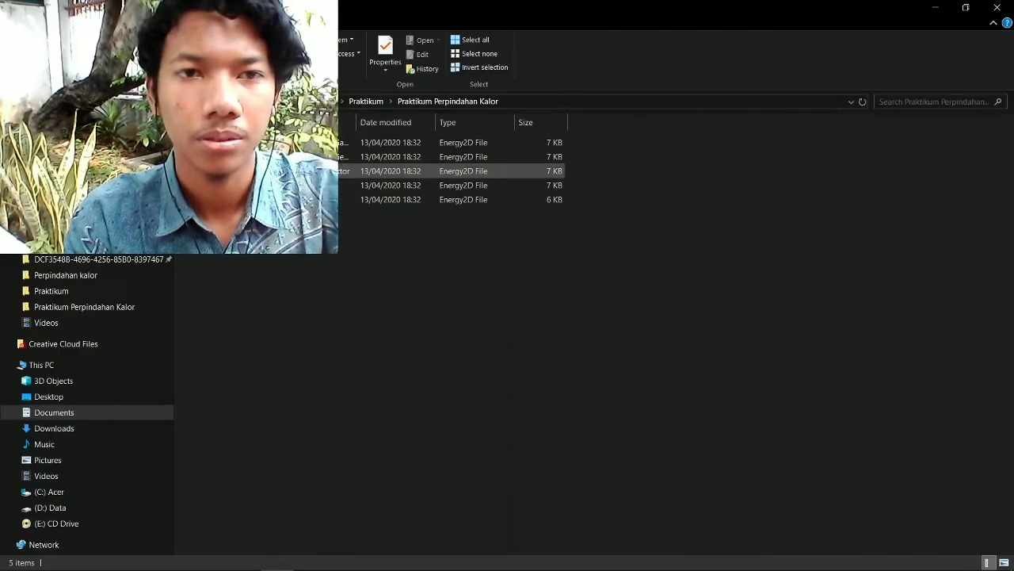
{"action": "double_click", "coordinate": [317, 171]}
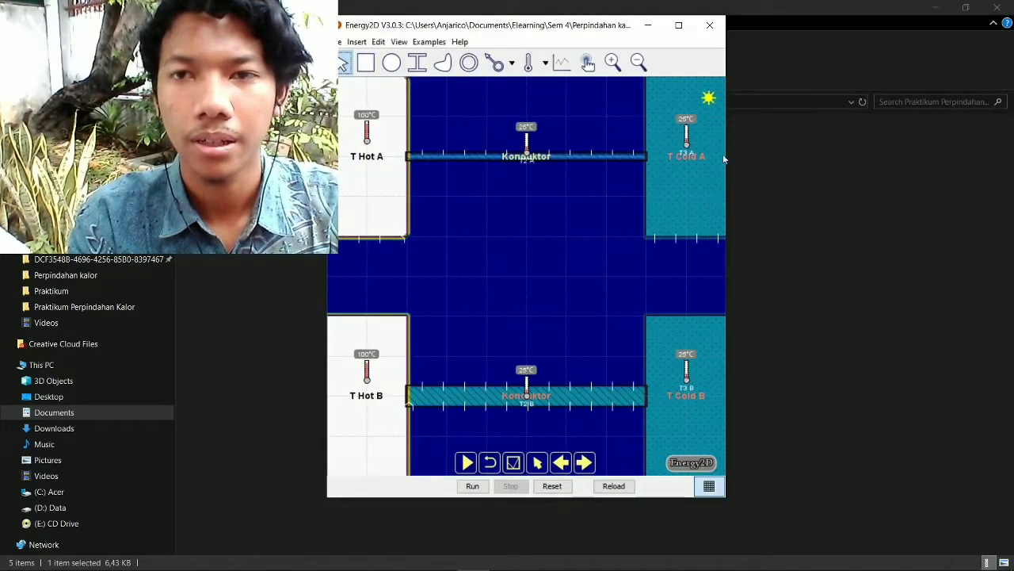
{"action": "left_click_drag", "start_coordinate": [726, 158], "coordinate": [1013, 158]}
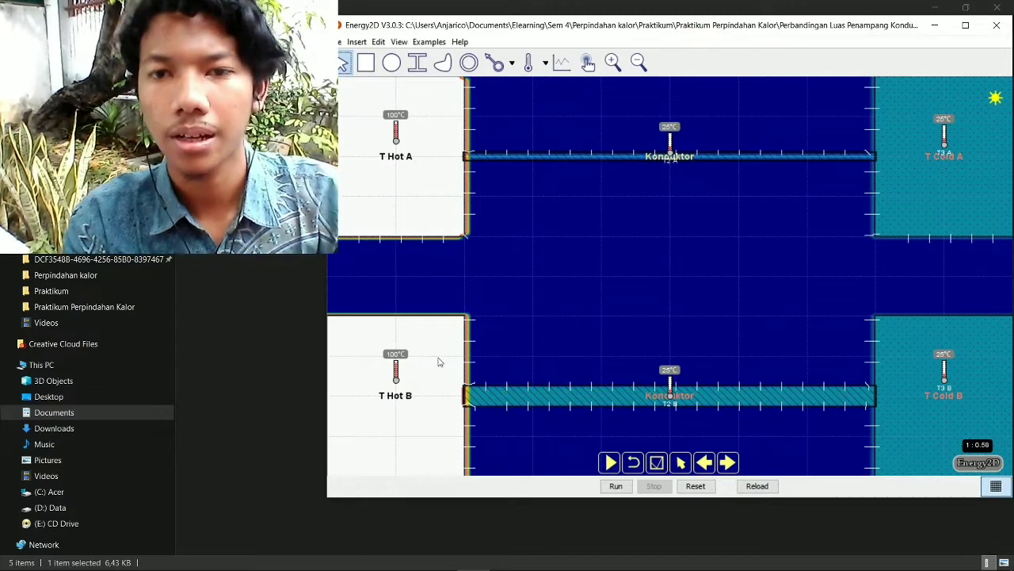
- Check the height rule for conductor 1 in the PDF instructions, and set the height of the A conductor in Energy2D to 0.0013 m
{"action": "key", "text": "alt+Tab"}
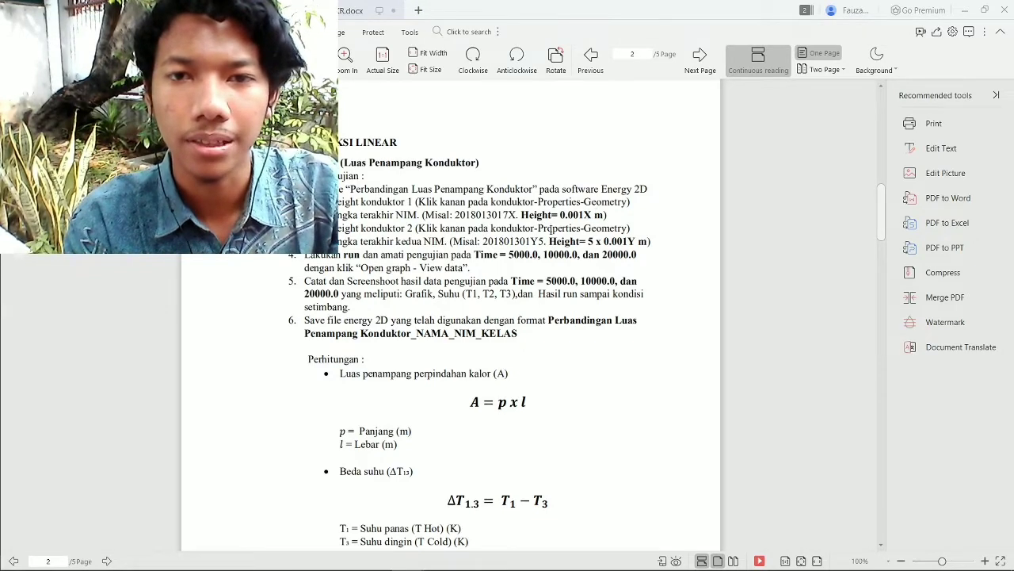
{"action": "key", "text": "alt+Tab"}
{"action": "key", "text": "alt+Tab"}
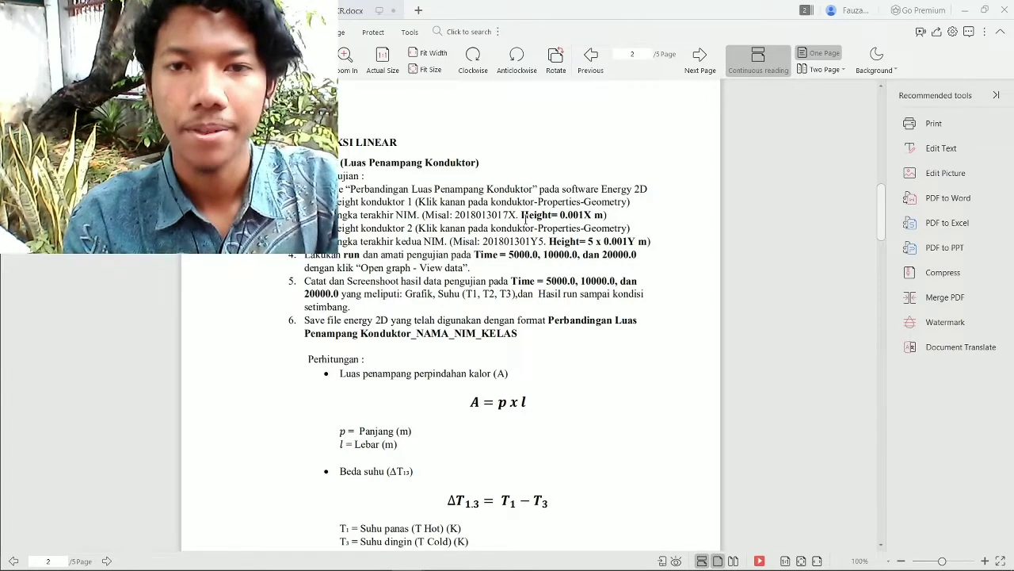
{"action": "key", "text": "alt+Tab"}
{"action": "key", "text": "alt+Tab"}
{"action": "key", "text": "alt+Tab"}
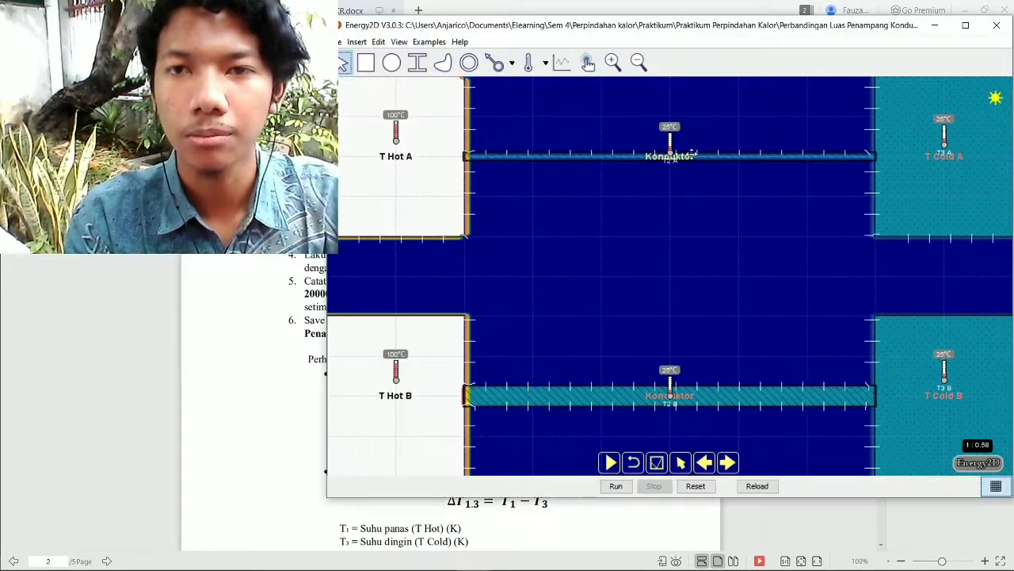
{"action": "left_click", "coordinate": [692, 153]}
{"action": "right_click", "coordinate": [692, 153]}
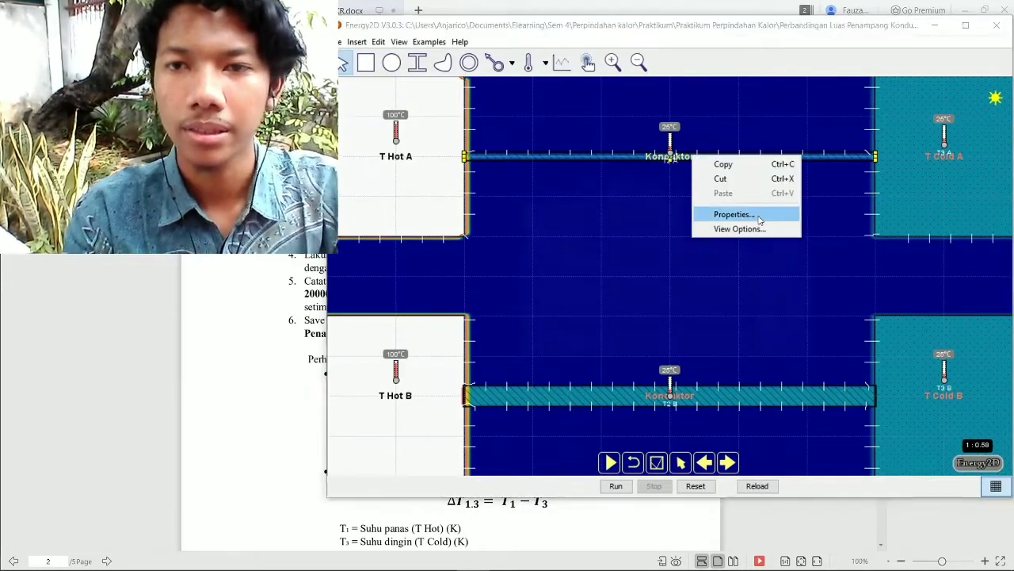
{"action": "left_click", "coordinate": [737, 214]}
{"action": "left_click", "coordinate": [742, 251]}
{"action": "key", "text": "BackSpace"}
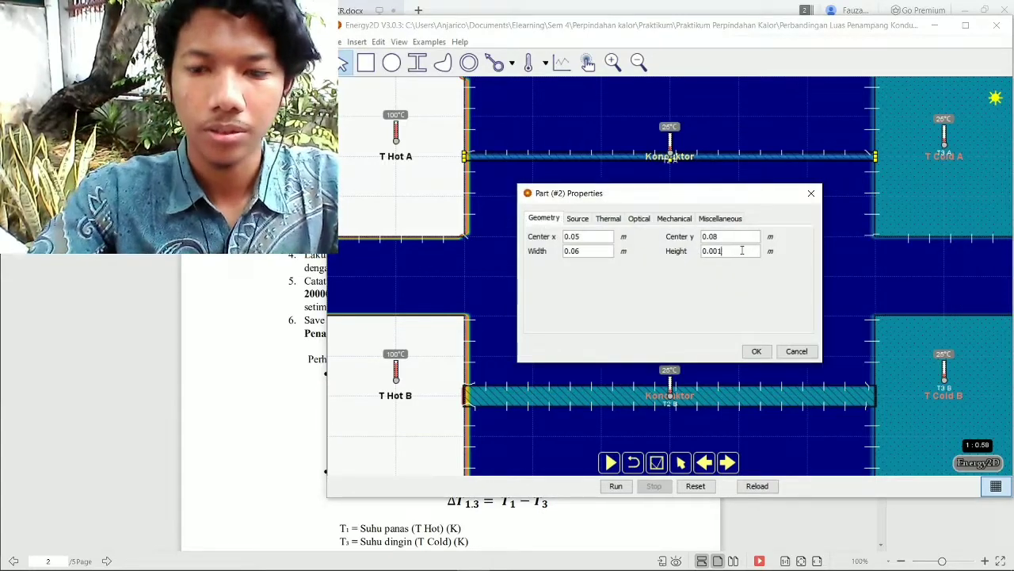
{"action": "type", "text": "3"}
{"action": "key", "text": "Return"}
- Check the height rule for conductor 2 in the PDF instructions, and set the height of the B conductor in Energy2D to 0.0085 m
{"action": "key", "text": "alt+Tab"}
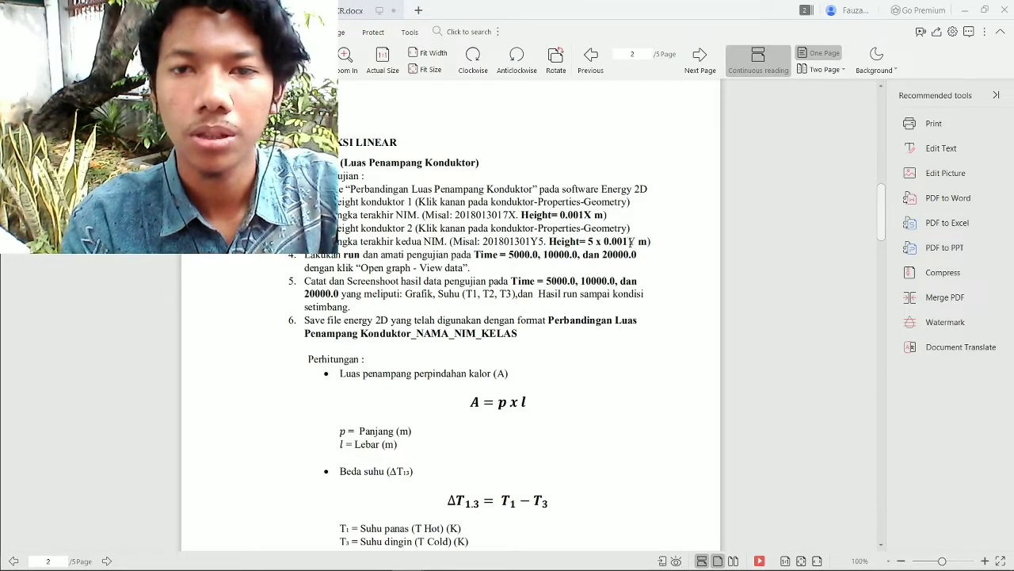
{"action": "key", "text": "alt+Tab"}
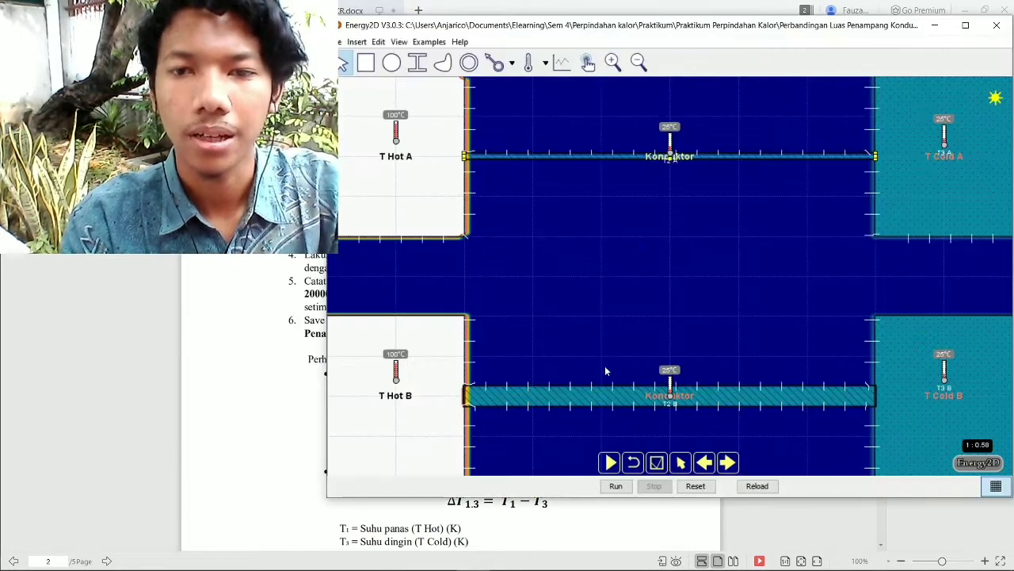
{"action": "right_click", "coordinate": [606, 395]}
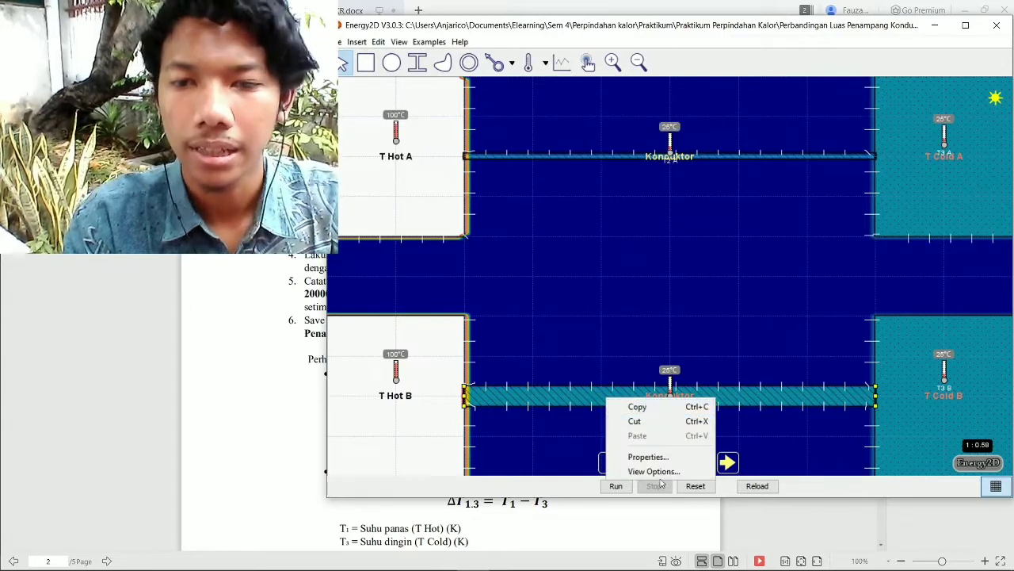
{"action": "left_click", "coordinate": [649, 457]}
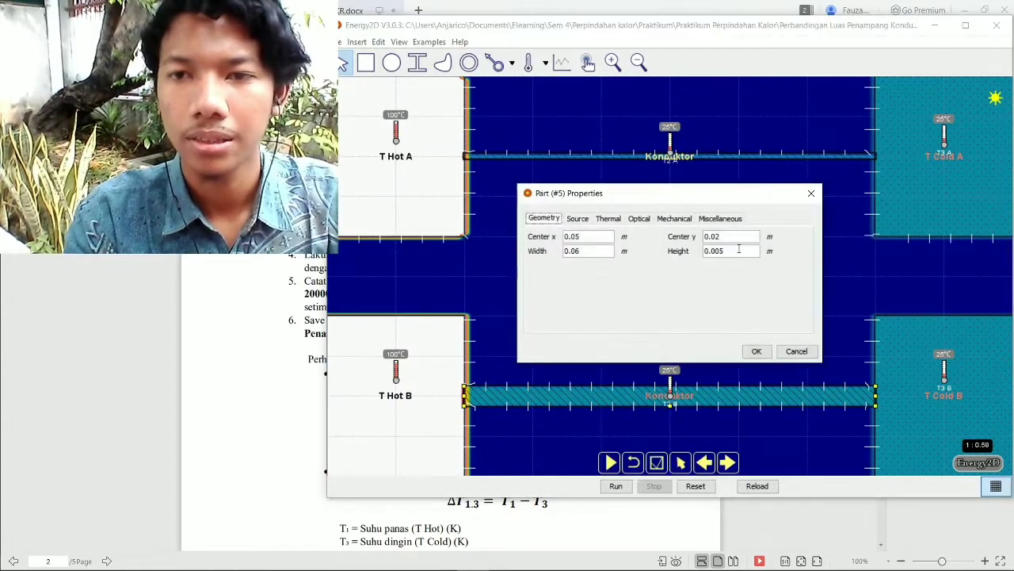
{"action": "left_click", "coordinate": [738, 249]}
{"action": "key", "text": "BackSpace"}
{"action": "type", "text": "85"}
{"action": "key", "text": "Return"}
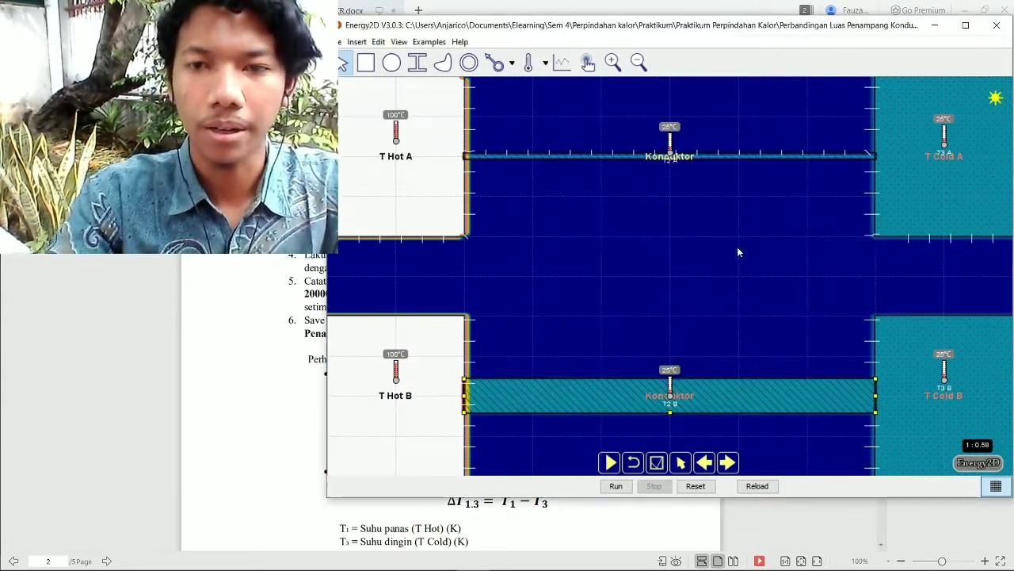
- Switch to the report document in WPS Office and enter "0,0013." after "A =" under Luas Penampang 1
{"action": "key", "text": "alt+Tab"}
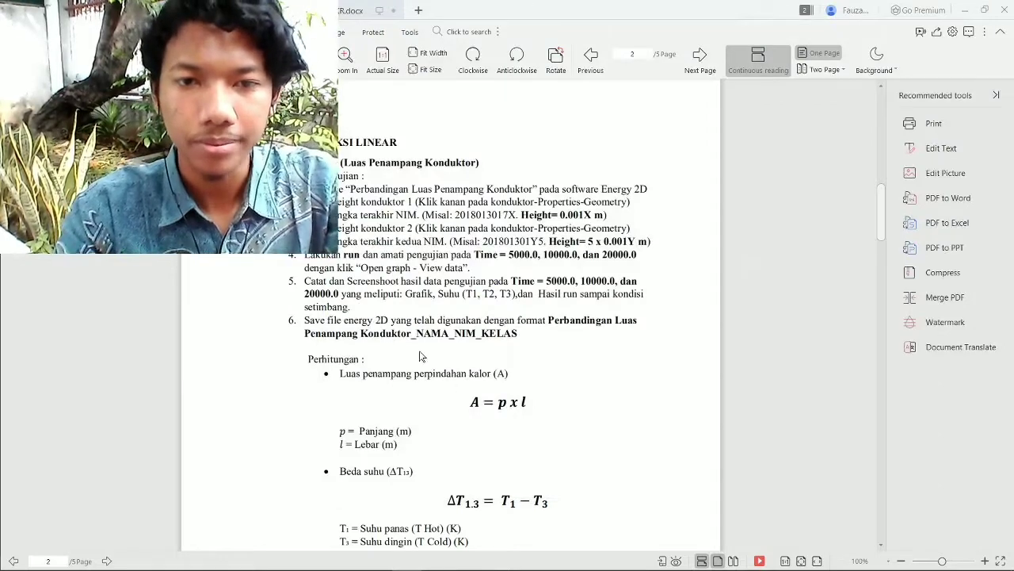
{"action": "left_click", "coordinate": [321, 10]}
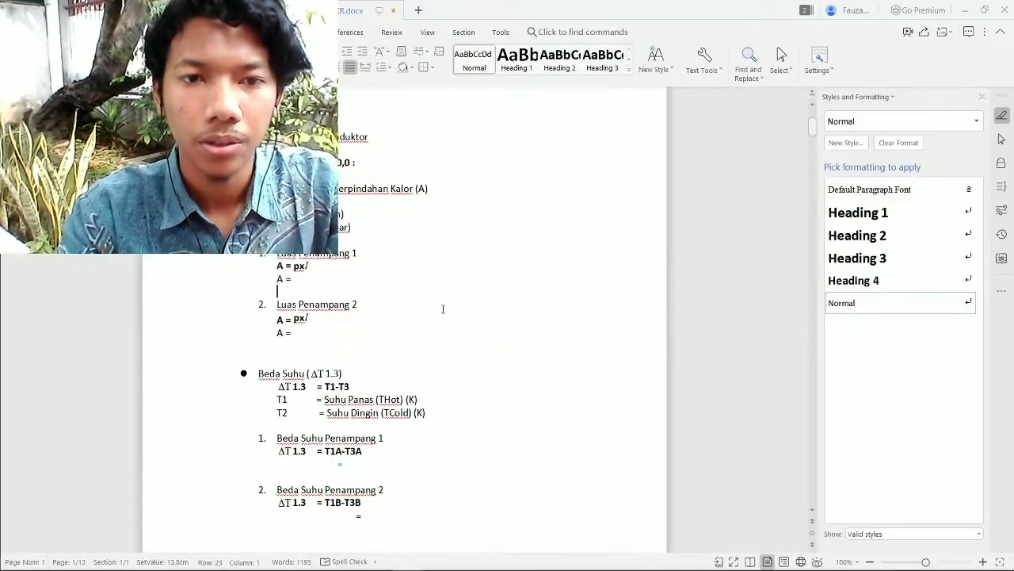
{"action": "left_click", "coordinate": [309, 276]}
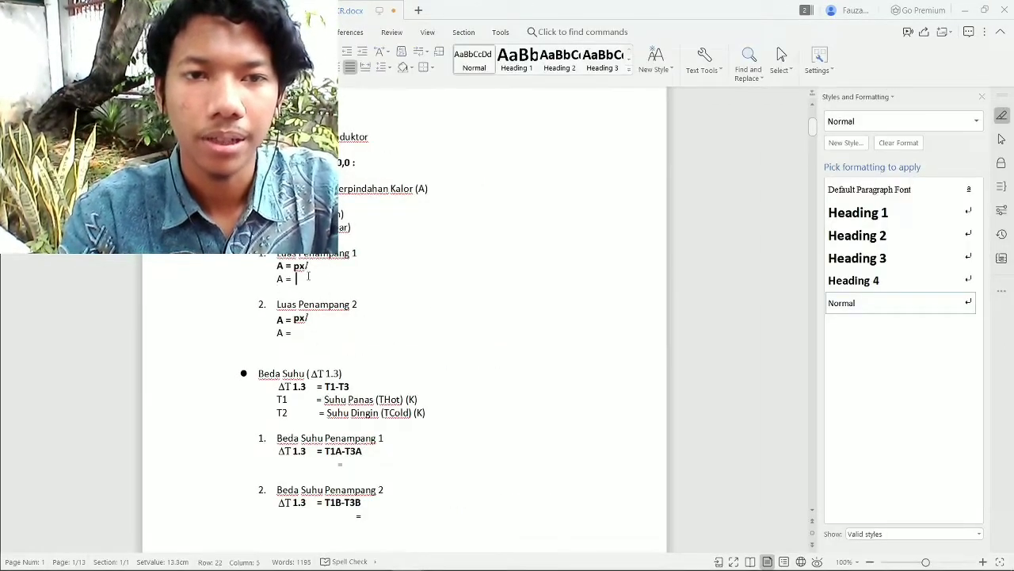
{"action": "key", "text": "alt+Tab"}
{"action": "key", "text": "alt+Tab"}
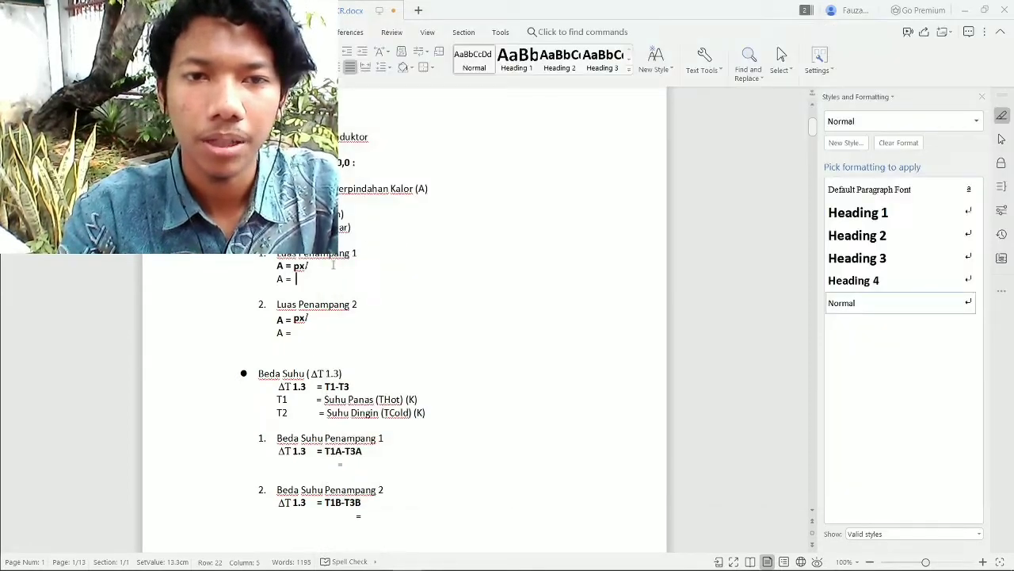
{"action": "key", "text": "alt+Tab"}
{"action": "key", "text": "alt+Tab"}
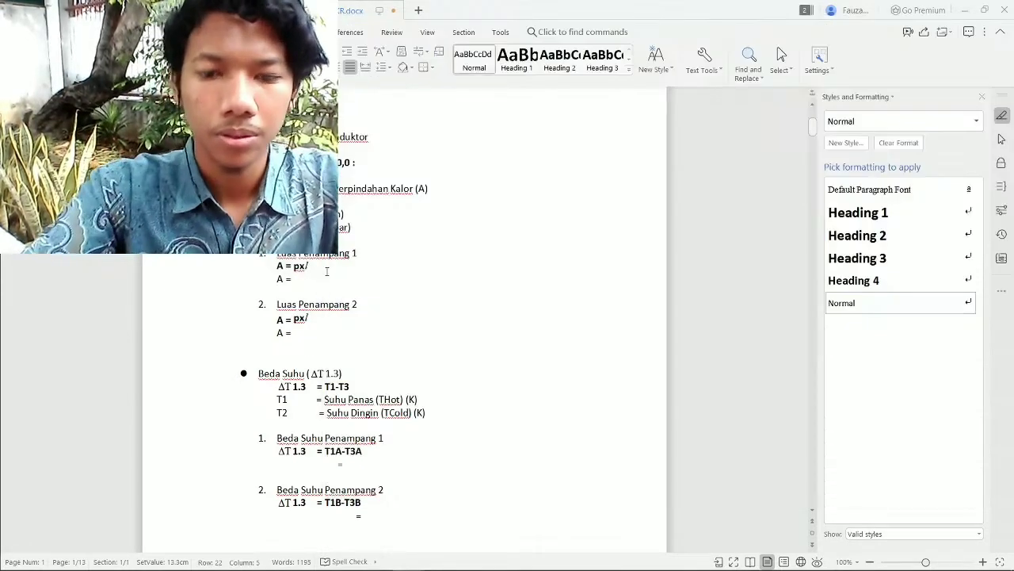
{"action": "type", "text": "0,"}
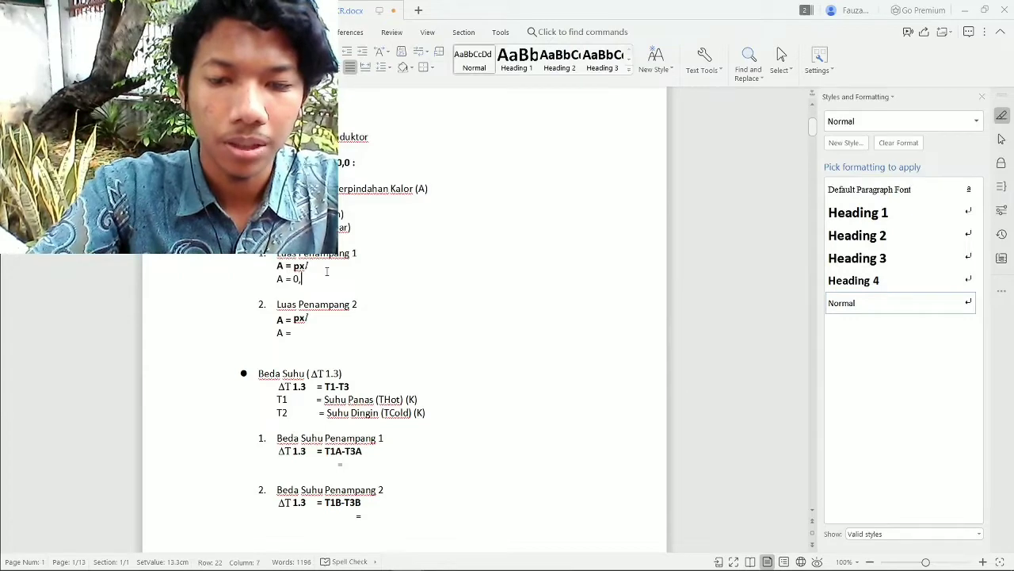
{"action": "type", "text": "0013."}
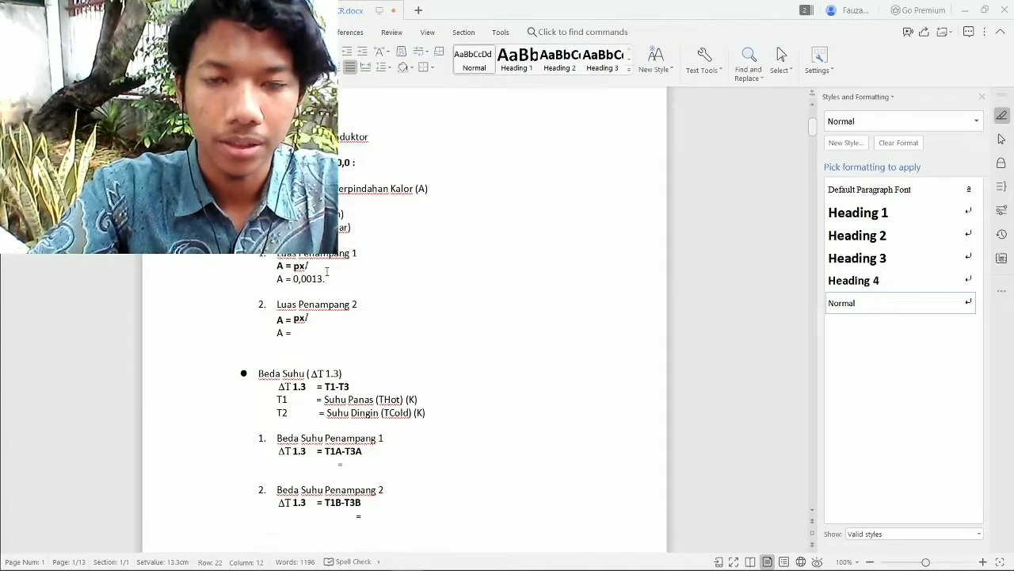
- Look up the A conductor's width in its Energy2D properties and append "0,06" to the Luas Penampang 1 product in the report
{"action": "key", "text": "alt+Tab"}
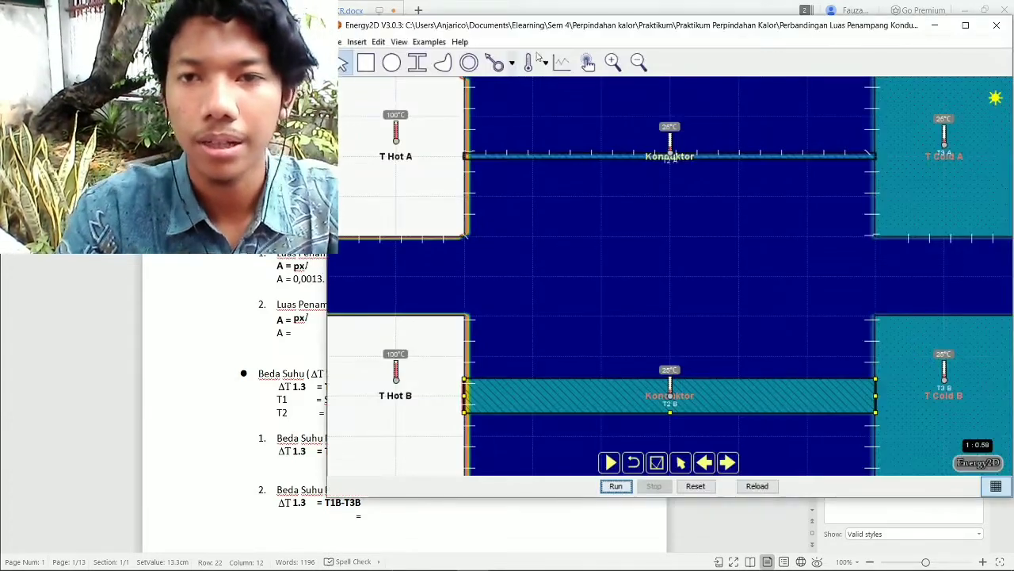
{"action": "left_click", "coordinate": [646, 157]}
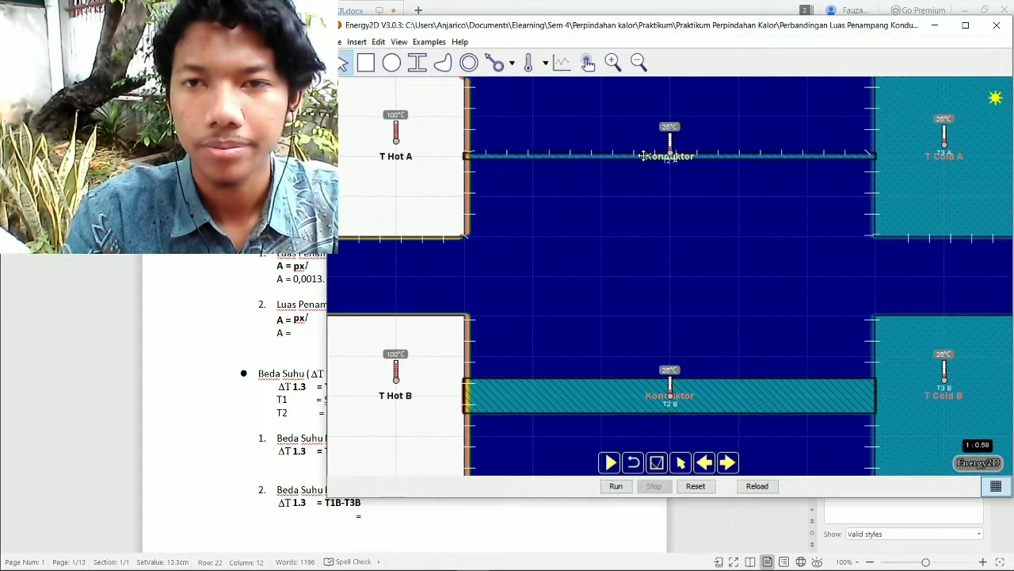
{"action": "right_click", "coordinate": [645, 157]}
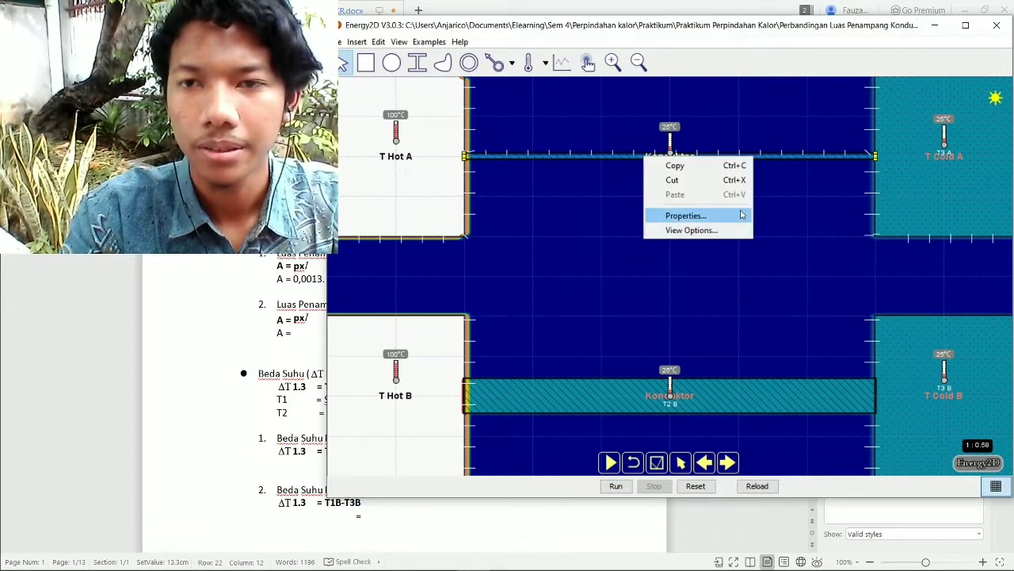
{"action": "left_click", "coordinate": [697, 215]}
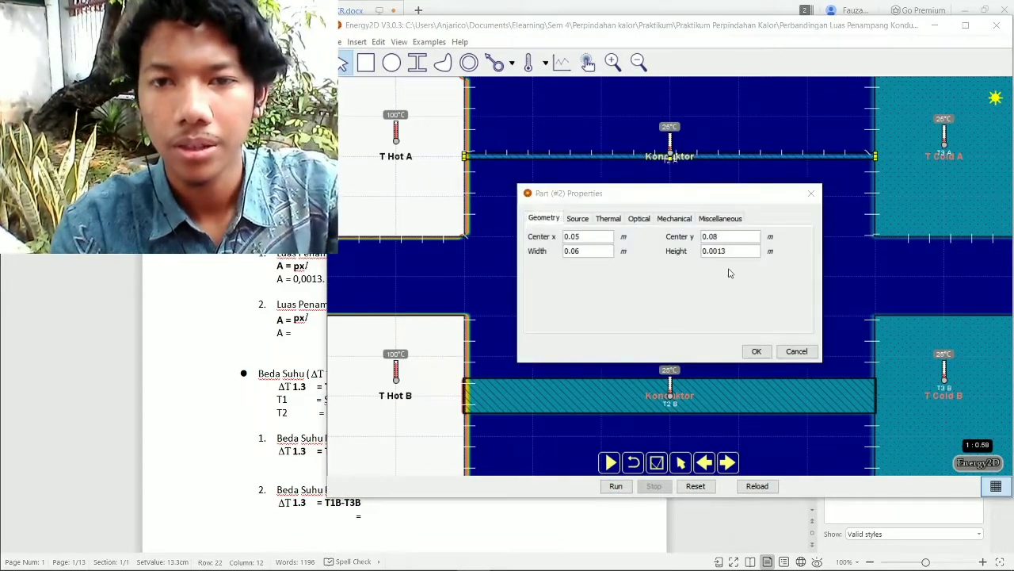
{"action": "key", "text": "alt+Tab"}
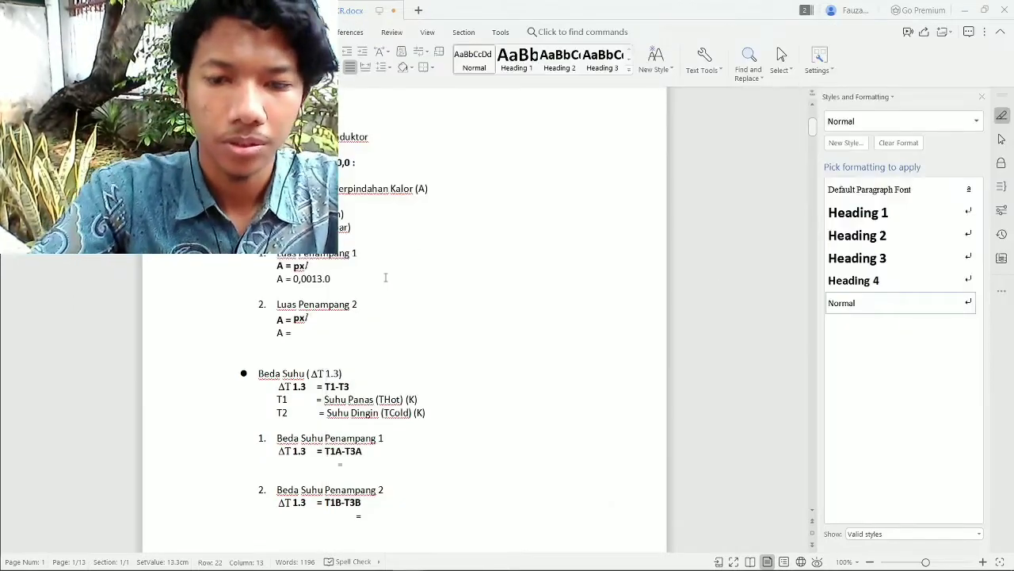
{"action": "type", "text": "0,06"}
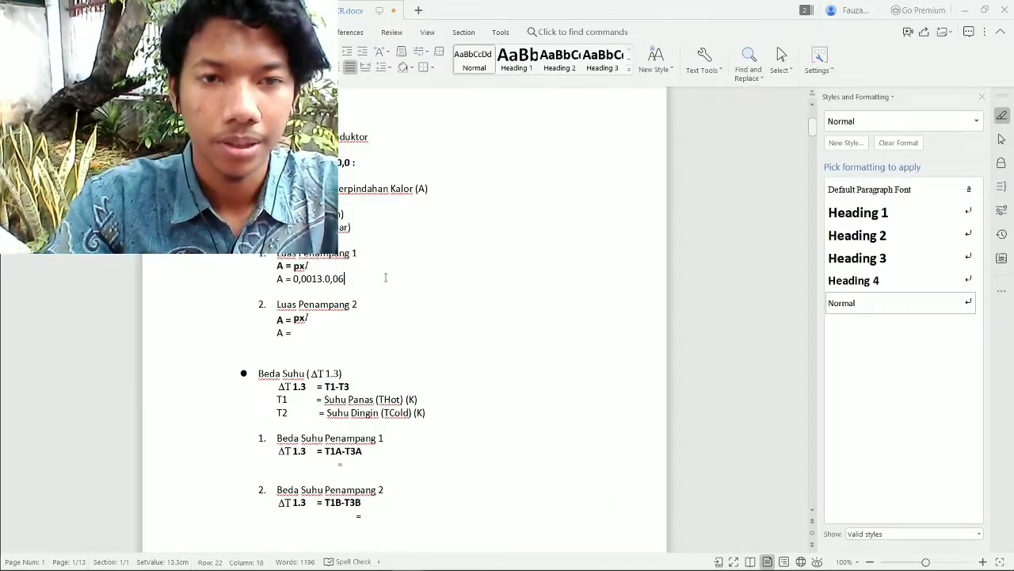
- Add the result line "= 0,000078 m" below the product under Luas Penampang 1
{"action": "key", "text": "Return"}
{"action": "type", "text": "="}
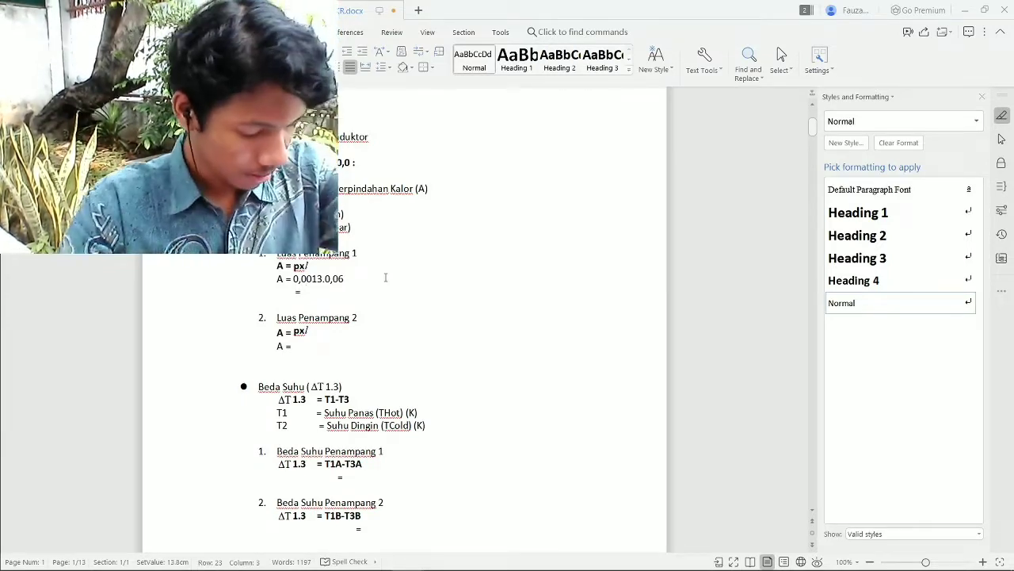
{"action": "type", "text": "0,0000"}
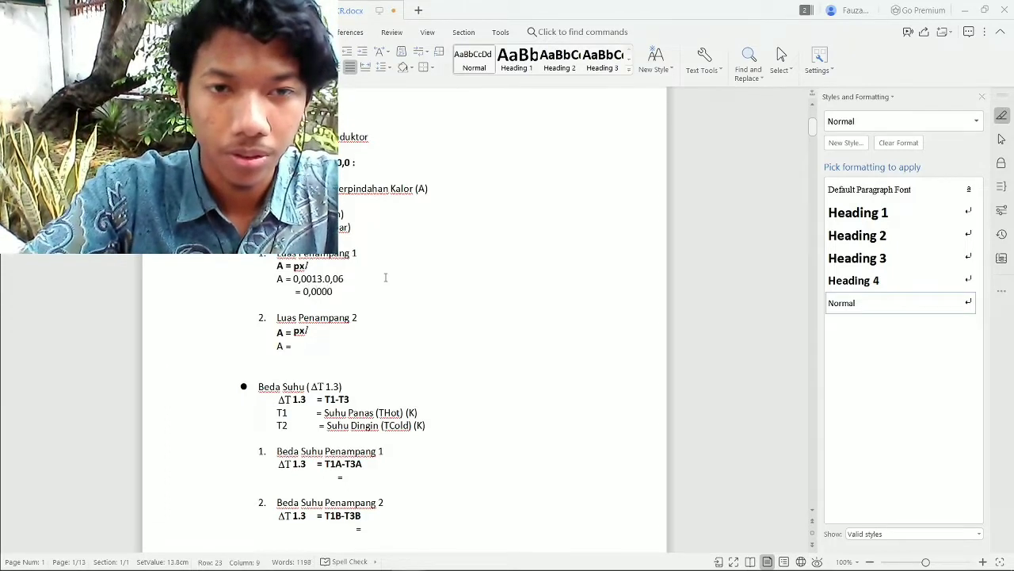
{"action": "type", "text": "78"}
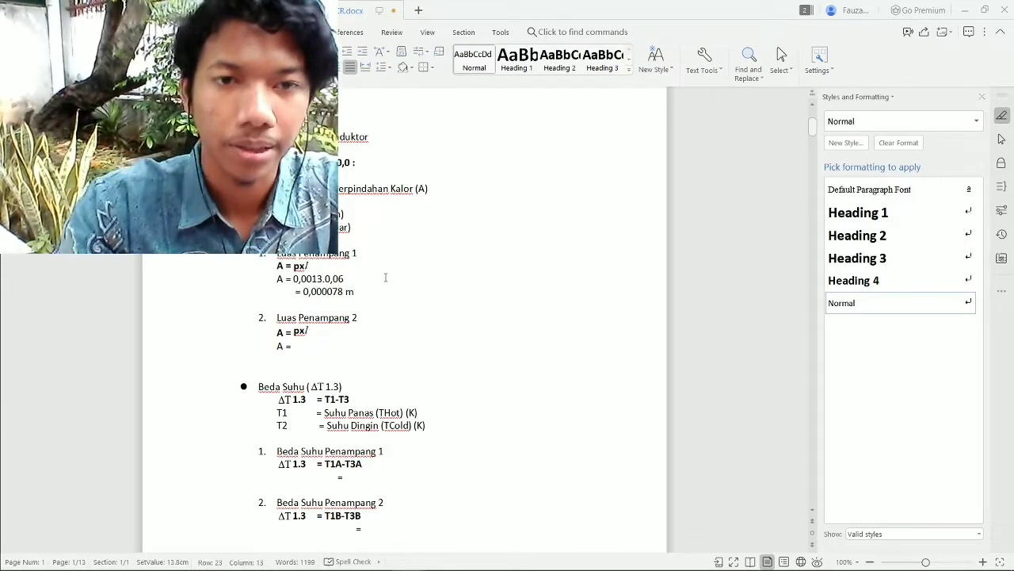
{"action": "type", "text": " m"}
{"action": "key", "text": "Down"}
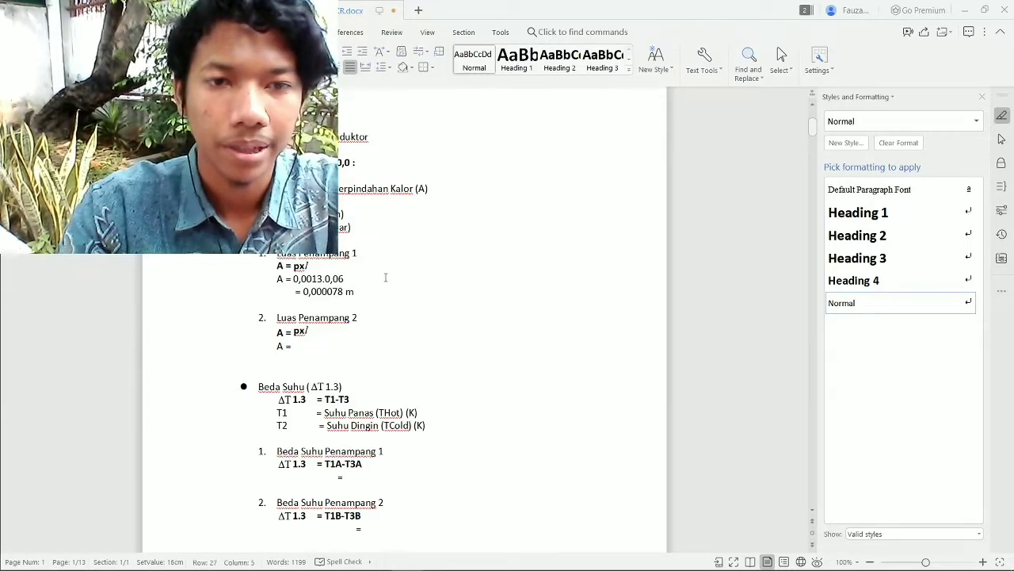
- Enter "0,0085." after "A =" under Luas Penampang 2 in the report
{"action": "key", "text": "alt+Tab"}
{"action": "key", "text": "alt+Tab"}
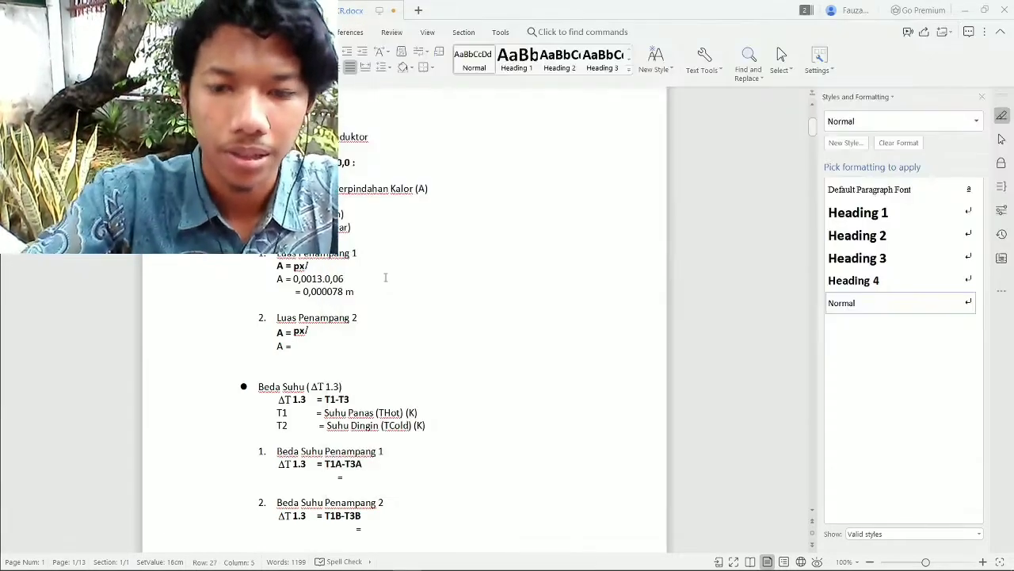
{"action": "type", "text": "0,"}
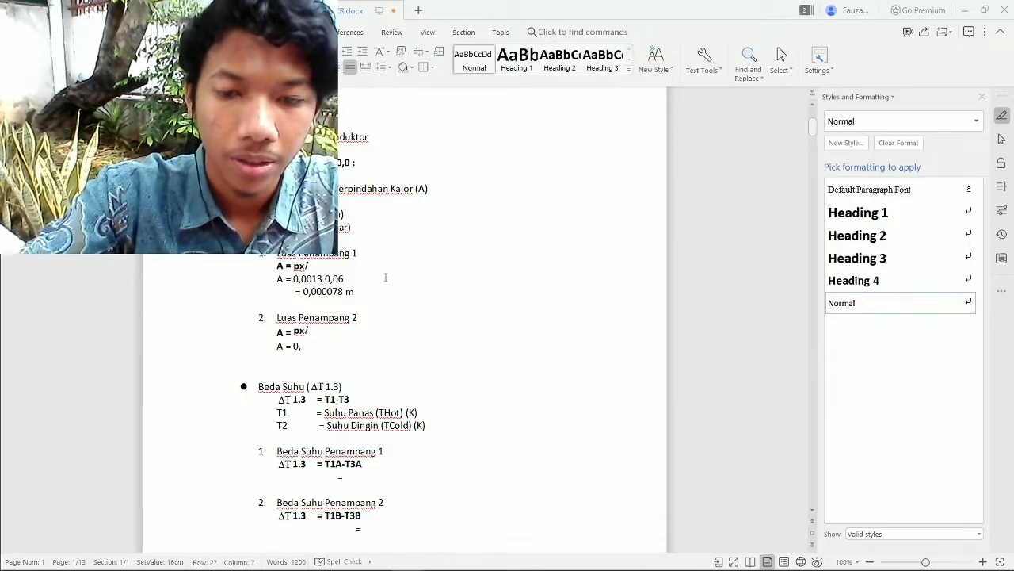
{"action": "type", "text": "0085"}
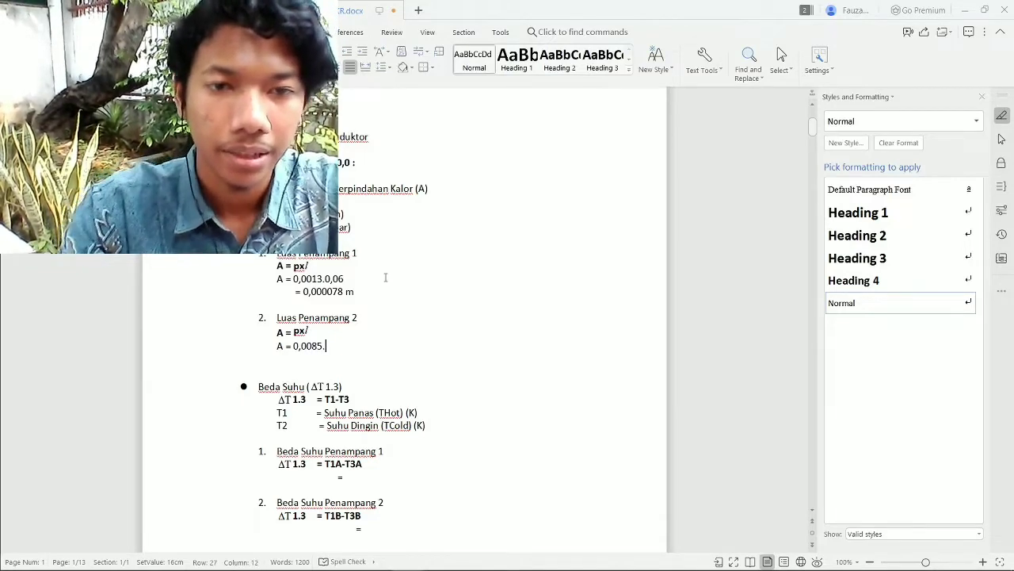
{"action": "type", "text": "."}
- Look up the B conductor's width in its Energy2D properties and append "0,06" to the Luas Penampang 2 product in the report
{"action": "key", "text": "alt+Tab"}
{"action": "left_click", "coordinate": [798, 351]}
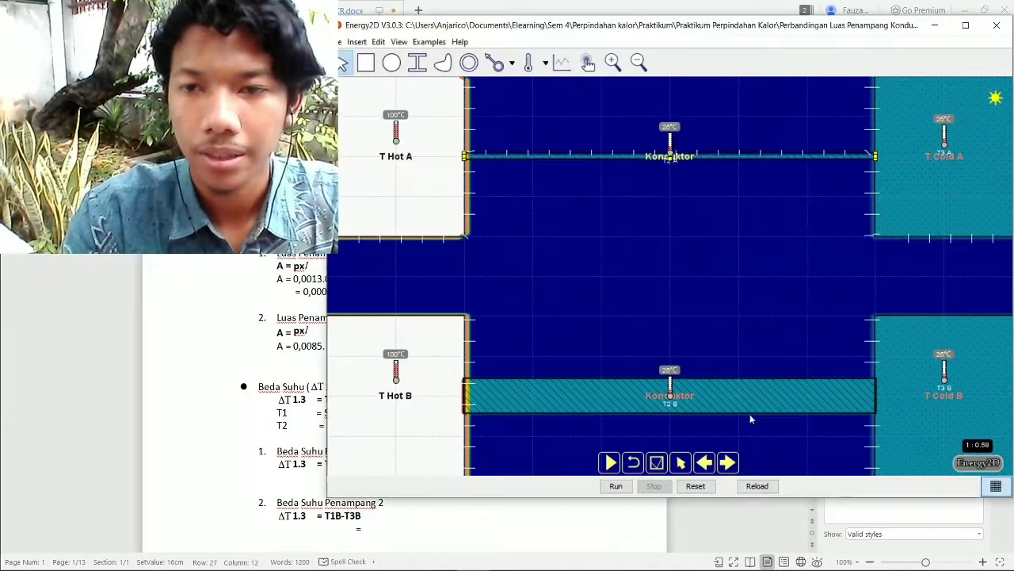
{"action": "right_click", "coordinate": [753, 386]}
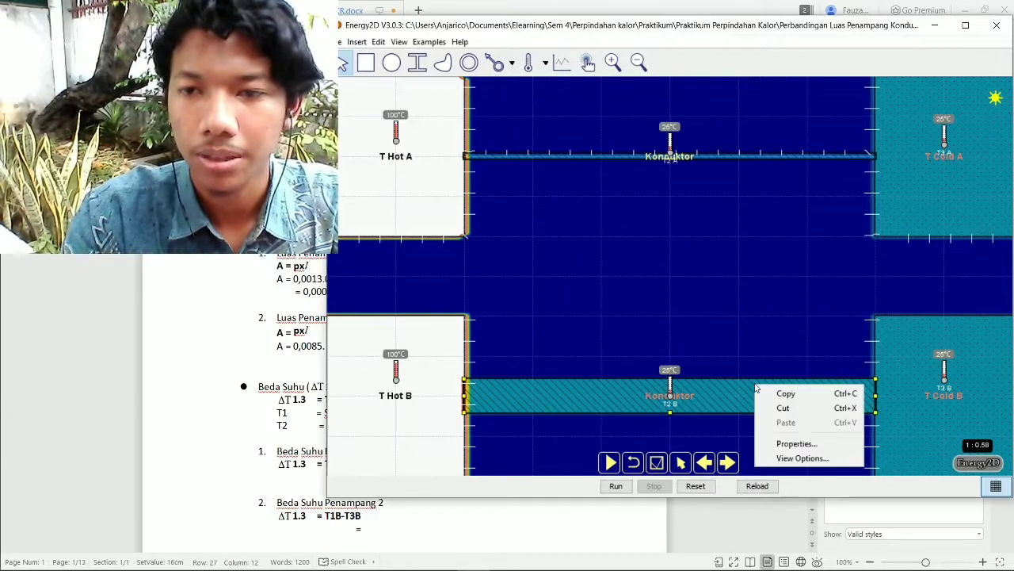
{"action": "left_click", "coordinate": [797, 444]}
{"action": "key", "text": "alt+Tab"}
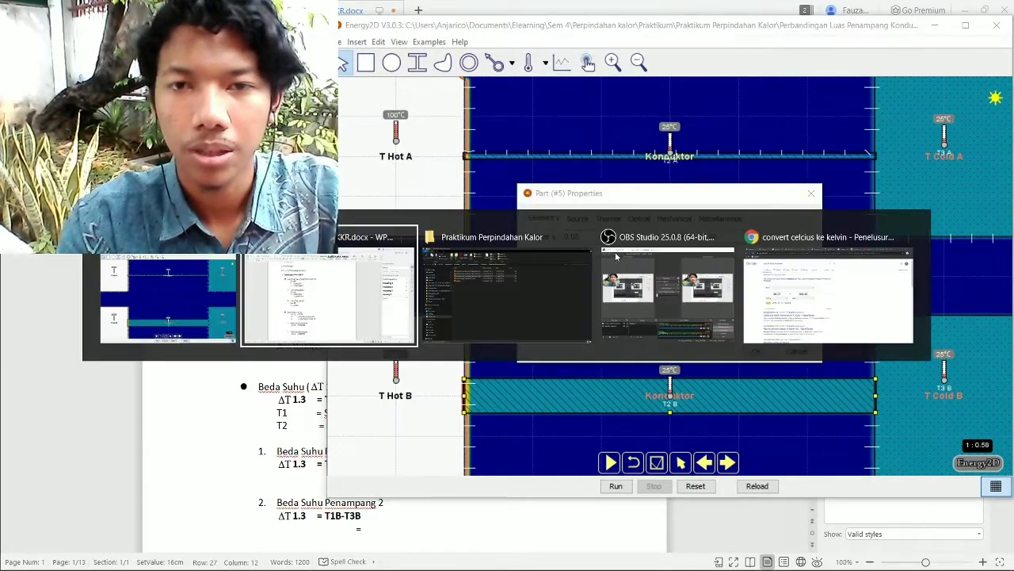
{"action": "type", "text": "0,0085.0,"}
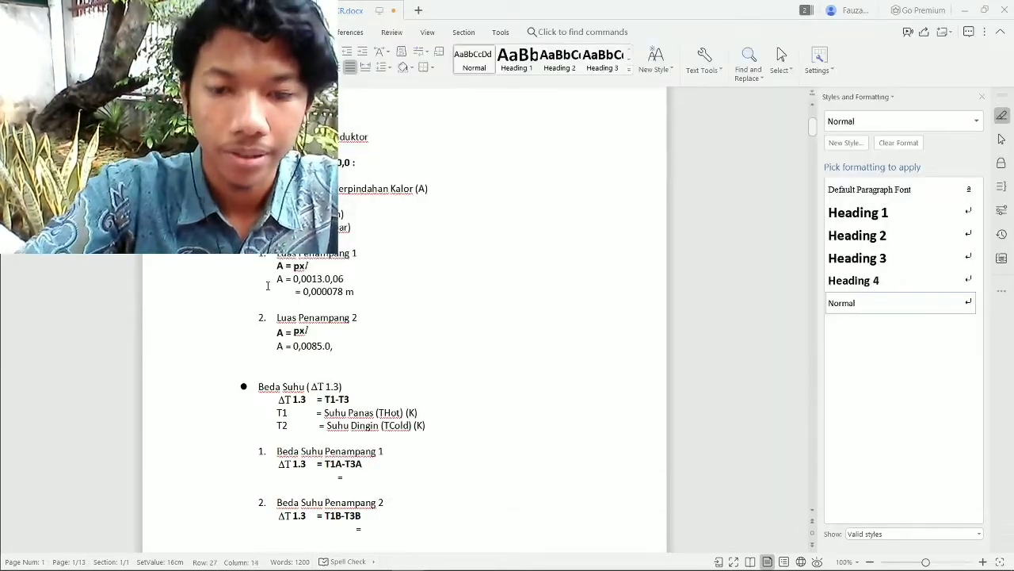
{"action": "type", "text": "06"}
- Add the result line "= 0,00051 m" below the product under Luas Penampang 2
{"action": "key", "text": "Return"}
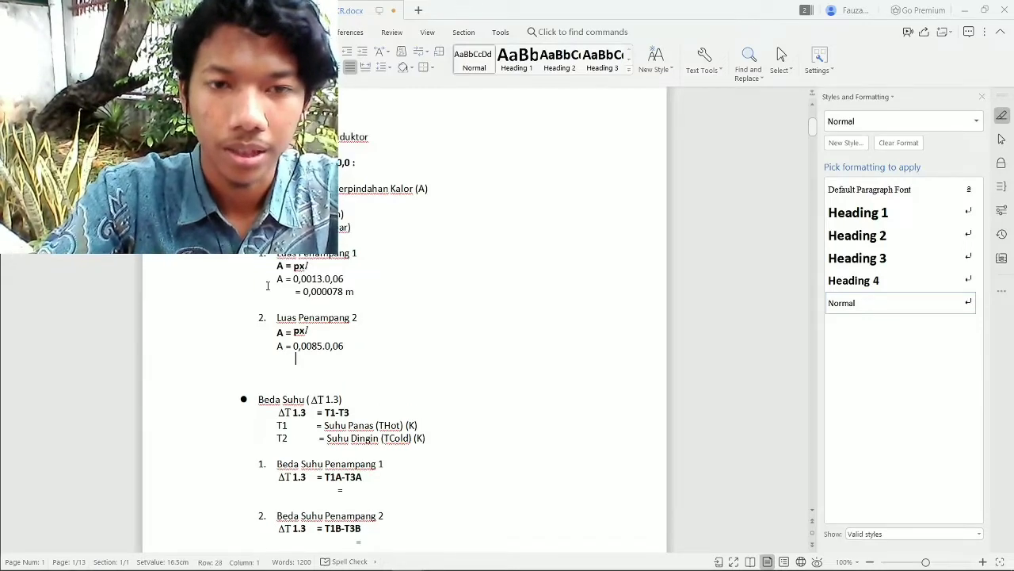
{"action": "type", "text": "= 0,"}
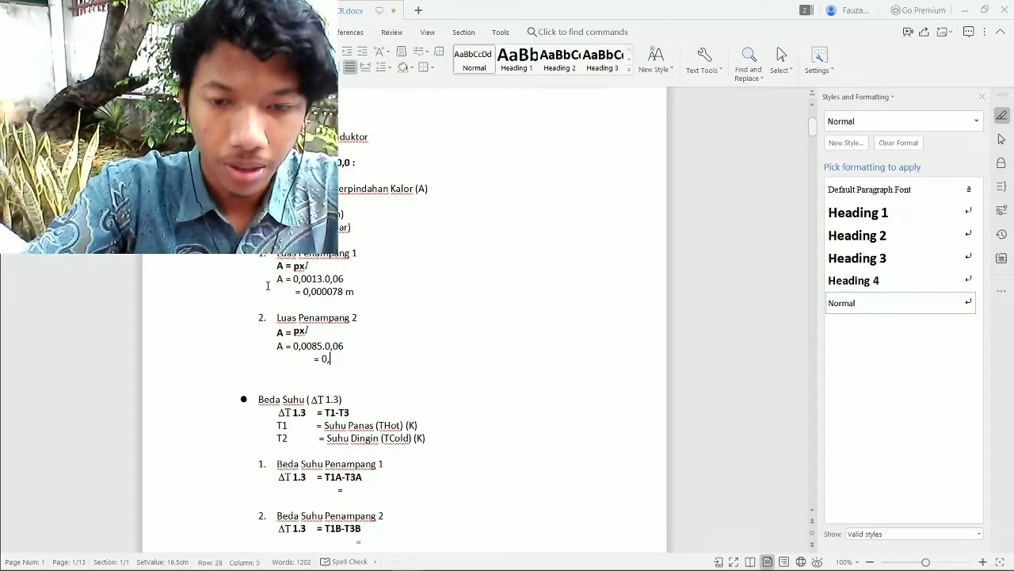
{"action": "type", "text": "00051 "}
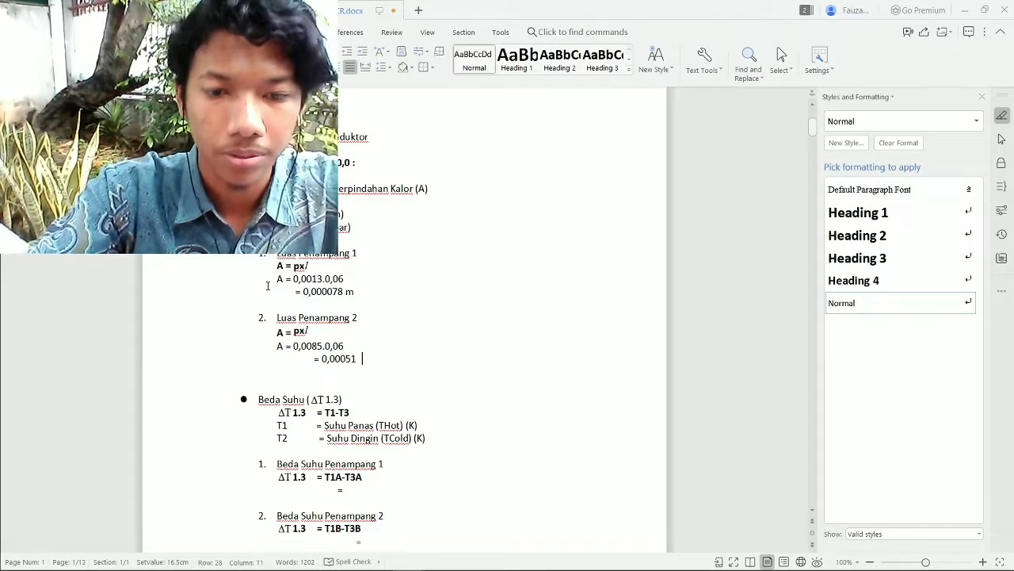
{"action": "type", "text": "m"}
- Check the run instructions in the practicum PDF, and start the simulation in Energy2D after dismissing the B conductor's properties
{"action": "key", "text": "alt+Tab"}
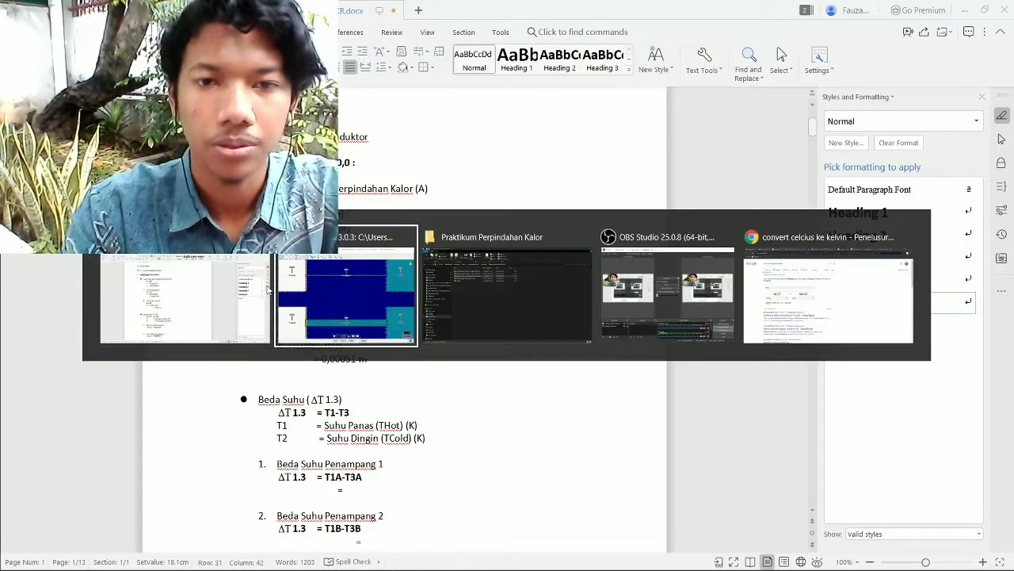
{"action": "key", "text": "alt+Tab"}
{"action": "key", "text": "alt+Tab"}
{"action": "key", "text": "alt+Tab"}
{"action": "key", "text": "alt+Tab"}
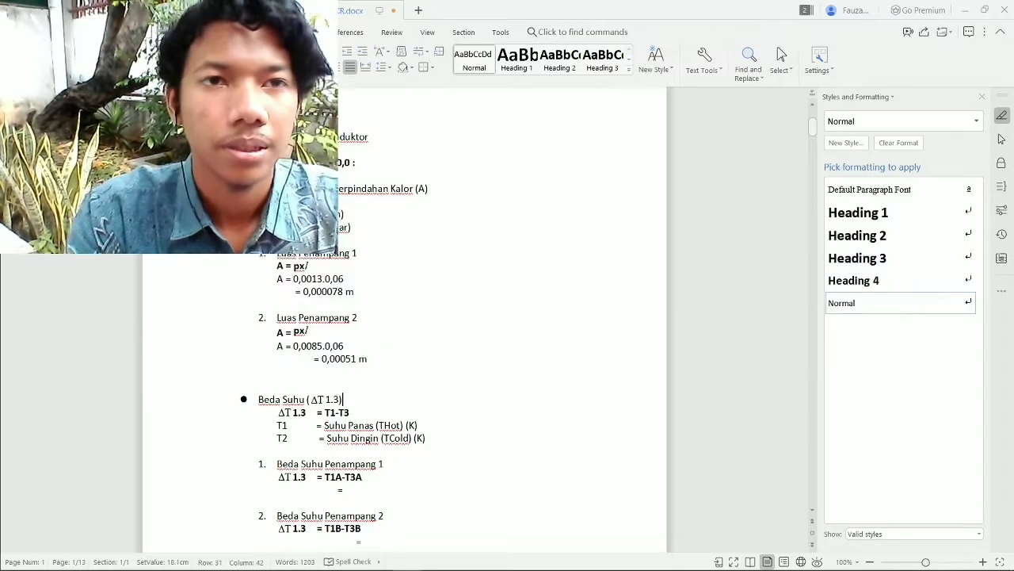
{"action": "key", "text": "ctrl+Tab"}
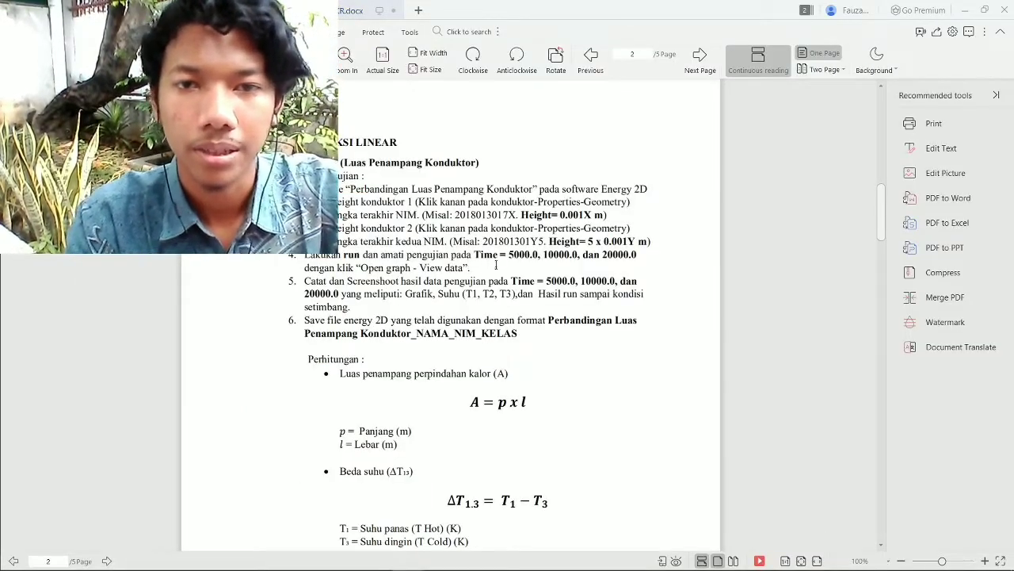
{"action": "key", "text": "alt+Tab"}
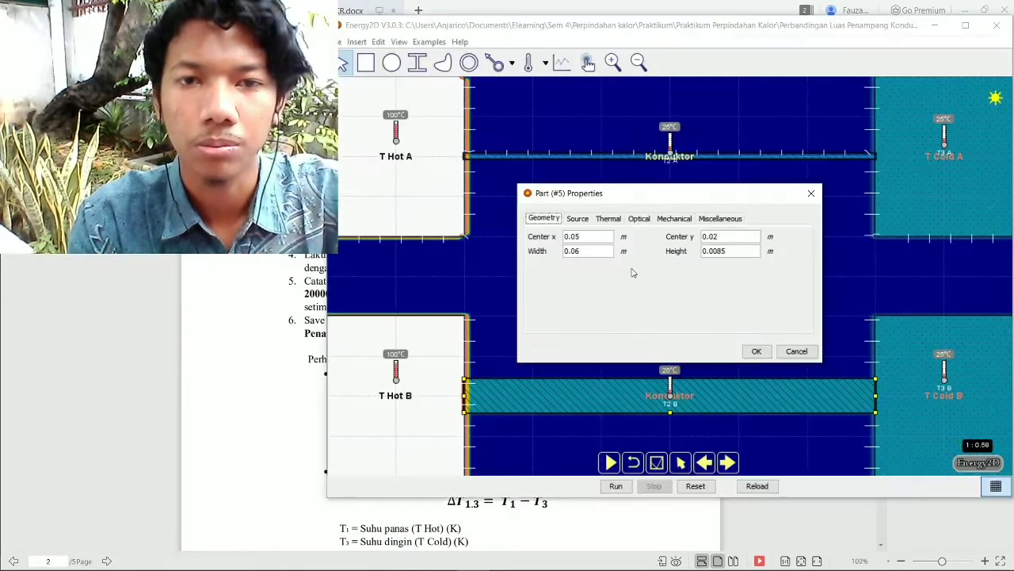
{"action": "left_click", "coordinate": [797, 352]}
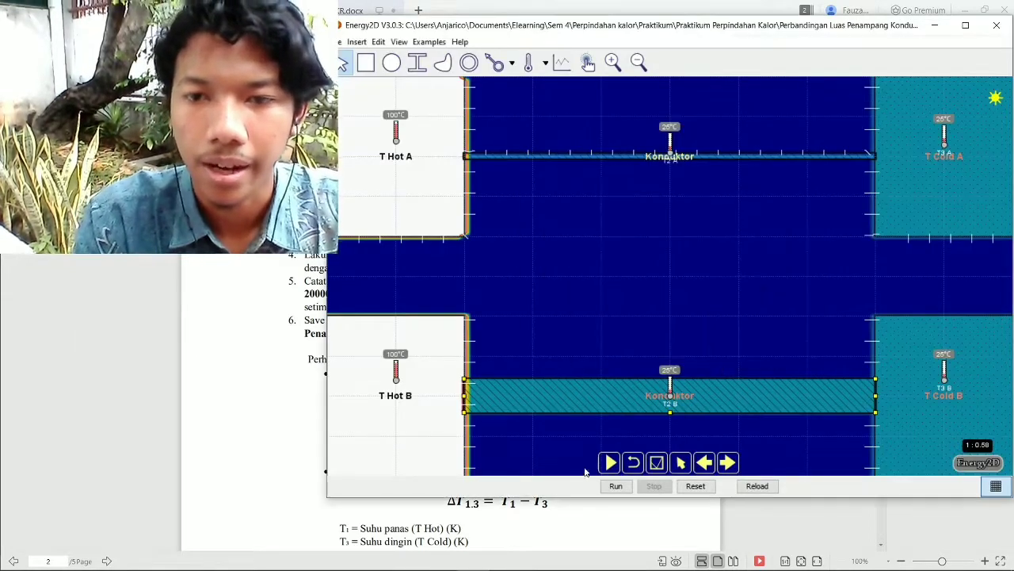
{"action": "left_click", "coordinate": [608, 466]}
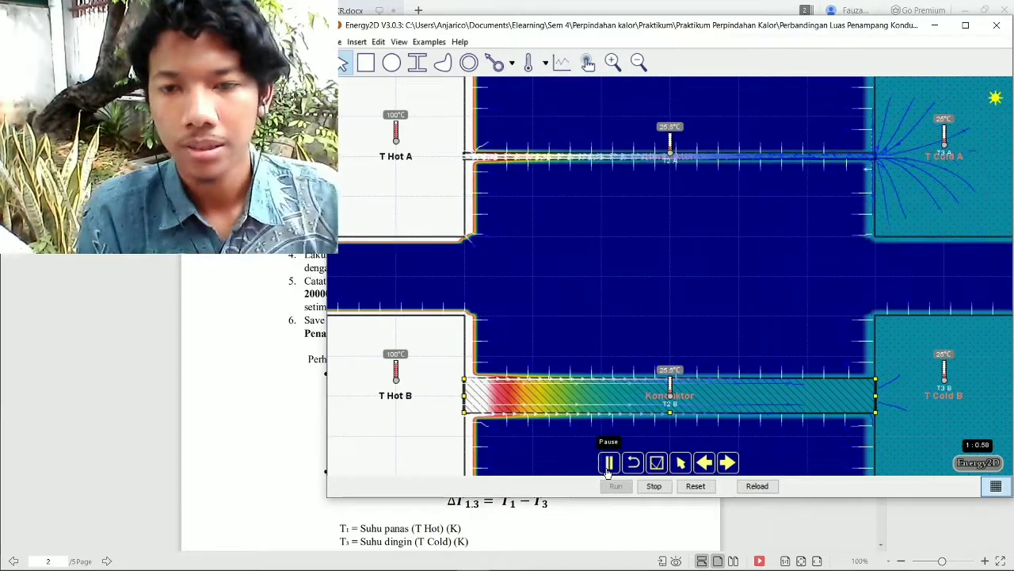
- Open the temperature graph and look through its Thermometers data table while the simulation runs, closing the table when done
{"action": "left_click", "coordinate": [657, 462]}
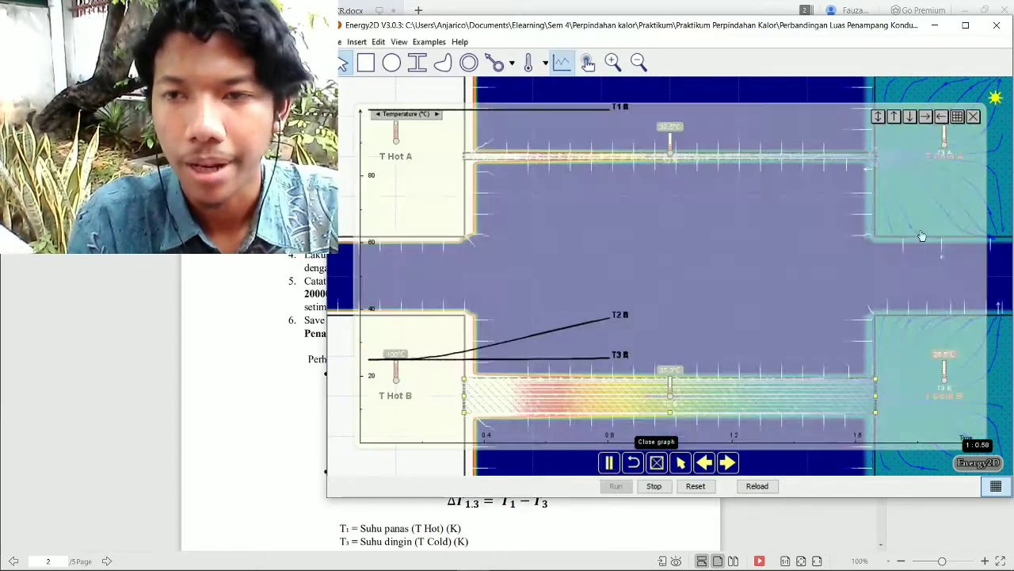
{"action": "left_click", "coordinate": [957, 117]}
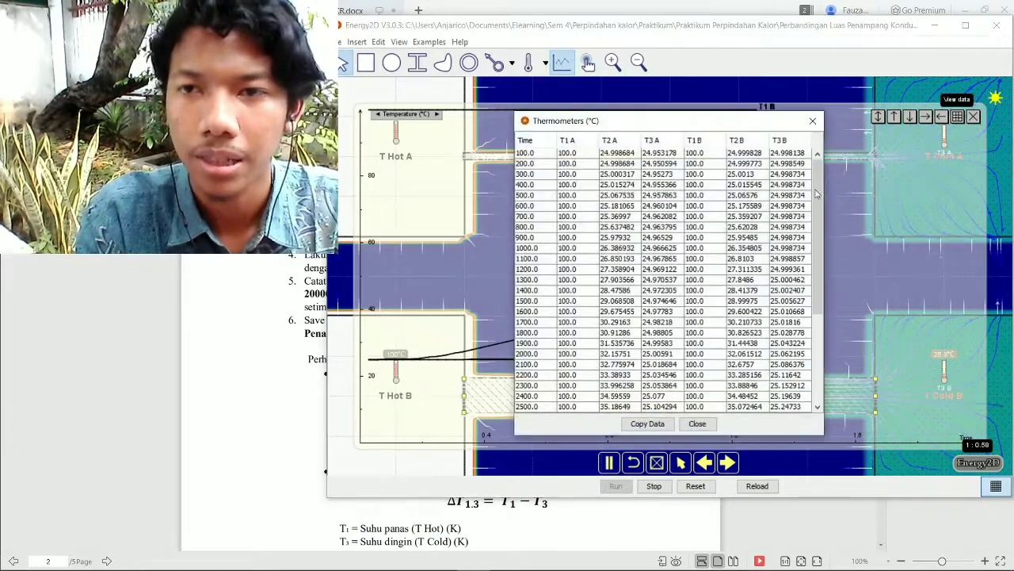
{"action": "scroll", "coordinate": [805, 211], "scroll_direction": "down", "scroll_amount": 4}
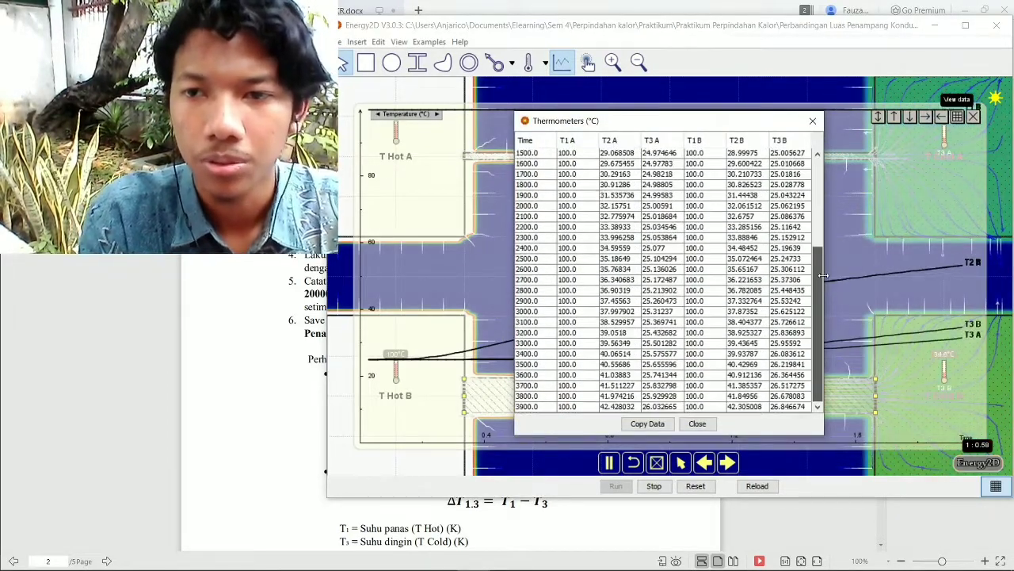
{"action": "left_click_drag", "start_coordinate": [823, 276], "coordinate": [809, 163]}
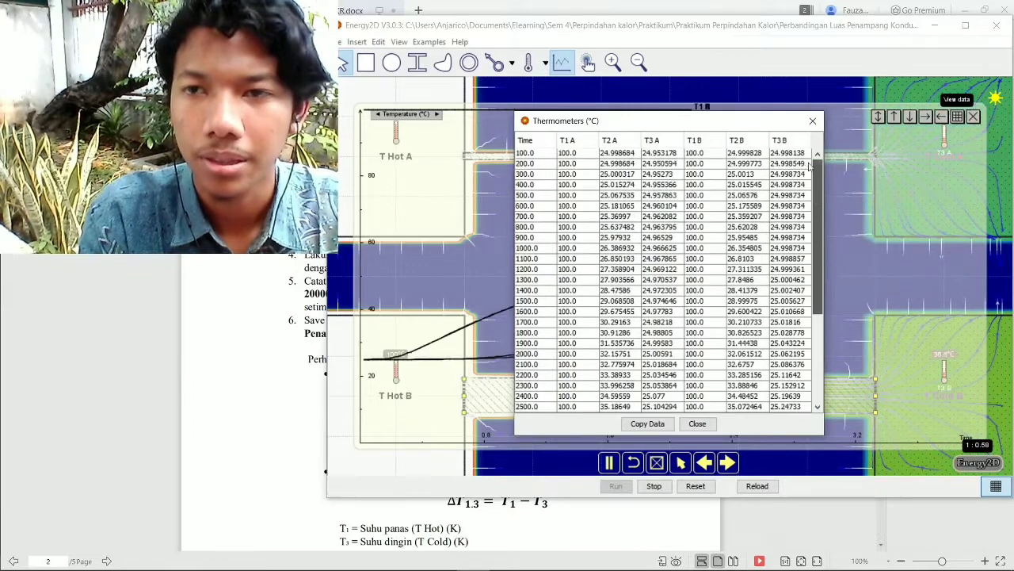
{"action": "left_click", "coordinate": [812, 120]}
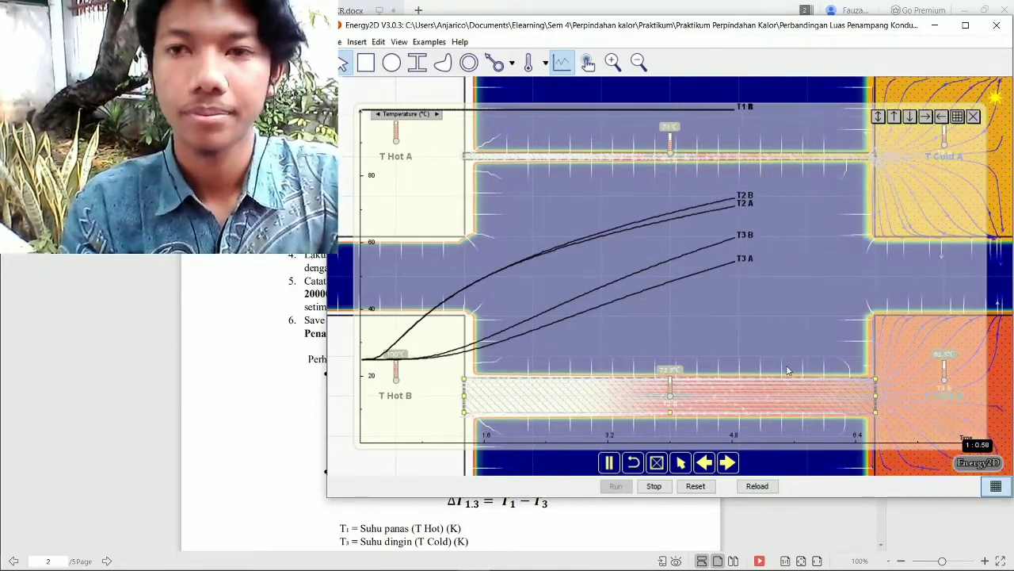
- Pause the simulation and view the last time rows of the graph's Thermometers data table
{"action": "left_click", "coordinate": [608, 462]}
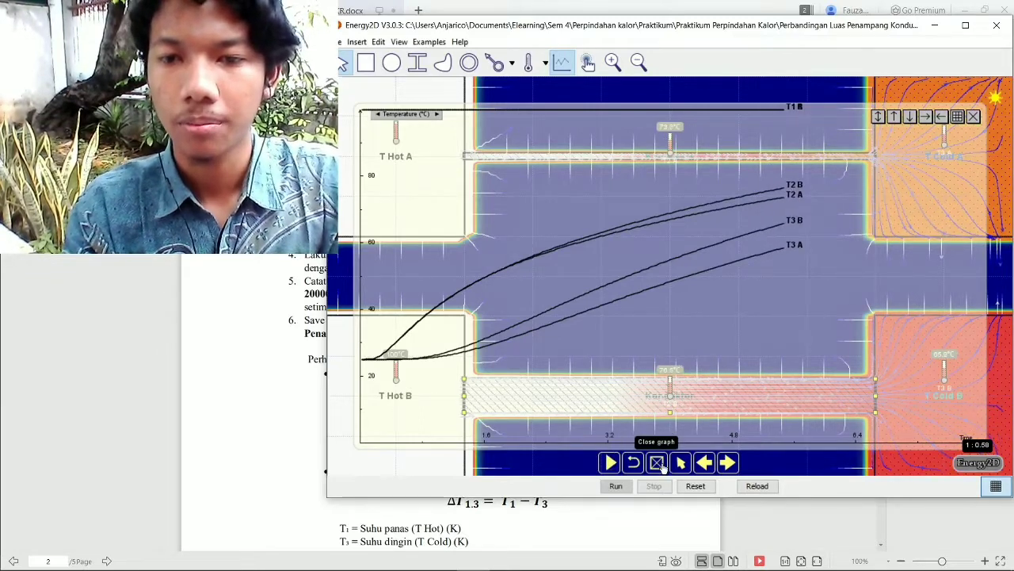
{"action": "left_click", "coordinate": [658, 465]}
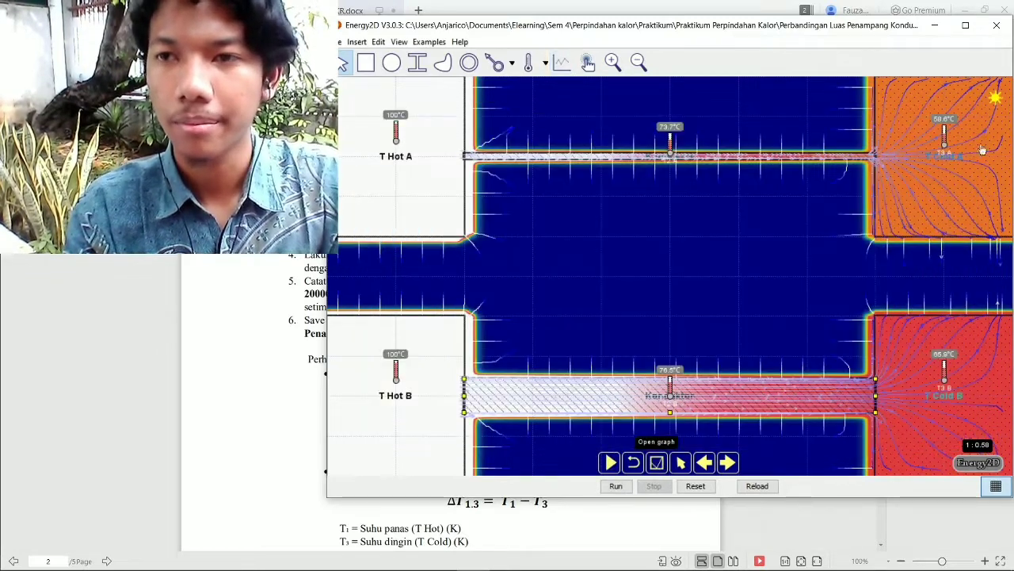
{"action": "left_click", "coordinate": [656, 462]}
{"action": "left_click", "coordinate": [958, 117]}
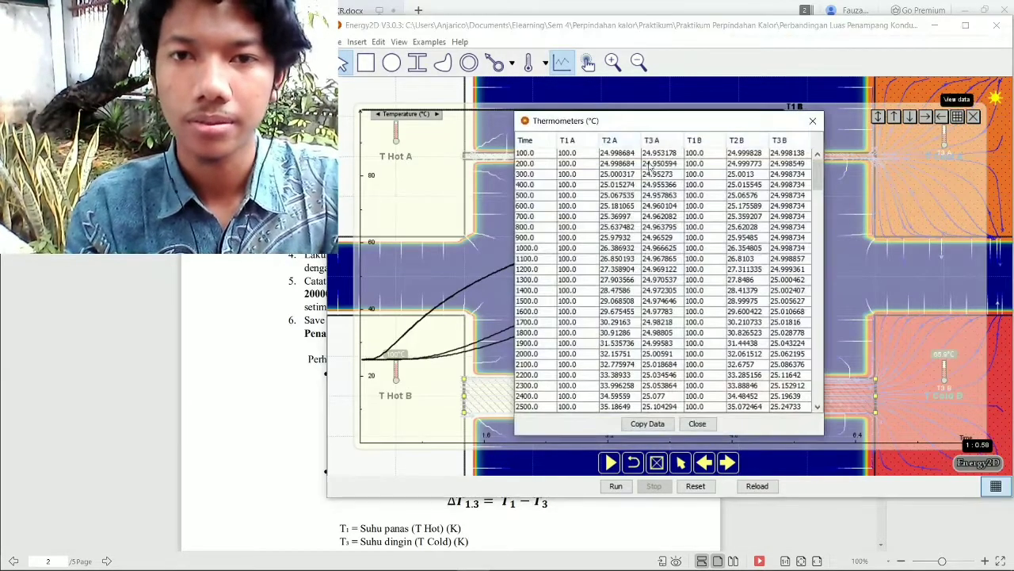
{"action": "left_click_drag", "start_coordinate": [816, 166], "coordinate": [815, 395]}
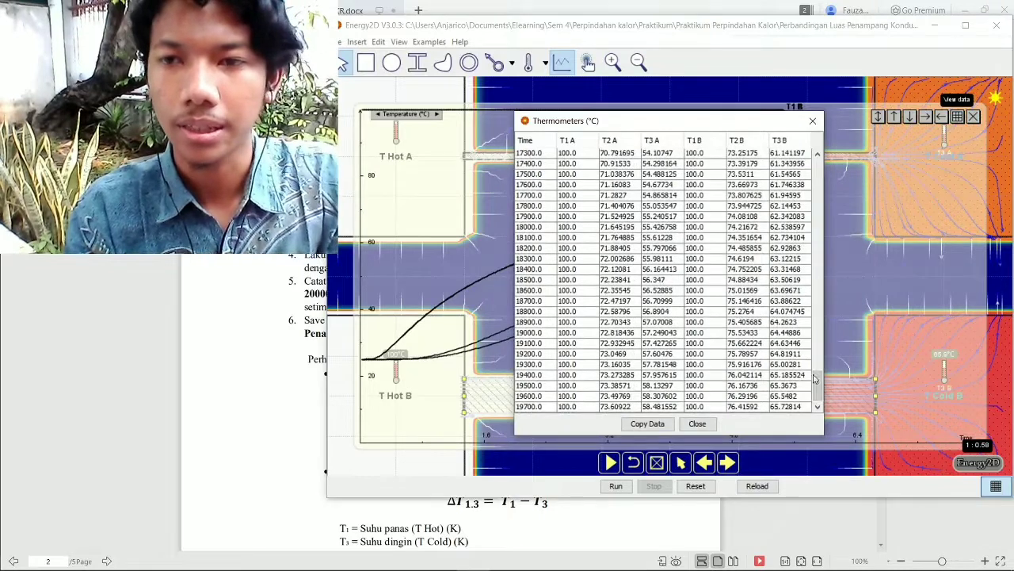
- Close the Thermometers data table, resume the simulation, and pause it again once it has run past time 20000
{"action": "left_click", "coordinate": [697, 423]}
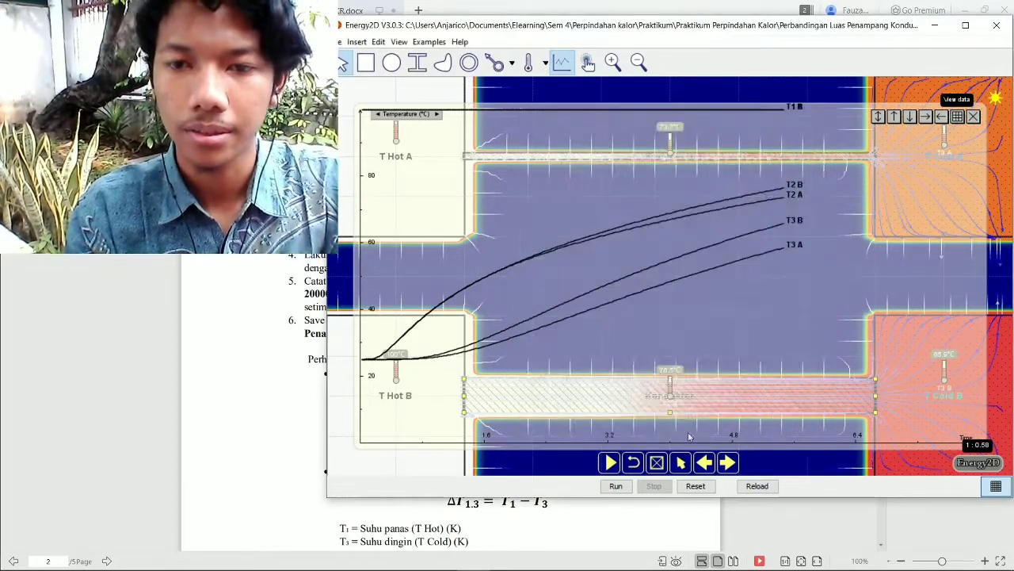
{"action": "left_click", "coordinate": [609, 463]}
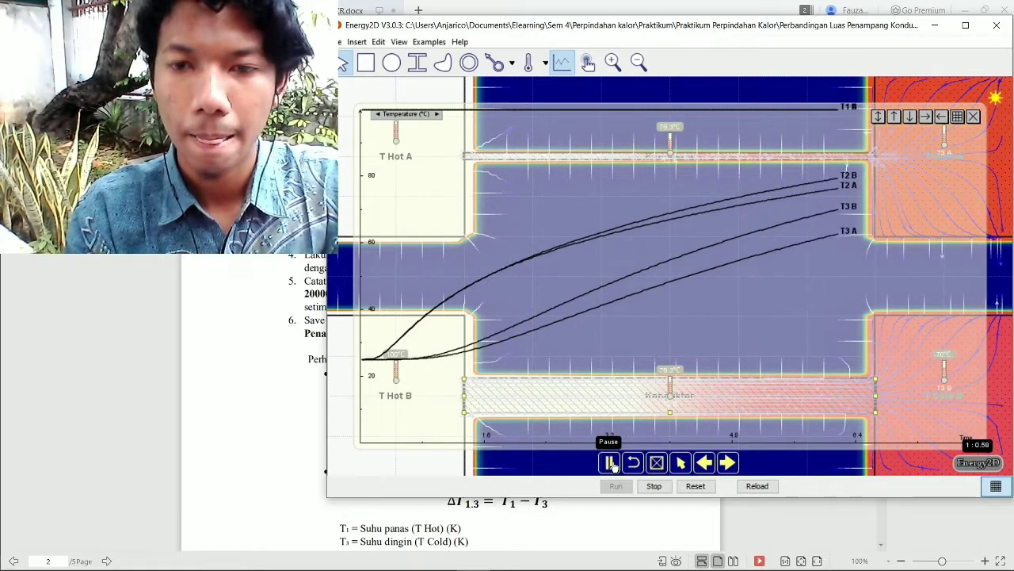
{"action": "left_click", "coordinate": [609, 464]}
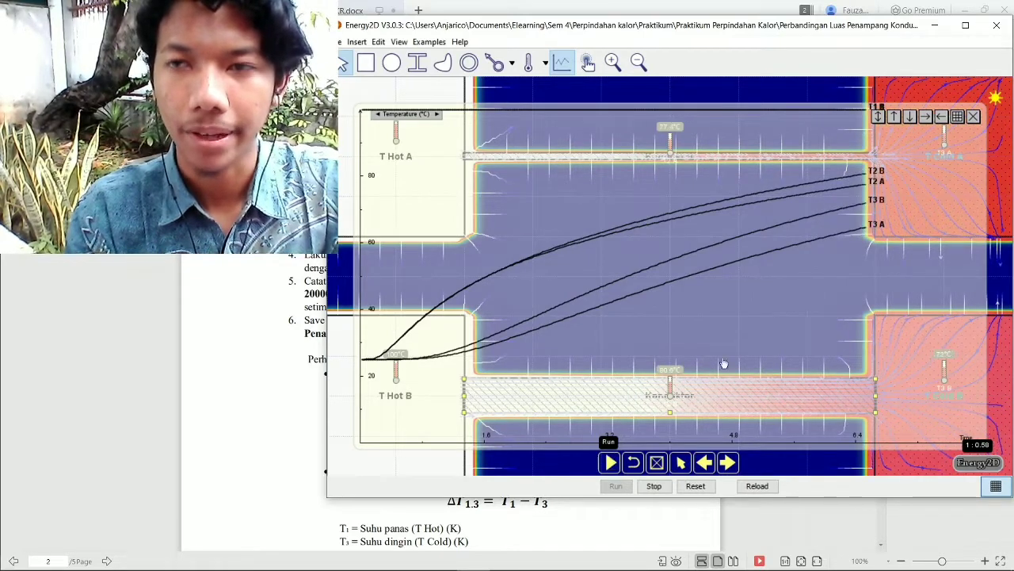
- Reopen the graph's Thermometers data table and highlight the row for Time 20000.0, followed by the row for Time 5000.0
{"action": "left_click", "coordinate": [958, 117]}
{"action": "left_click_drag", "start_coordinate": [822, 179], "coordinate": [783, 375]}
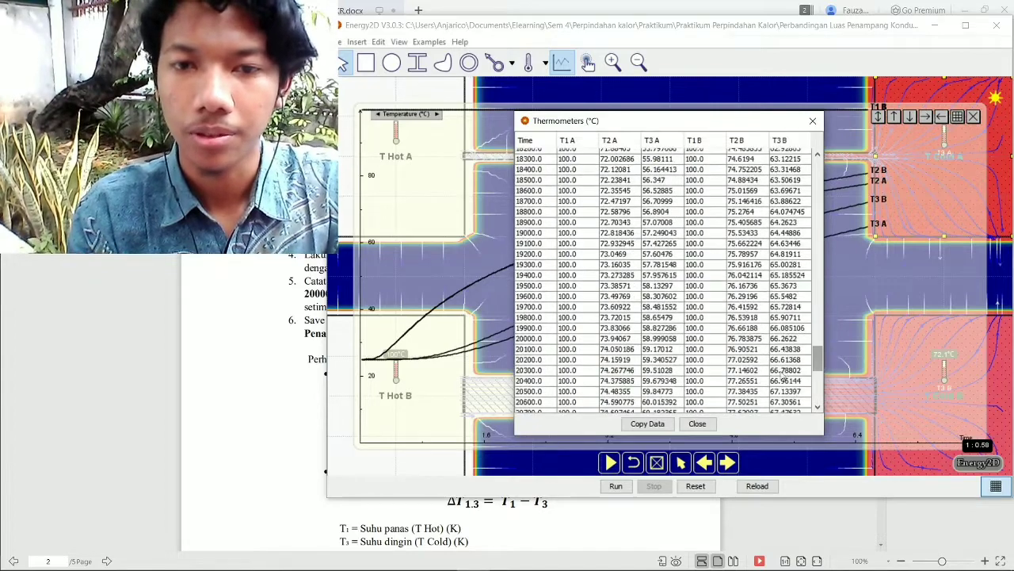
{"action": "left_click", "coordinate": [579, 341]}
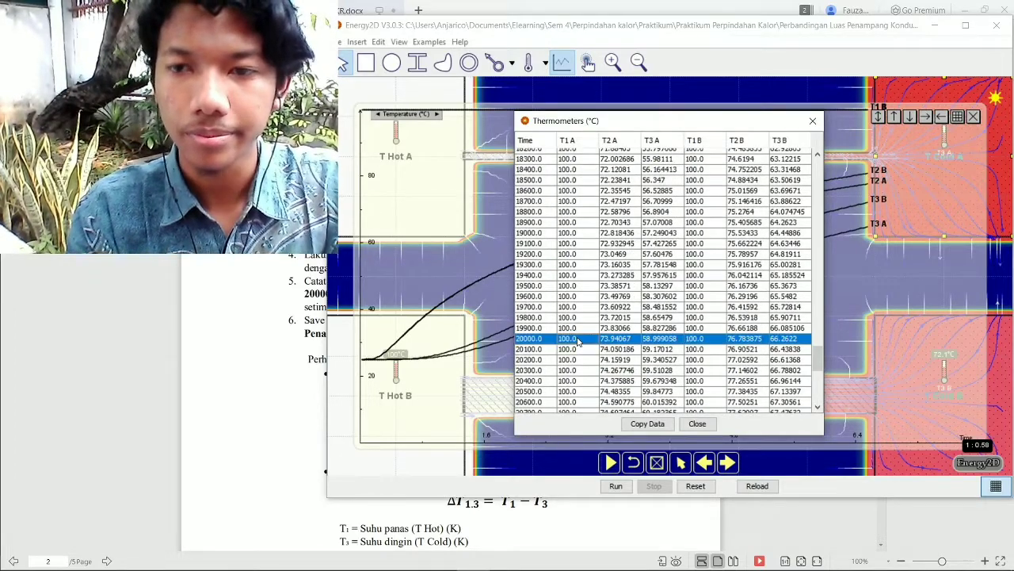
{"action": "left_click_drag", "start_coordinate": [816, 362], "coordinate": [825, 228]}
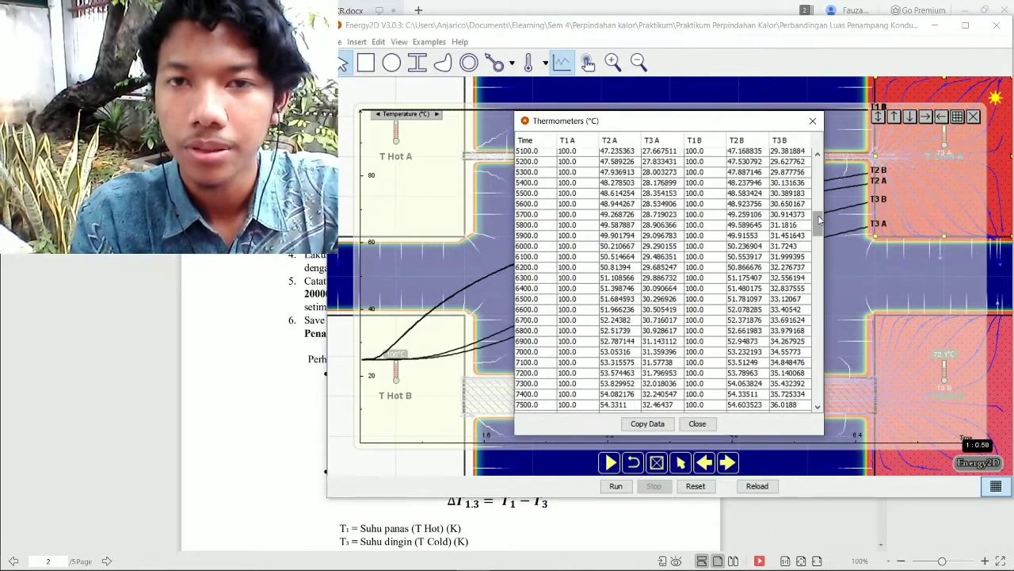
{"action": "left_click_drag", "start_coordinate": [820, 220], "coordinate": [820, 216]}
{"action": "left_click", "coordinate": [656, 174]}
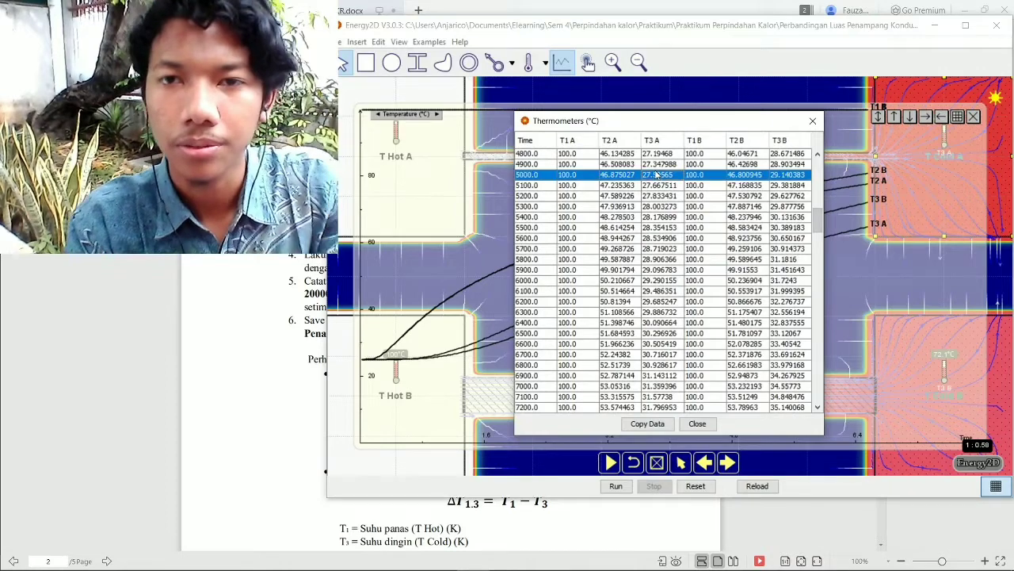
- Check the test instructions in the practicum PDF, and switch to the report at the empty result line under Beda Suhu Penampang 1
{"action": "key", "text": "alt+Tab"}
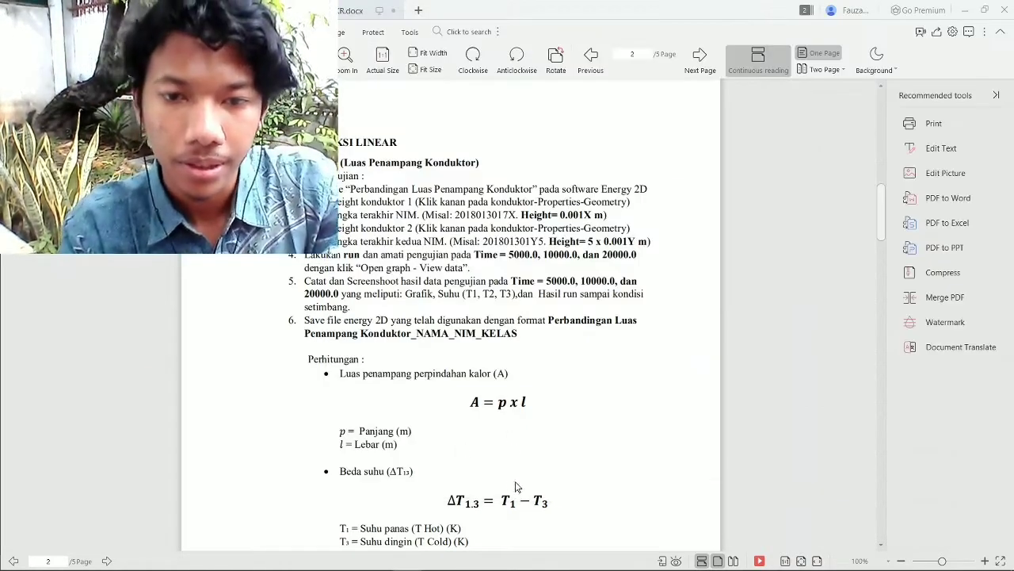
{"action": "key", "text": "alt+Tab"}
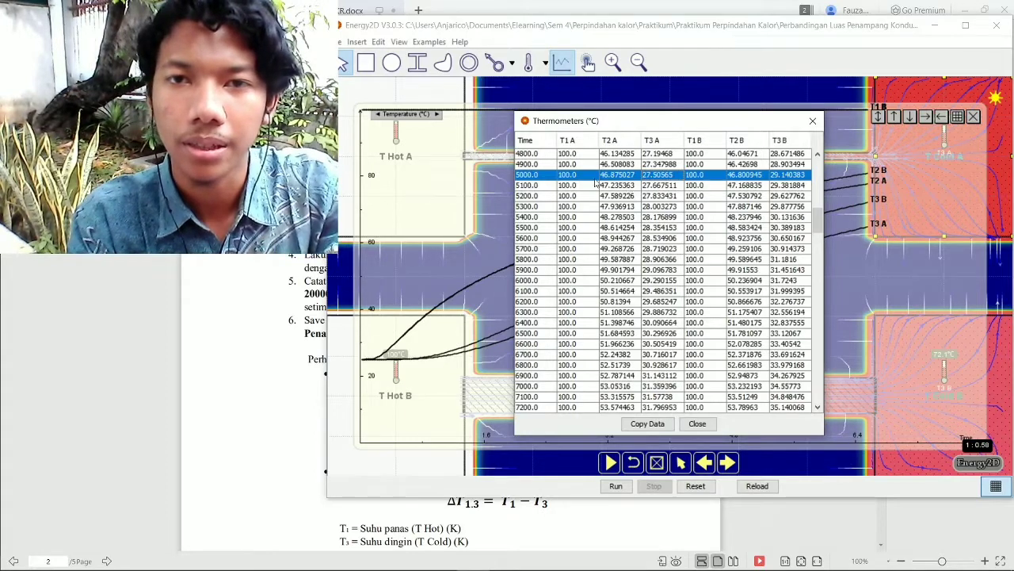
{"action": "key", "text": "alt+Tab"}
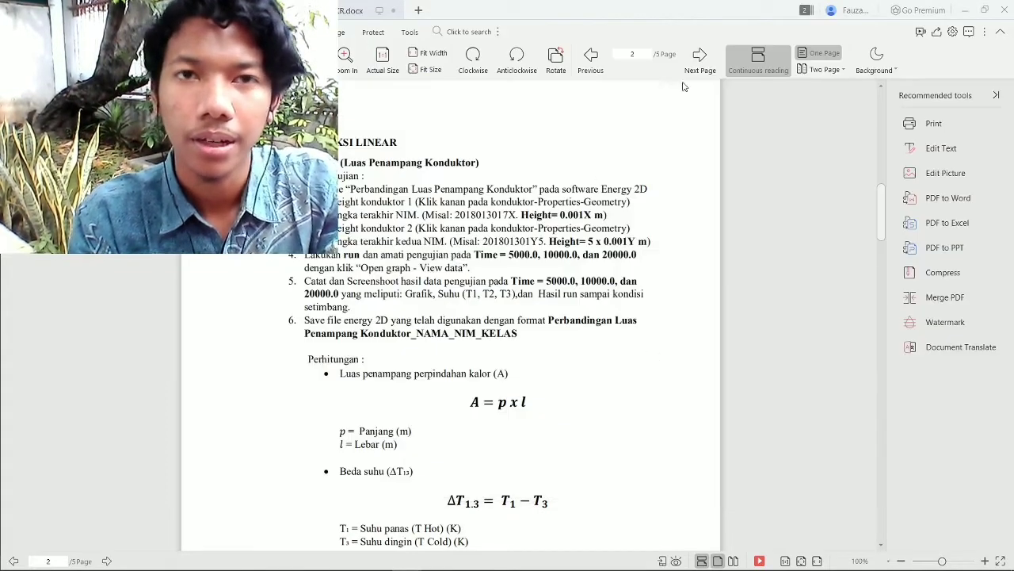
{"action": "left_click", "coordinate": [370, 7]}
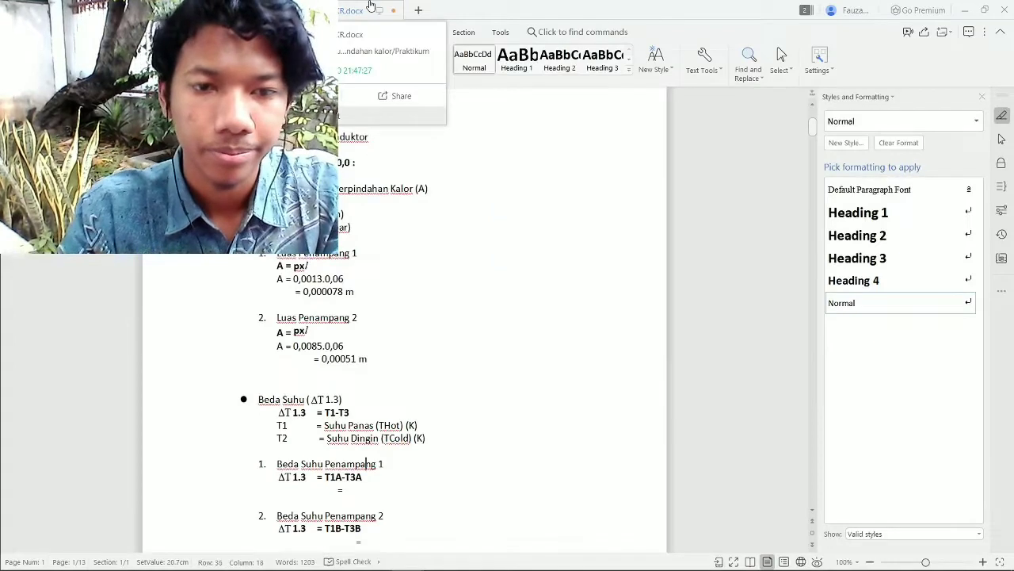
{"action": "key", "text": "Down"}
{"action": "key", "text": "Down"}
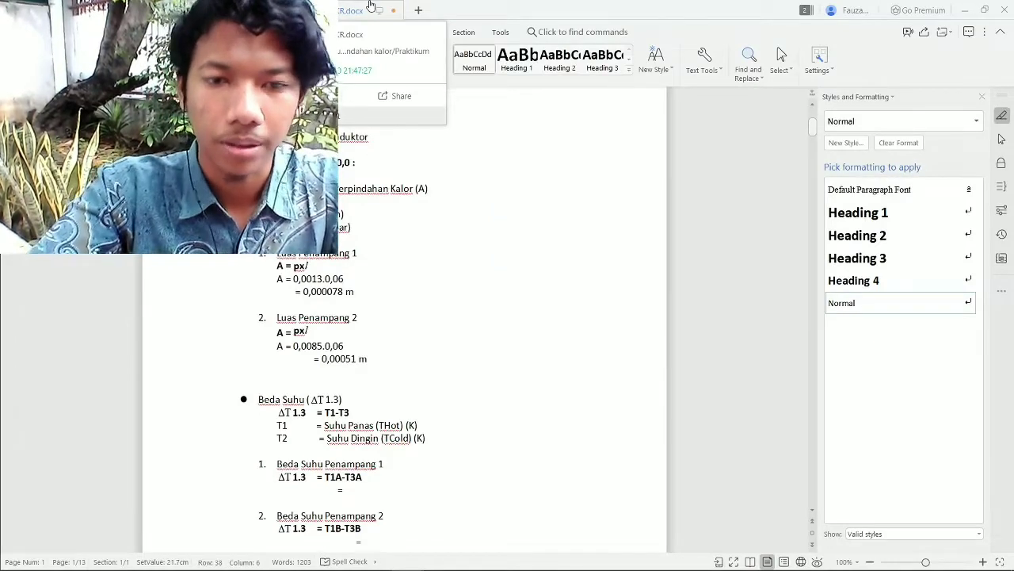
- Convert the T1 A temperature of 100 °C to Kelvin in the browser converter and enter 373,15 under Beda Suhu Penampang 1 in the report
{"action": "key", "text": "alt+Tab"}
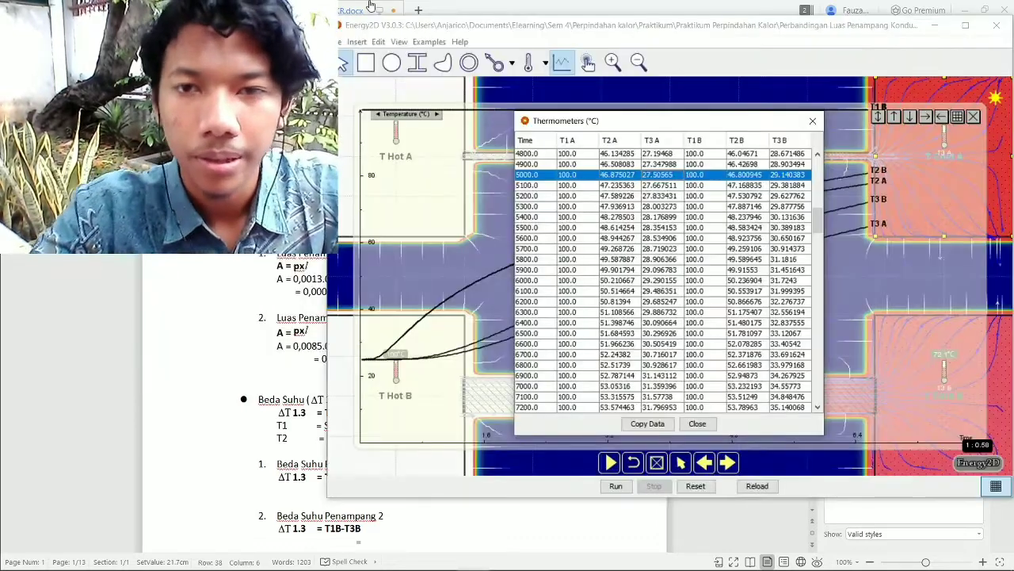
{"action": "key", "text": "alt+Tab"}
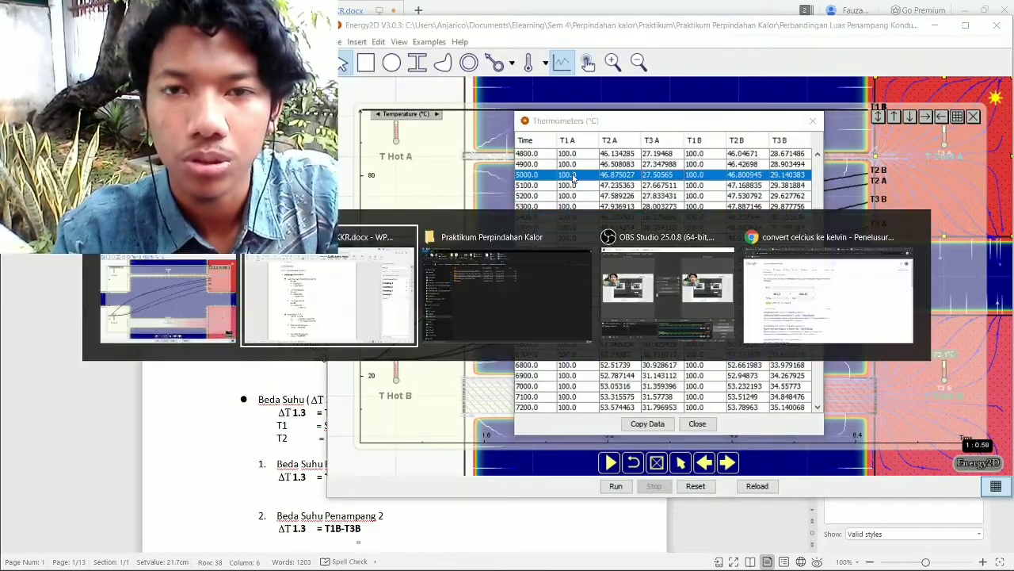
{"action": "key", "text": "alt+Tab"}
{"action": "key", "text": "alt+Tab"}
{"action": "key", "text": "alt+Tab"}
{"action": "key", "text": "alt+Tab"}
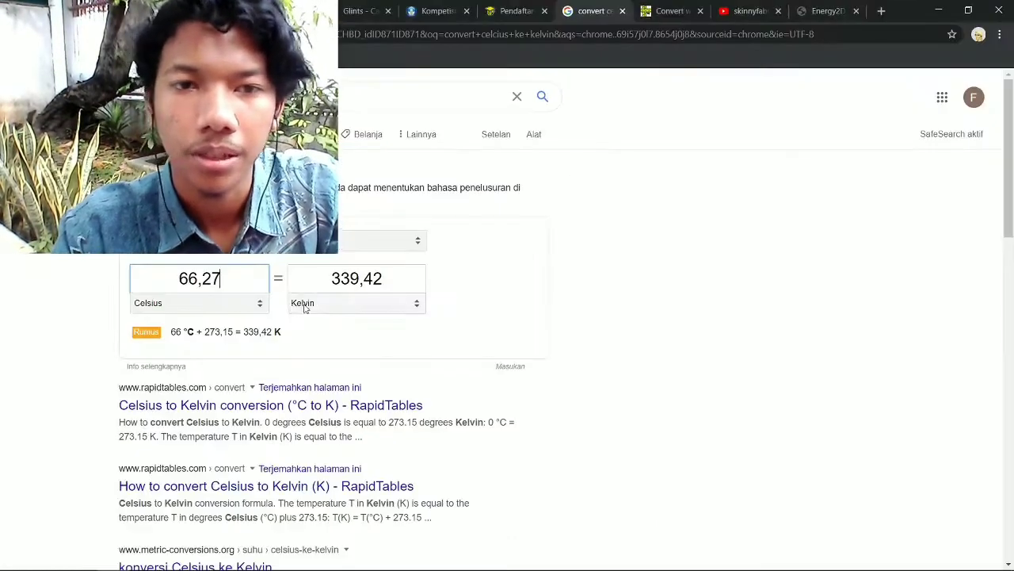
{"action": "key", "text": "BackSpace"}
{"action": "key", "text": "BackSpace"}
{"action": "key", "text": "BackSpace"}
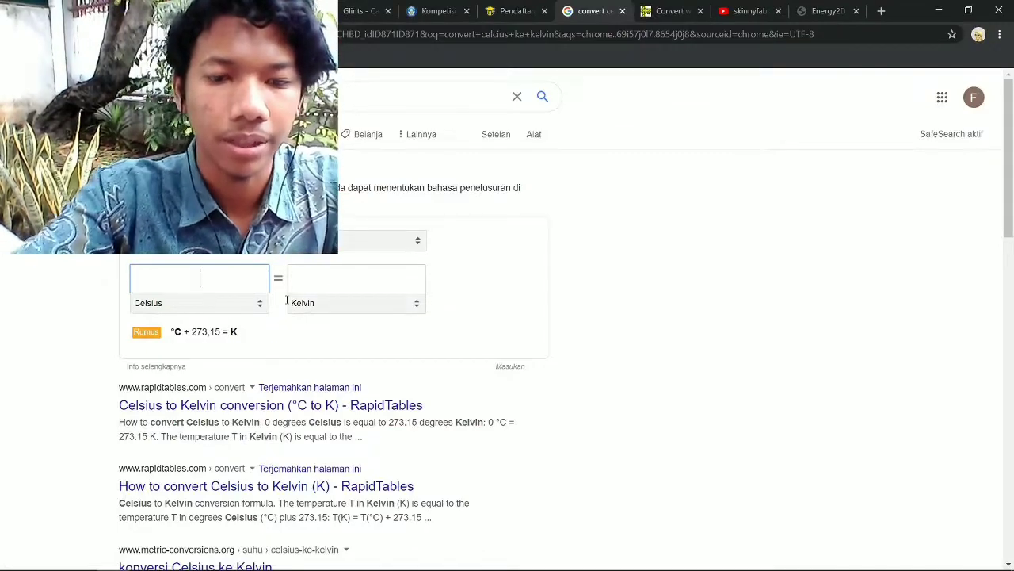
{"action": "type", "text": "100"}
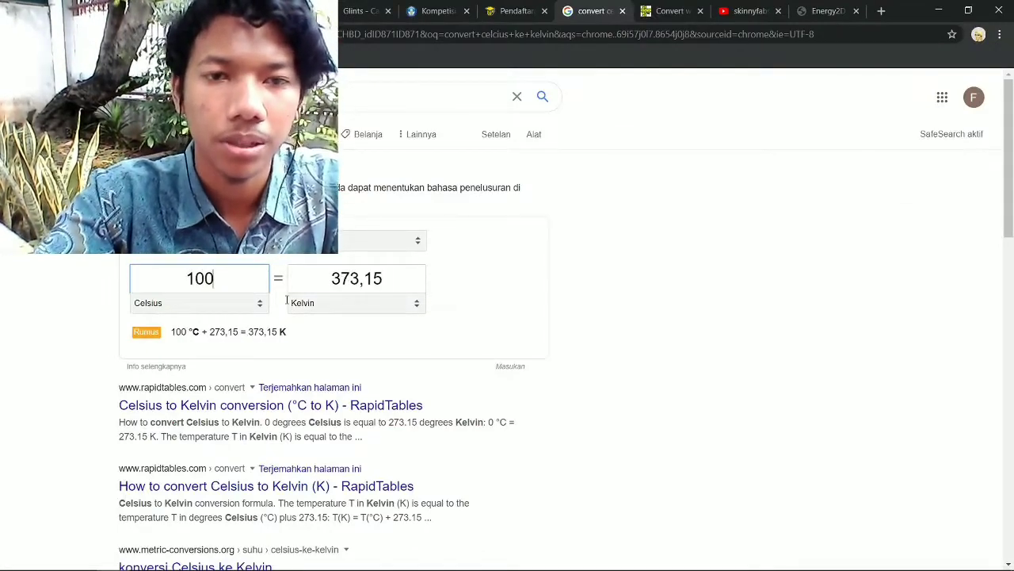
{"action": "key", "text": "alt+Tab"}
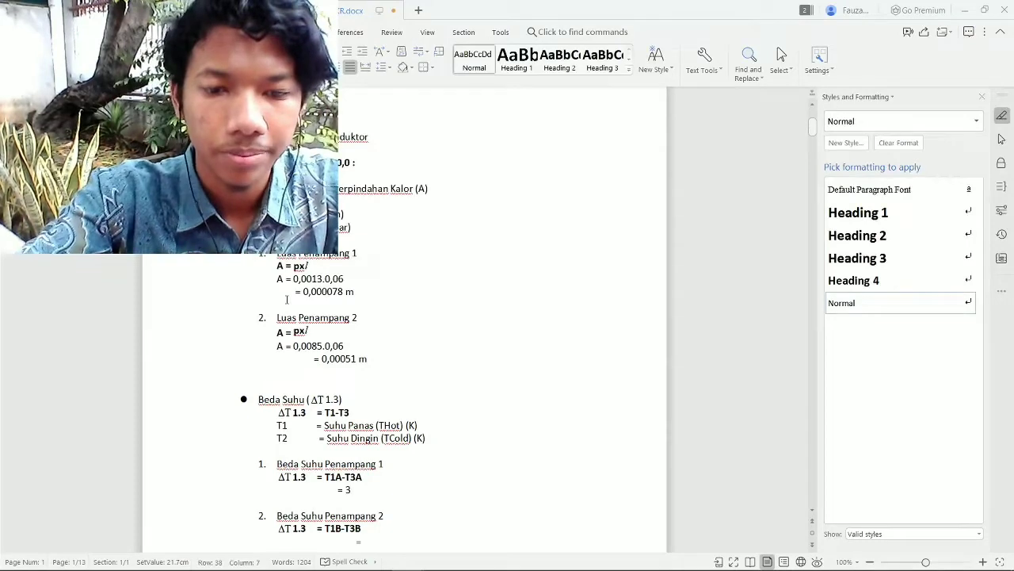
{"action": "type", "text": ",15"}
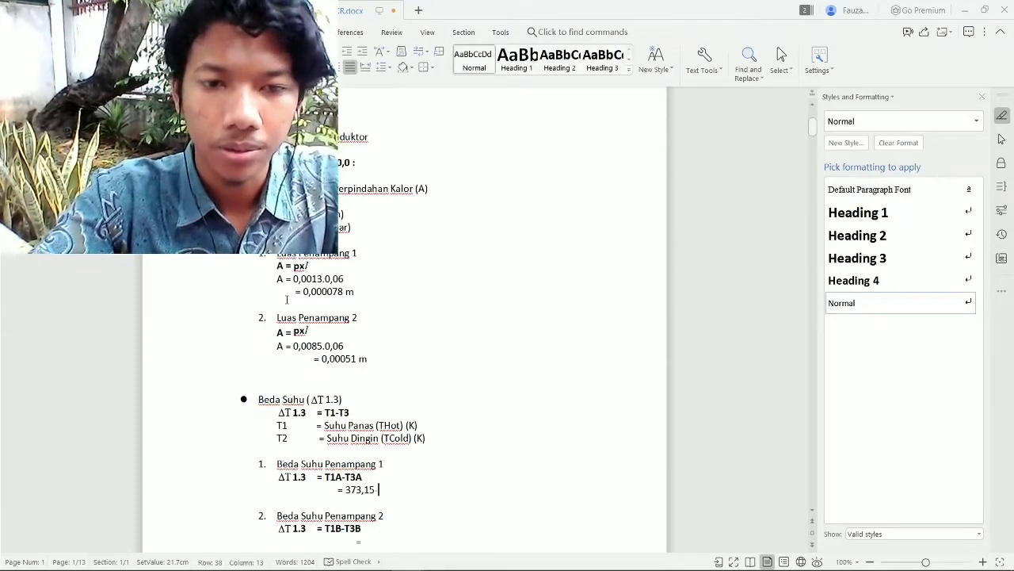
- Check T3 A at Time 5000.0 in the Thermometers table and convert 27,50 °C to Kelvin in the browser converter
{"action": "key", "text": "alt+Tab"}
{"action": "key", "text": "alt+Tab"}
{"action": "key", "text": "Tab"}
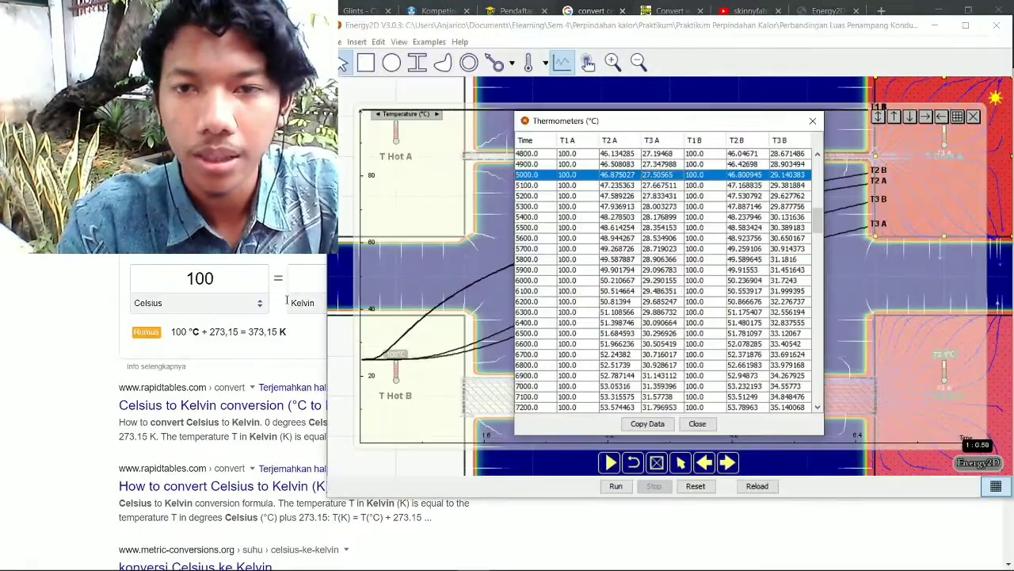
{"action": "key", "text": "alt+Tab"}
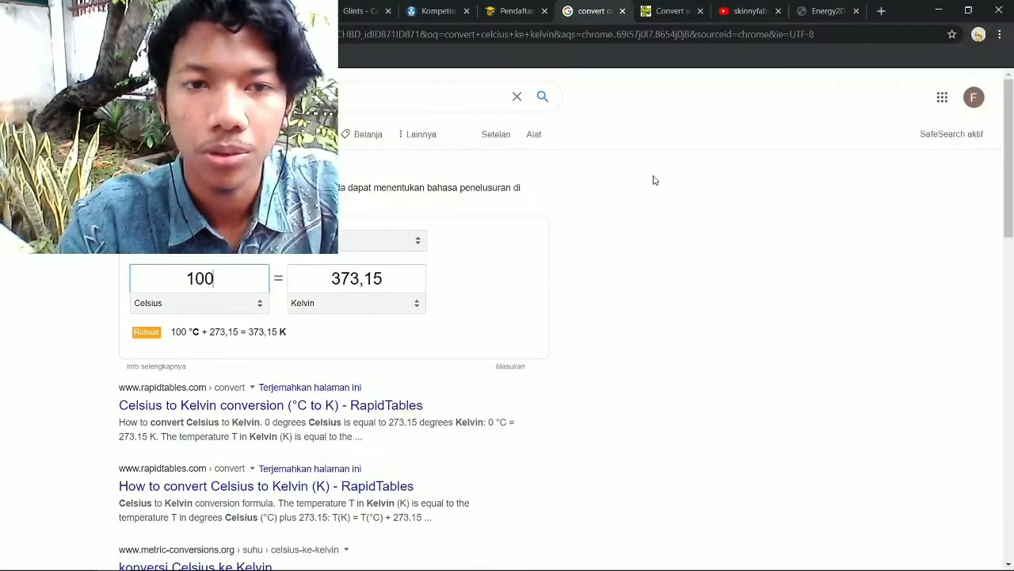
{"action": "key", "text": "BackSpace"}
{"action": "key", "text": "BackSpace"}
{"action": "key", "text": "BackSpace"}
{"action": "type", "text": "27,50"}
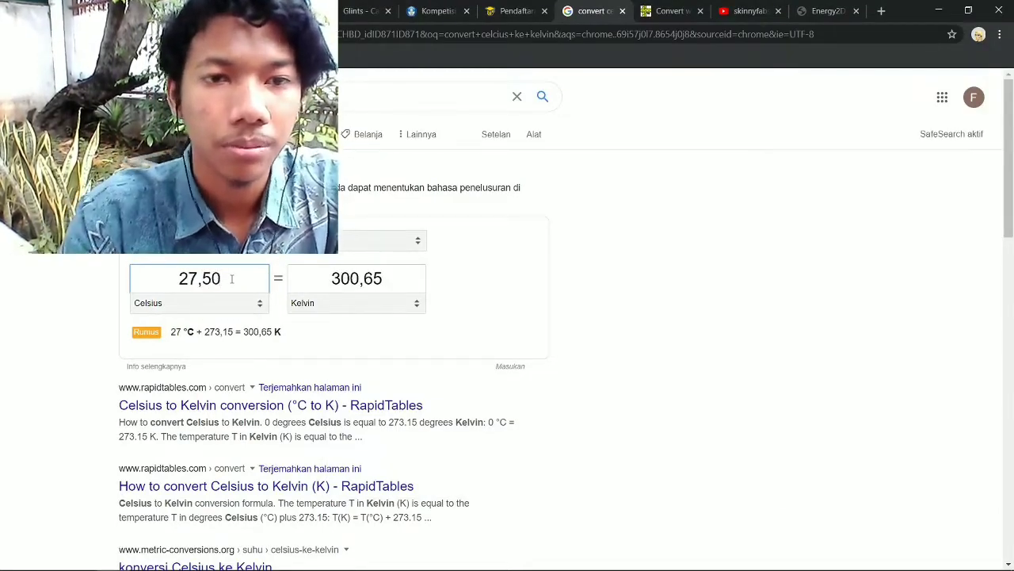
- Complete the subtraction under Beda Suhu Penampang 1 in the report with 300,65 and add the result line "= 72,49 K"
{"action": "key", "text": "alt+Tab"}
{"action": "key", "text": "alt+Tab"}
{"action": "key", "text": "Tab"}
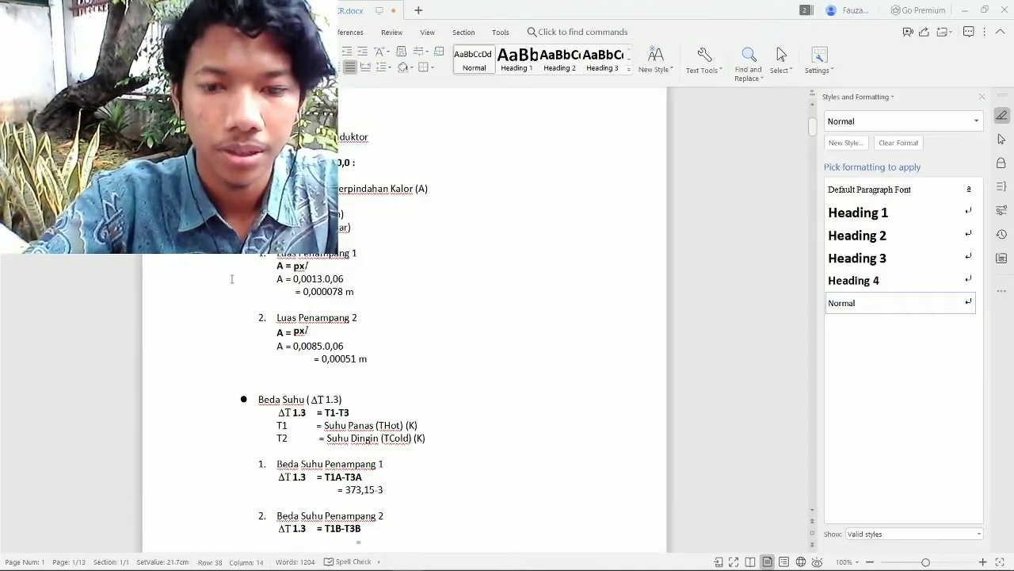
{"action": "type", "text": "5"}
{"action": "key", "text": "Return"}
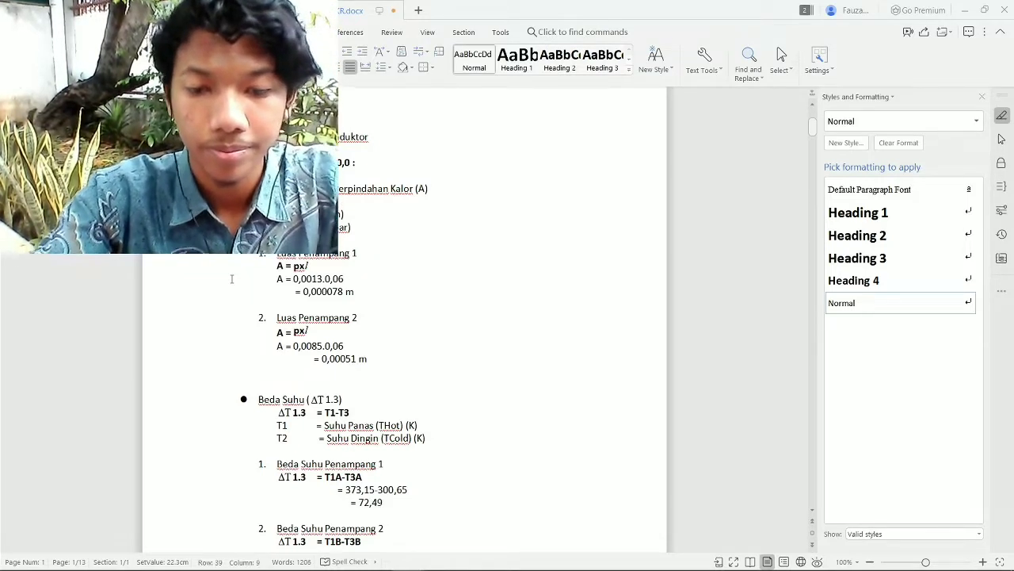
{"action": "type", "text": "K"}
- Check the Time 5000.0 row in Energy2D and start the subtraction under Beda Suhu Penampang 2 in the report with "373,15 K-"
{"action": "key", "text": "Down"}
{"action": "key", "text": "Down"}
{"action": "key", "text": "Down"}
{"action": "key", "text": "Down"}
{"action": "key", "text": "Down"}
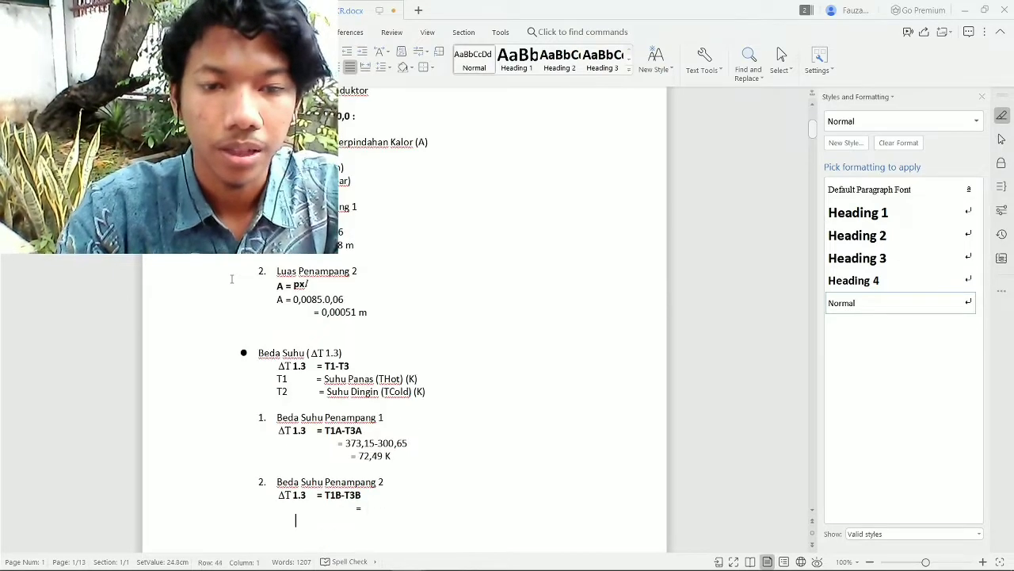
{"action": "key", "text": "alt+Tab"}
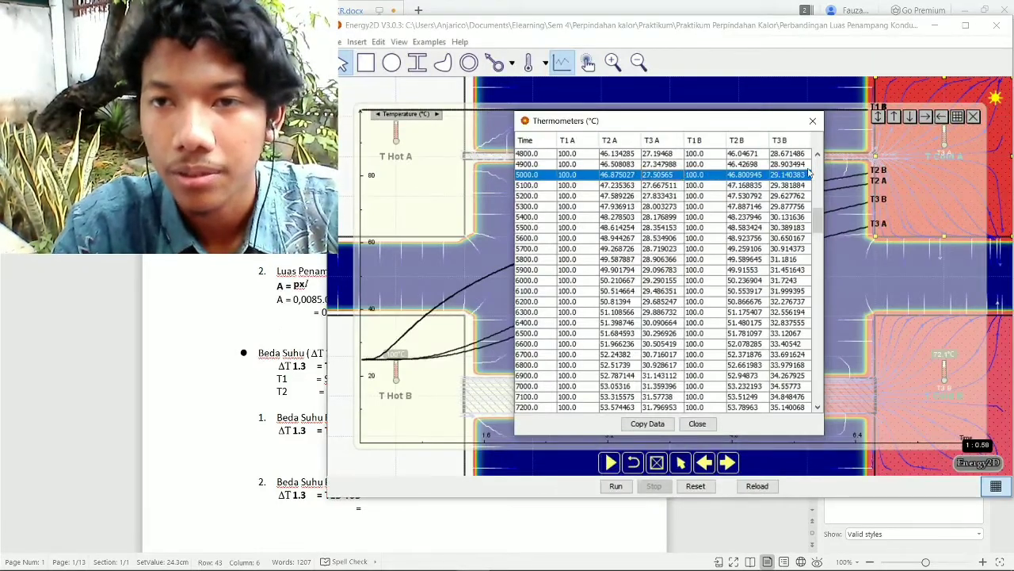
{"action": "key", "text": "alt+Tab"}
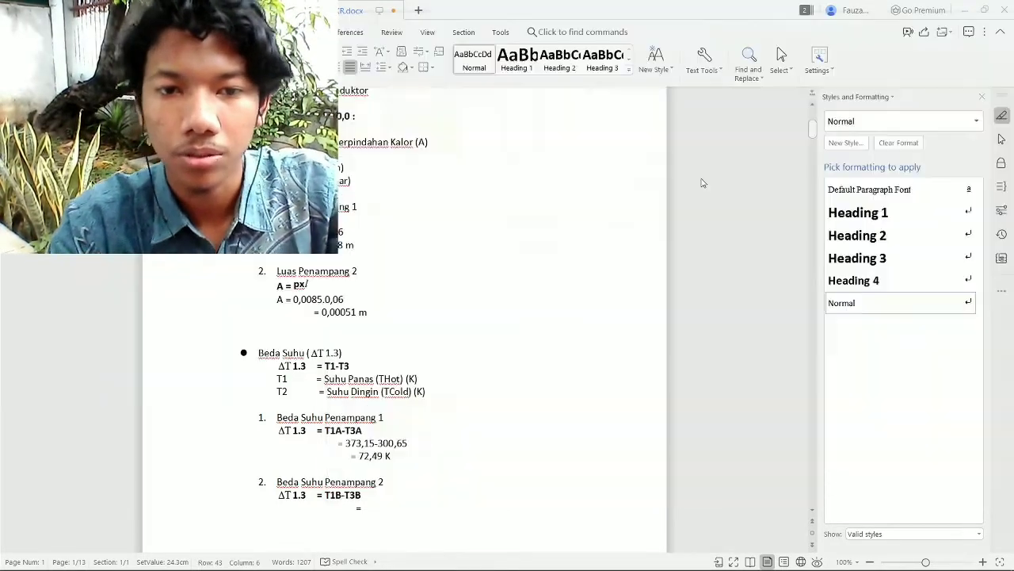
{"action": "key", "text": "alt"}
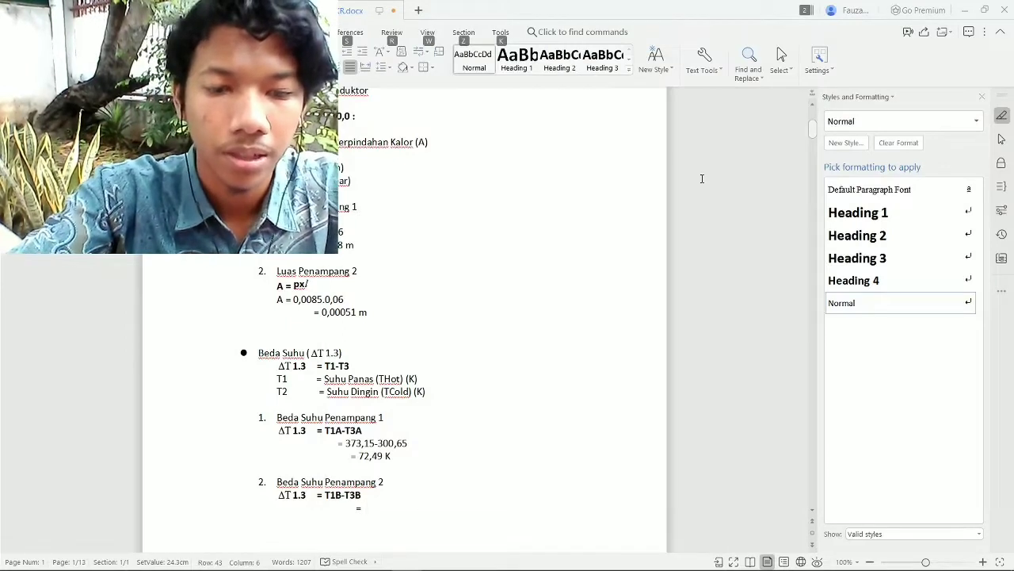
{"action": "type", "text": "73,15"}
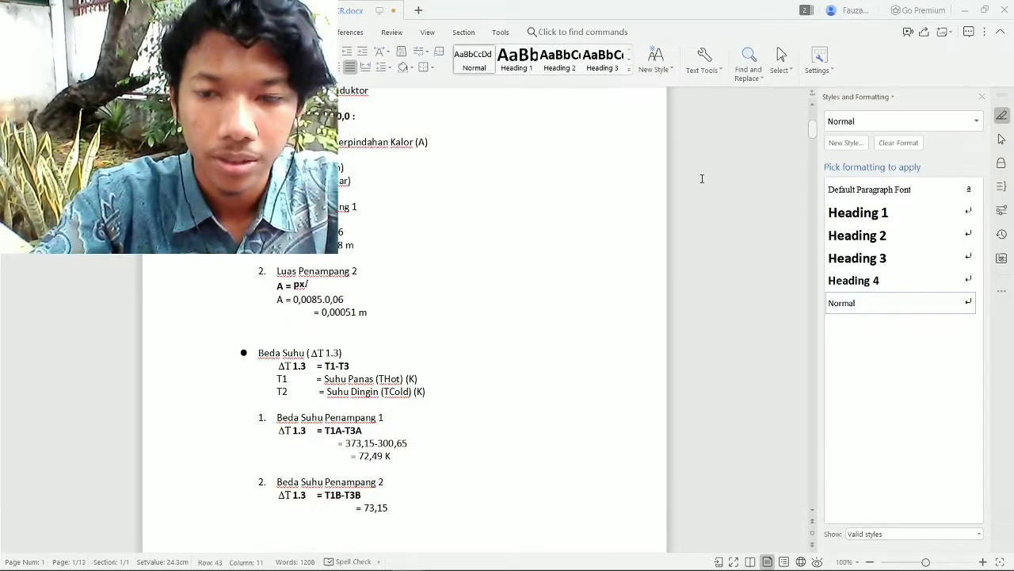
{"action": "key", "text": "BackSpace"}
{"action": "key", "text": "BackSpace"}
{"action": "key", "text": "BackSpace"}
{"action": "type", "text": "373,15 K"}
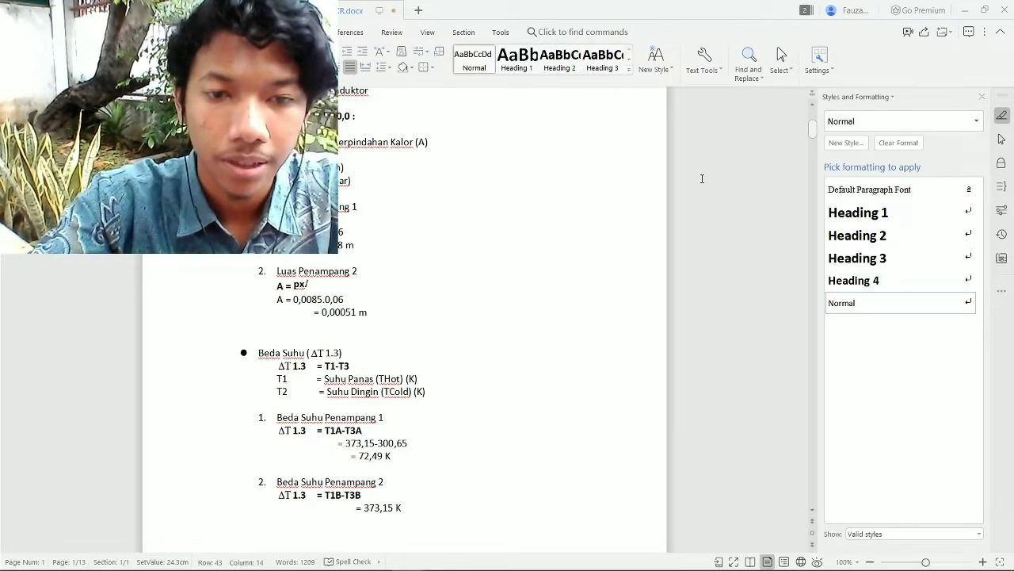
{"action": "type", "text": "-"}
- Check T3 B at Time 5000.0 in the Thermometers table and convert 29,14 °C to Kelvin in the browser converter
{"action": "key", "text": "alt+Tab"}
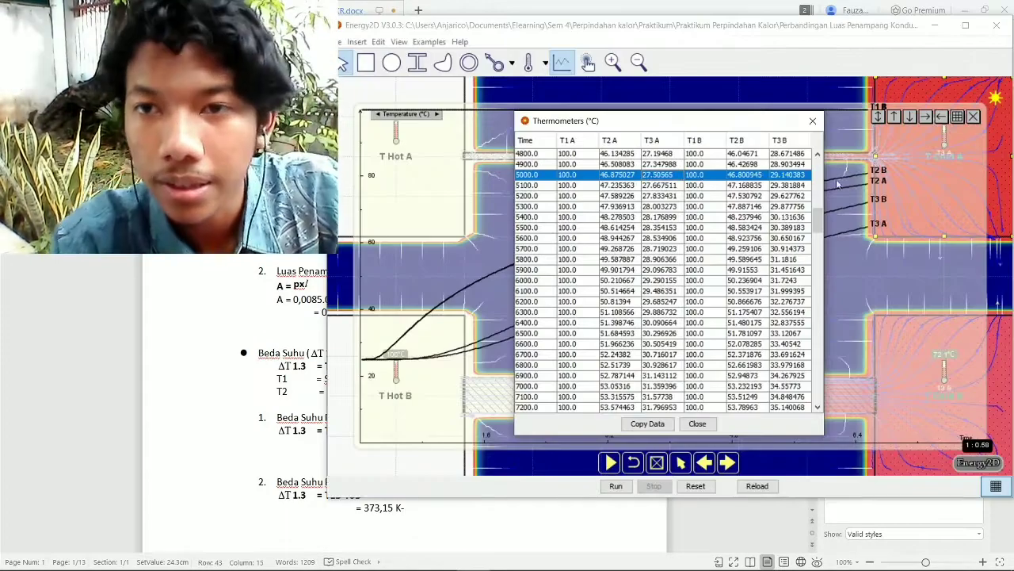
{"action": "key", "text": "alt+Tab"}
{"action": "key", "text": "alt+Tab"}
{"action": "key", "text": "Tab"}
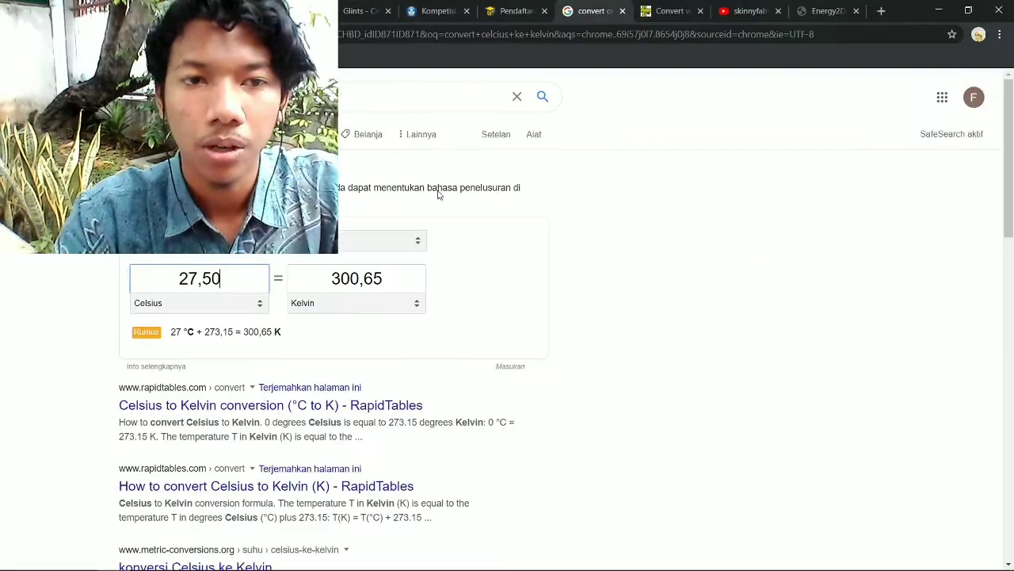
{"action": "key", "text": "BackSpace"}
{"action": "key", "text": "BackSpace"}
{"action": "key", "text": "BackSpace"}
{"action": "key", "text": "BackSpace"}
{"action": "key", "text": "BackSpace"}
{"action": "type", "text": "29,14"}
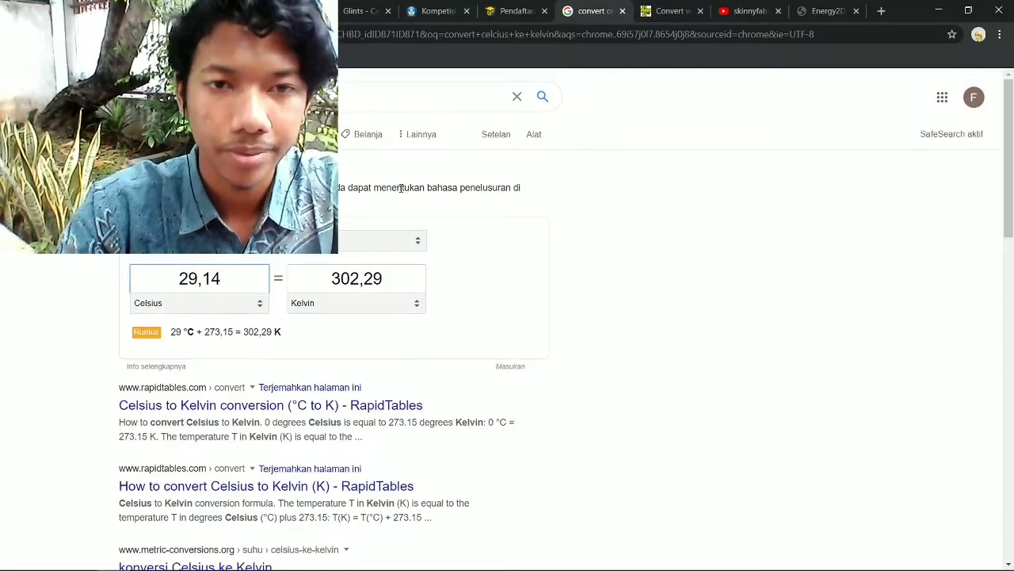
- Complete the Beda Suhu Penampang 2 subtraction in the report with "302,29 K" and add the result line "=70,86 K"
{"action": "key", "text": "alt+Tab"}
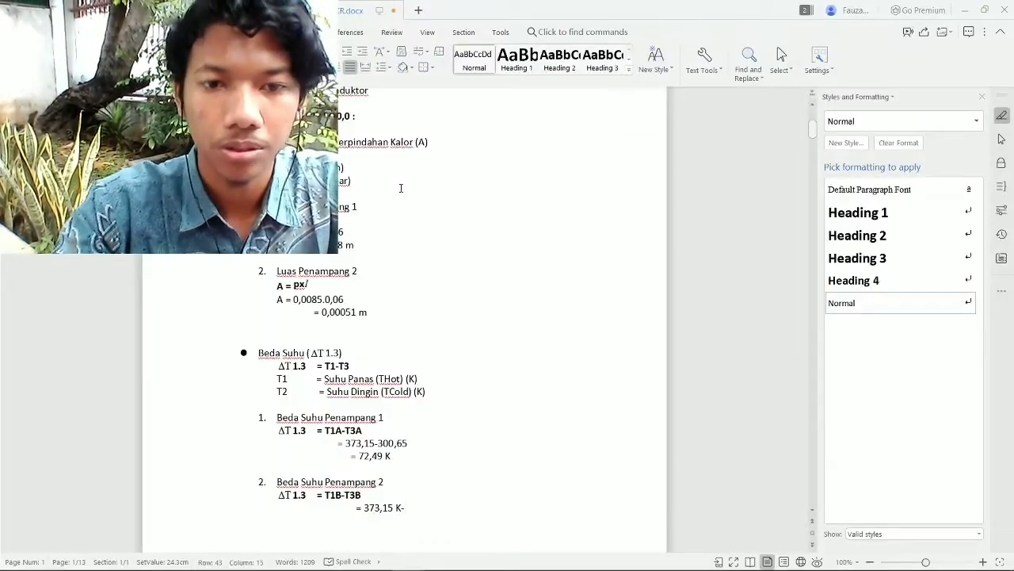
{"action": "type", "text": "2"}
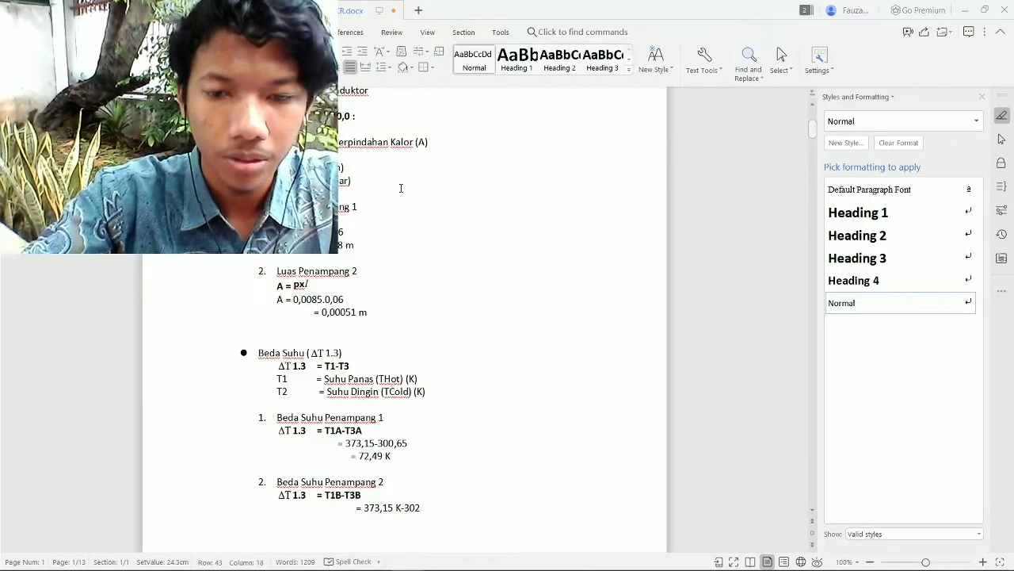
{"action": "type", "text": ",29"}
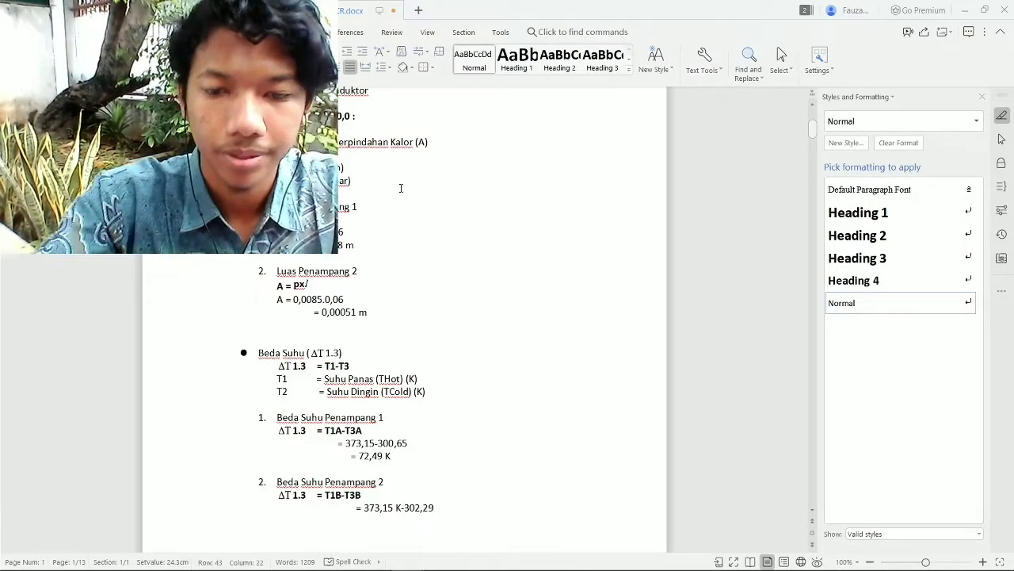
{"action": "type", "text": " K"}
{"action": "key", "text": "Return"}
{"action": "type", "text": "="}
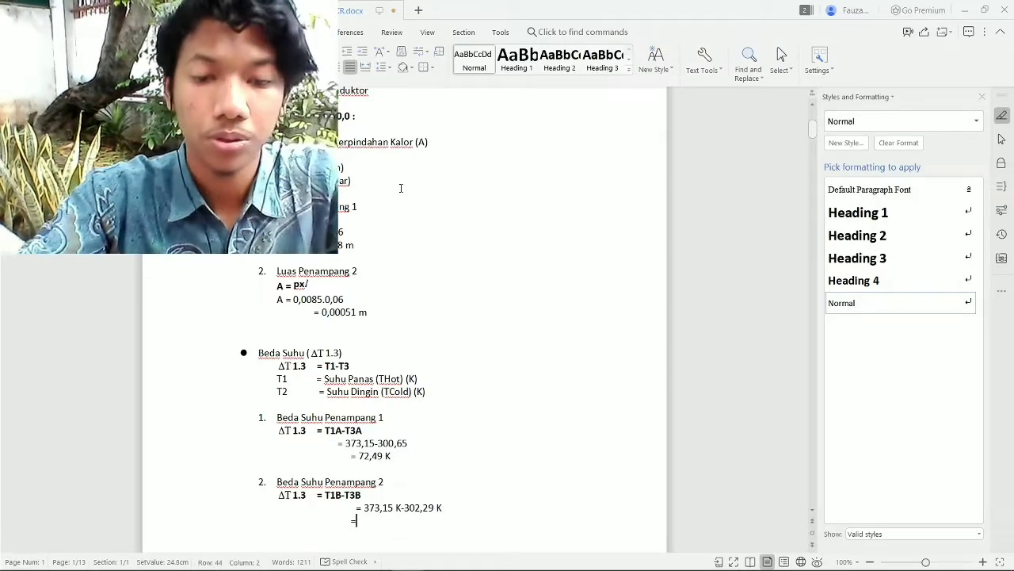
{"action": "type", "text": "70,86 K"}
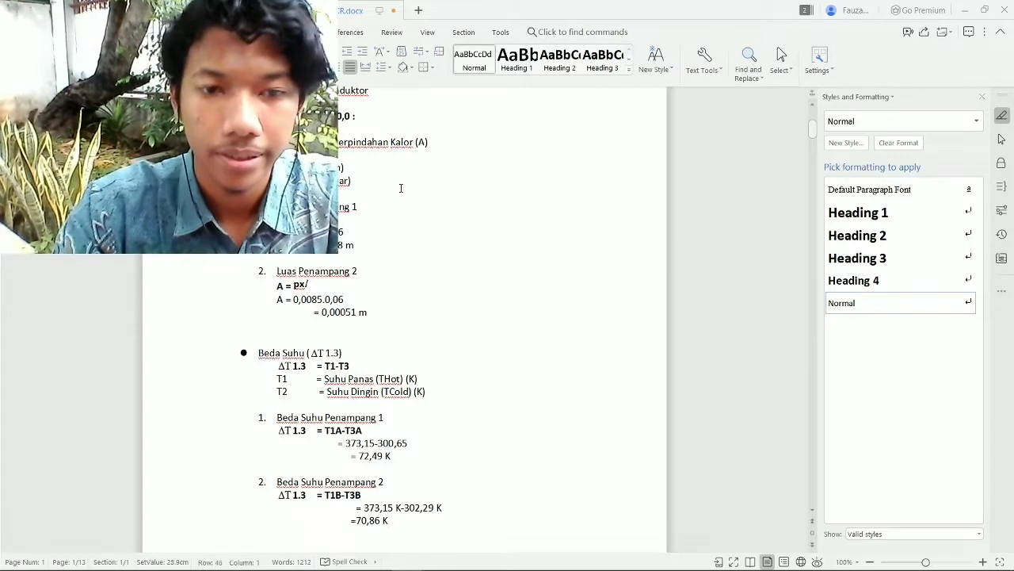
- Add blank lines below the Penampang 2 result and place the cursor on the empty "=" line under Perpindahan Kalor Konduksi Bahan 1
{"action": "key", "text": "Return"}
{"action": "key", "text": "Return"}
{"action": "key", "text": "Return"}
{"action": "key", "text": "Down"}
{"action": "key", "text": "Down"}
{"action": "key", "text": "Down"}
{"action": "key", "text": "Down"}
{"action": "key", "text": "Down"}
{"action": "key", "text": "Down"}
{"action": "key", "text": "Down"}
{"action": "key", "text": "Down"}
{"action": "key", "text": "Down"}
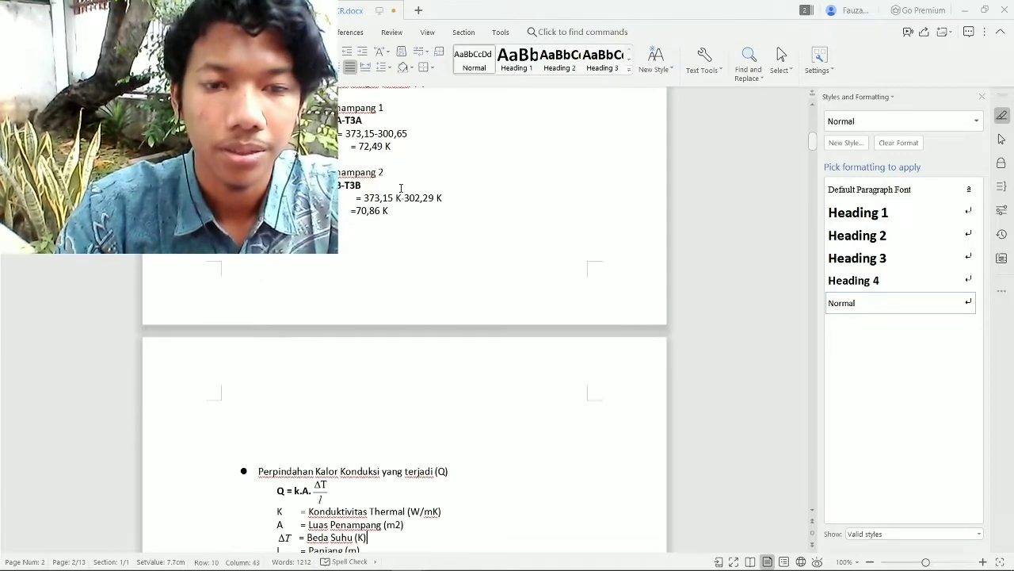
{"action": "key", "text": "Down"}
{"action": "key", "text": "Down"}
{"action": "key", "text": "Down"}
{"action": "key", "text": "Down"}
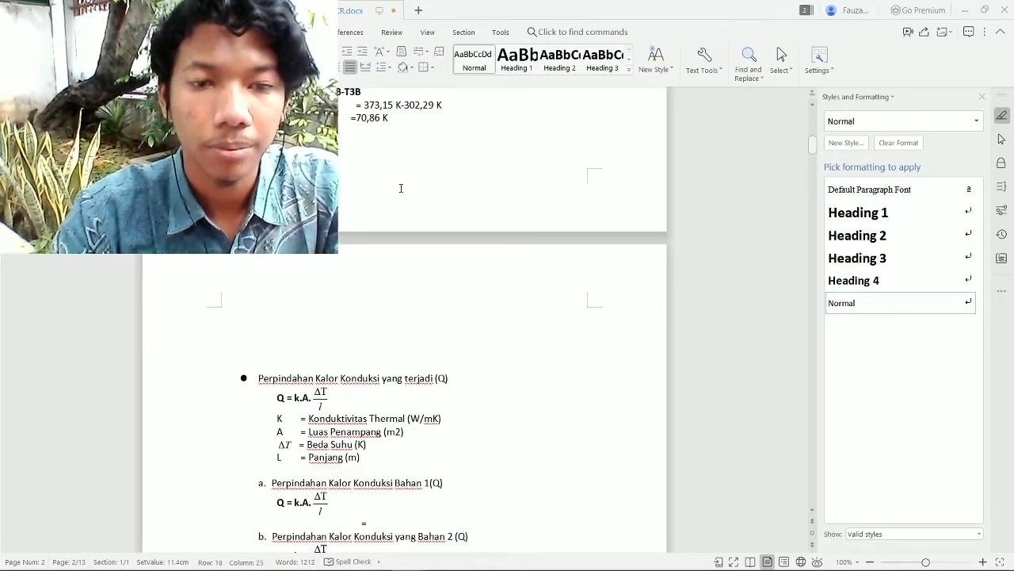
{"action": "key", "text": "Up"}
{"action": "key", "text": "Down"}
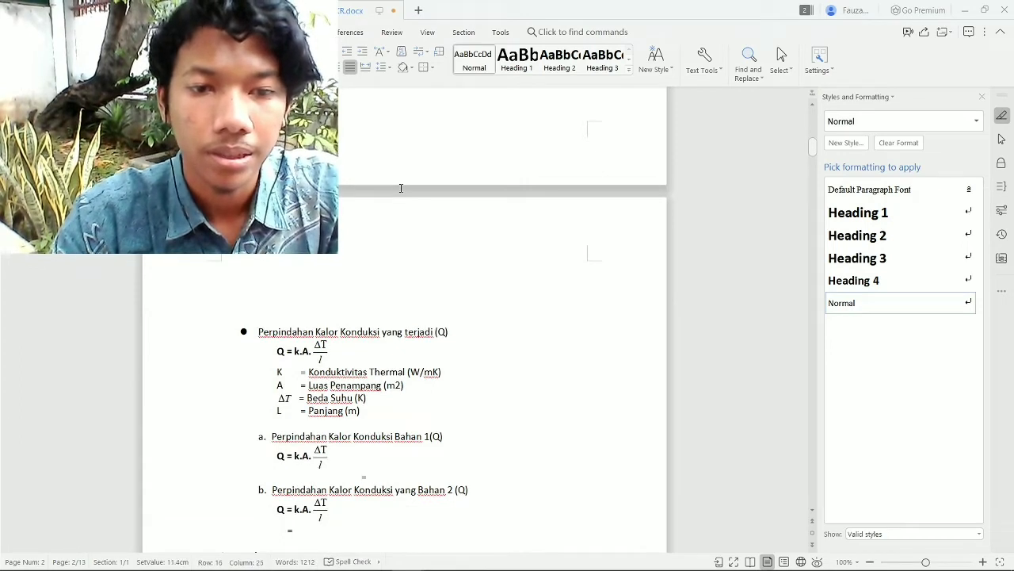
{"action": "key", "text": "Up"}
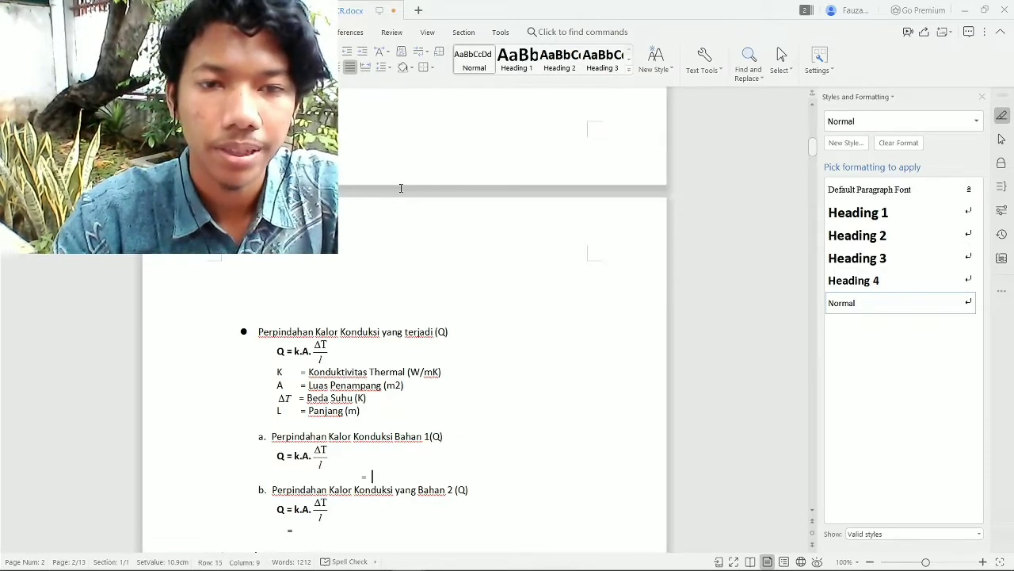
- In Energy2D, close the Thermometers table and temperature graph, and check the thermal conductivity of the thin conductor A in its properties
{"action": "key", "text": "alt+Tab"}
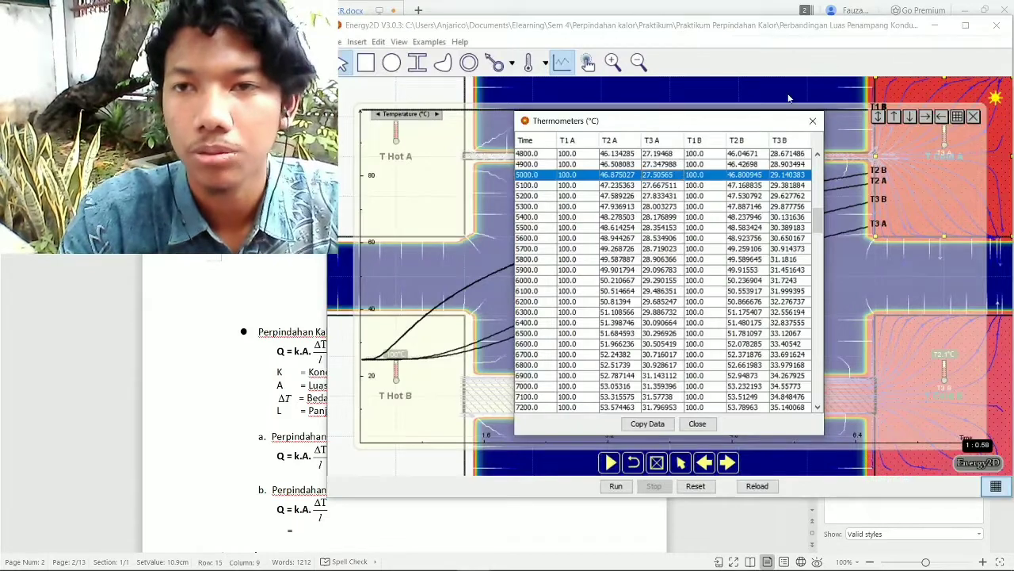
{"action": "left_click", "coordinate": [813, 120]}
{"action": "left_click", "coordinate": [973, 116]}
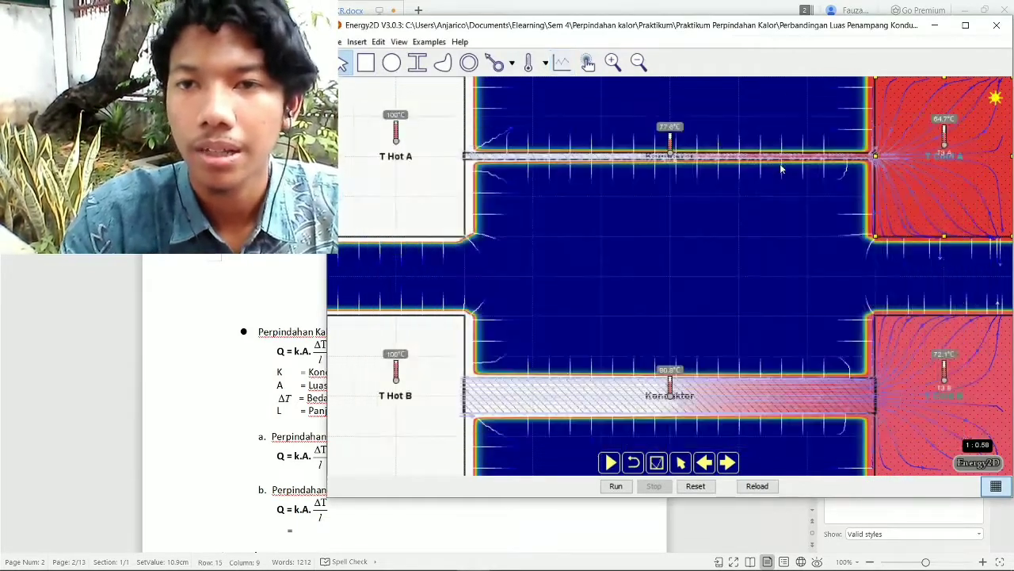
{"action": "right_click", "coordinate": [783, 159]}
{"action": "left_click", "coordinate": [825, 220]}
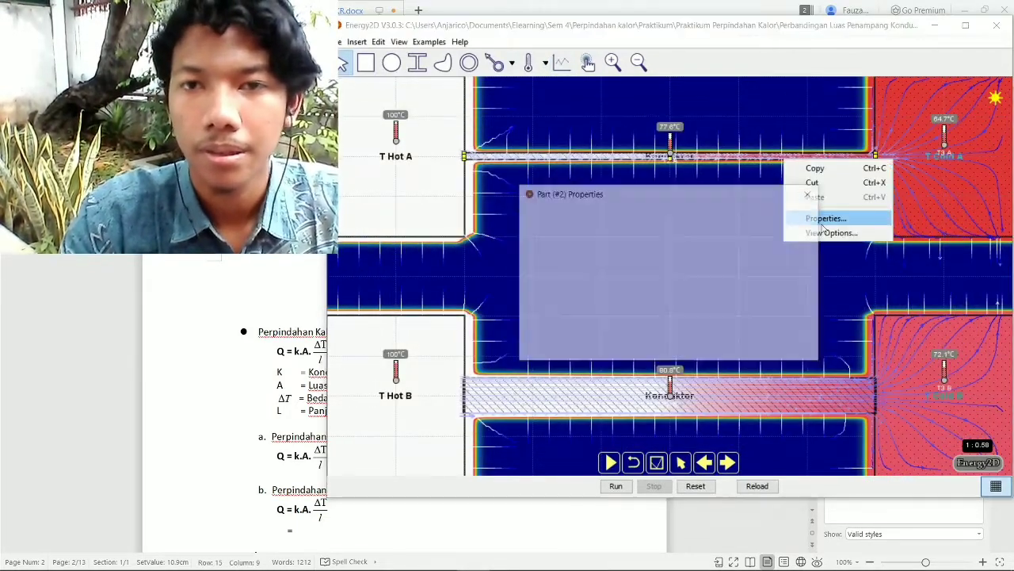
{"action": "left_click", "coordinate": [608, 218]}
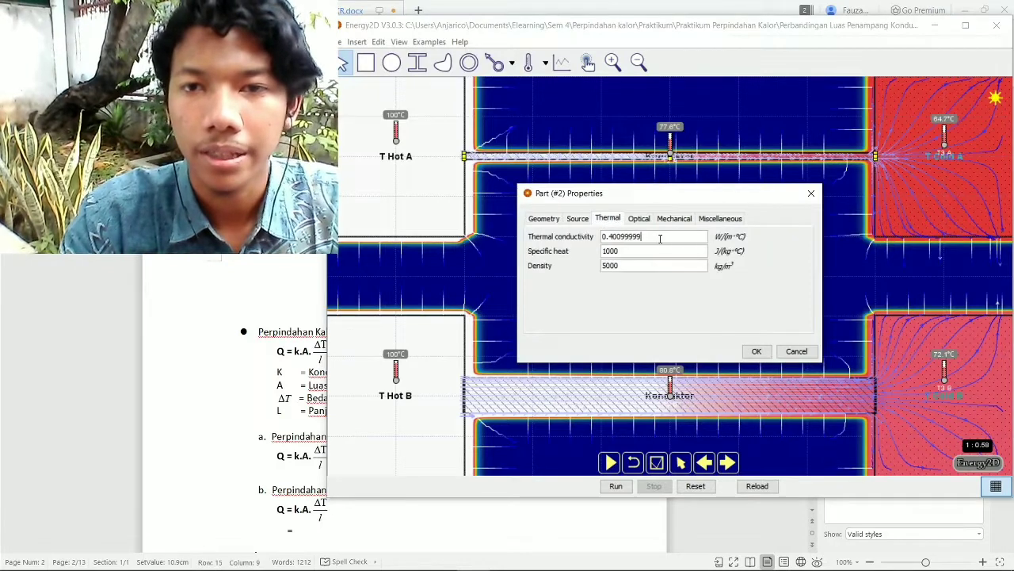
{"action": "left_click_drag", "start_coordinate": [643, 236], "coordinate": [591, 236]}
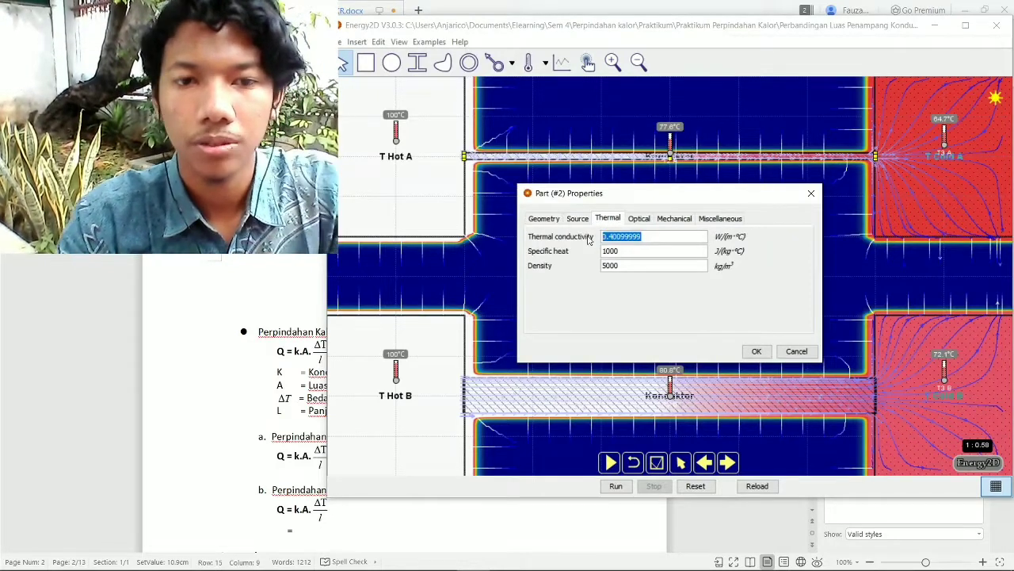
- In the report, enter "0,40.0,000078.72,49/0,0013" as the Bahan 1 heat conduction calculation and add the result line "=1,70"
{"action": "key", "text": "alt+Tab"}
{"action": "type", "text": "0,40"}
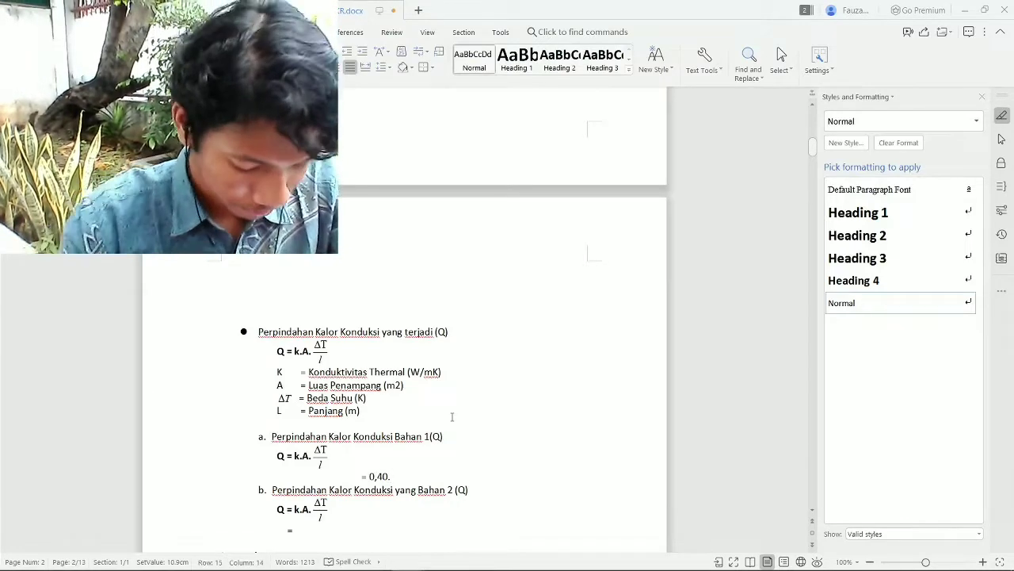
{"action": "type", "text": ".0"}
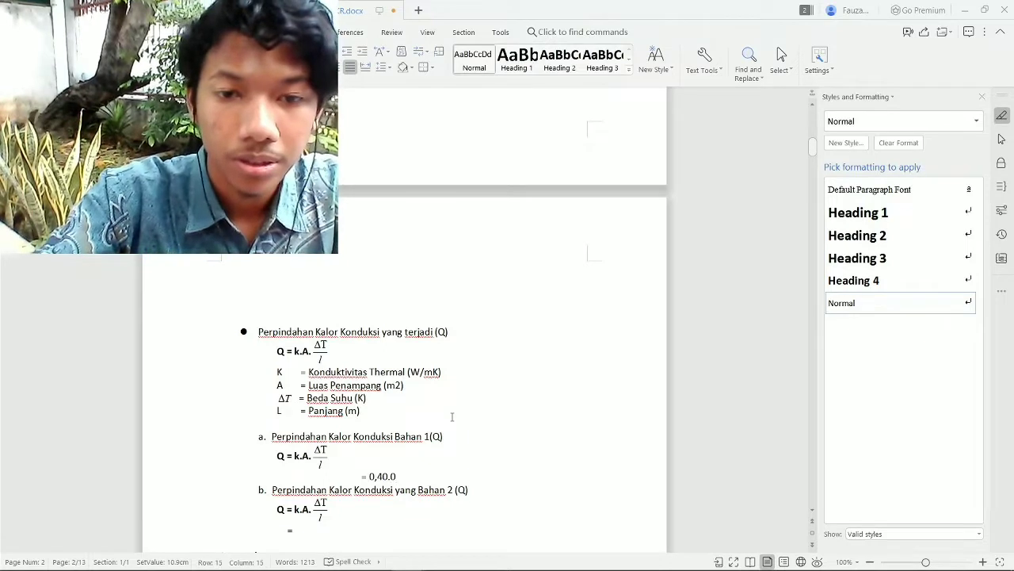
{"action": "type", "text": ",000078"}
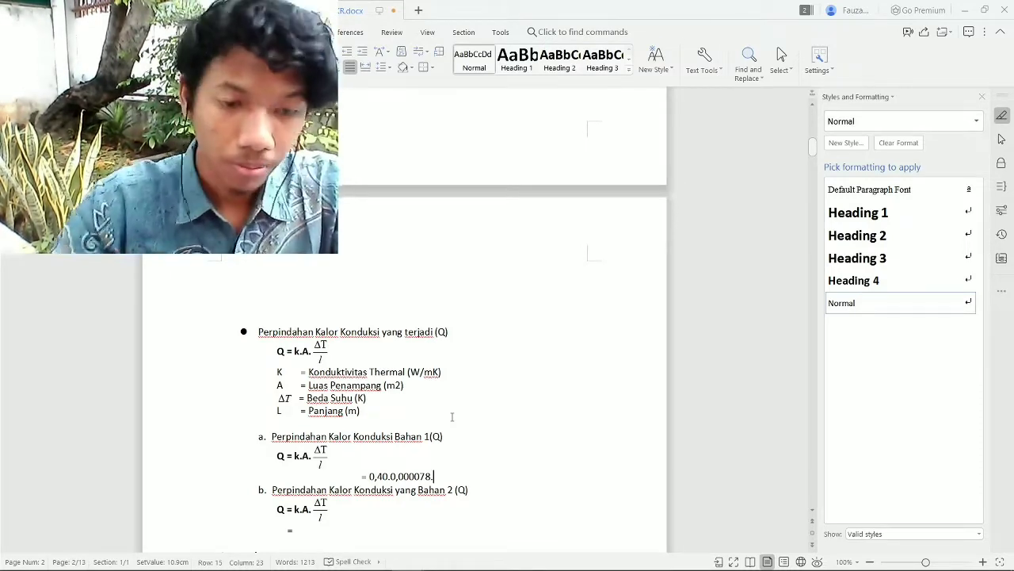
{"action": "type", "text": ".72,49"}
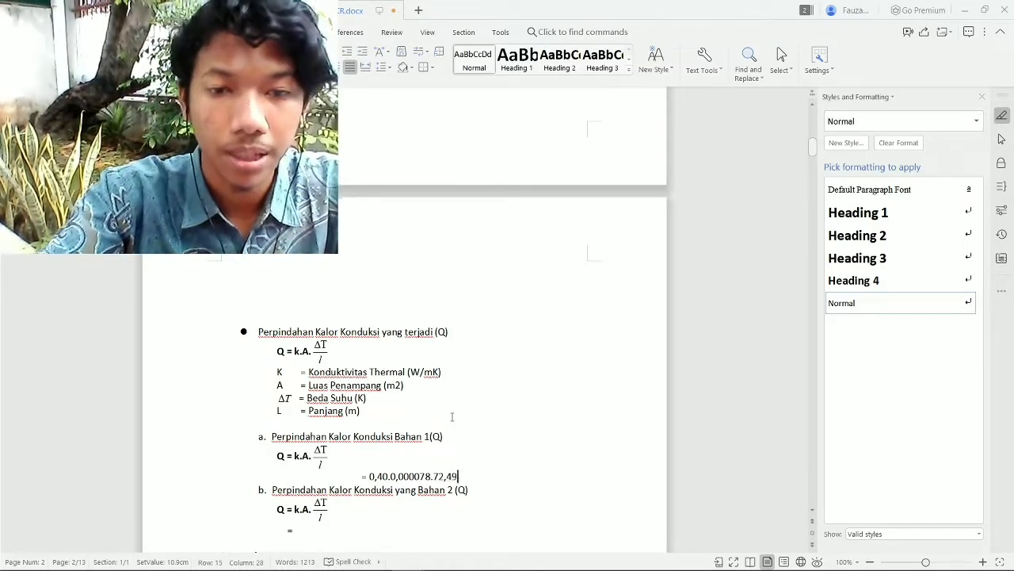
{"action": "type", "text": "/"}
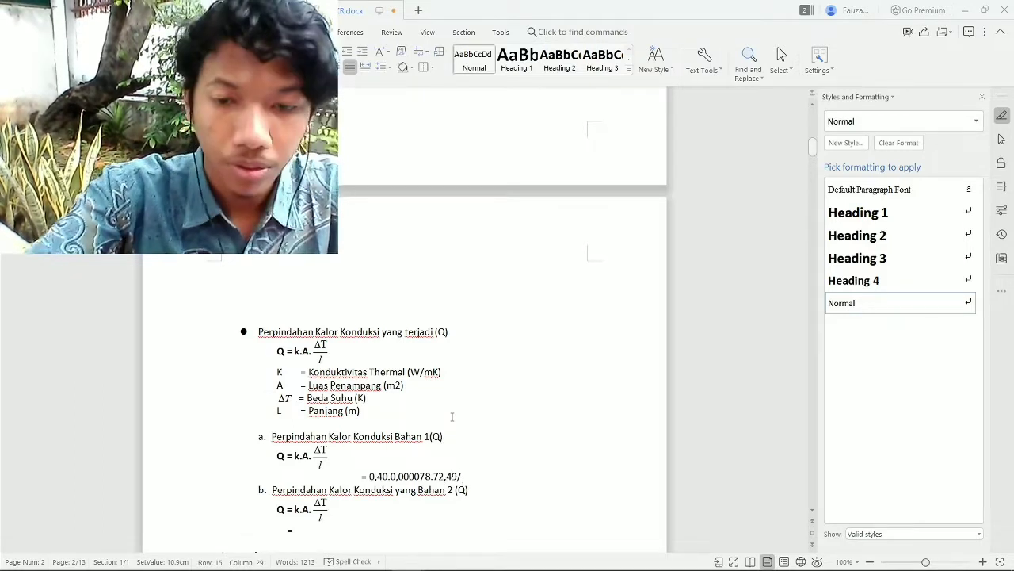
{"action": "type", "text": "0,00"}
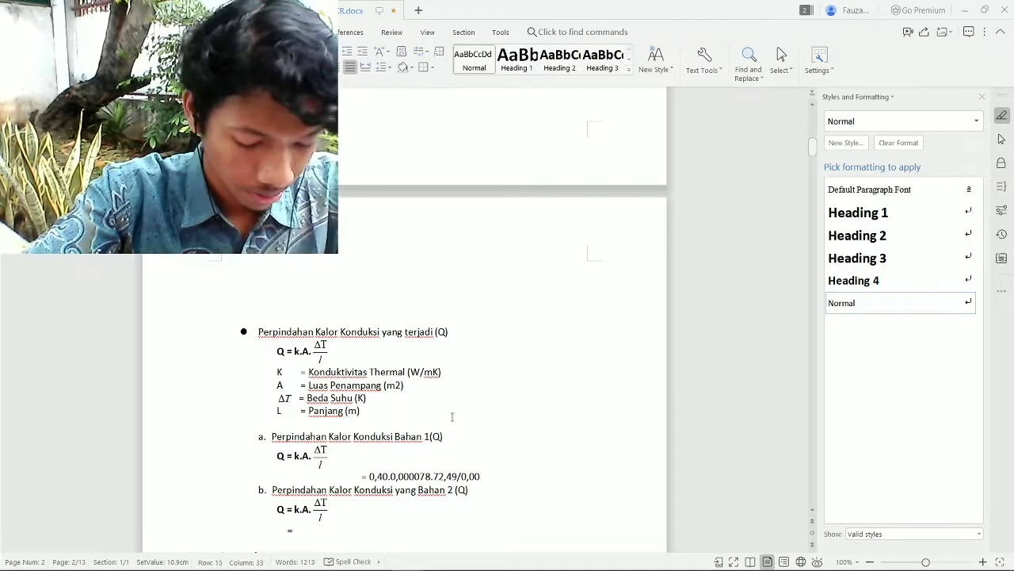
{"action": "type", "text": "13"}
{"action": "key", "text": "Return"}
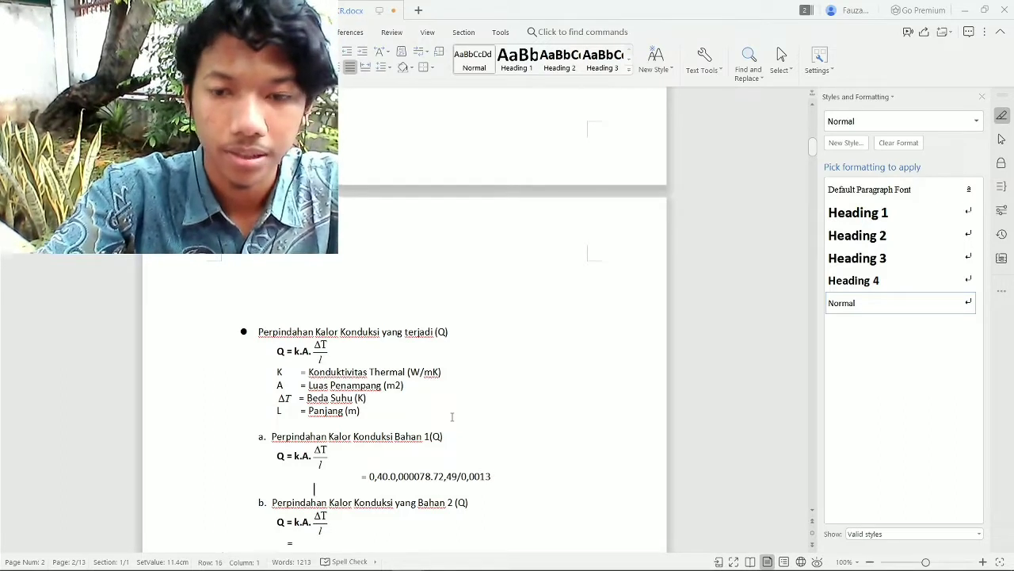
{"action": "type", "text": "="}
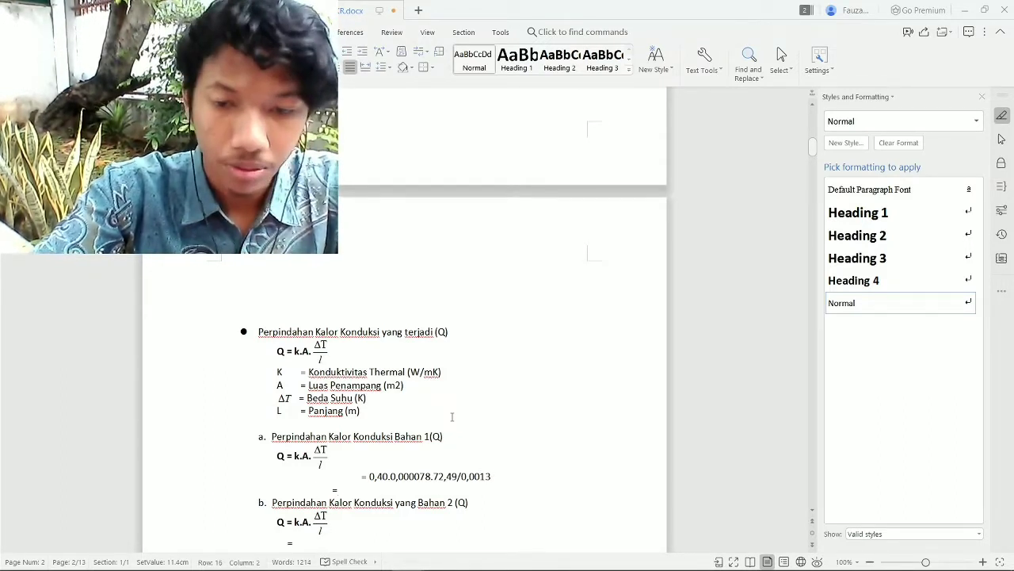
{"action": "type", "text": "1,70"}
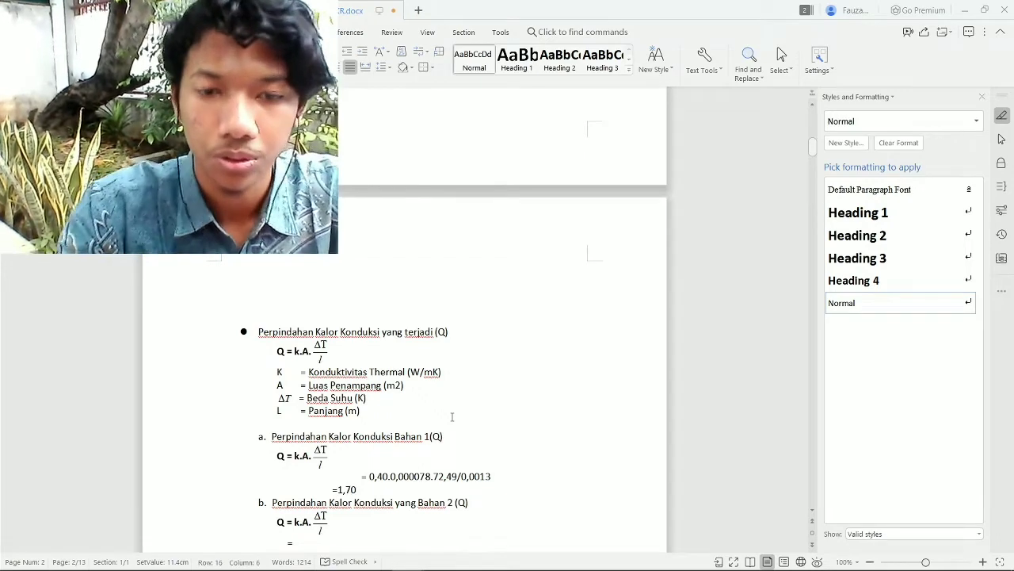
- Place the cursor on the Bahan 2 calculation line, and check the thick conductor B's thermal conductivity in Energy2D without changing it
{"action": "key", "text": "Down"}
{"action": "key", "text": "Down"}
{"action": "key", "text": "Down"}
{"action": "key", "text": "Down"}
{"action": "key", "text": "Up"}
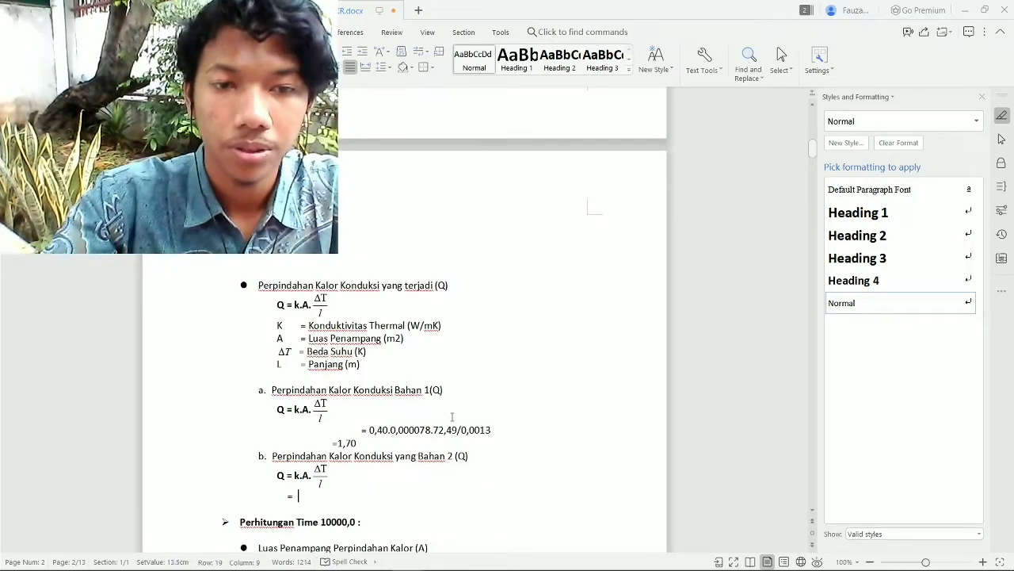
{"action": "key", "text": "alt+Tab"}
{"action": "left_click", "coordinate": [786, 353]}
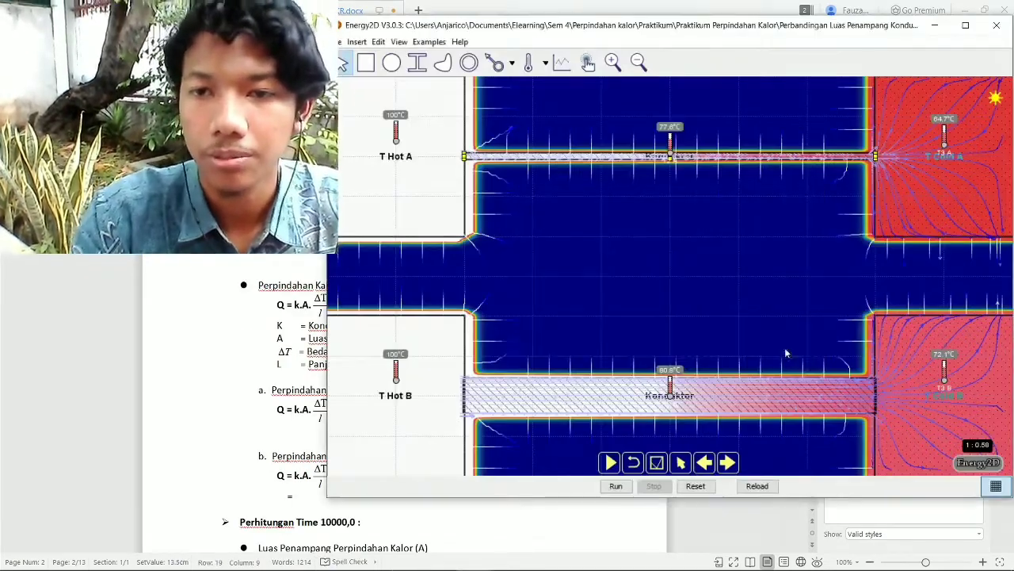
{"action": "left_click", "coordinate": [685, 401]}
{"action": "right_click", "coordinate": [686, 403]}
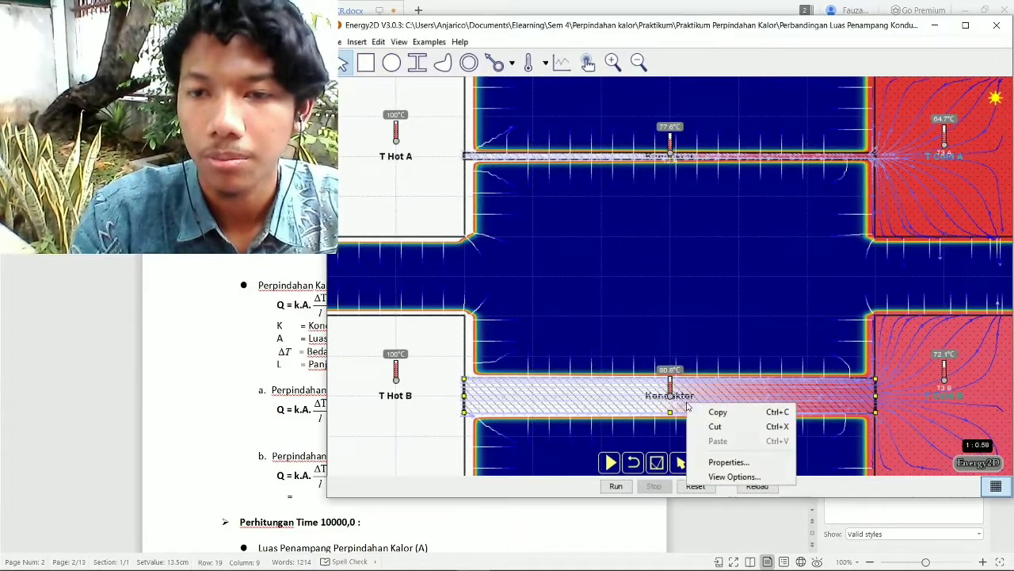
{"action": "left_click", "coordinate": [723, 462]}
{"action": "left_click", "coordinate": [608, 219]}
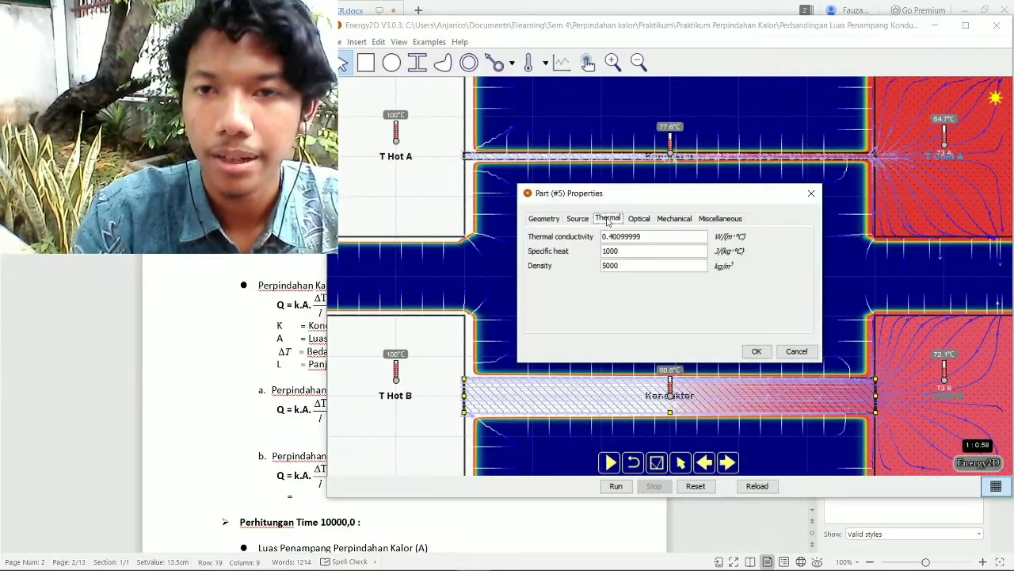
{"action": "left_click", "coordinate": [795, 352]}
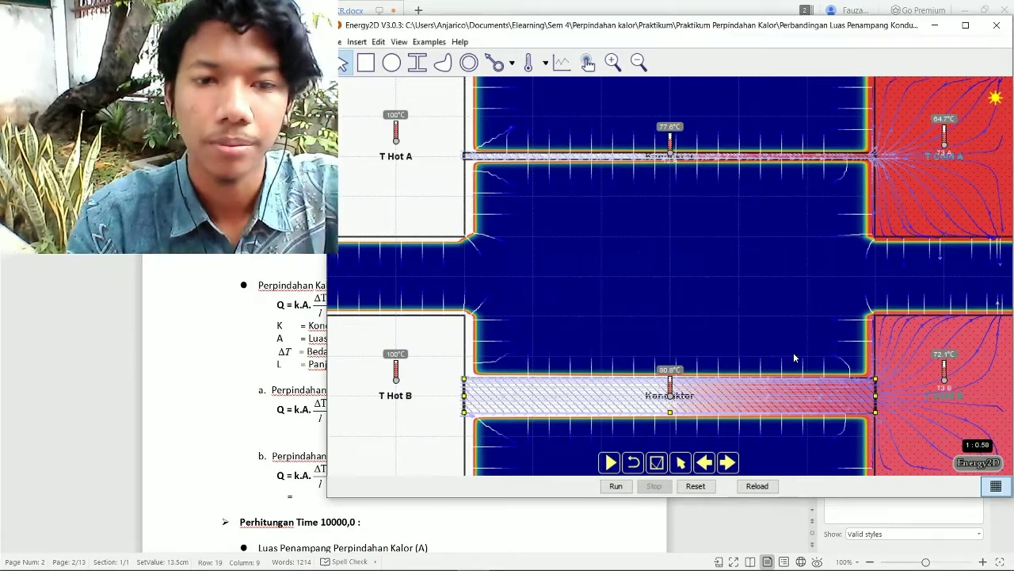
- In the report, enter "0,40.0,000051.70,86/0,0085" as the heat conduction calculation for Bahan 2
{"action": "key", "text": "alt+Tab"}
{"action": "type", "text": "0,"}
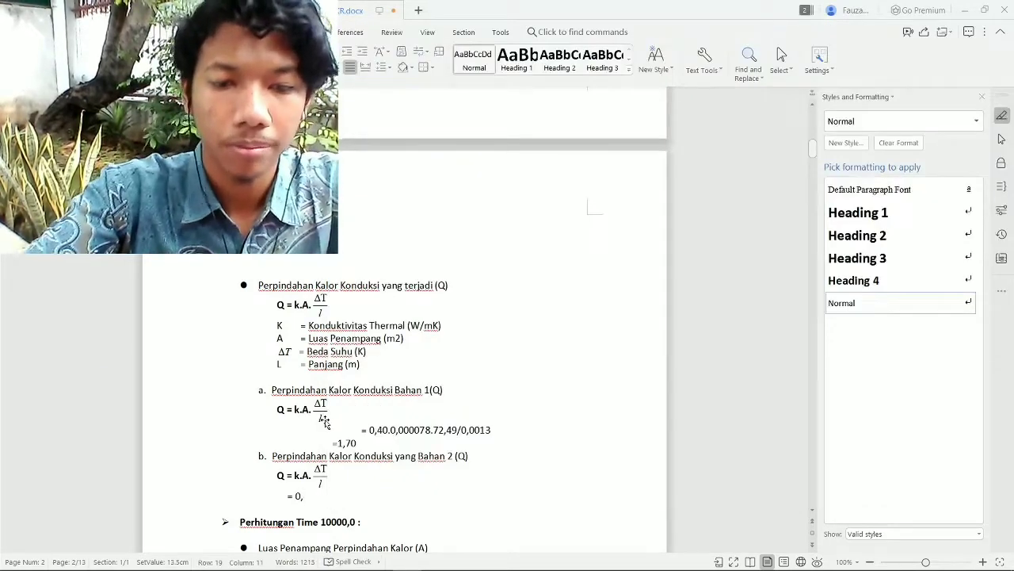
{"action": "type", "text": "40."}
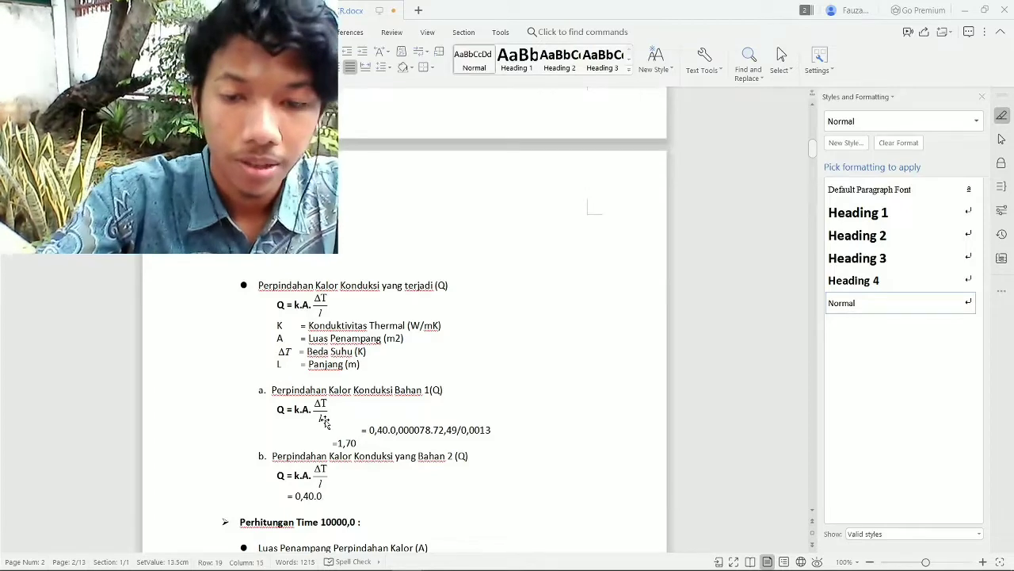
{"action": "type", "text": "0,000051"}
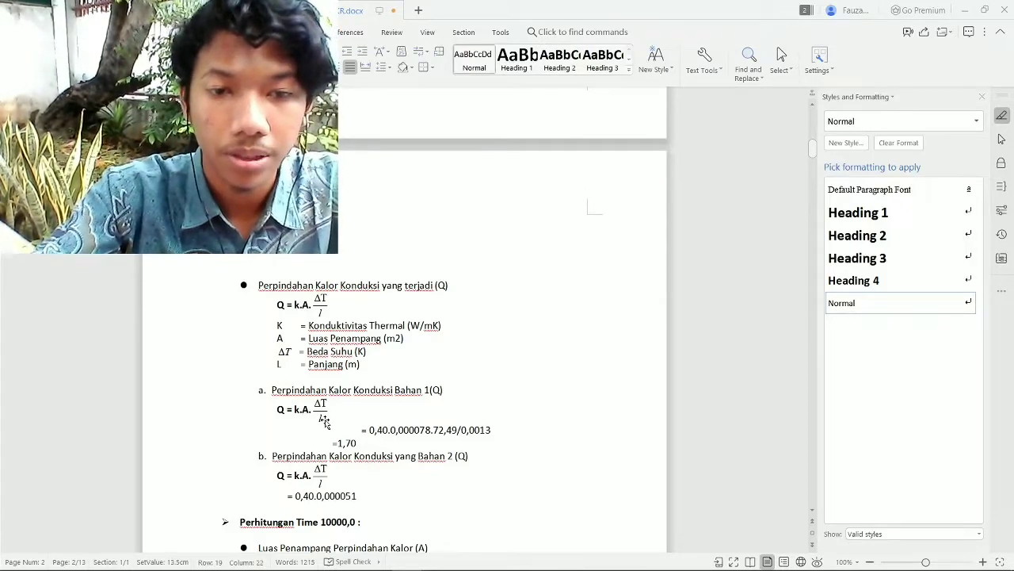
{"action": "type", "text": "."}
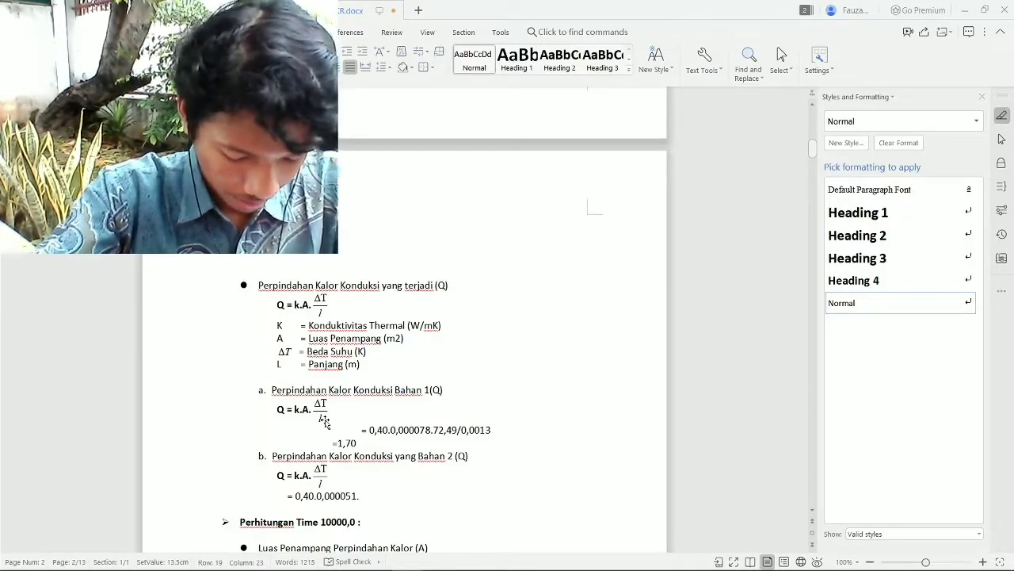
{"action": "type", "text": "70,86/"}
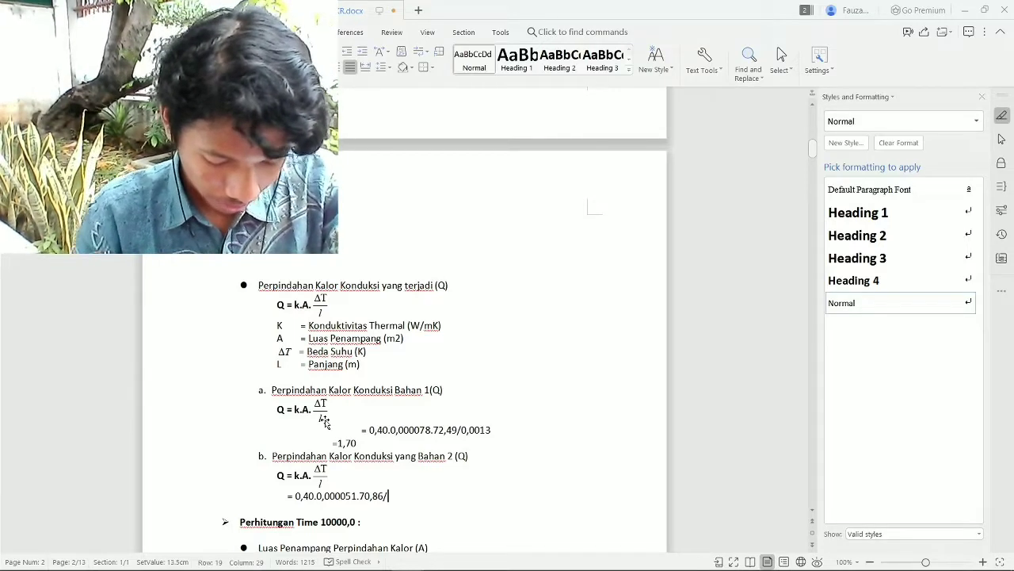
{"action": "type", "text": "0,00"}
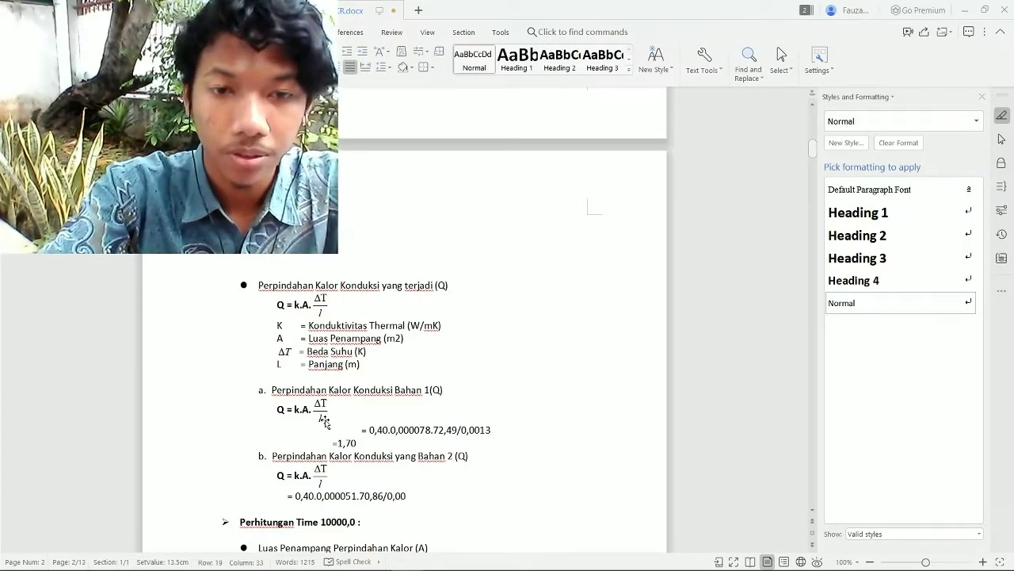
{"action": "type", "text": "85"}
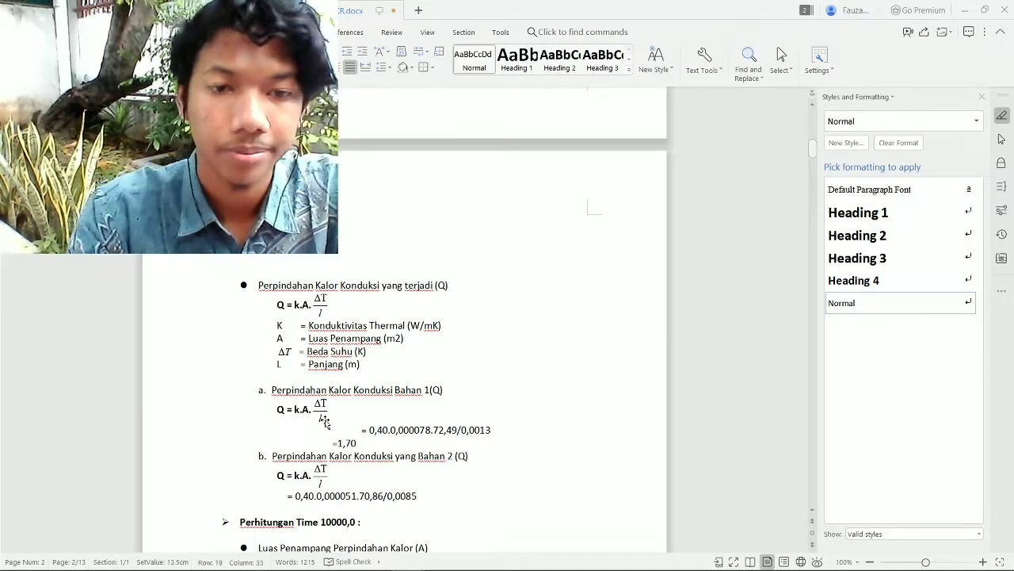
- Place the cursor on the empty calculation line under Beda Suhu Penampang 1 in the Perhitungan Time 10000,0 section
{"action": "key", "text": "Down"}
{"action": "key", "text": "Down"}
{"action": "key", "text": "Down"}
{"action": "key", "text": "Down"}
{"action": "key", "text": "Down"}
{"action": "key", "text": "Down"}
{"action": "key", "text": "Down"}
{"action": "key", "text": "Down"}
{"action": "key", "text": "Down"}
{"action": "key", "text": "Down"}
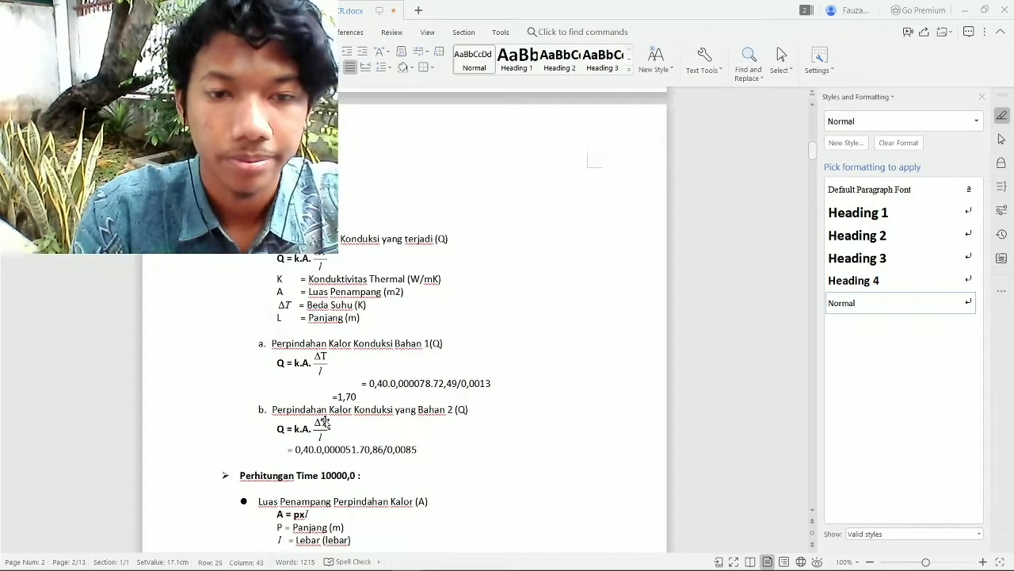
{"action": "key", "text": "Down"}
{"action": "key", "text": "Down"}
{"action": "key", "text": "Down"}
{"action": "key", "text": "Down"}
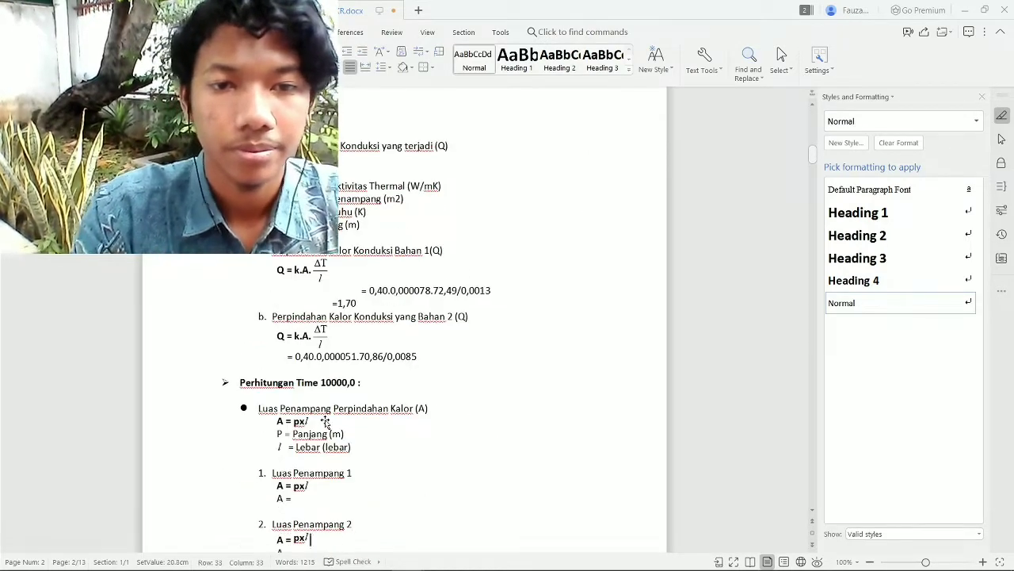
{"action": "key", "text": "Up"}
{"action": "key", "text": "Up"}
{"action": "key", "text": "Up"}
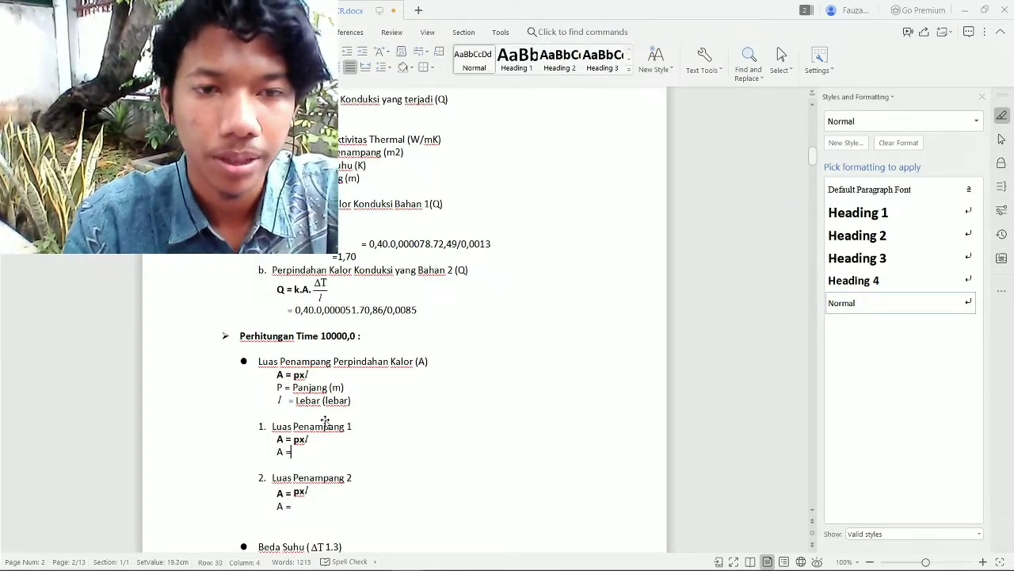
{"action": "key", "text": "Down"}
{"action": "key", "text": "End"}
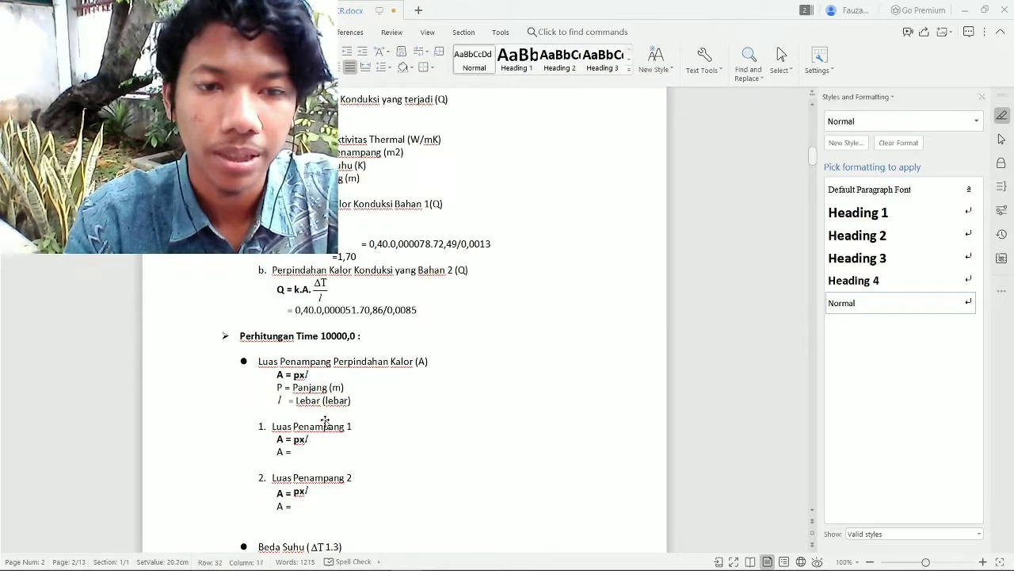
{"action": "key", "text": "Down"}
{"action": "key", "text": "Down"}
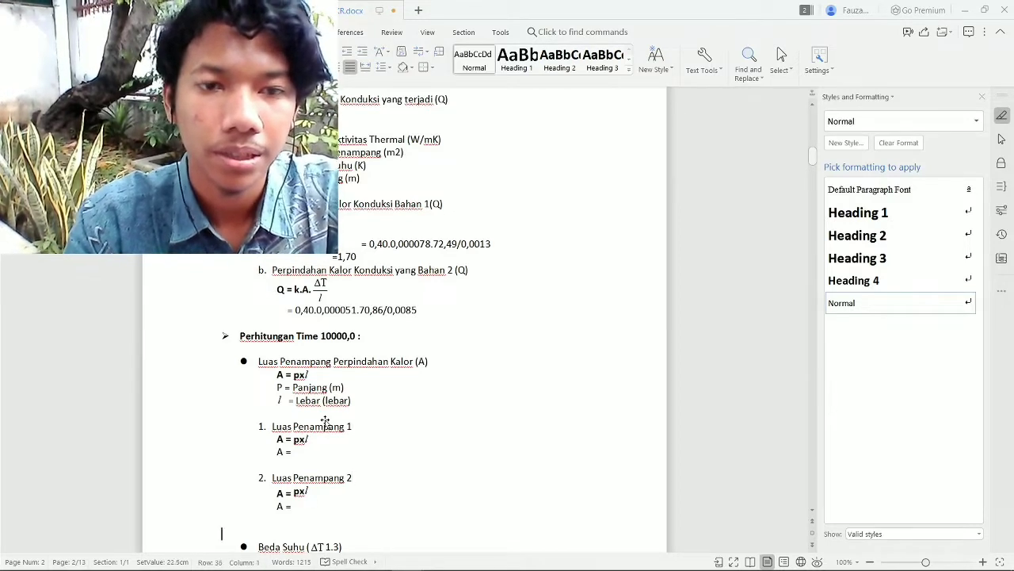
{"action": "key", "text": "Down"}
{"action": "key", "text": "End"}
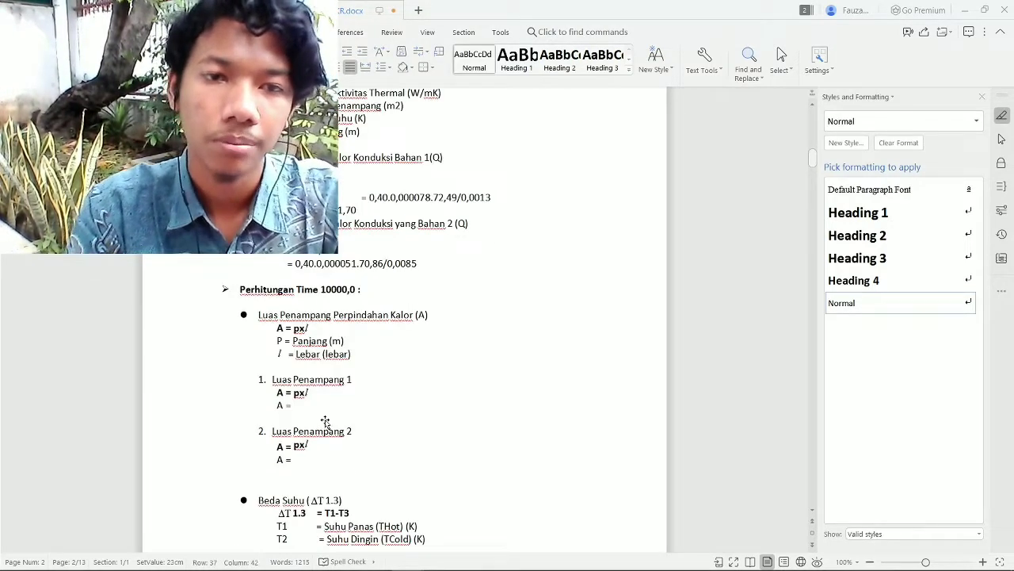
{"action": "key", "text": "ctrl+v"}
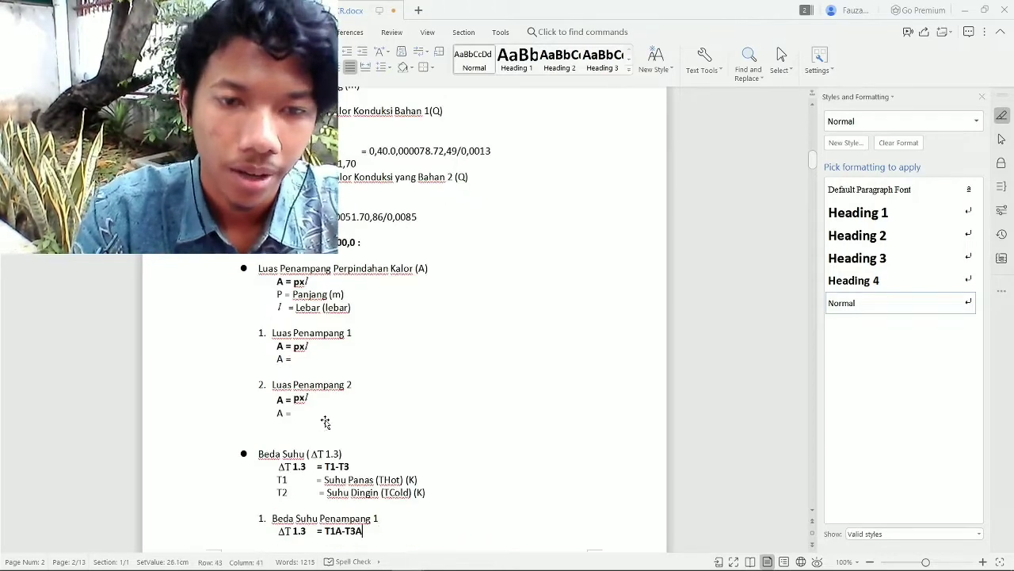
{"action": "key", "text": "Down"}
{"action": "key", "text": "Down"}
{"action": "key", "text": "Down"}
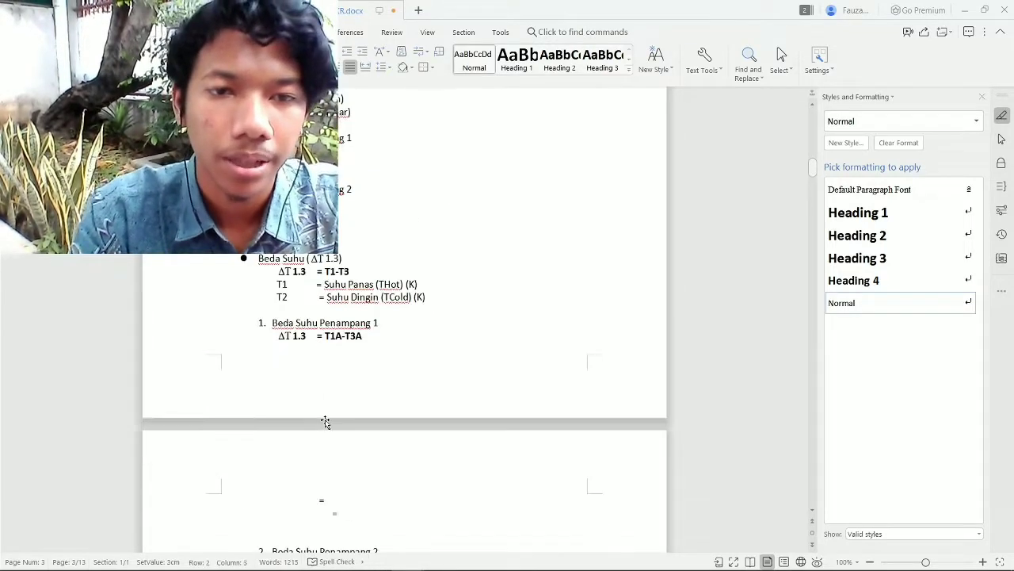
- In Energy2D, open the temperature graph's Thermometers data table and select the row for time 10000.0
{"action": "key", "text": "alt+Tab"}
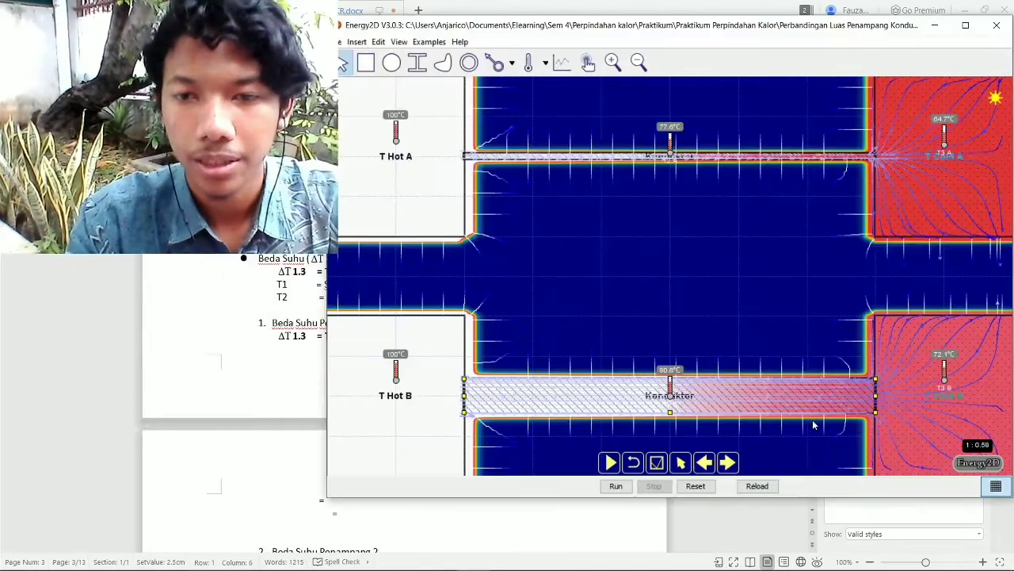
{"action": "left_click", "coordinate": [657, 462]}
{"action": "left_click", "coordinate": [957, 117]}
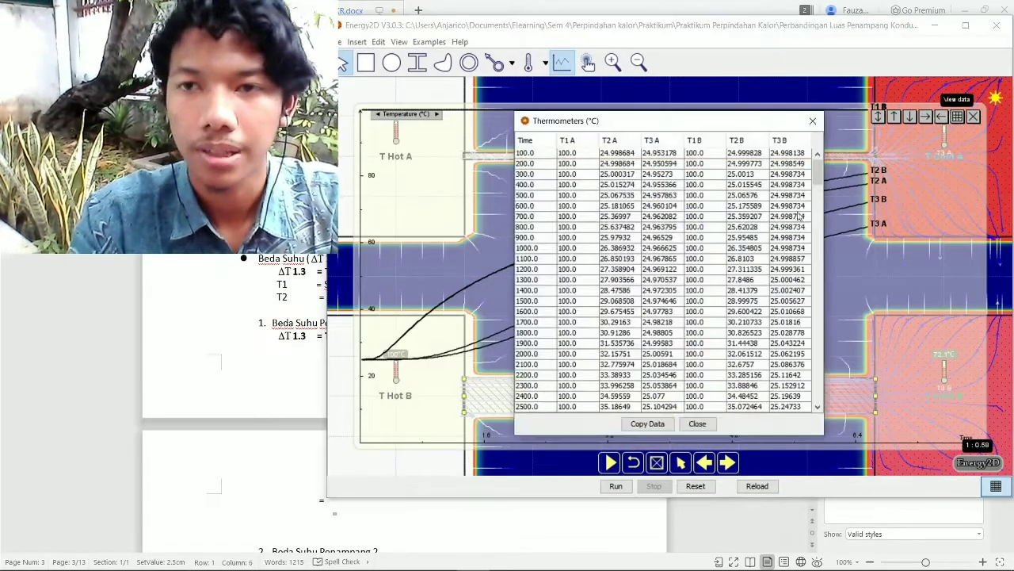
{"action": "left_click_drag", "start_coordinate": [819, 171], "coordinate": [810, 268]}
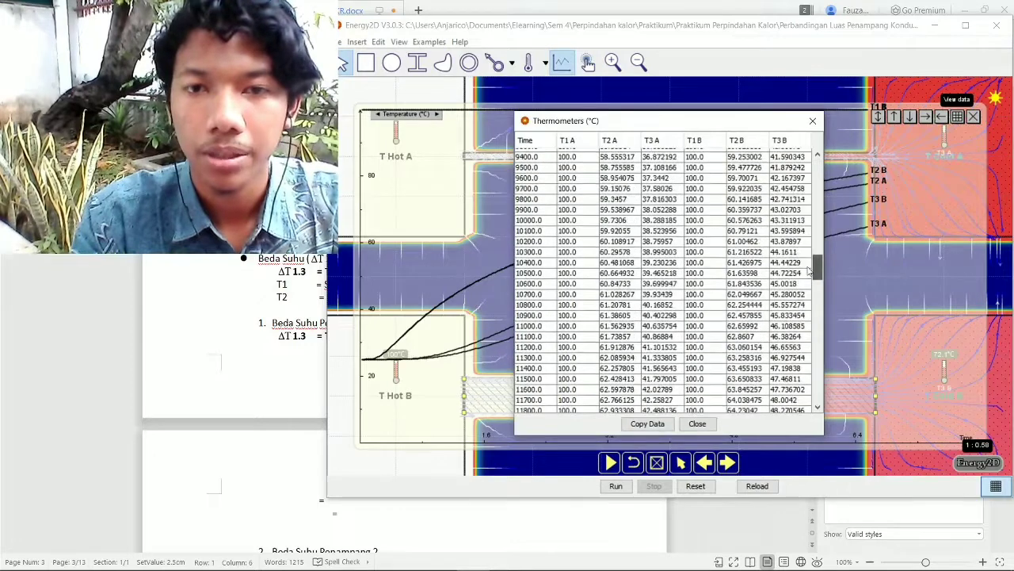
{"action": "left_click", "coordinate": [603, 210]}
{"action": "left_click", "coordinate": [604, 231]}
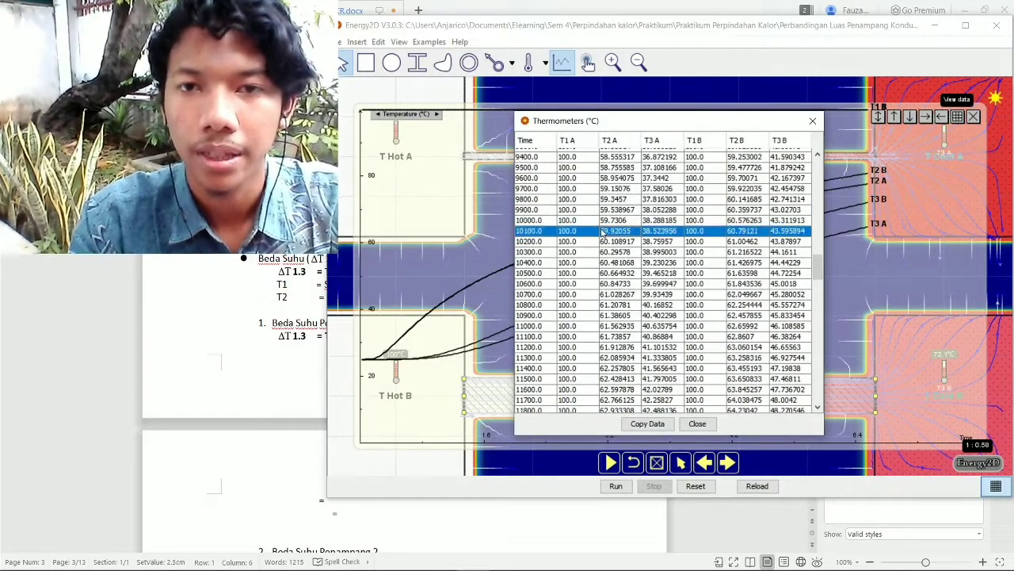
{"action": "left_click", "coordinate": [604, 221]}
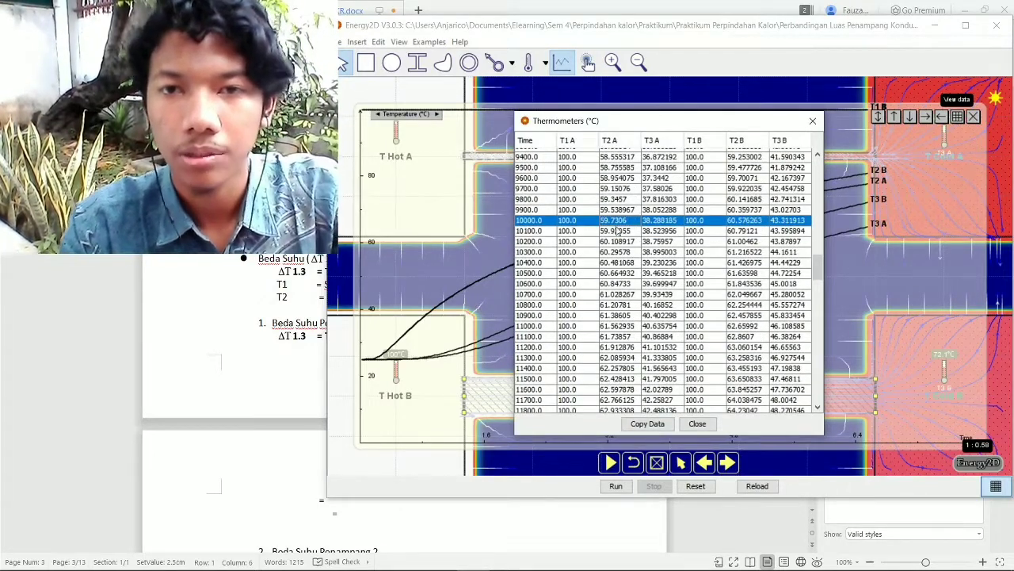
- In the report, begin the Beda Suhu Penampang 1 calculation with "373,15 K-"
{"action": "key", "text": "alt+Tab"}
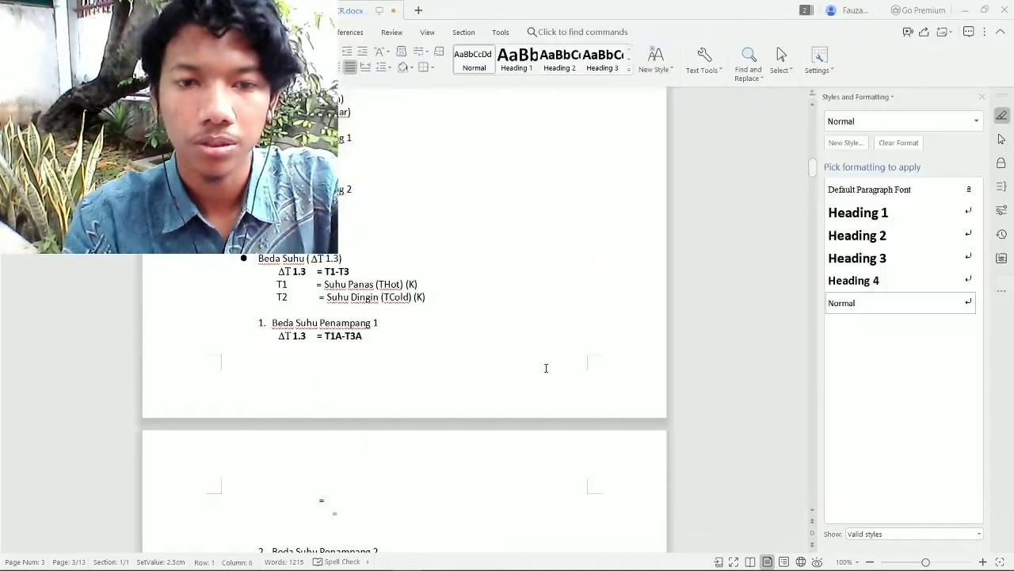
{"action": "type", "text": "373,15"}
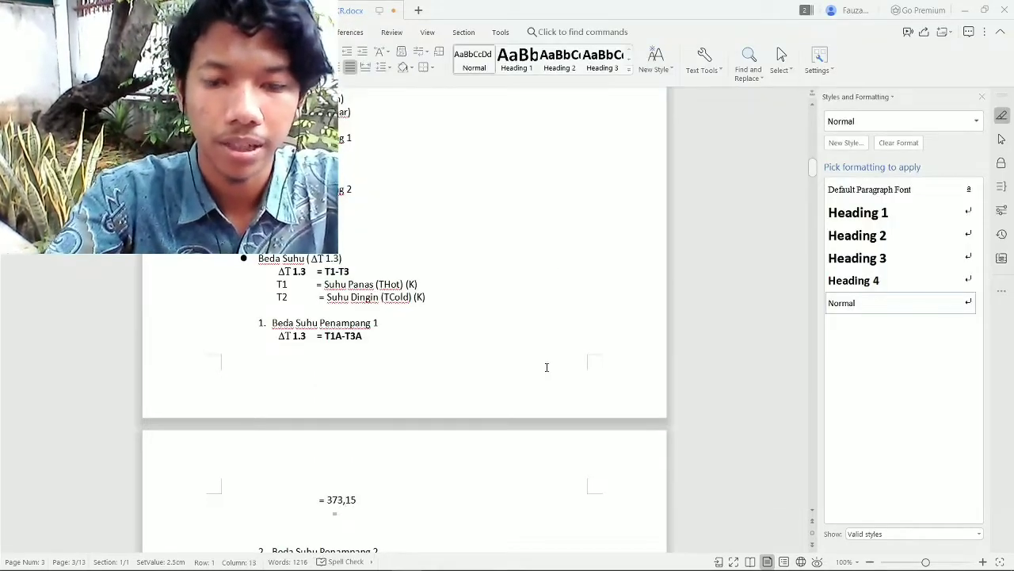
{"action": "type", "text": " K-"}
- Check T3 A at time 10000.0 in Energy2D and convert 38,28 Celsius to Kelvin in the browser's unit converter
{"action": "key", "text": "alt+Tab"}
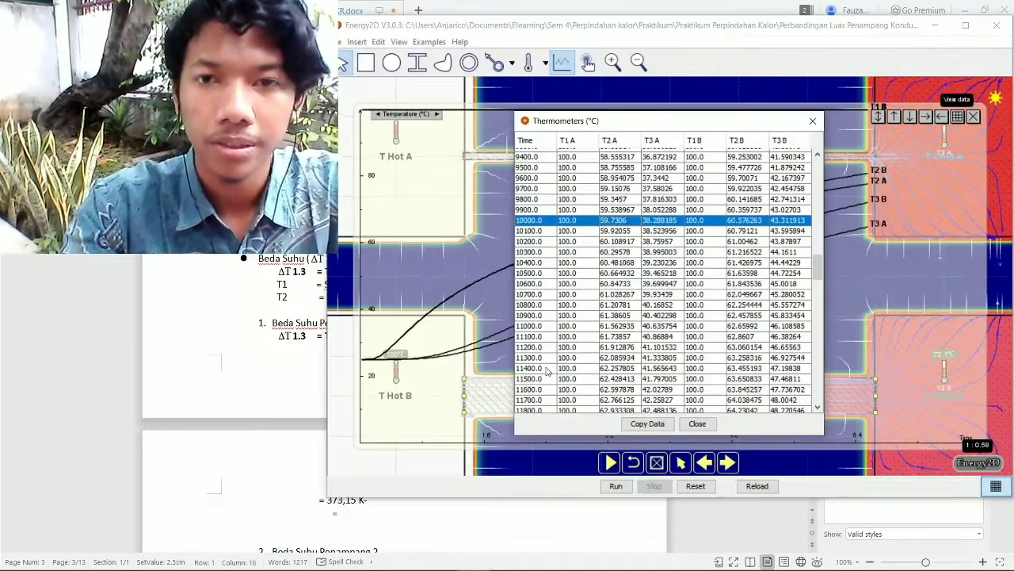
{"action": "key", "text": "alt+Tab"}
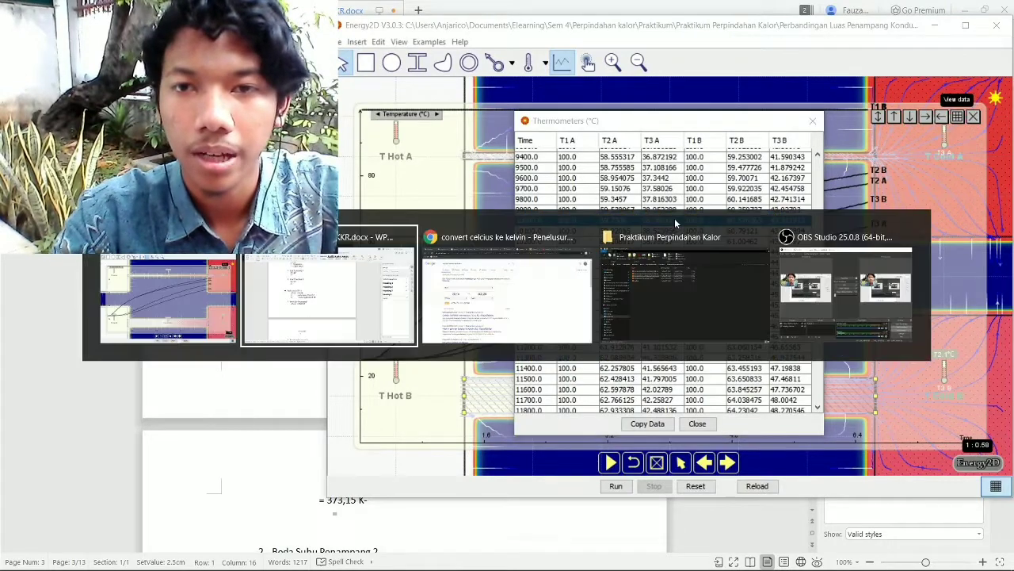
{"action": "key", "text": "alt+Tab"}
{"action": "key", "text": "BackSpace"}
{"action": "key", "text": "BackSpace"}
{"action": "key", "text": "BackSpace"}
{"action": "key", "text": "BackSpace"}
{"action": "key", "text": "BackSpace"}
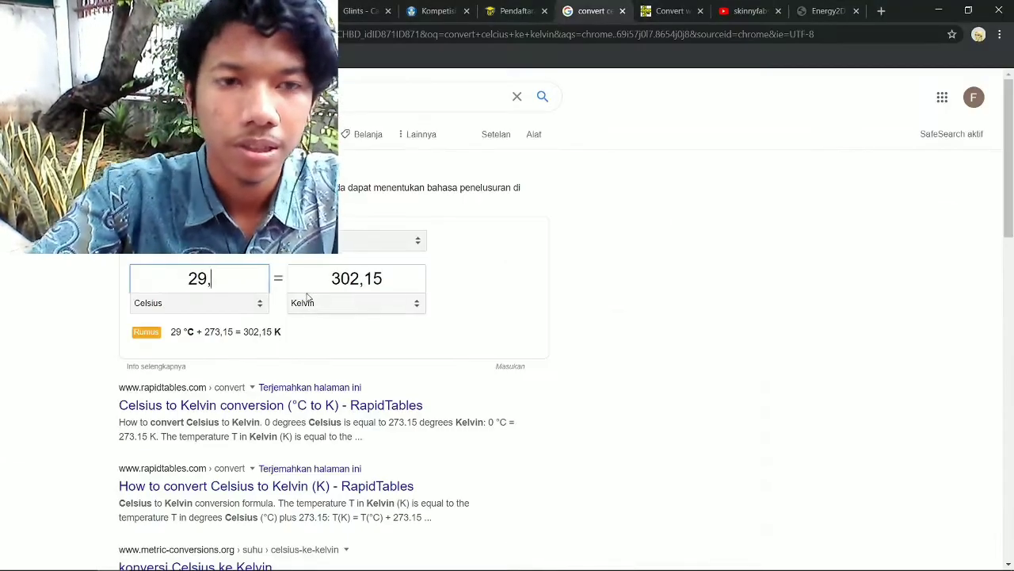
{"action": "type", "text": "38.2"}
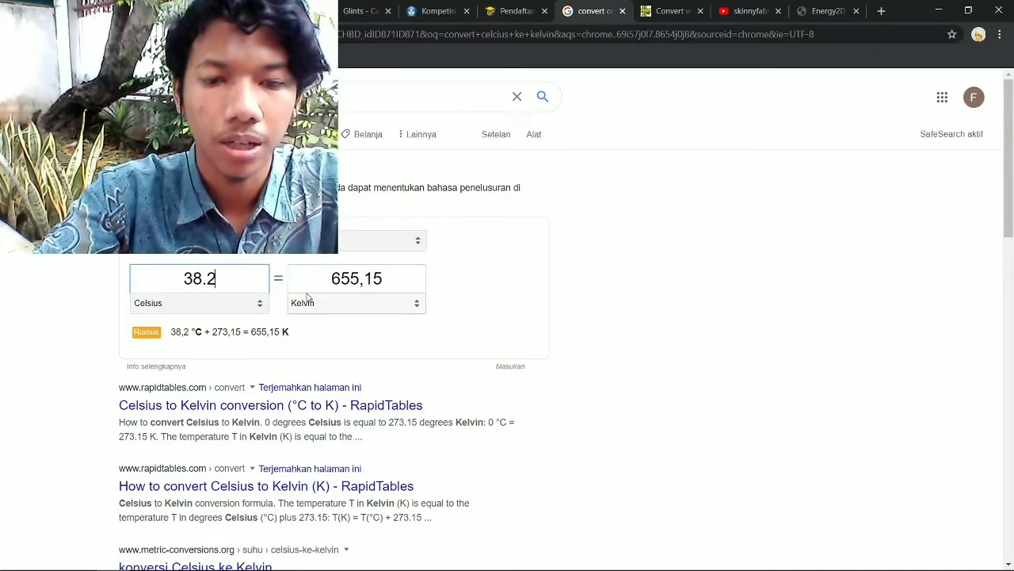
{"action": "key", "text": "BackSpace"}
{"action": "key", "text": "BackSpace"}
{"action": "type", "text": ",28"}
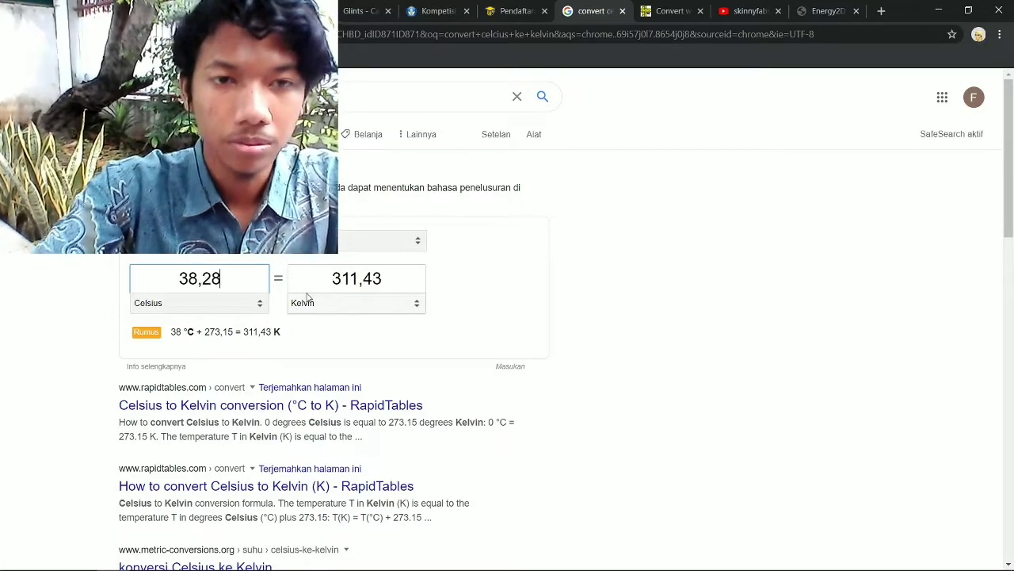
- In the report, complete the Beda Suhu Penampang 1 calculation with "311,43 K" and add the result line "= 61,71 K"
{"action": "key", "text": "alt+Tab"}
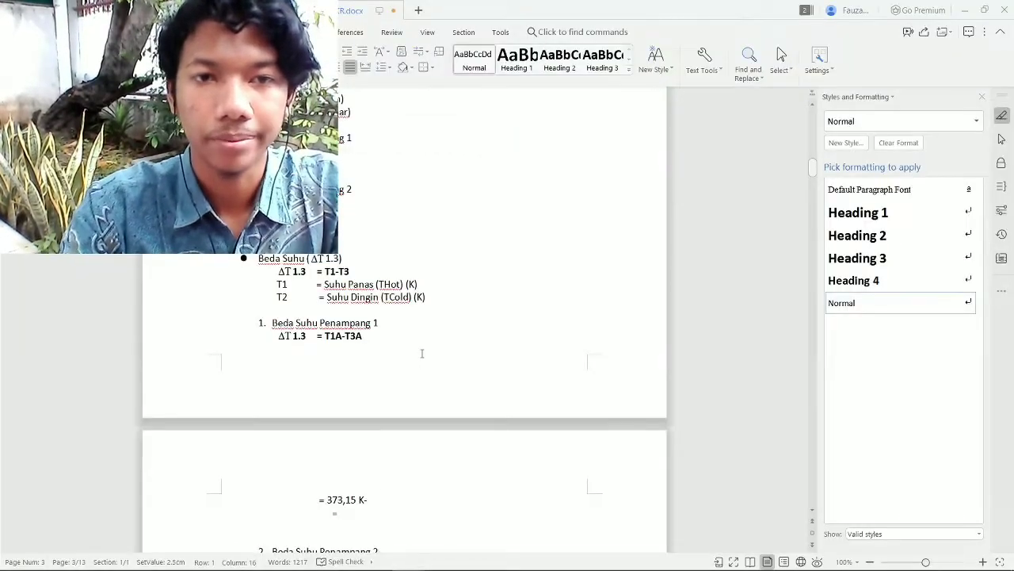
{"action": "type", "text": "311"}
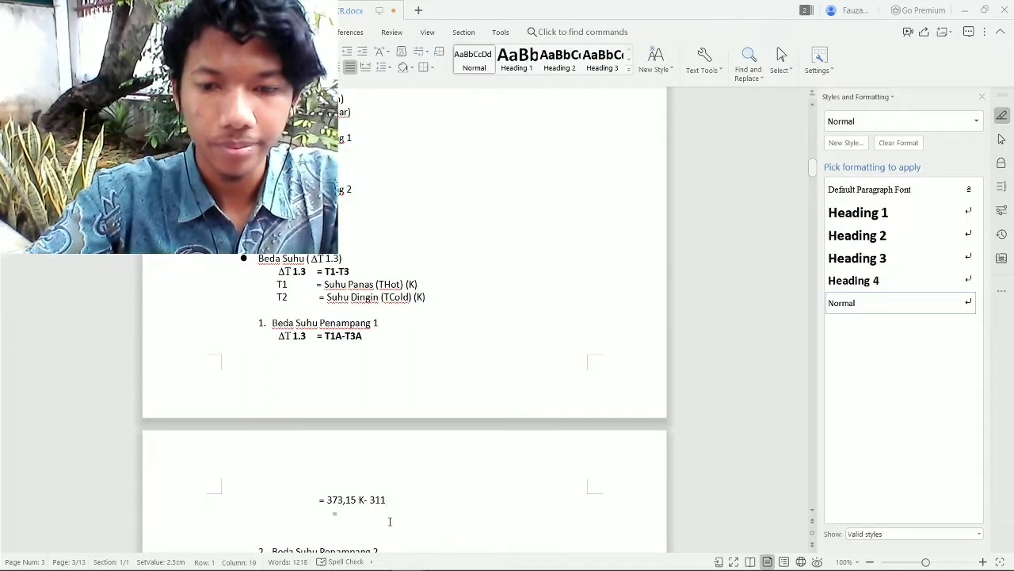
{"action": "type", "text": ",43"}
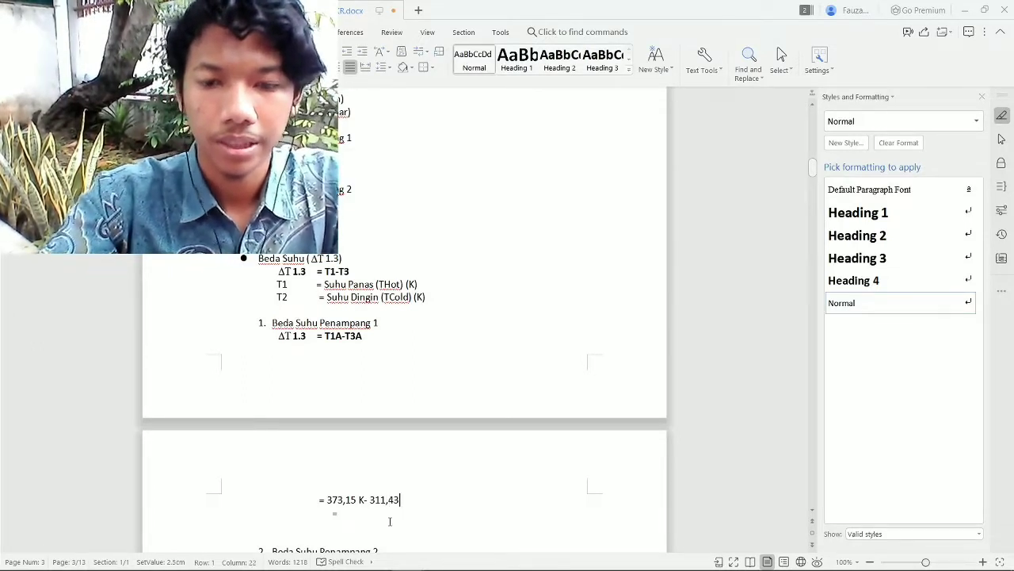
{"action": "type", "text": " K"}
{"action": "key", "text": "Return"}
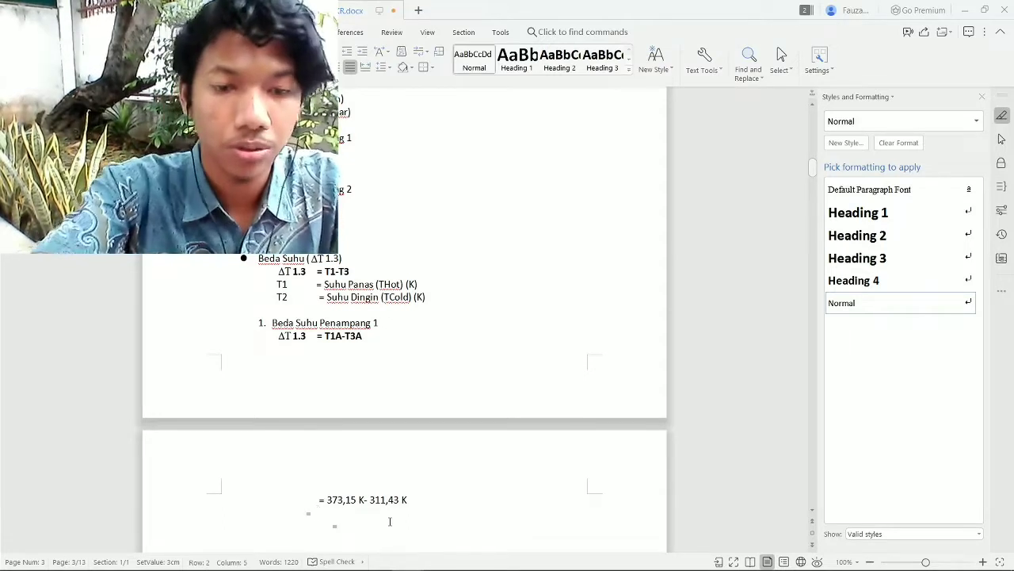
{"action": "type", "text": "61,71 K"}
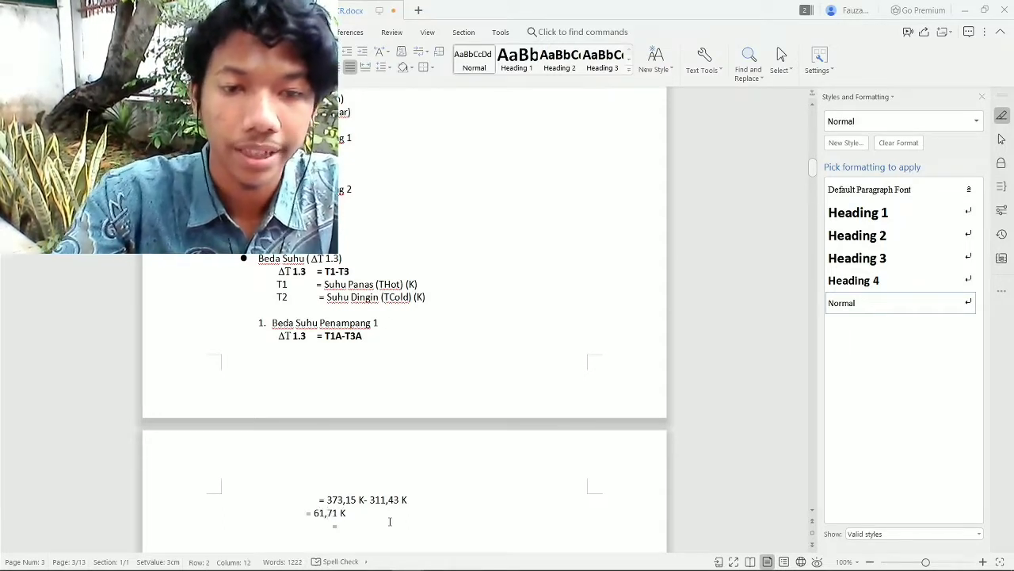
- Place the cursor on the Beda Suhu Penampang 2 calculation line, and check T1 B at time 10000.0 in Energy2D
{"action": "key", "text": "Down"}
{"action": "key", "text": "Down"}
{"action": "key", "text": "Down"}
{"action": "key", "text": "Down"}
{"action": "key", "text": "Down"}
{"action": "key", "text": "Down"}
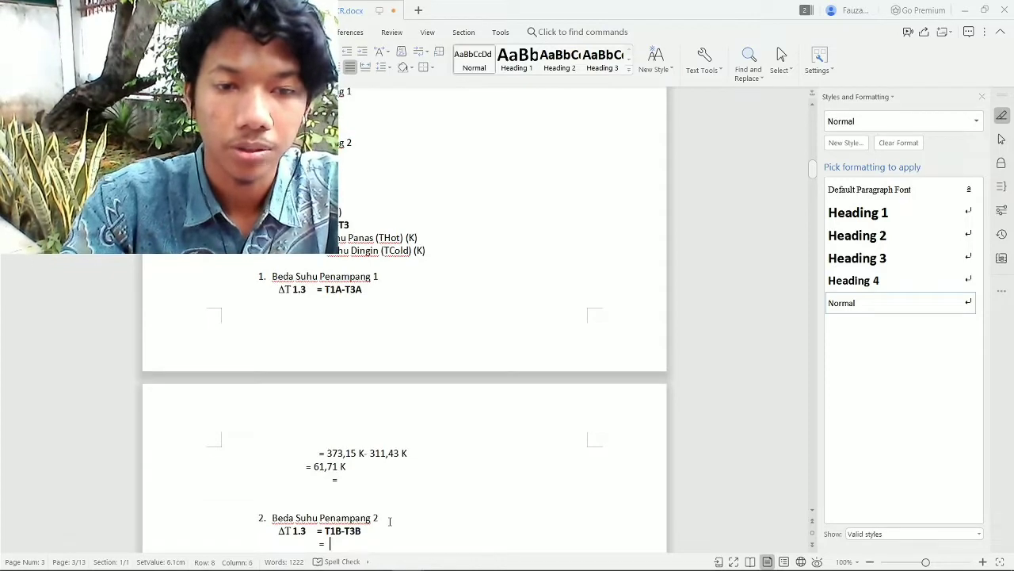
{"action": "key", "text": "alt+Tab"}
{"action": "key", "text": "alt+Tab"}
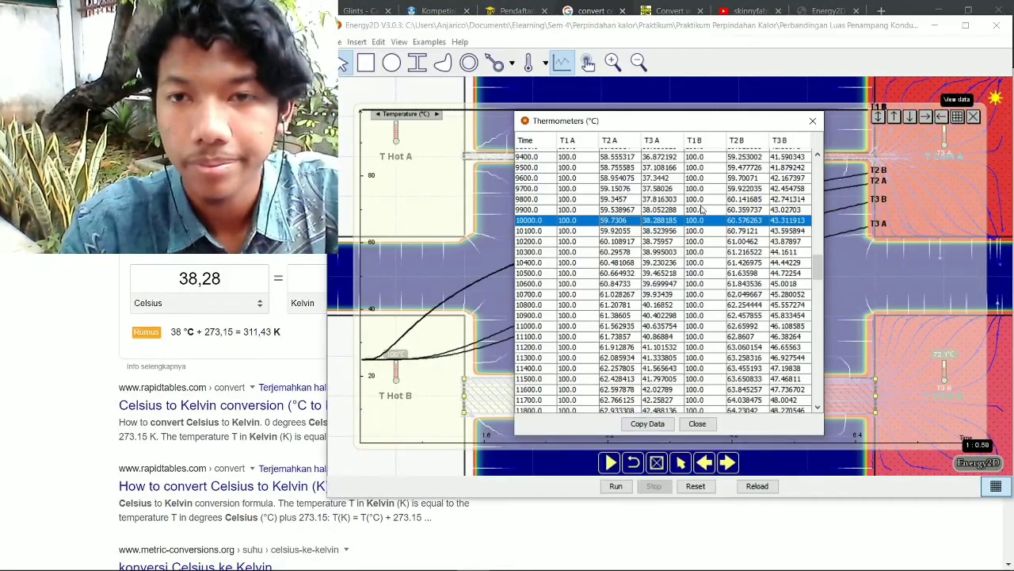
- In the report, begin the Beda Suhu Penampang 2 calculation with "373,15 K-"
{"action": "key", "text": "alt+Tab"}
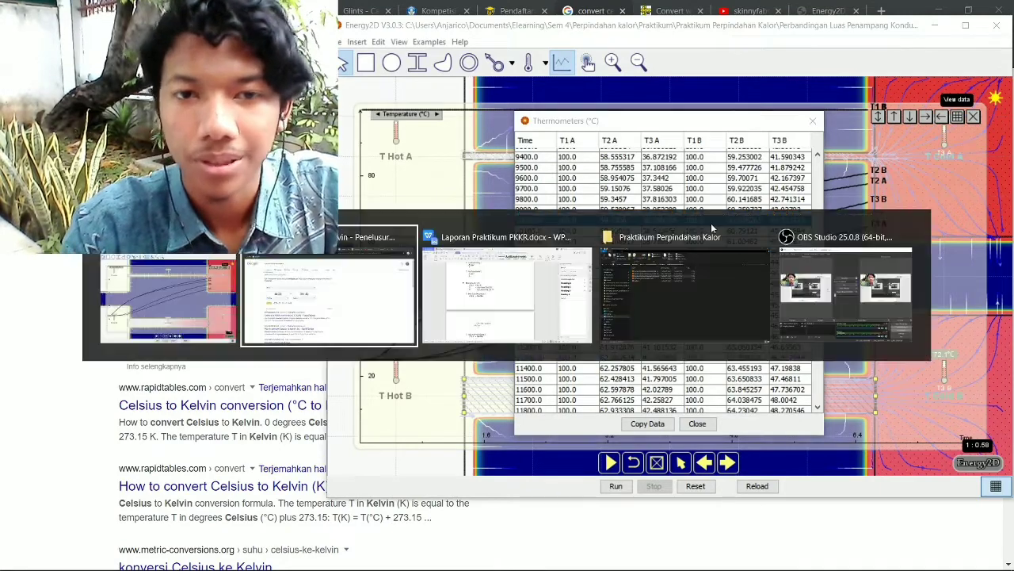
{"action": "type", "text": "37"}
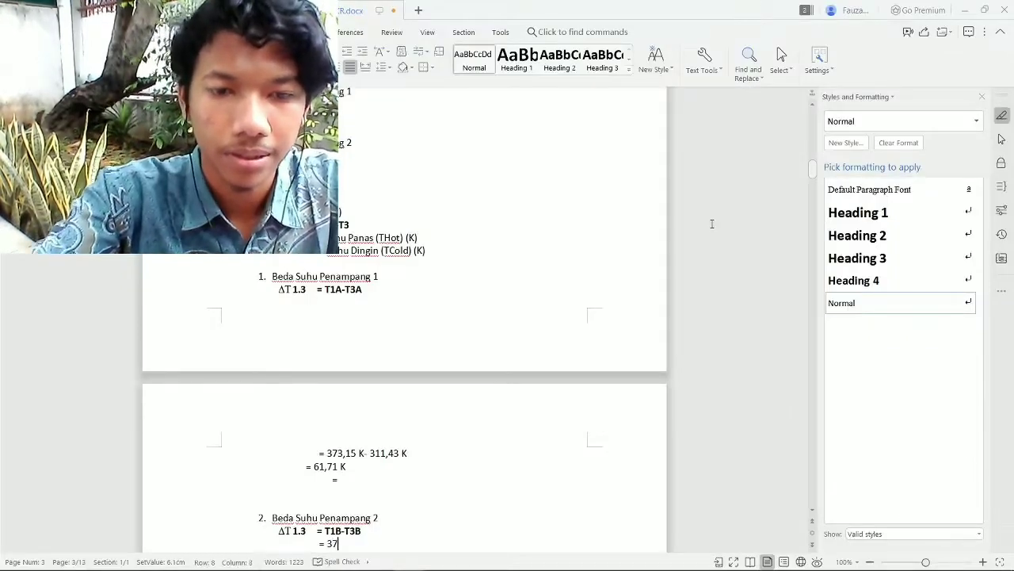
{"action": "type", "text": "3,15"}
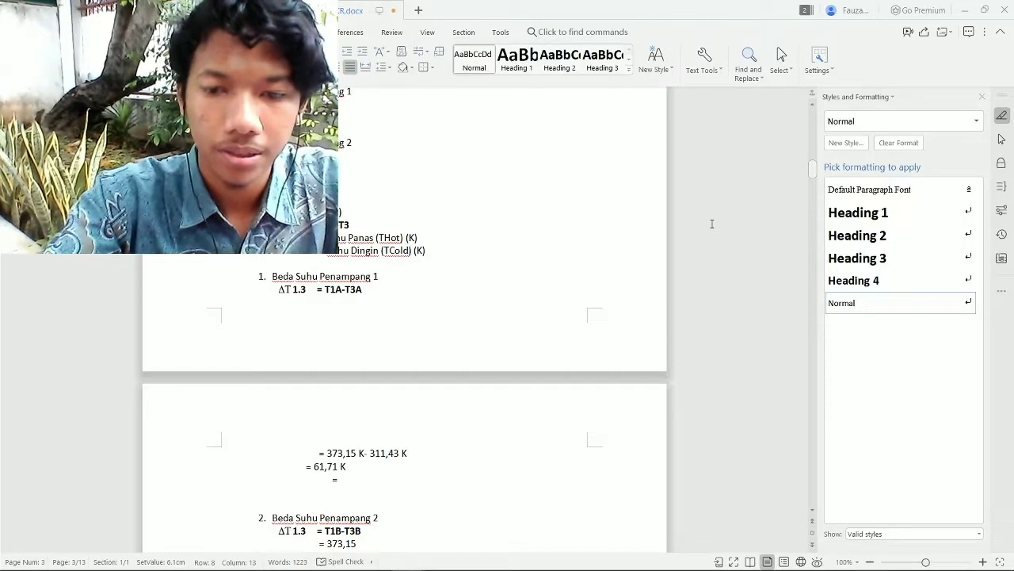
{"action": "type", "text": " K-"}
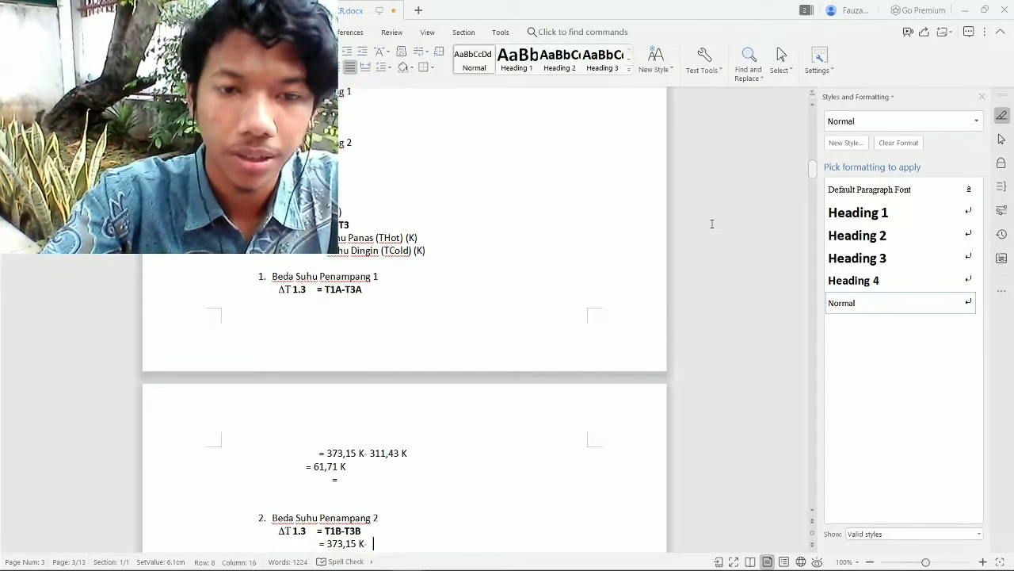
- Check T3 B at time 10000.0 in Energy2D and convert 43,31 Celsius to Kelvin in the browser's unit converter
{"action": "key", "text": "alt+Tab"}
{"action": "key", "text": "alt+Tab"}
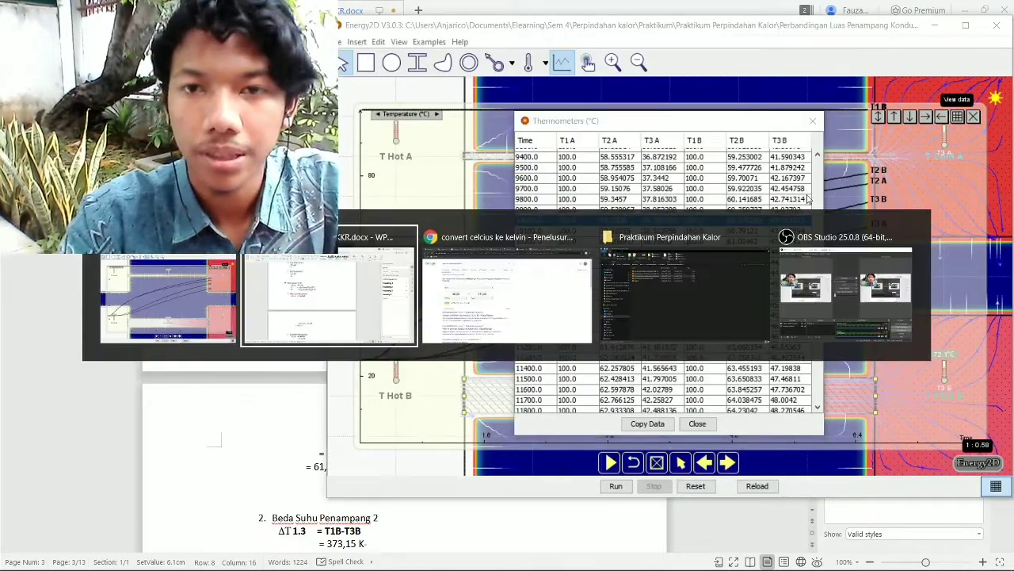
{"action": "key", "text": "alt+Tab"}
{"action": "key", "text": "BackSpace"}
{"action": "key", "text": "BackSpace"}
{"action": "key", "text": "BackSpace"}
{"action": "key", "text": "BackSpace"}
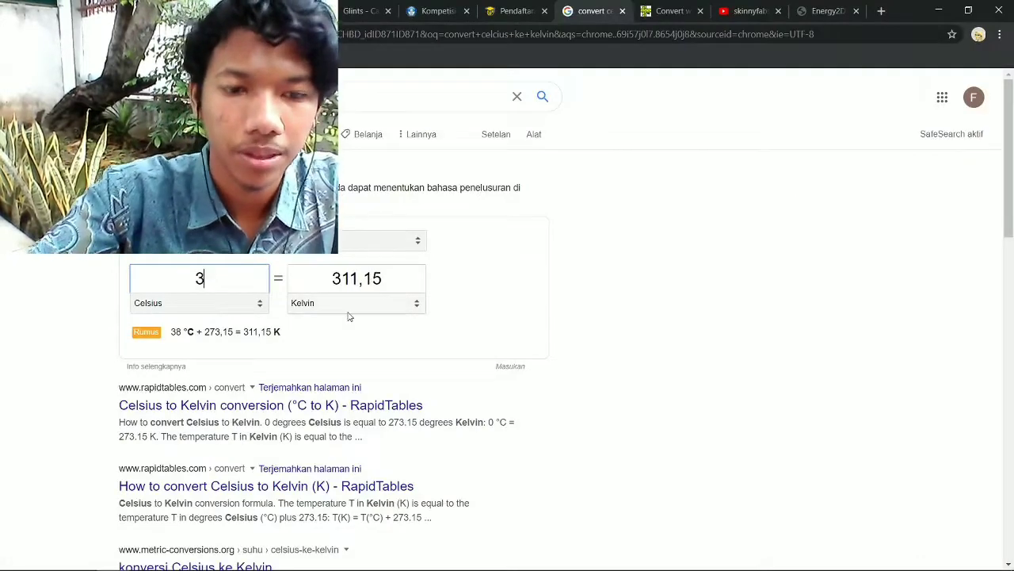
{"action": "key", "text": "BackSpace"}
{"action": "type", "text": "43,31"}
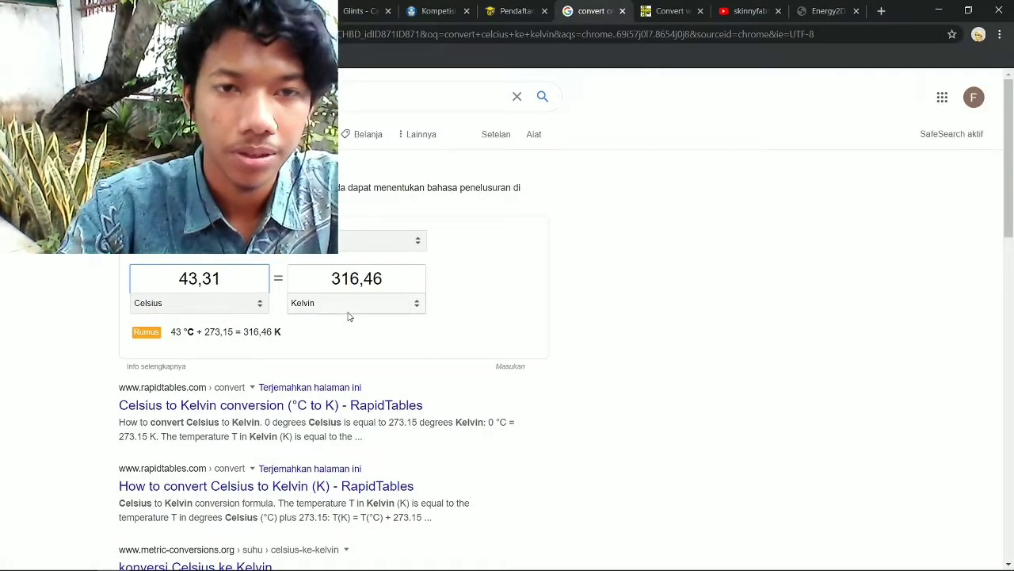
{"action": "key", "text": "alt+Tab"}
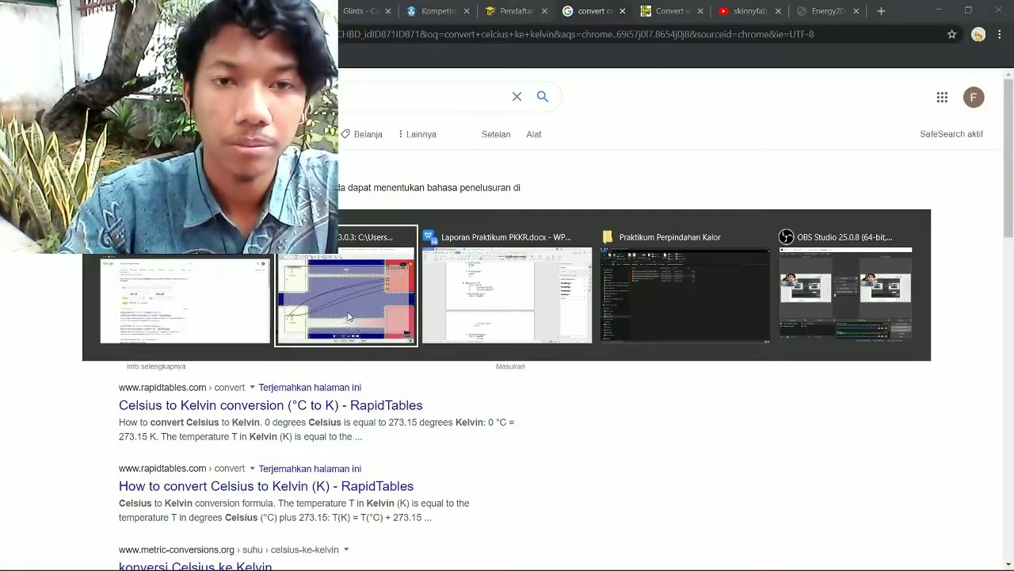
- In the report, complete the Beda Suhu Penampang 2 calculation with "316,46 K" and add the result line "= 56,69 K"
{"action": "key", "text": "alt+Tab"}
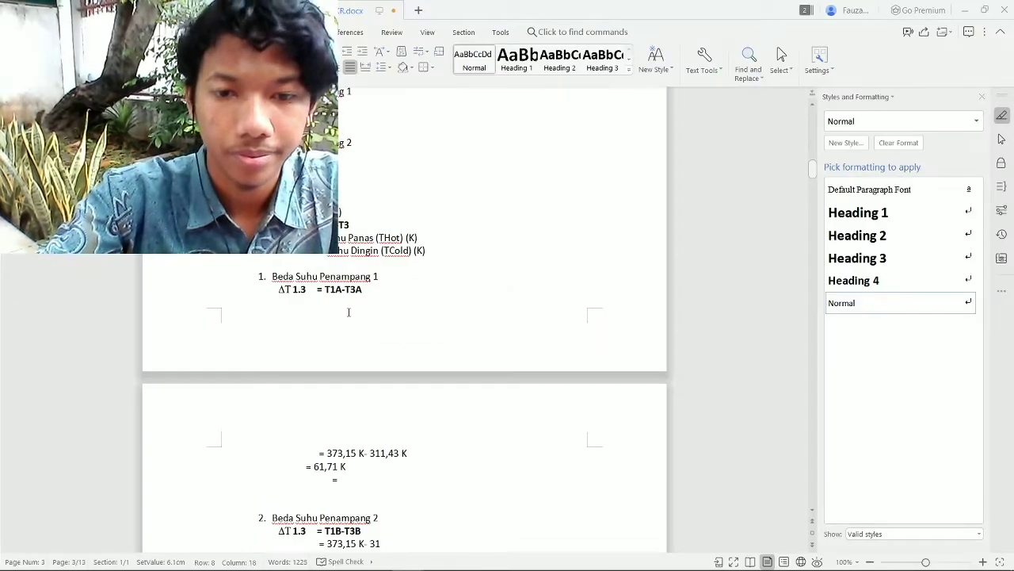
{"action": "type", "text": "6,46"}
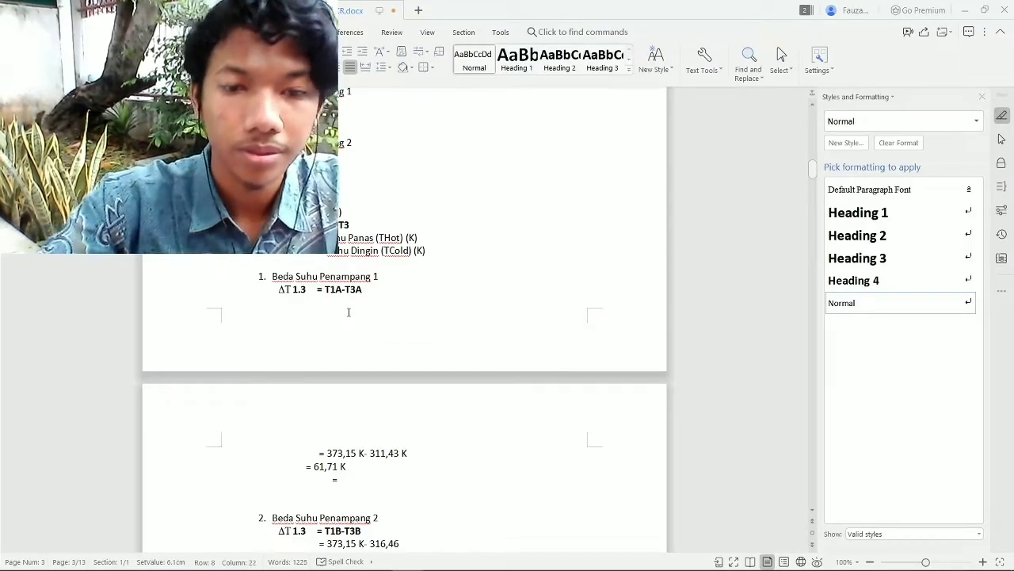
{"action": "type", "text": " K"}
{"action": "key", "text": "Return"}
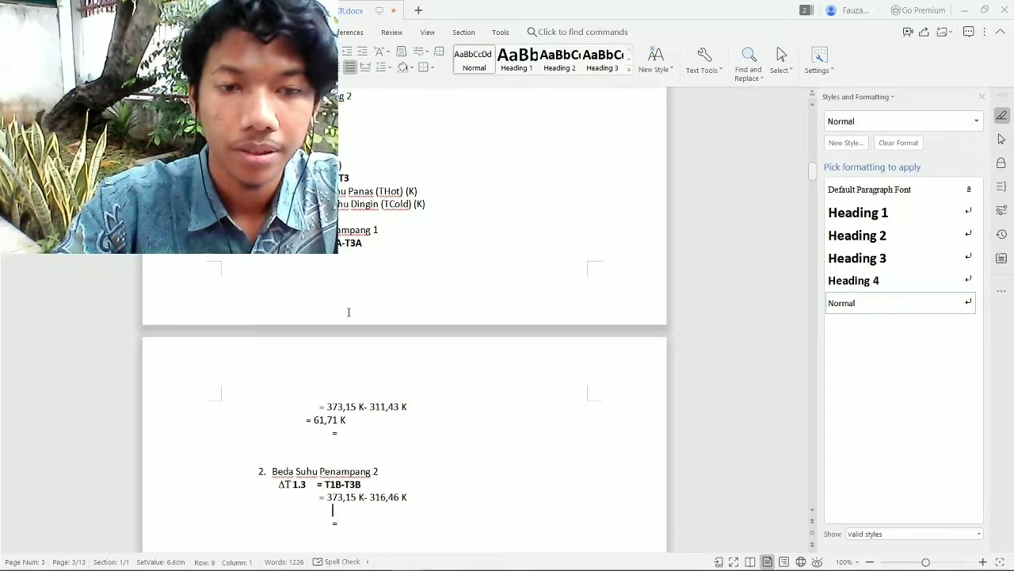
{"action": "key", "text": "Left"}
{"action": "key", "text": "Return"}
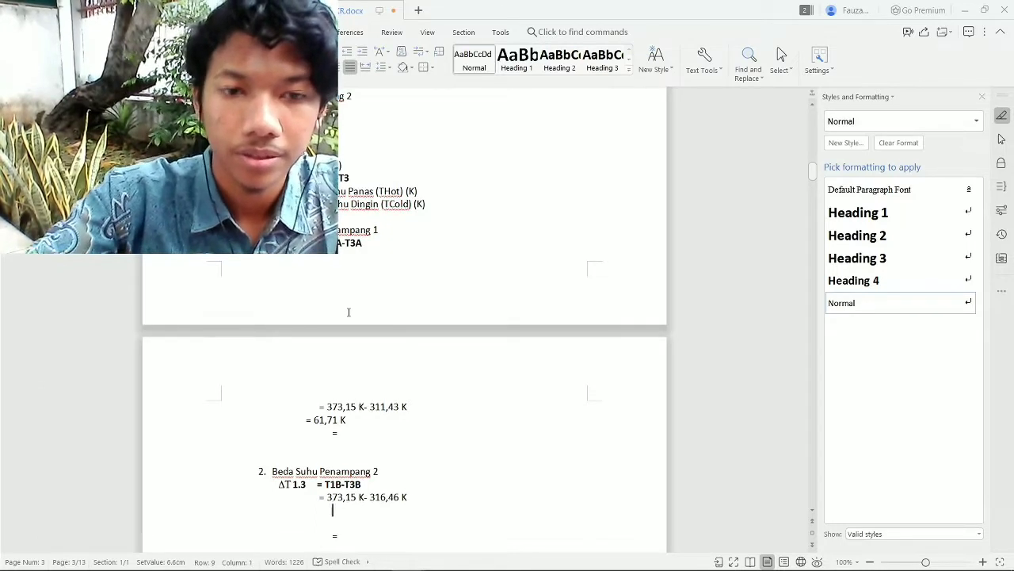
{"action": "type", "text": "="}
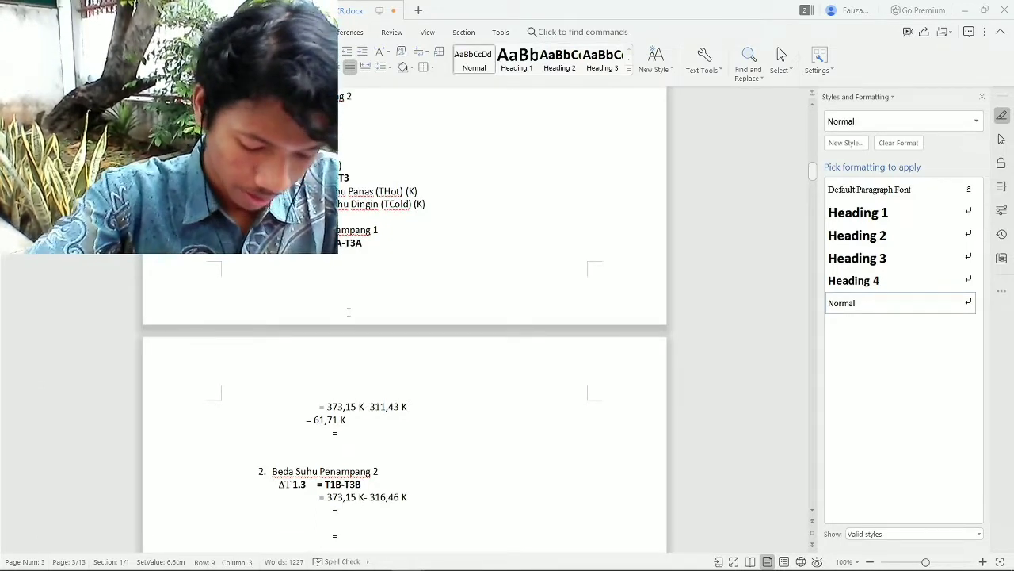
{"action": "type", "text": " 56,69 K"}
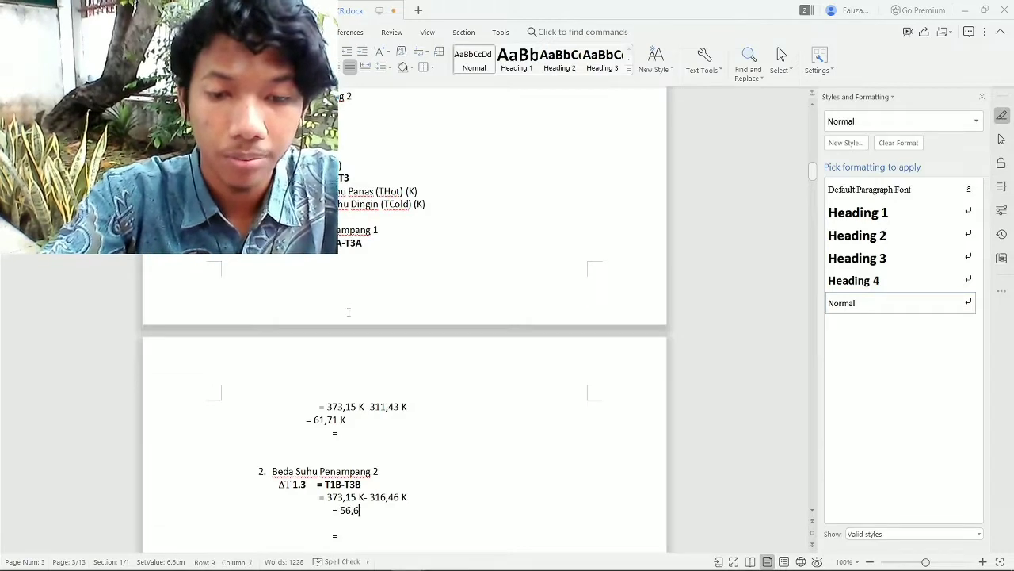
{"action": "key", "text": "Return"}
- Fill in the Perpindahan Kalor Konduksi Bahan 1 calculation line with "0,40.0,000078.61,71/0,0013"
{"action": "key", "text": "Down"}
{"action": "key", "text": "Down"}
{"action": "key", "text": "Down"}
{"action": "key", "text": "Down"}
{"action": "key", "text": "Down"}
{"action": "key", "text": "Down"}
{"action": "key", "text": "Down"}
{"action": "key", "text": "Down"}
{"action": "key", "text": "Down"}
{"action": "key", "text": "Down"}
{"action": "key", "text": "Down"}
{"action": "key", "text": "Down"}
{"action": "key", "text": "Down"}
{"action": "key", "text": "Down"}
{"action": "key", "text": "Down"}
{"action": "key", "text": "Down"}
{"action": "key", "text": "Down"}
{"action": "key", "text": "Down"}
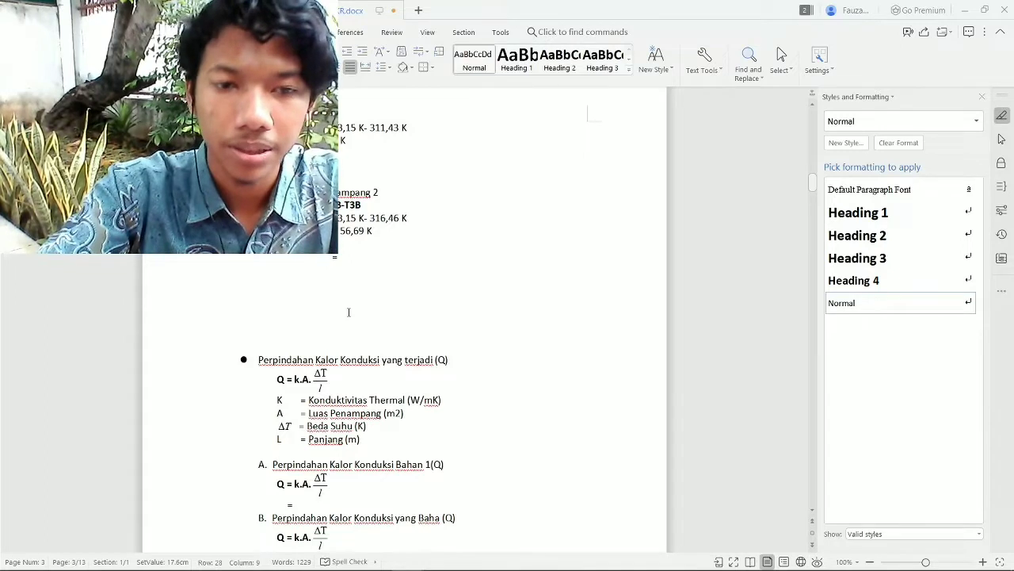
{"action": "type", "text": "0,"}
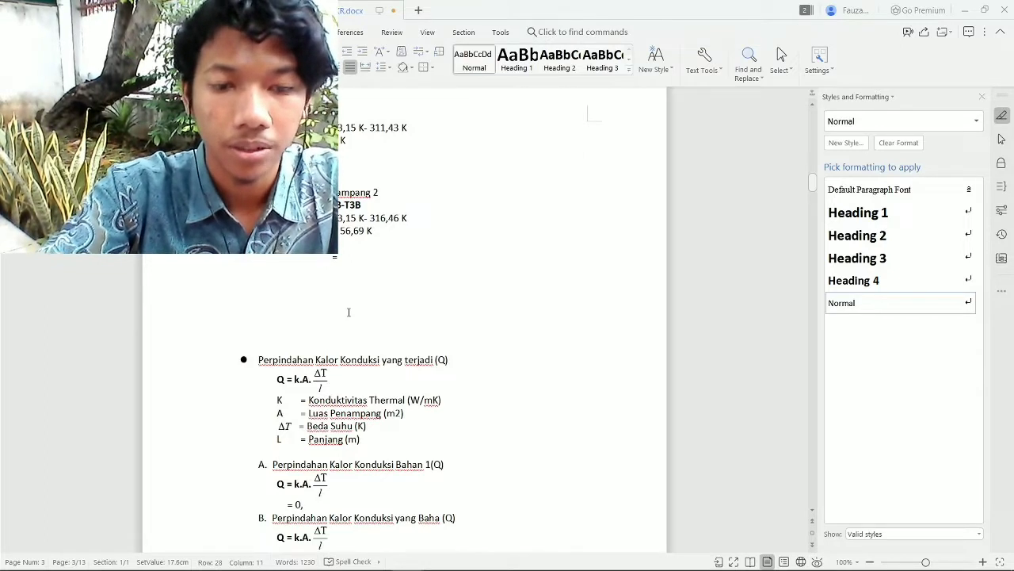
{"action": "type", "text": "40."}
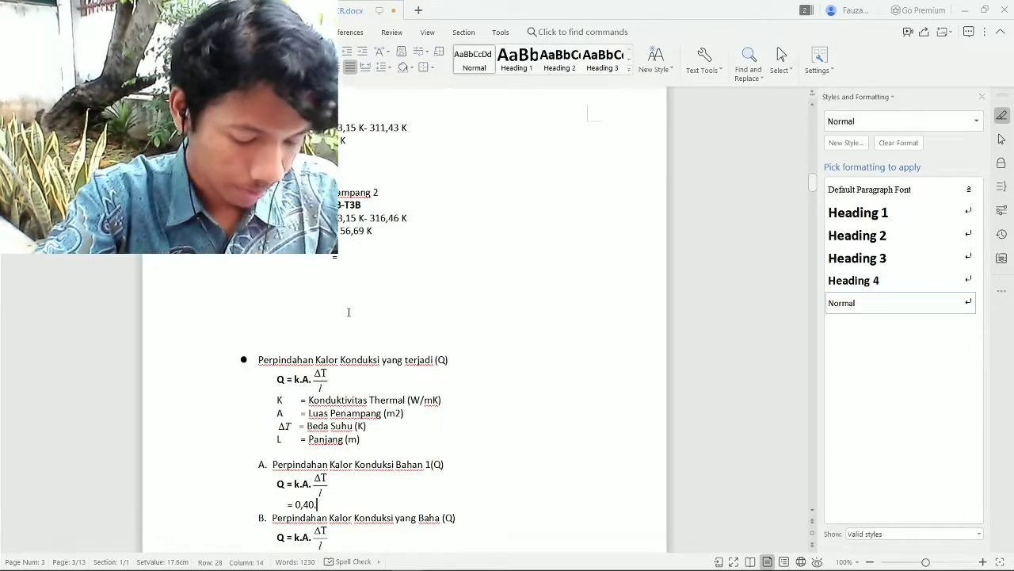
{"action": "type", "text": "0"}
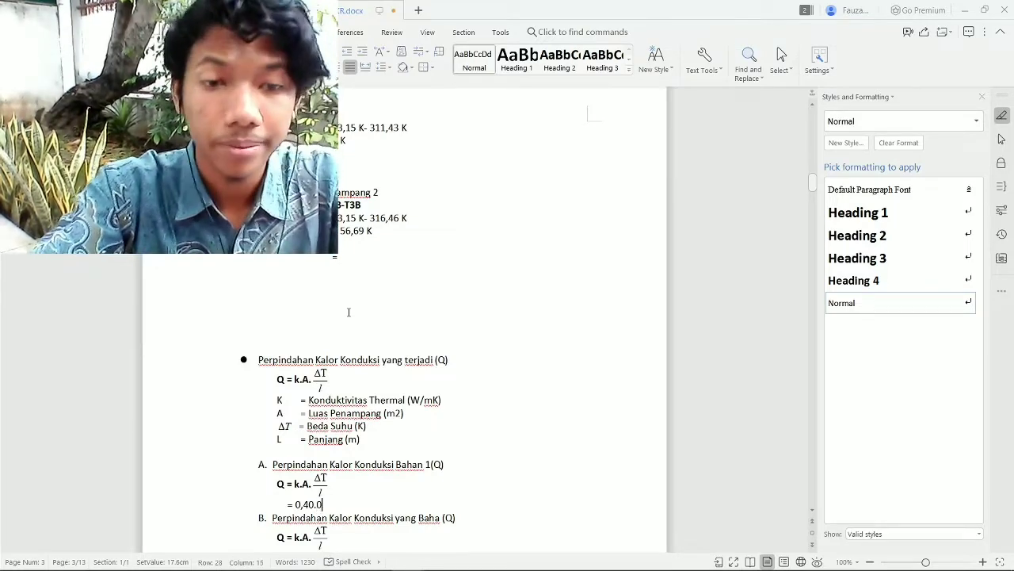
{"action": "type", "text": ",0000"}
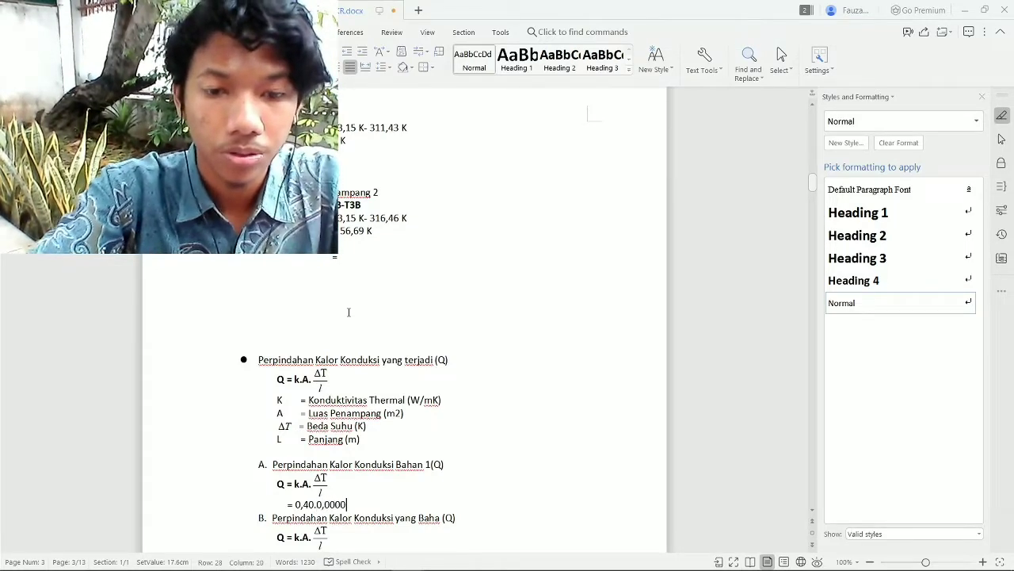
{"action": "type", "text": "78."}
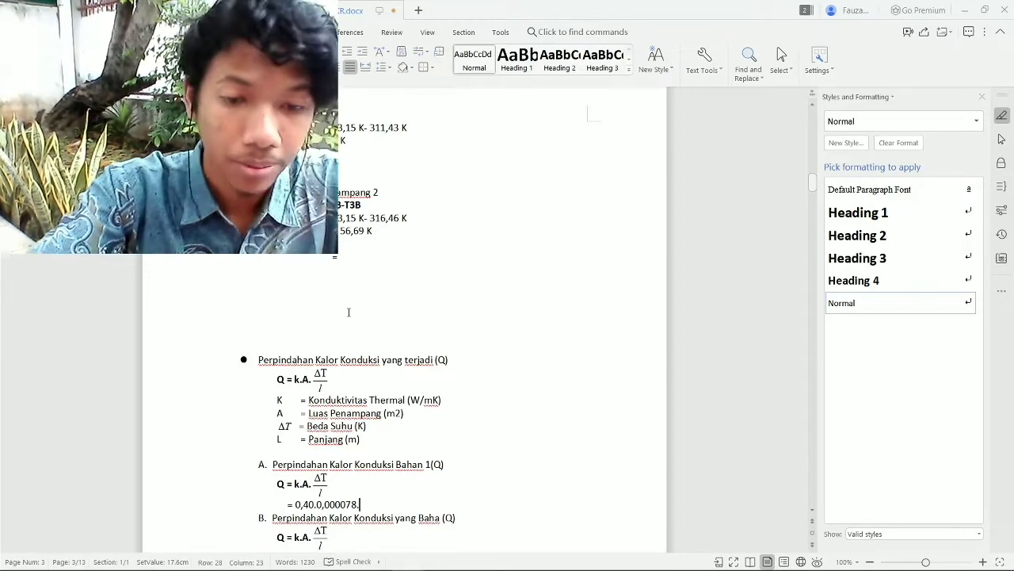
{"action": "type", "text": "61,71"}
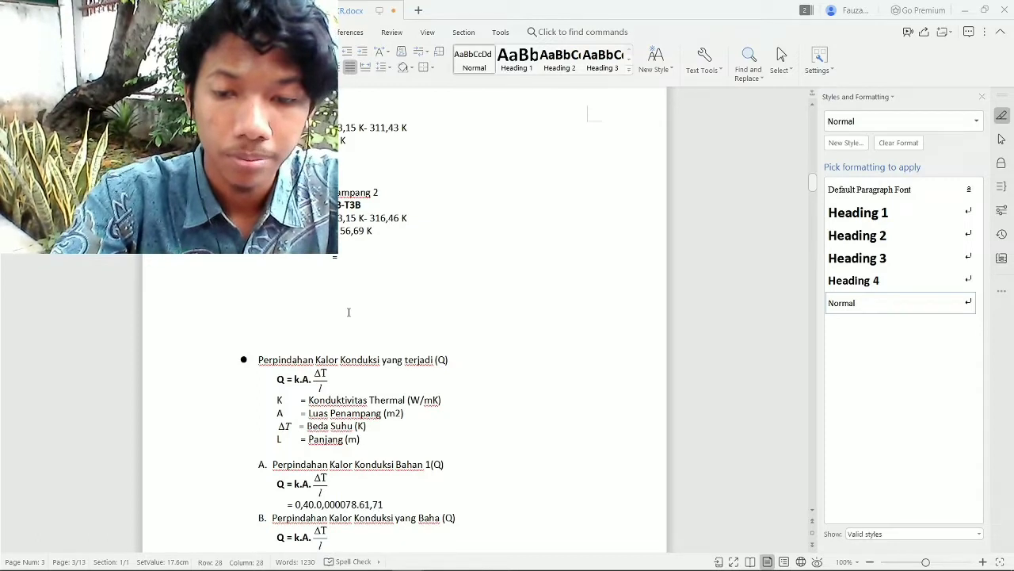
{"action": "type", "text": "/0"}
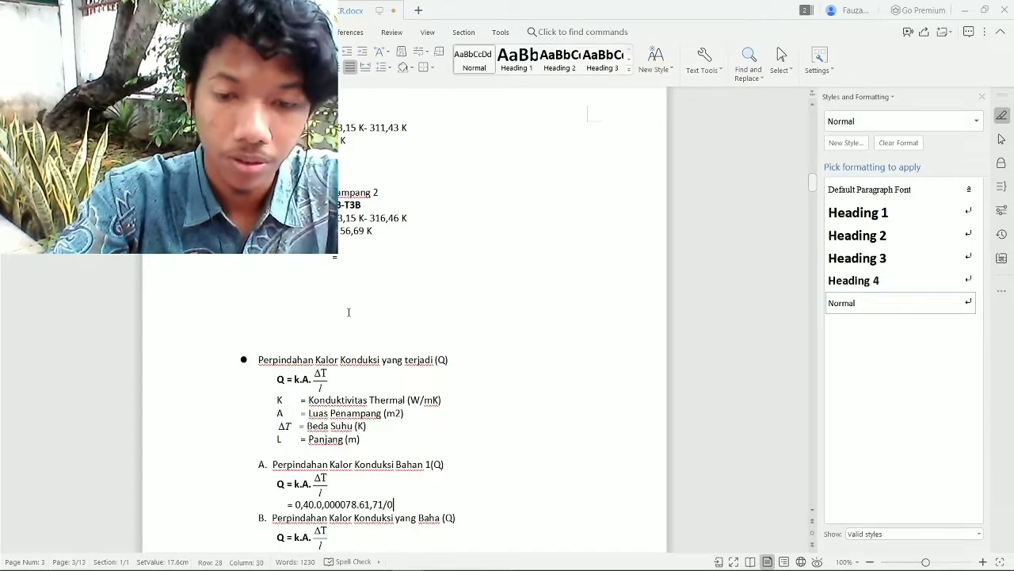
{"action": "type", "text": ".0013"}
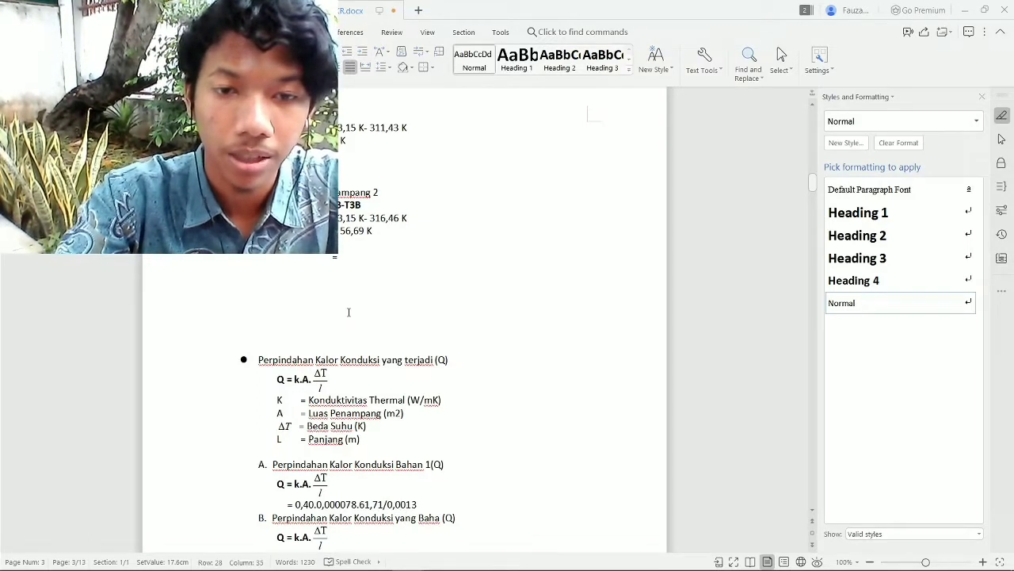
- Add the result "= 1,48" on the same line as the Bahan 1 heat-conduction calculation, separated by tab spacing
{"action": "key", "text": "Return"}
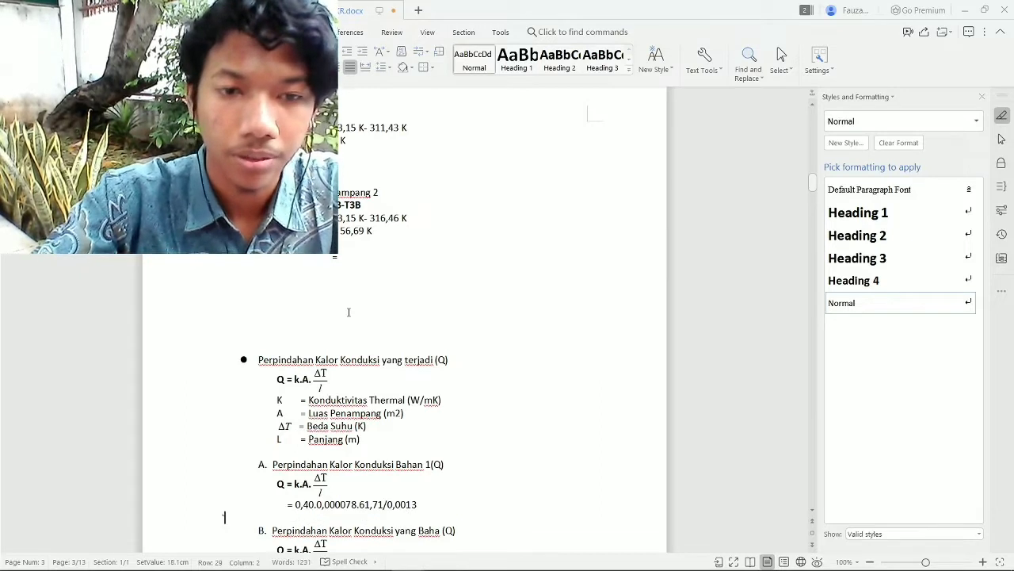
{"action": "key", "text": "BackSpace"}
{"action": "key", "text": "BackSpace"}
{"action": "key", "text": "BackSpace"}
{"action": "key", "text": "BackSpace"}
{"action": "key", "text": "Tab"}
{"action": "key", "text": "Tab"}
{"action": "key", "text": "Tab"}
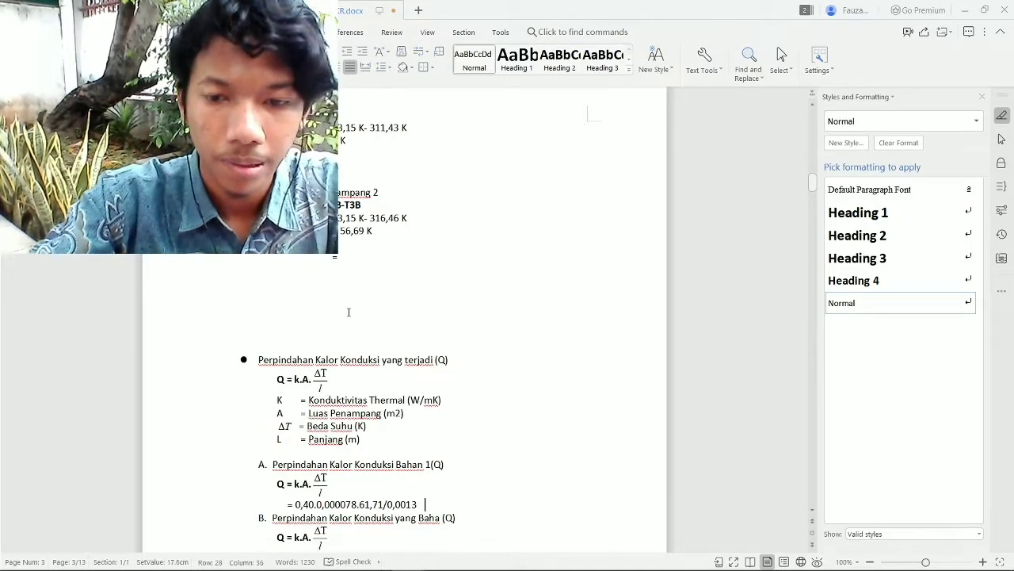
{"action": "type", "text": "="}
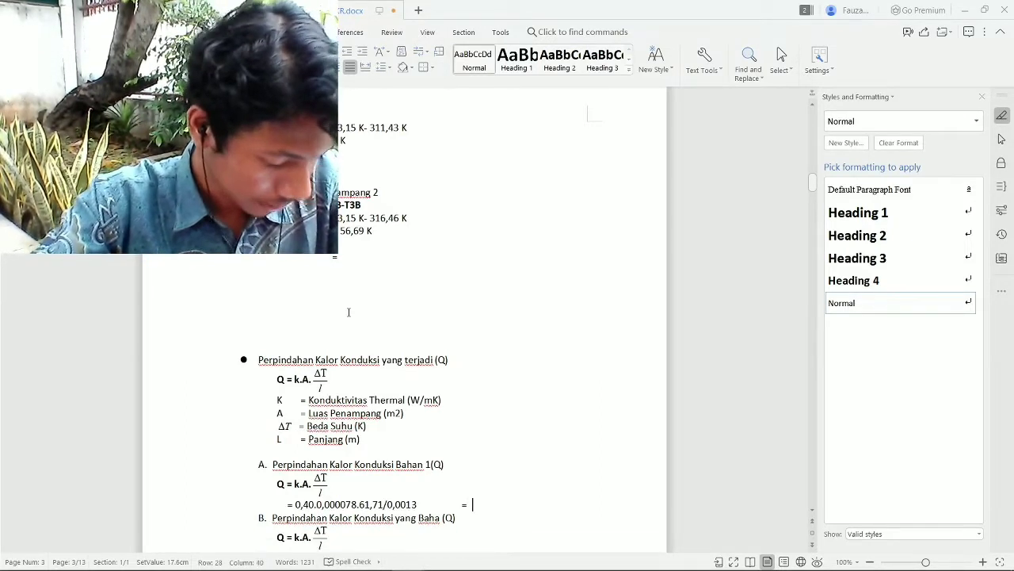
{"action": "type", "text": " 1,48"}
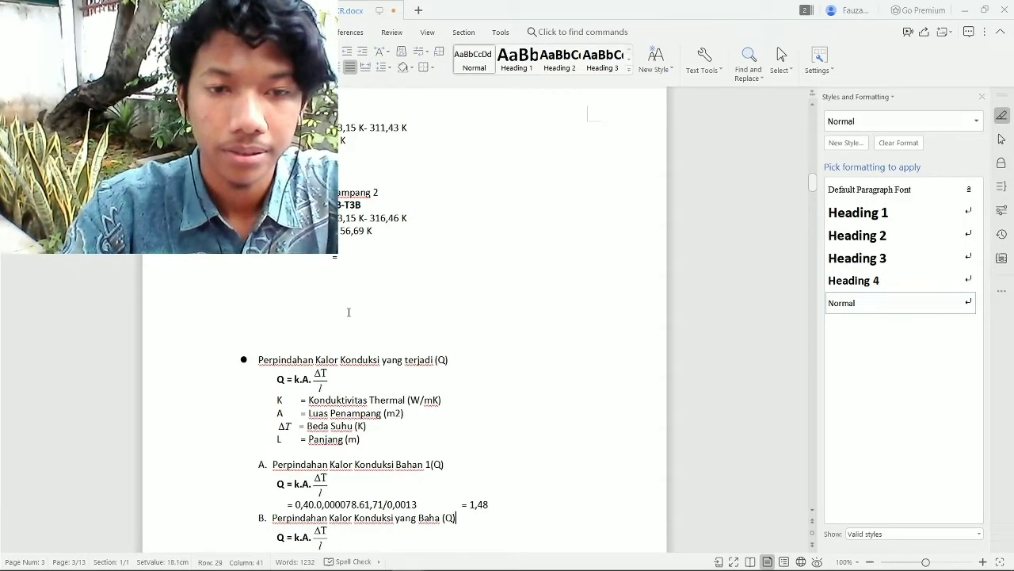
- Fill in the calculation line of item B, Perpindahan Kalor Konduksi yang Baha, with "= 0,40.0,00051.56,69/0,0085"
{"action": "key", "text": "Return"}
{"action": "type", "text": "= "}
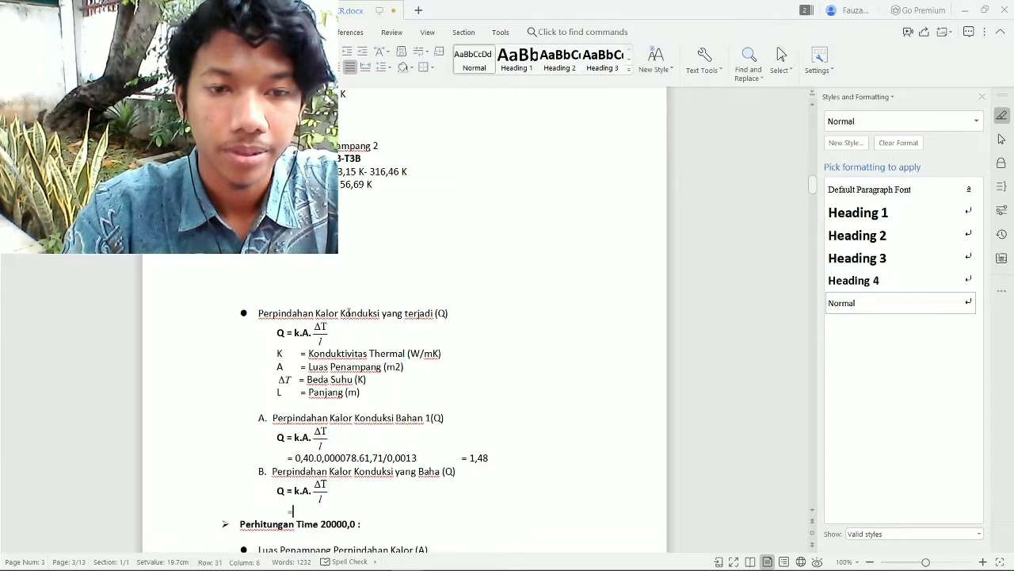
{"action": "type", "text": "0,3"}
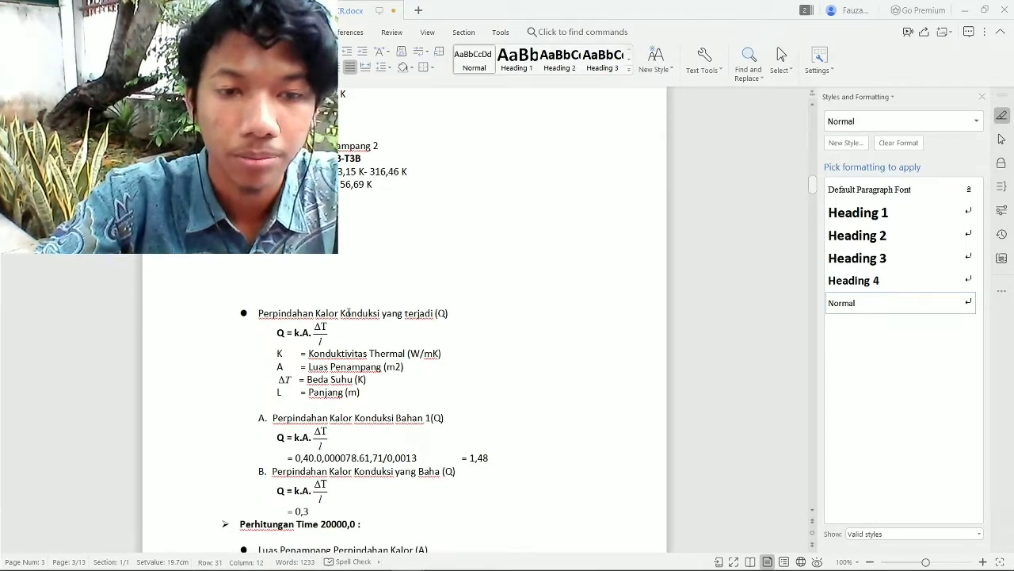
{"action": "key", "text": "BackSpace"}
{"action": "type", "text": "40."}
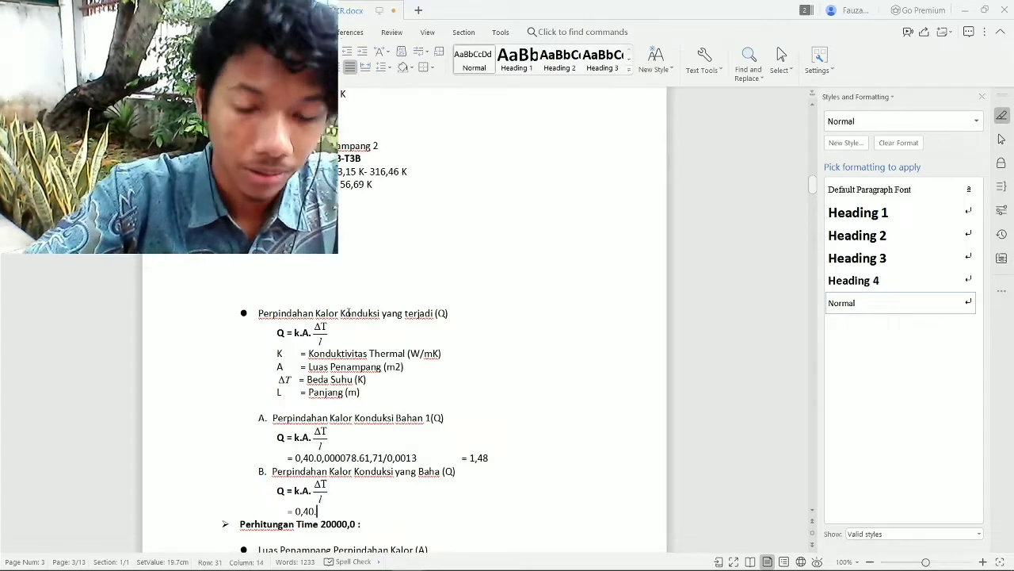
{"action": "type", "text": "0"}
{"action": "type", "text": ","}
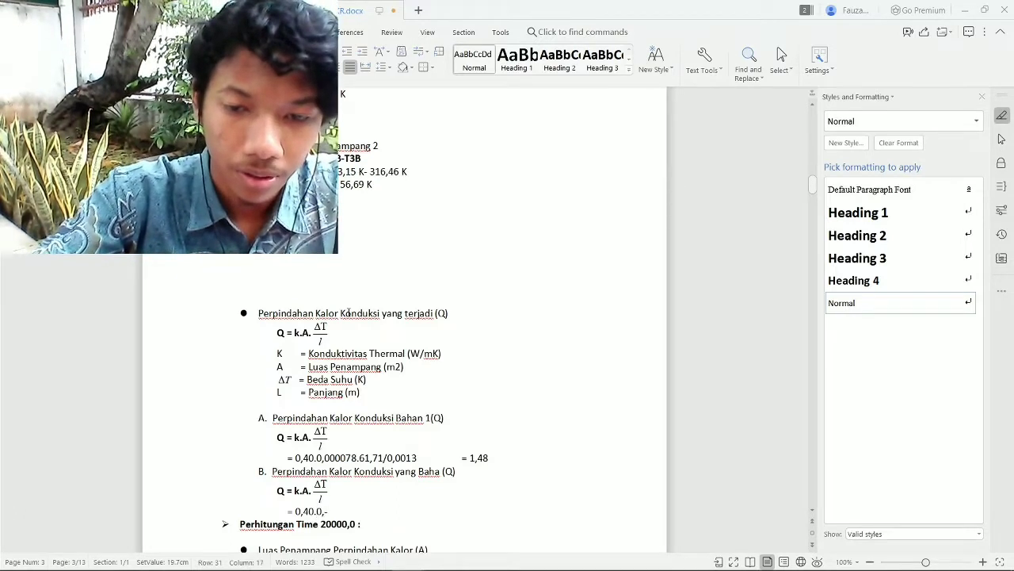
{"action": "type", "text": "00051."}
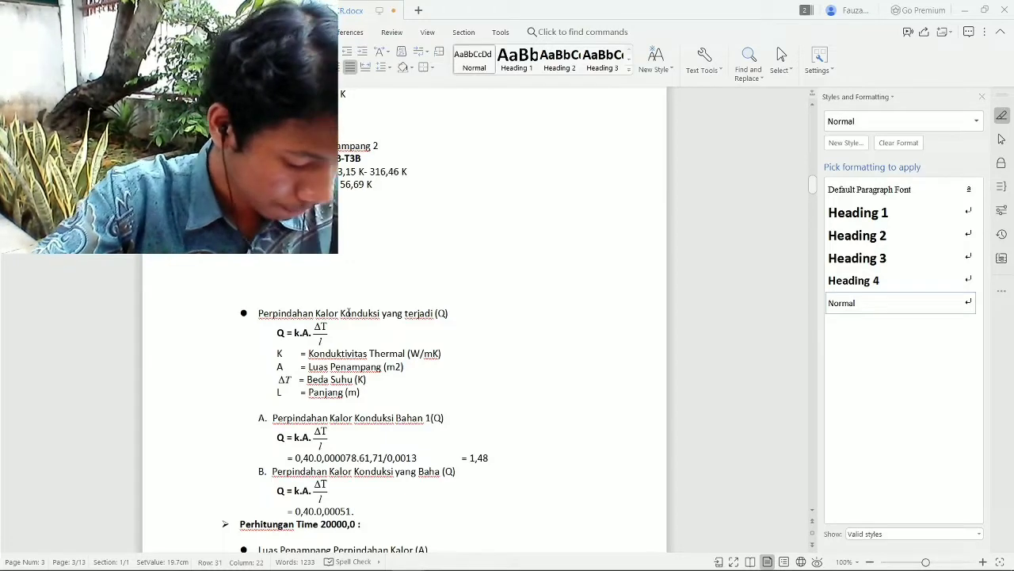
{"action": "type", "text": "56,6"}
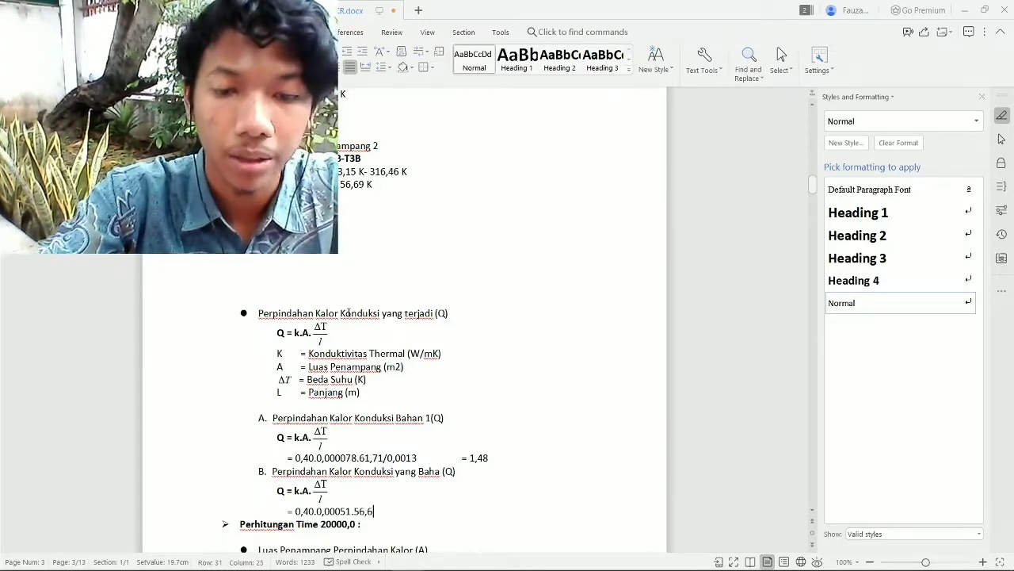
{"action": "type", "text": "9/"}
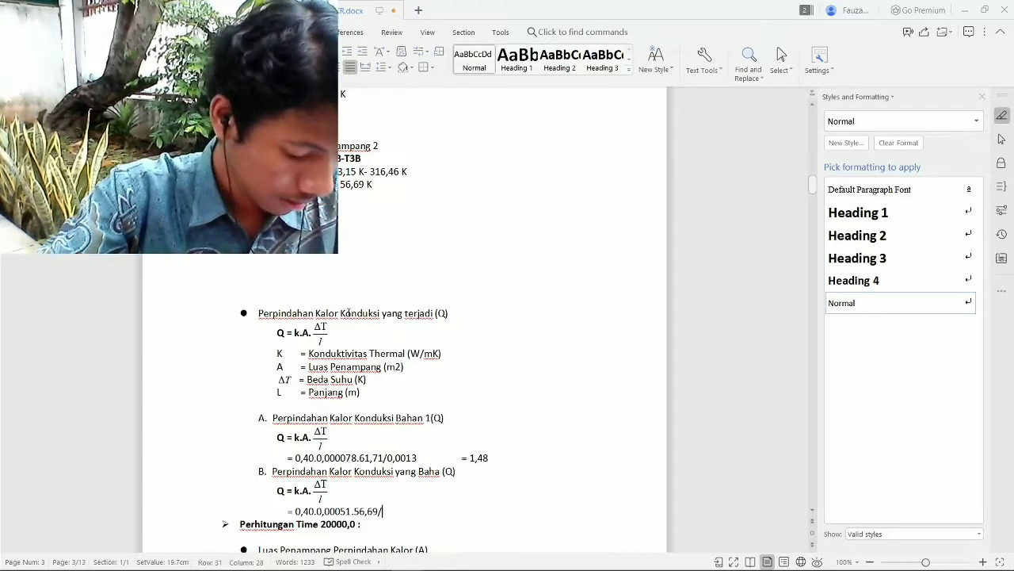
{"action": "type", "text": "0,00"}
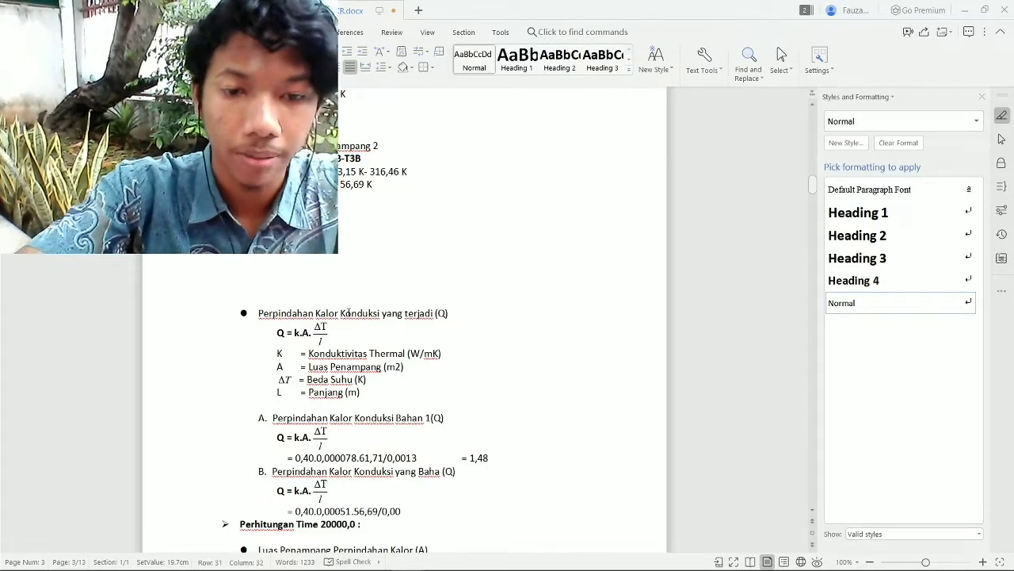
{"action": "type", "text": "85"}
- Place the cursor on the Beda Suhu Penampang 1 calculation line in the Perhitungan Time 20000,0 section
{"action": "key", "text": "Down"}
{"action": "key", "text": "Down"}
{"action": "key", "text": "Down"}
{"action": "key", "text": "Down"}
{"action": "key", "text": "Down"}
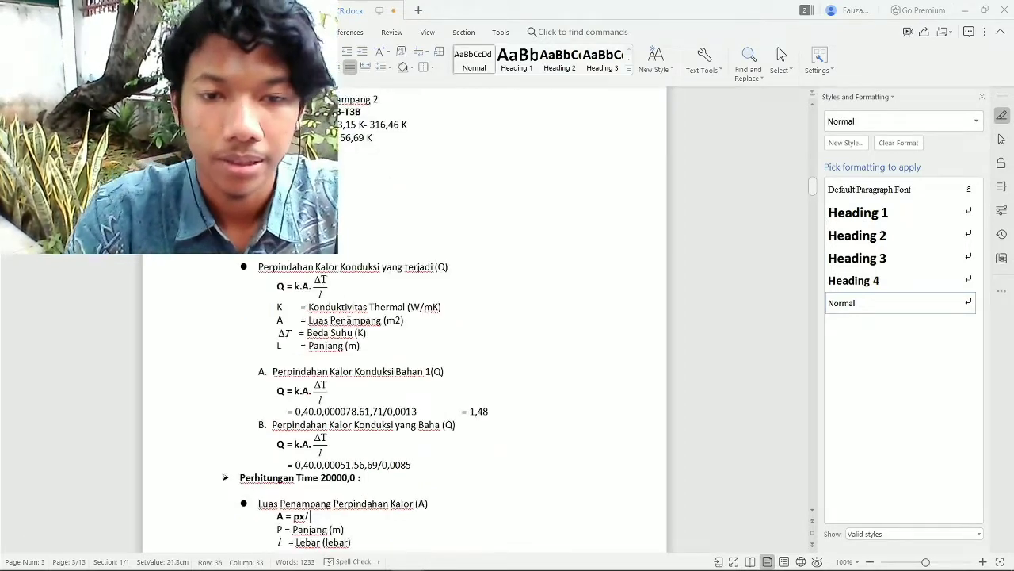
{"action": "key", "text": "Down"}
{"action": "key", "text": "Down"}
{"action": "key", "text": "Down"}
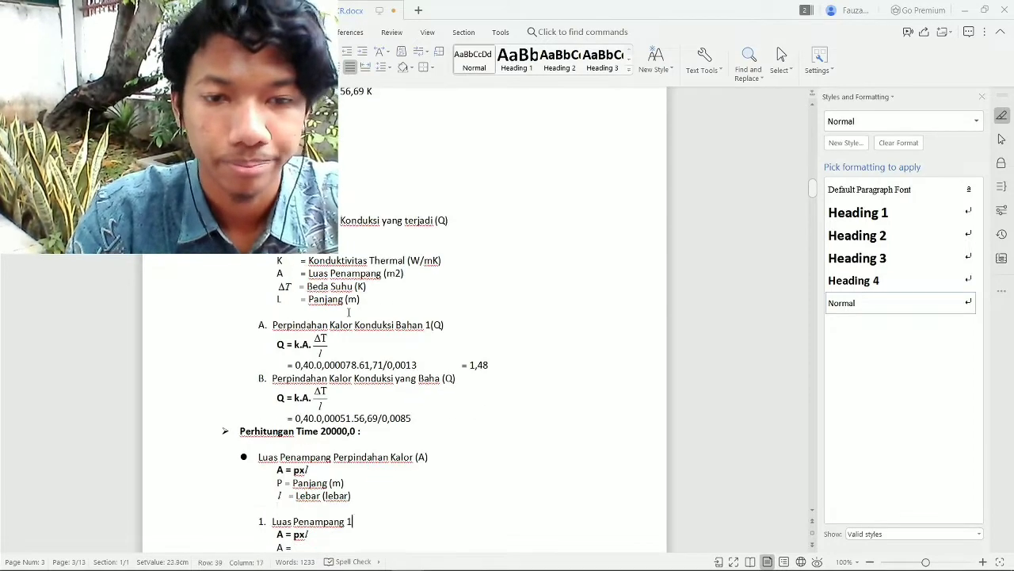
{"action": "key", "text": "Down"}
{"action": "key", "text": "Down"}
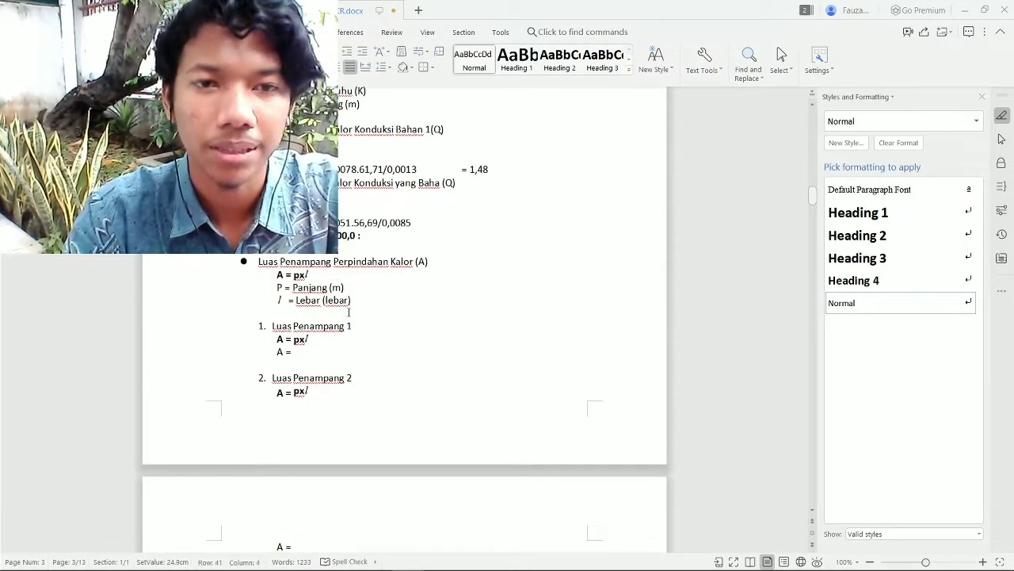
{"action": "key", "text": "Down"}
{"action": "key", "text": "Down"}
{"action": "key", "text": "Down"}
{"action": "key", "text": "Down"}
{"action": "key", "text": "Down"}
{"action": "key", "text": "Down"}
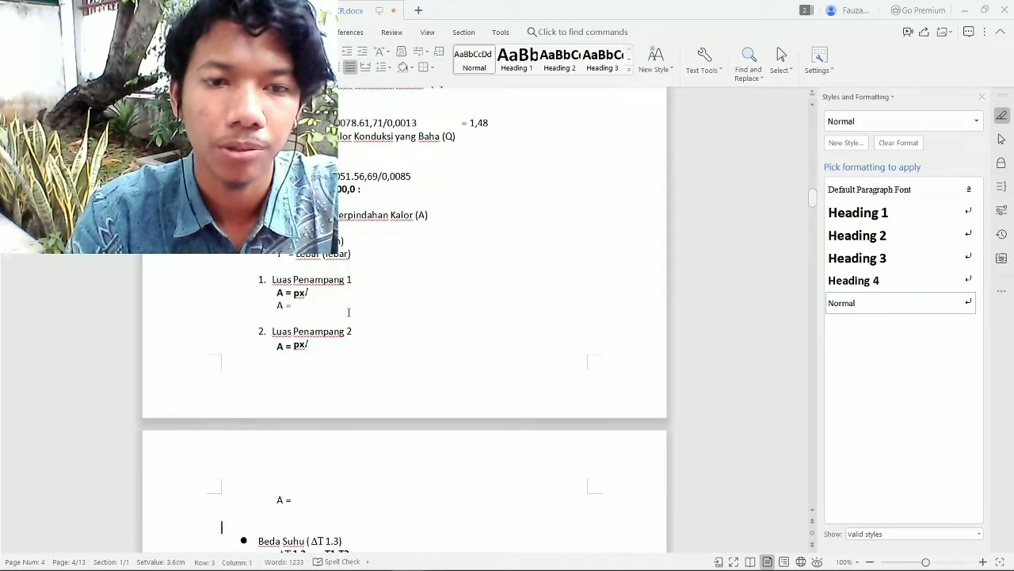
{"action": "key", "text": "Down"}
{"action": "key", "text": "Down"}
{"action": "key", "text": "Down"}
{"action": "key", "text": "Down"}
{"action": "key", "text": "Down"}
{"action": "key", "text": "Down"}
{"action": "key", "text": "Down"}
{"action": "key", "text": "Down"}
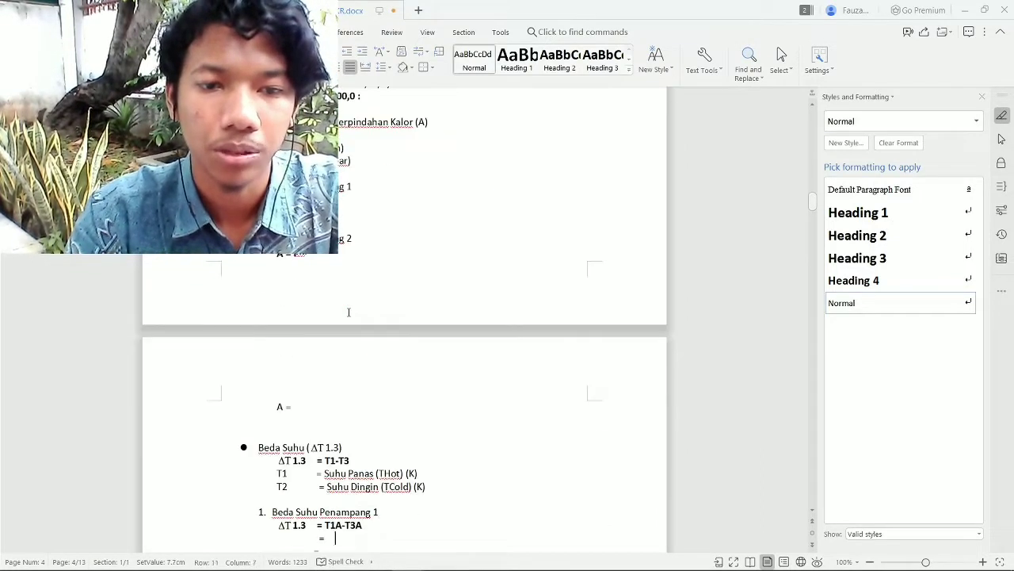
- Switch to Energy2D and select the row for time 20000.0 in the thermometer data table
{"action": "key", "text": "alt+Tab"}
{"action": "key", "text": "Tab"}
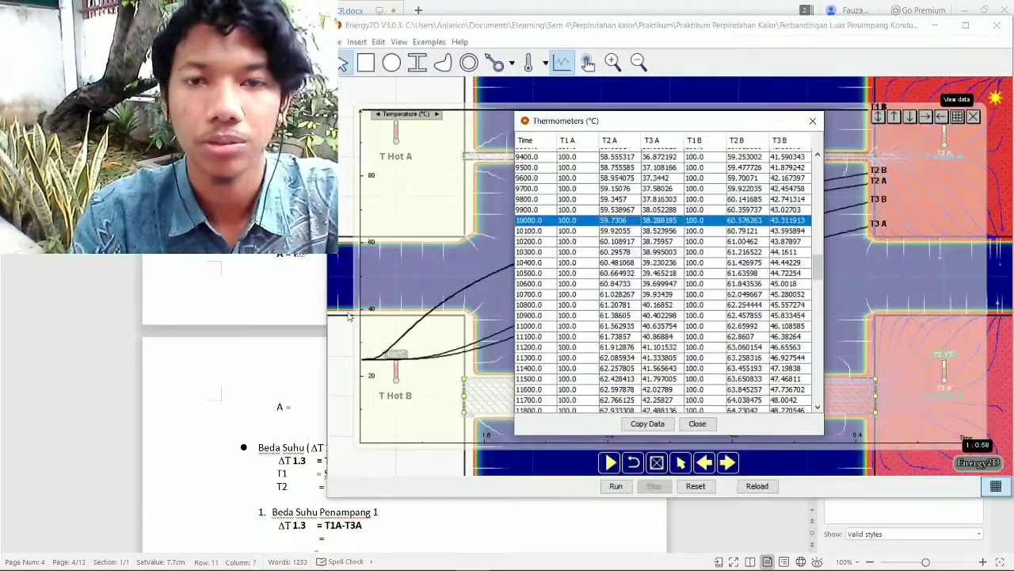
{"action": "left_click_drag", "start_coordinate": [821, 266], "coordinate": [829, 352]}
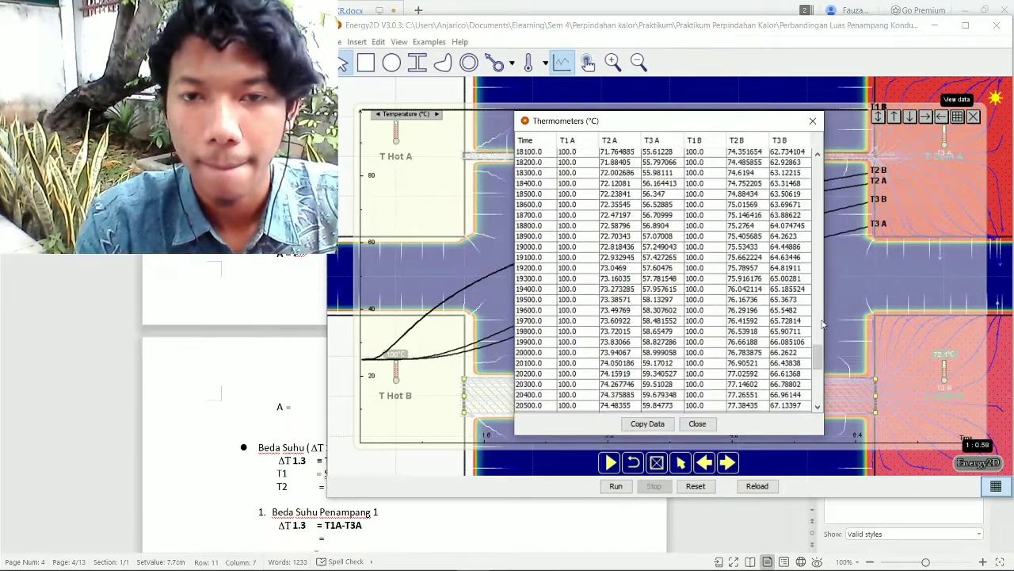
{"action": "left_click", "coordinate": [626, 354]}
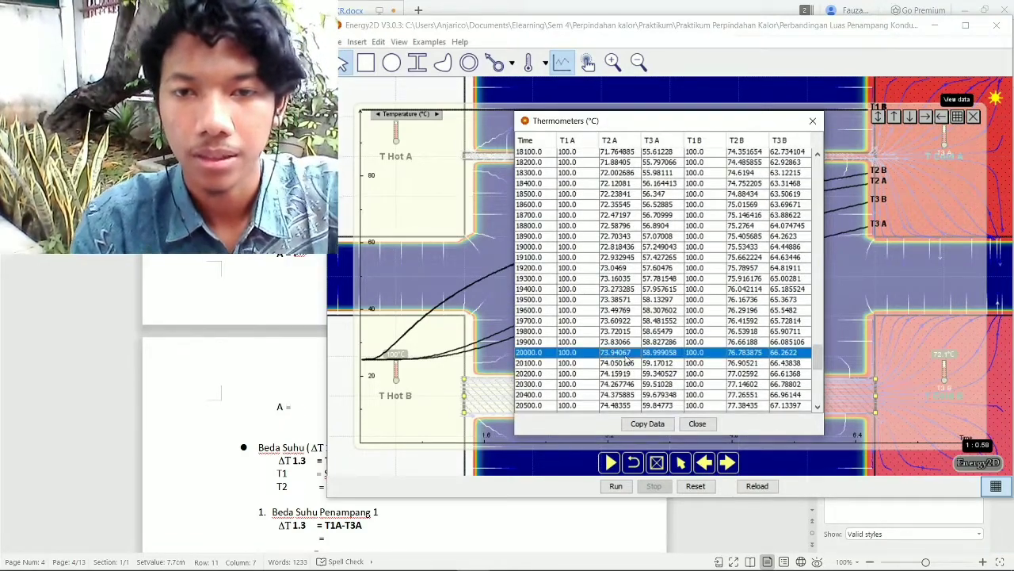
- Switch back to the report and start the Beda Suhu Penampang 1 calculation line with "373,15 K -"
{"action": "key", "text": "alt+Tab"}
{"action": "type", "text": "3"}
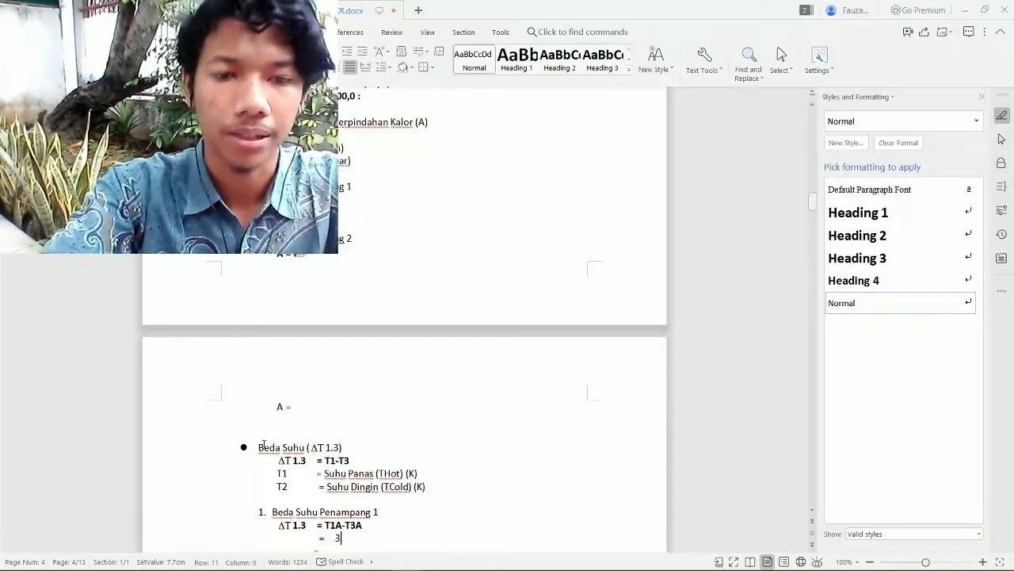
{"action": "type", "text": "73,15 K="}
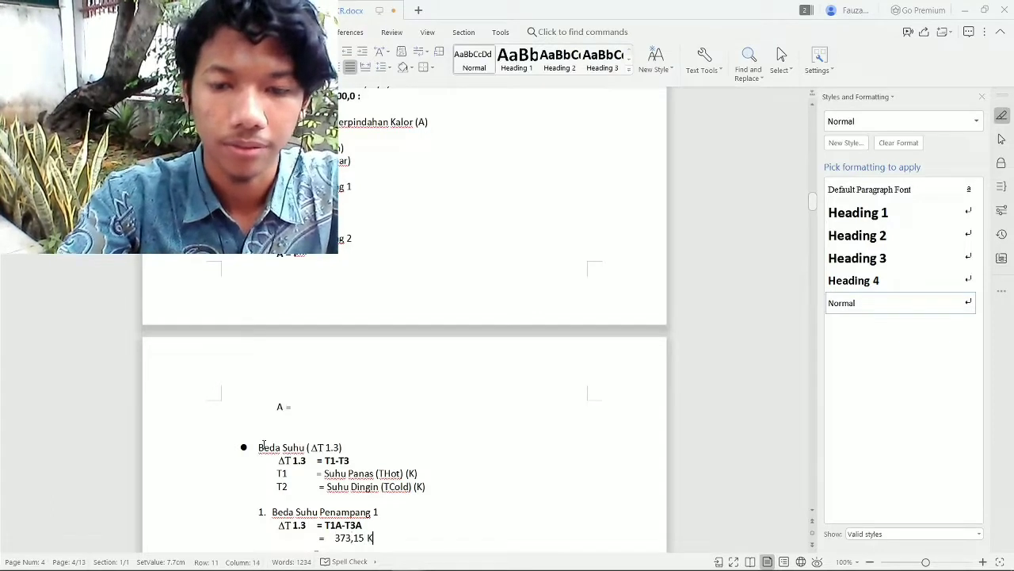
{"action": "key", "text": "BackSpace"}
{"action": "key", "text": "BackSpace"}
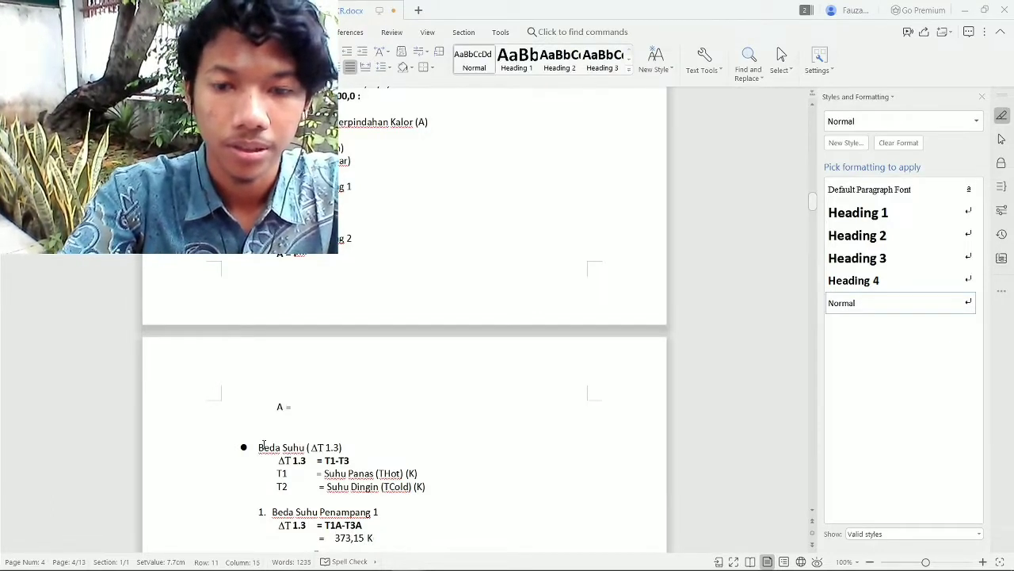
{"action": "type", "text": "-"}
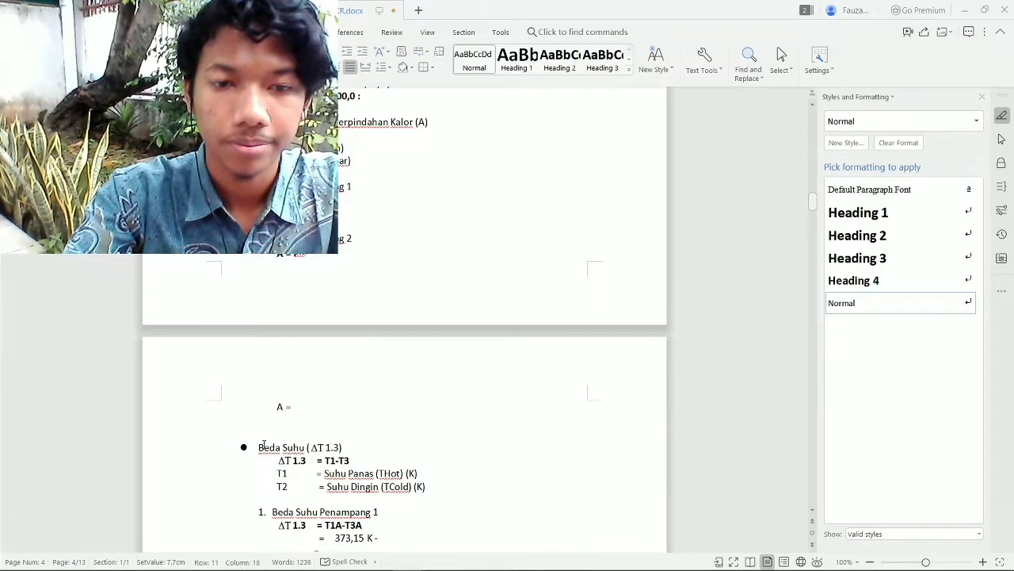
- Check T3 A for time 20000.0 in Energy2D, and convert 58,99 Celsius to Kelvin in the browser's unit converter
{"action": "key", "text": "alt+Tab"}
{"action": "key", "text": "alt+Tab"}
{"action": "key", "text": "alt+Tab"}
{"action": "key", "text": "alt+Tab"}
{"action": "key", "text": "alt+Tab"}
{"action": "key", "text": "alt+Tab"}
{"action": "key", "text": "alt+Tab"}
{"action": "key", "text": "alt+Tab"}
{"action": "key", "text": "alt+Tab"}
{"action": "key", "text": "alt+Tab"}
{"action": "key", "text": "alt+Tab"}
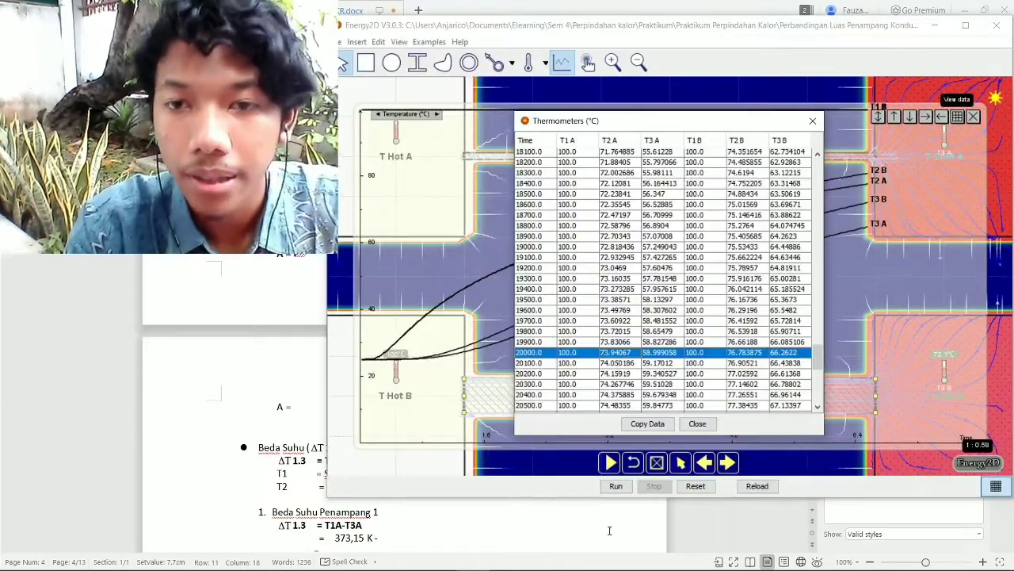
{"action": "key", "text": "alt+Tab"}
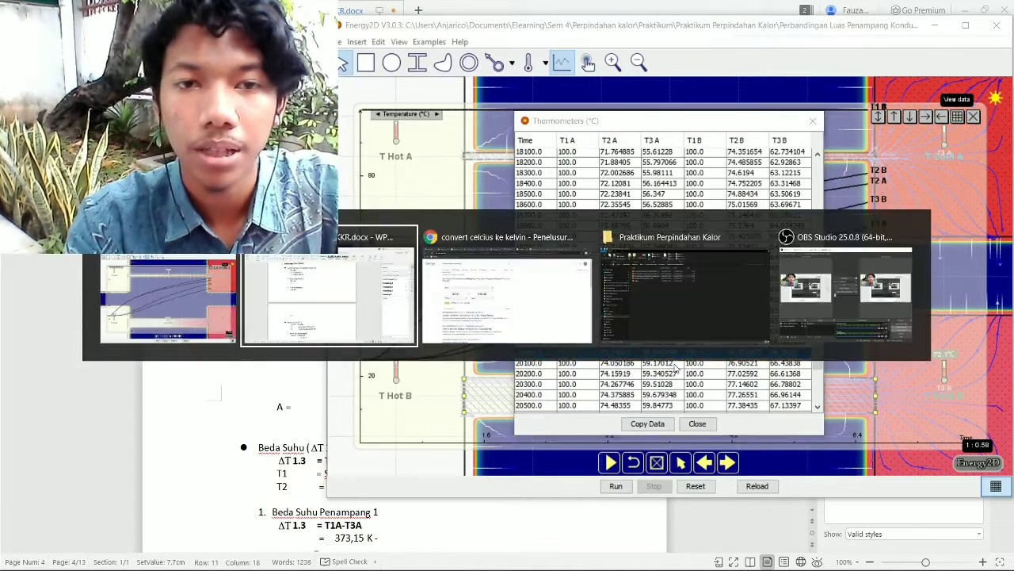
{"action": "key", "text": "alt+Tab"}
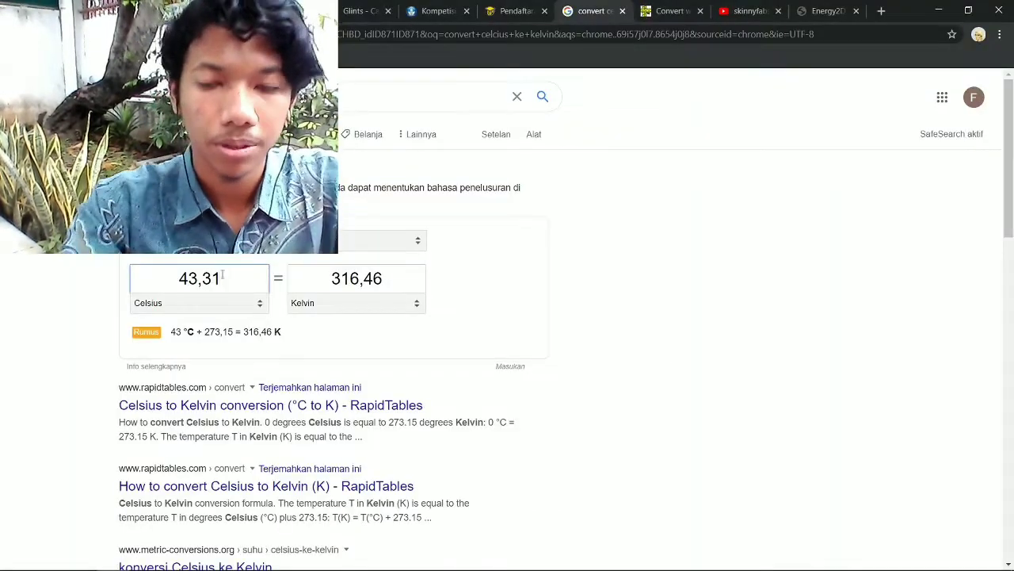
{"action": "key", "text": "BackSpace"}
{"action": "key", "text": "BackSpace"}
{"action": "key", "text": "BackSpace"}
{"action": "key", "text": "BackSpace"}
{"action": "key", "text": "BackSpace"}
{"action": "type", "text": "58,99"}
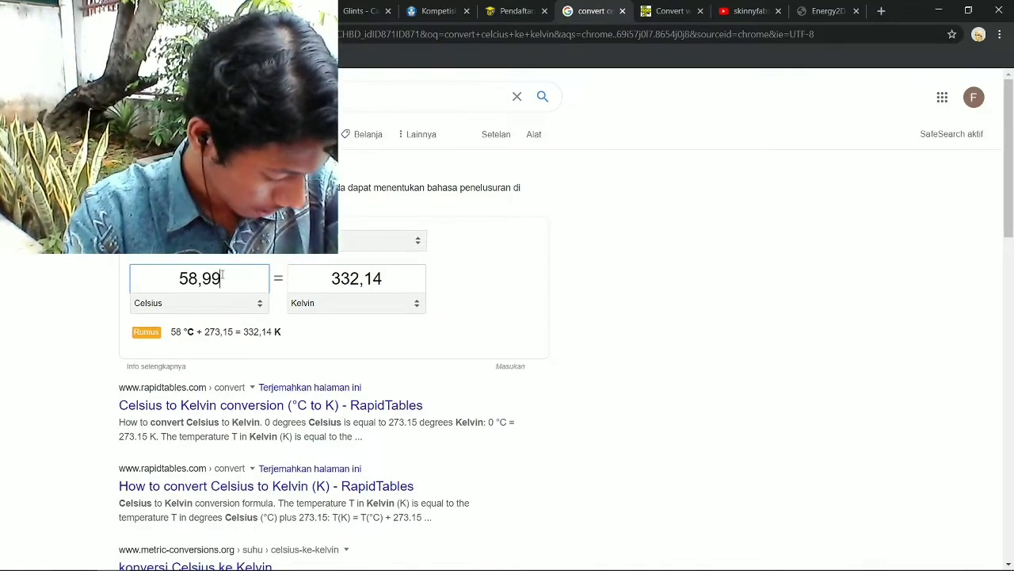
- Return to the report and complete the Beda Suhu Penampang 1 calculation with 332,14 and the result 41 K
{"action": "key", "text": "alt+Tab"}
{"action": "key", "text": "alt+Tab"}
{"action": "key", "text": "alt+Tab"}
{"action": "key", "text": "alt+Tab"}
{"action": "key", "text": "alt+Tab"}
{"action": "key", "text": "alt+Tab"}
{"action": "key", "text": "alt+Tab"}
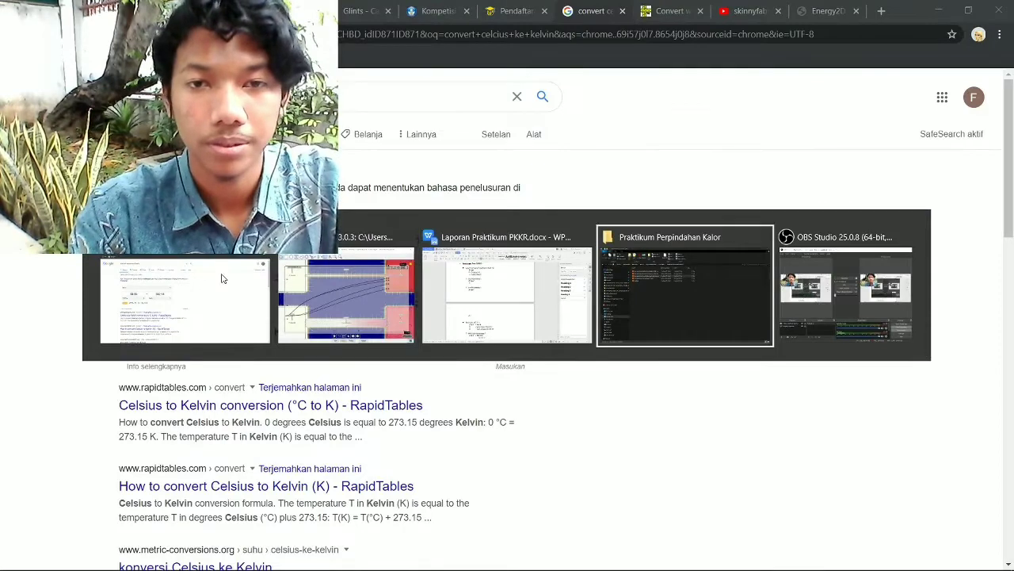
{"action": "type", "text": "332,14"}
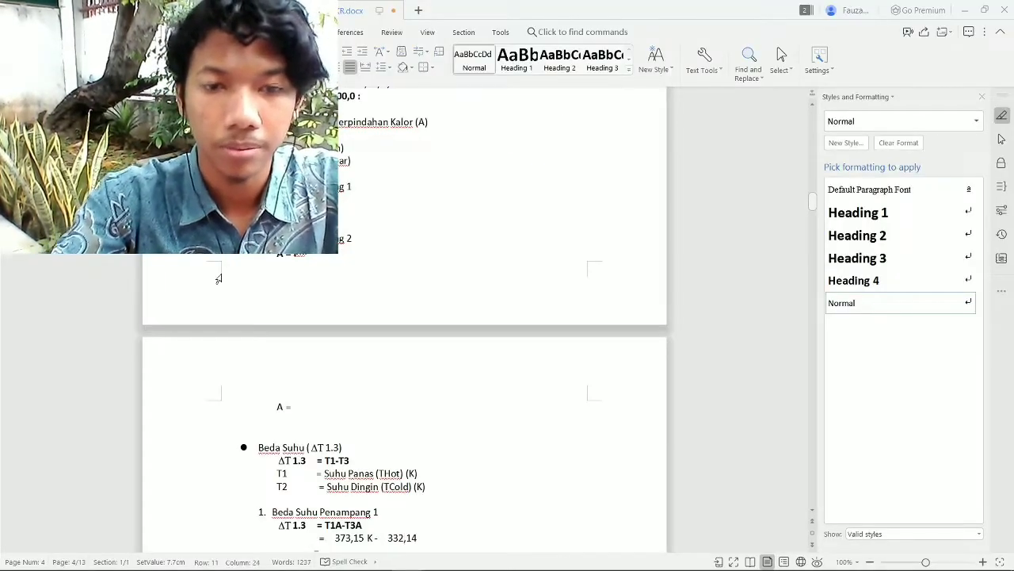
{"action": "key", "text": "Return"}
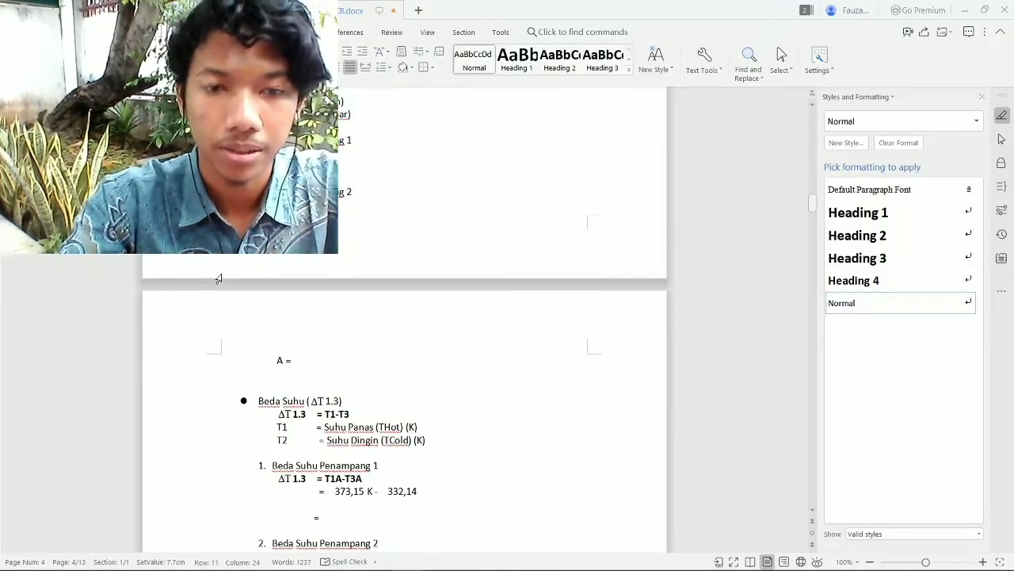
{"action": "key", "text": "Down"}
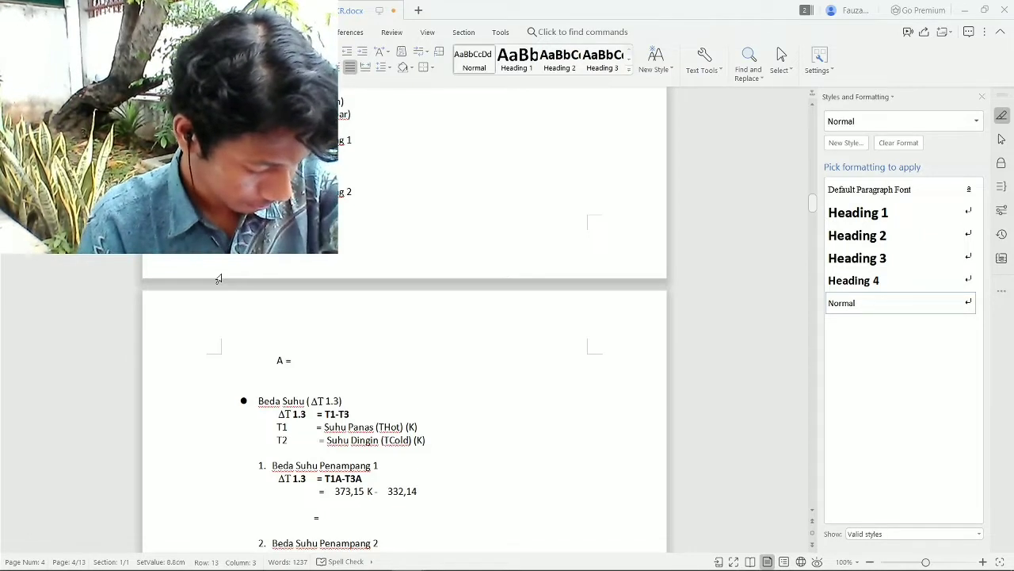
{"action": "type", "text": "41"}
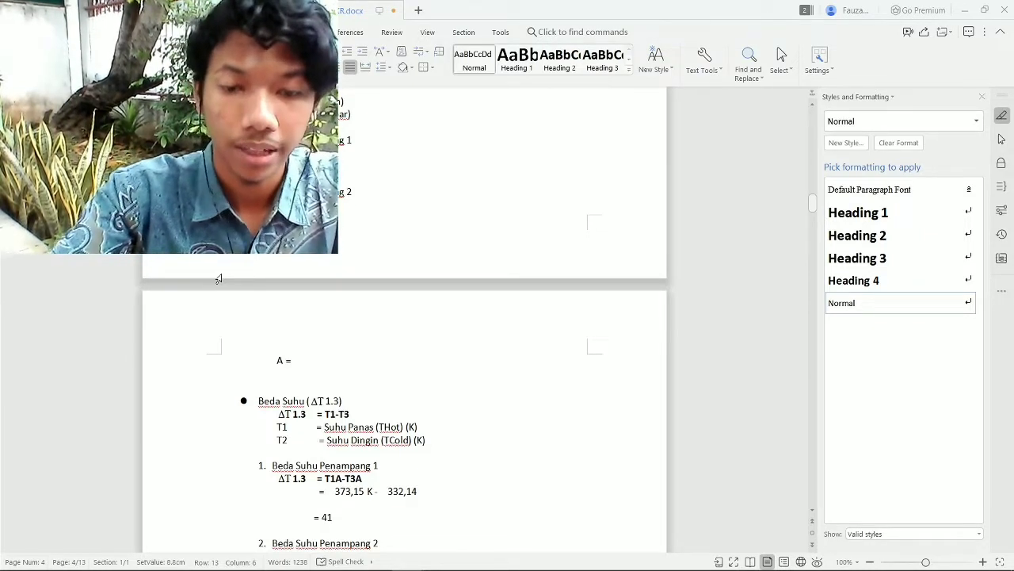
{"action": "type", "text": " K"}
- Check T1 B for time 20000.0 in Energy2D, and start the report's Beda Suhu Penampang 2 calculation with "373,15 K -"
{"action": "key", "text": "Down"}
{"action": "key", "text": "Down"}
{"action": "key", "text": "Down"}
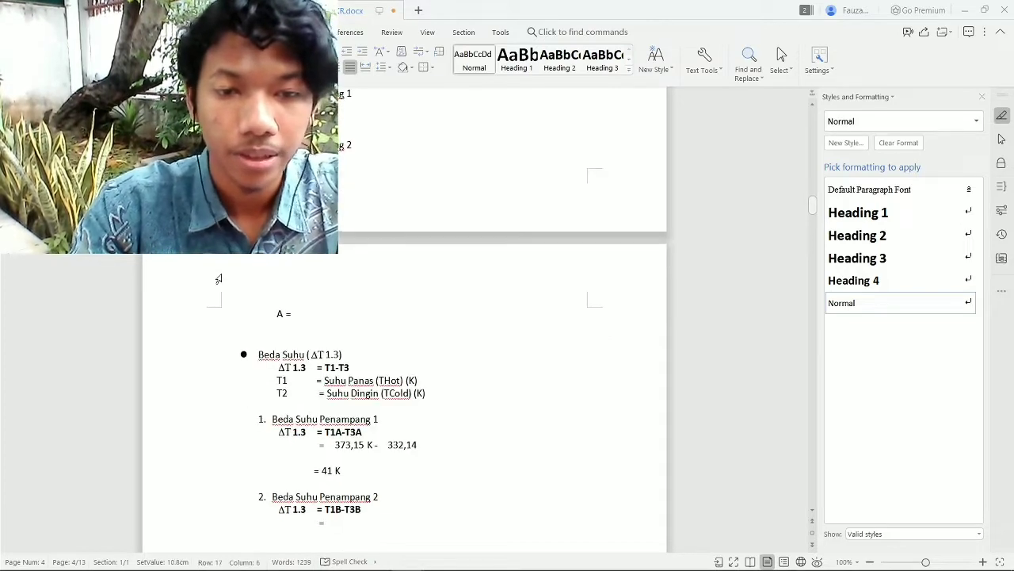
{"action": "key", "text": "alt+Tab"}
{"action": "key", "text": "alt+Tab"}
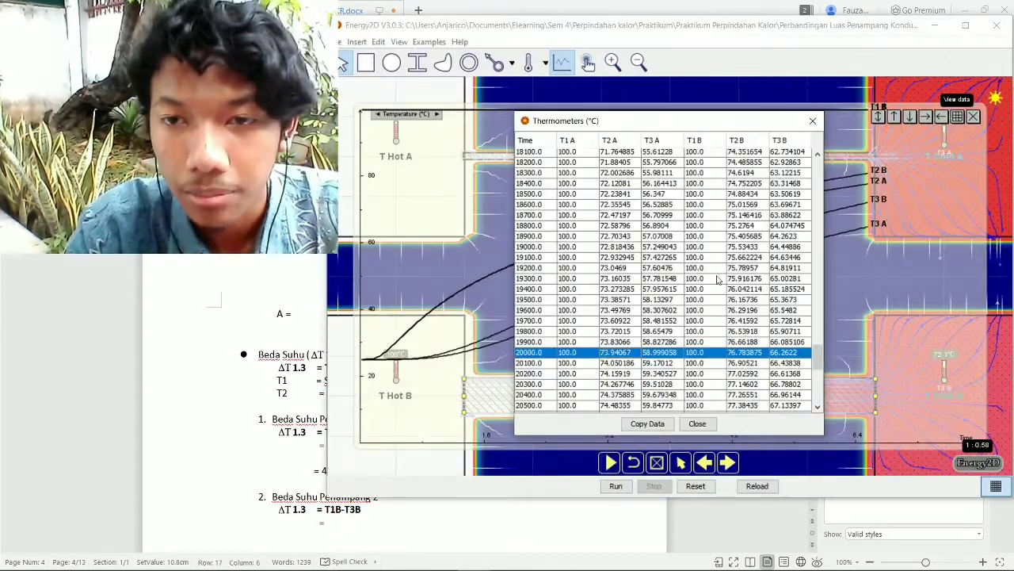
{"action": "key", "text": "alt+Tab"}
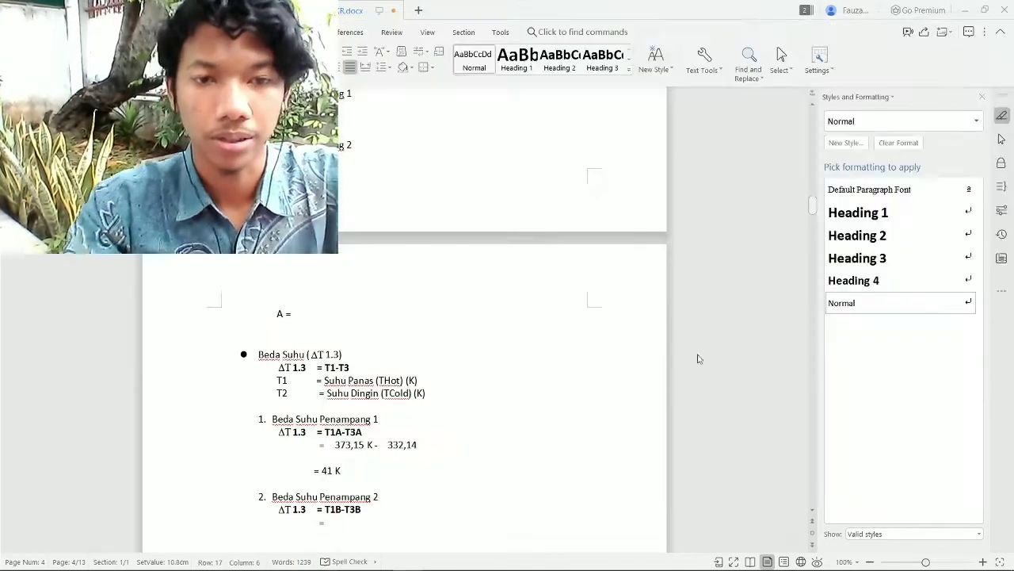
{"action": "type", "text": "373,15 K"}
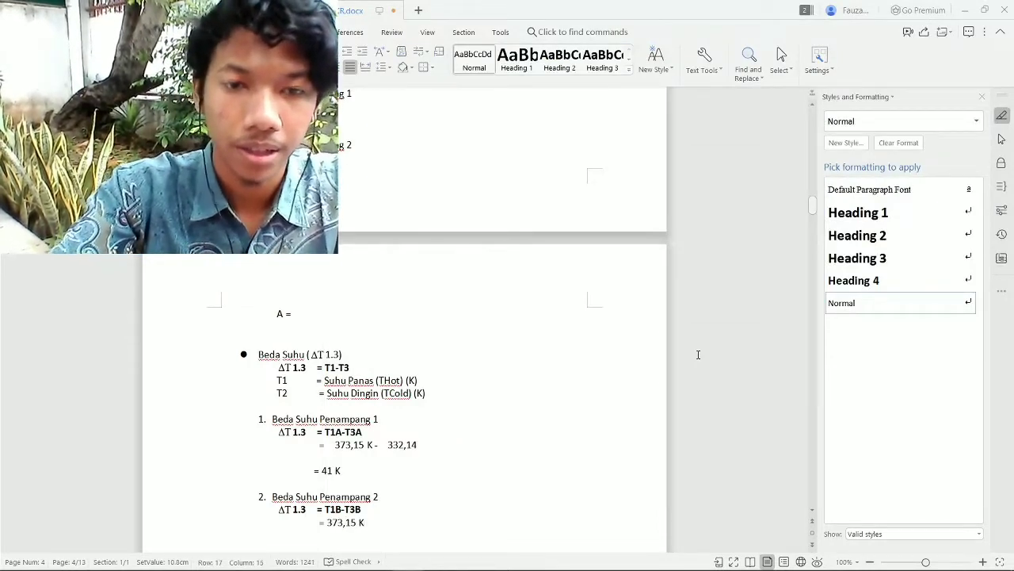
{"action": "type", "text": " 0"}
{"action": "key", "text": "BackSpace"}
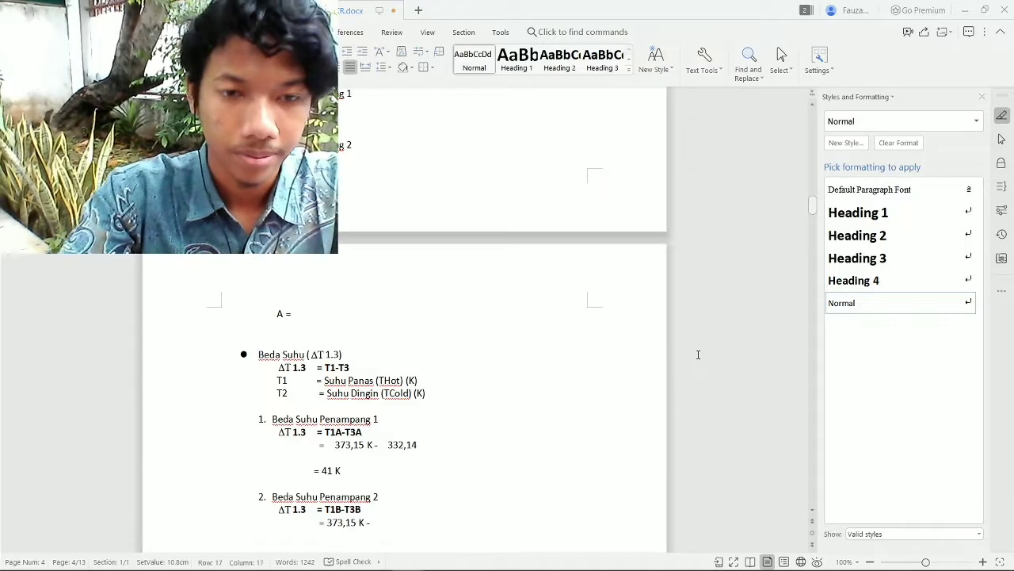
- Look up T3 B for time 20000.0 in Energy2D, and convert 66,26 Celsius to Kelvin in the browser's unit converter
{"action": "key", "text": "alt+Tab"}
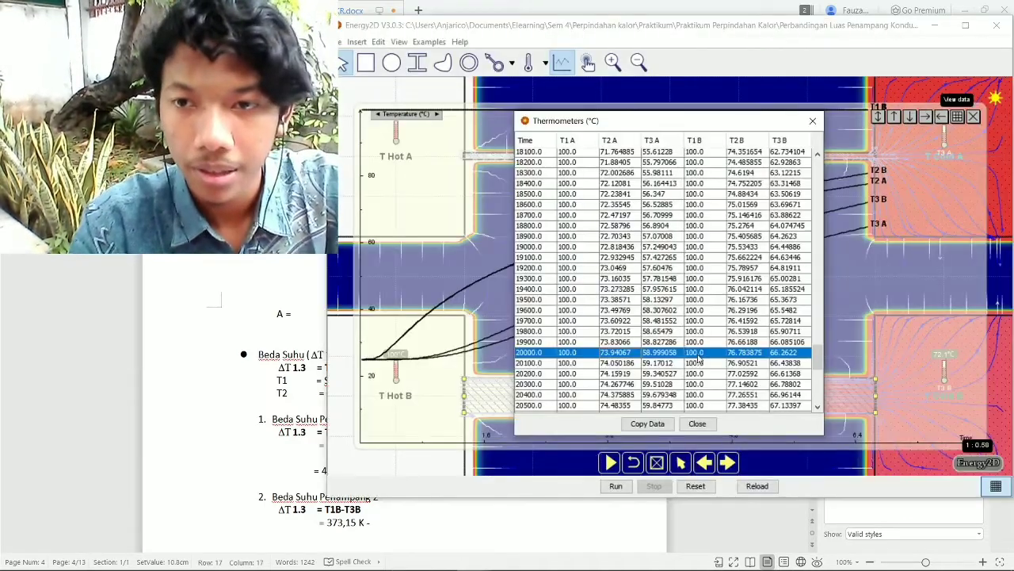
{"action": "key", "text": "alt+Tab"}
{"action": "key", "text": "alt+Tab"}
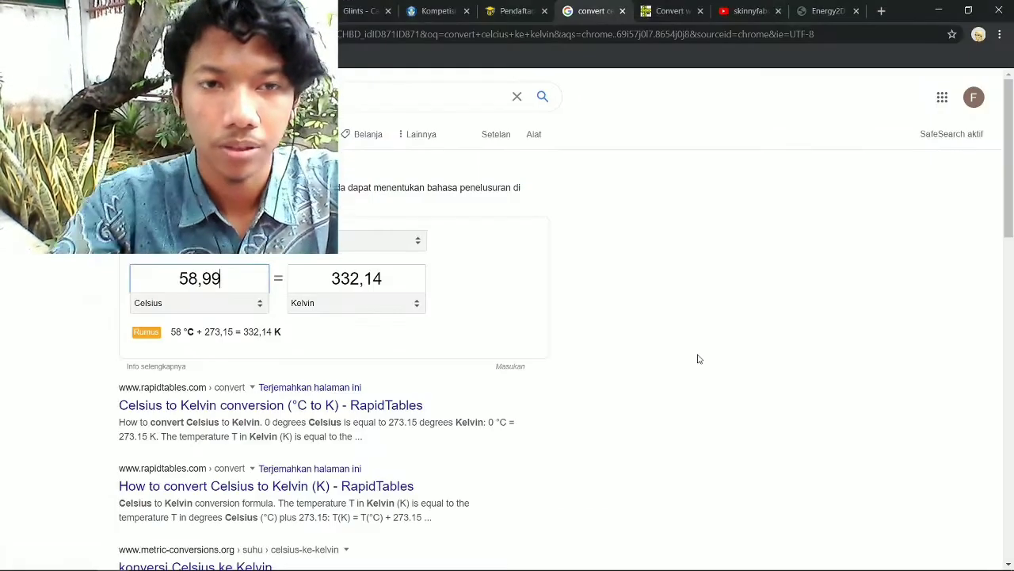
{"action": "key", "text": "BackSpace"}
{"action": "key", "text": "BackSpace"}
{"action": "key", "text": "BackSpace"}
{"action": "key", "text": "BackSpace"}
{"action": "key", "text": "BackSpace"}
{"action": "type", "text": "66,"}
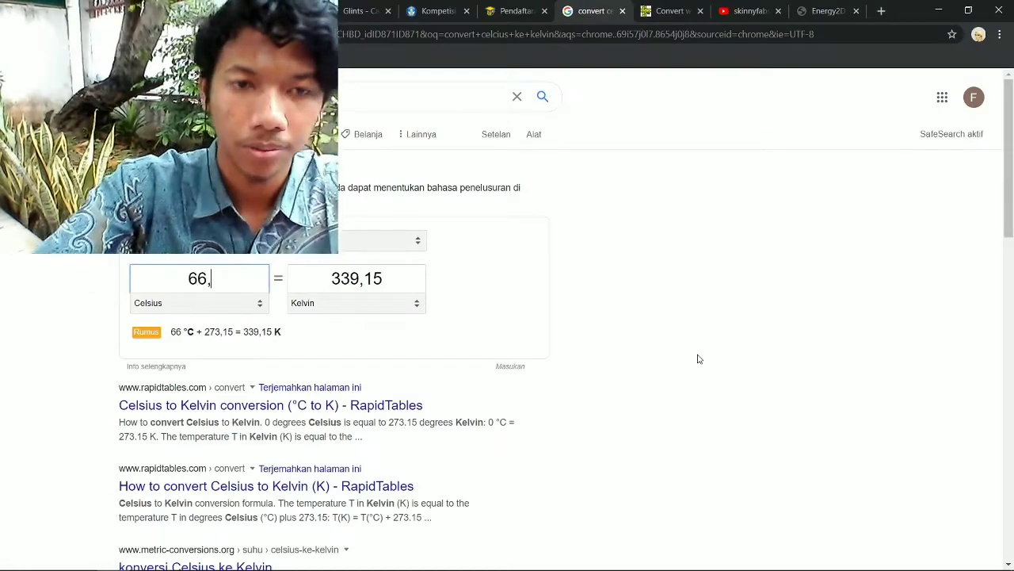
{"action": "type", "text": "26"}
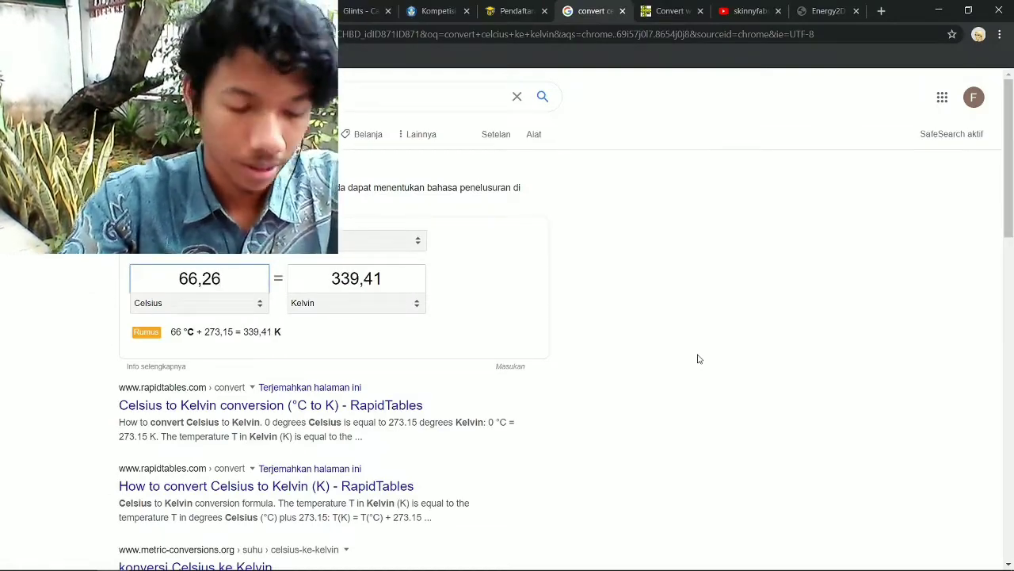
- Return to the report and complete the Beda Suhu Penampang 2 calculation with 339,41 and the result "= 33,74 K" on a new line
{"action": "key", "text": "alt+Tab"}
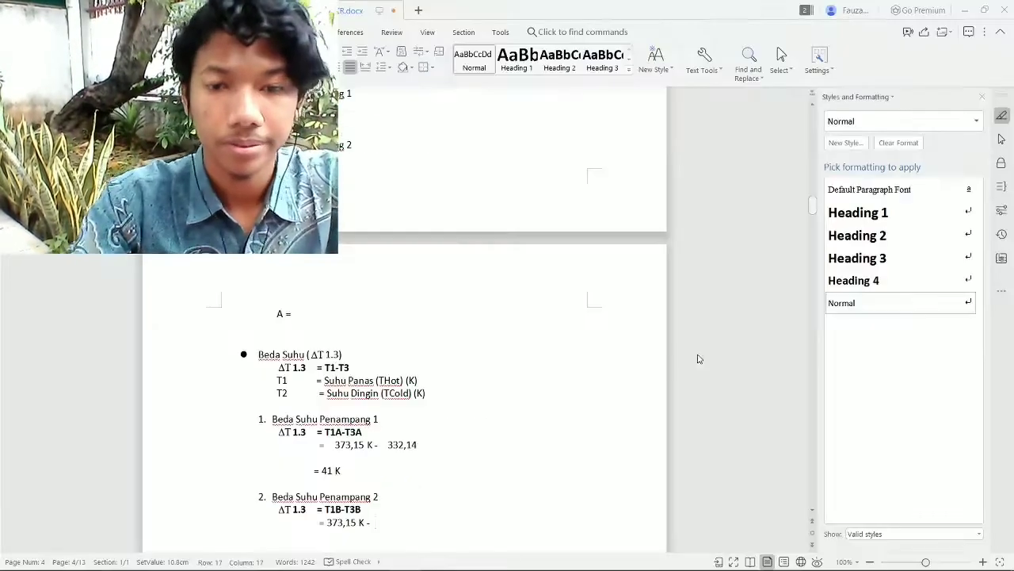
{"action": "type", "text": "339,41"}
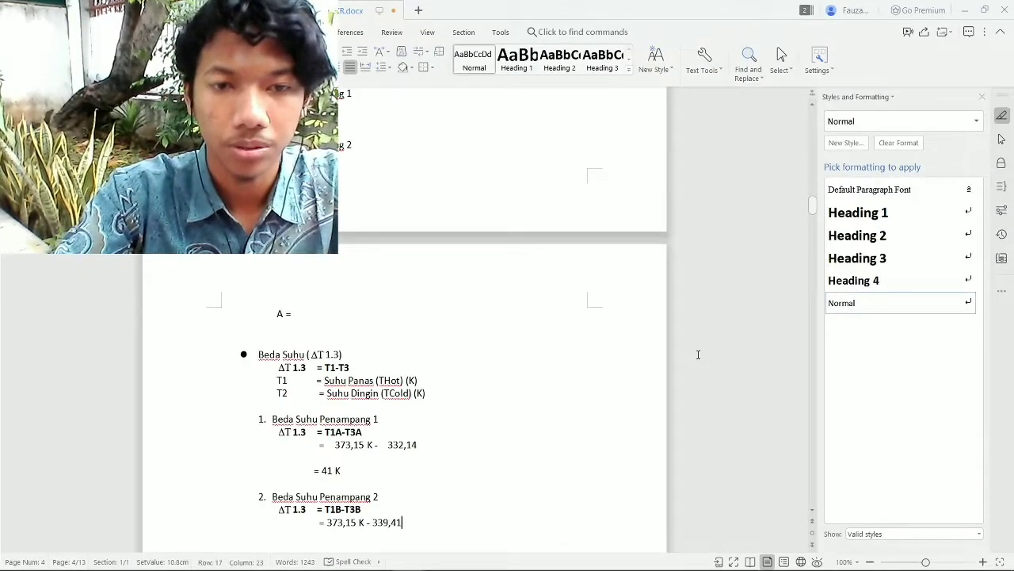
{"action": "key", "text": "Return"}
{"action": "key", "text": "Tab"}
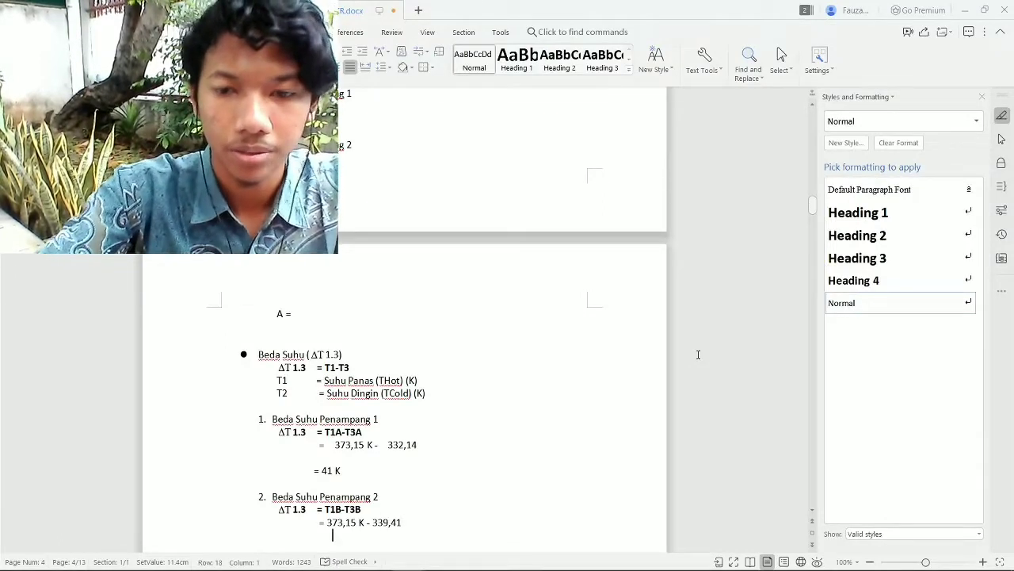
{"action": "type", "text": "= 33,744"}
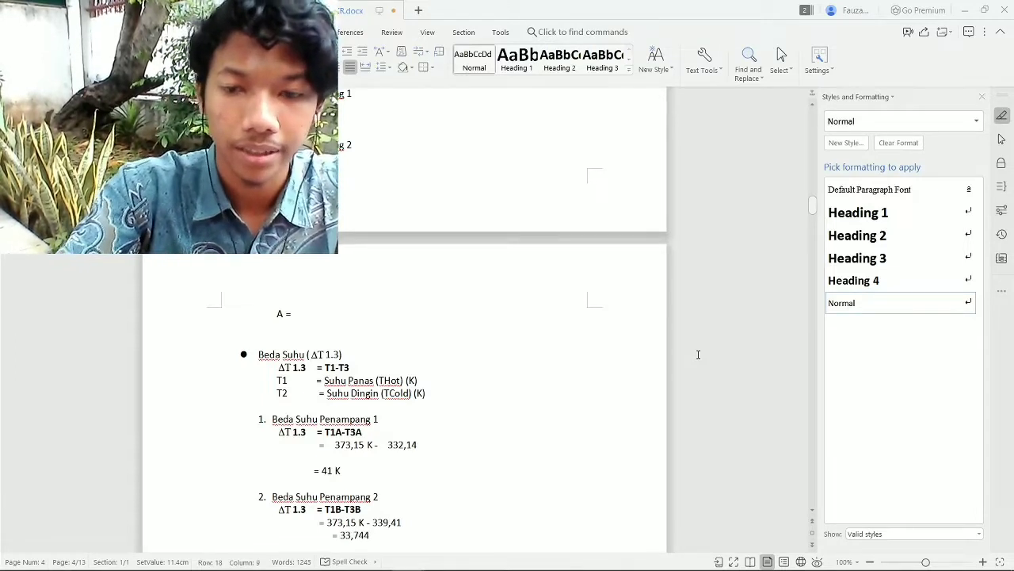
{"action": "key", "text": "BackSpace"}
{"action": "type", "text": "K"}
- Insert six line breaks after the Penampang 2 result, above the Perpindahan Kalor Konduksi yang terjadi section
{"action": "key", "text": "Return"}
{"action": "key", "text": "Return"}
{"action": "key", "text": "Return"}
{"action": "key", "text": "Return"}
{"action": "key", "text": "Return"}
{"action": "key", "text": "Return"}
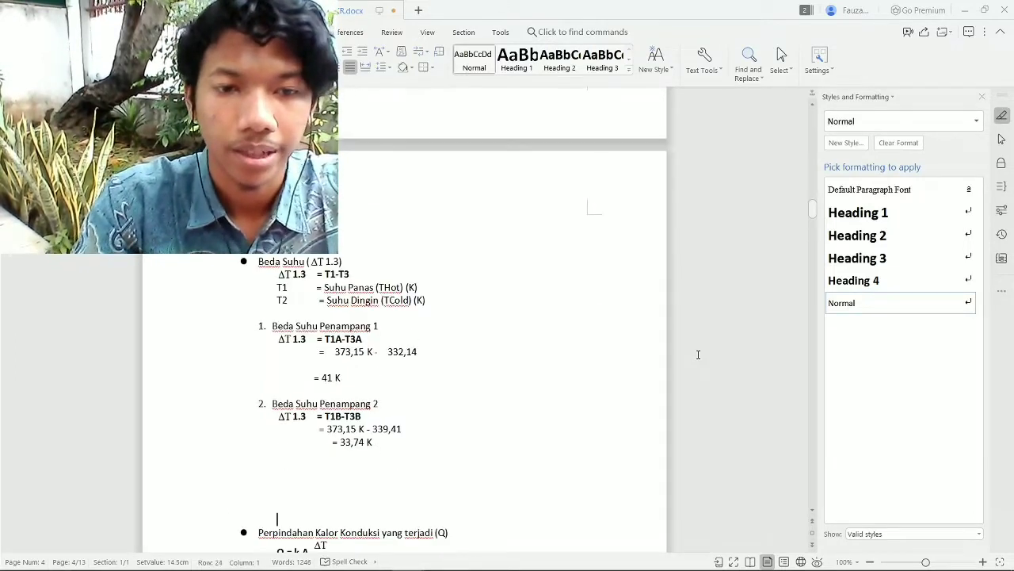
- Fill in the Perpindahan Kalor Konduksi Bahan 1 calculation with "= 0,40.0,000078.41/0,0013" and the result "= 0,984" below it
{"action": "key", "text": "Down"}
{"action": "key", "text": "Down"}
{"action": "key", "text": "Down"}
{"action": "key", "text": "Down"}
{"action": "key", "text": "Down"}
{"action": "key", "text": "Down"}
{"action": "key", "text": "End"}
{"action": "key", "text": "Down"}
{"action": "key", "text": "Down"}
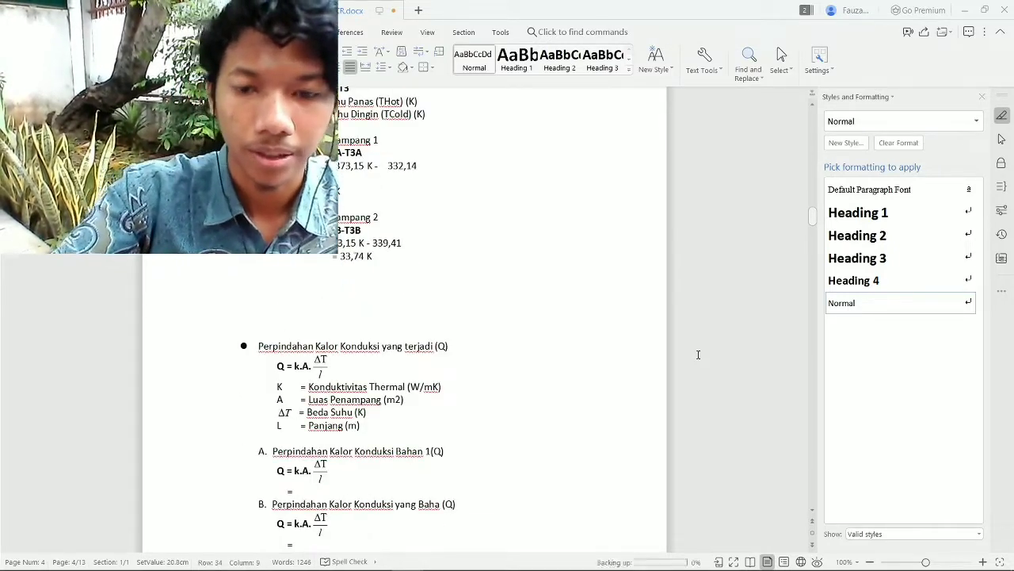
{"action": "type", "text": "0,4"}
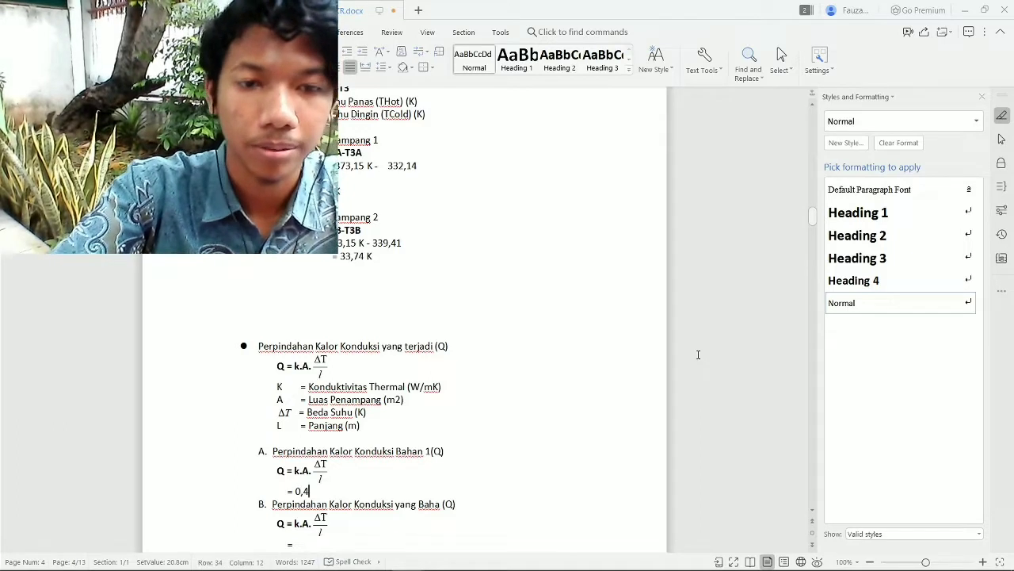
{"action": "type", "text": "0.0,"}
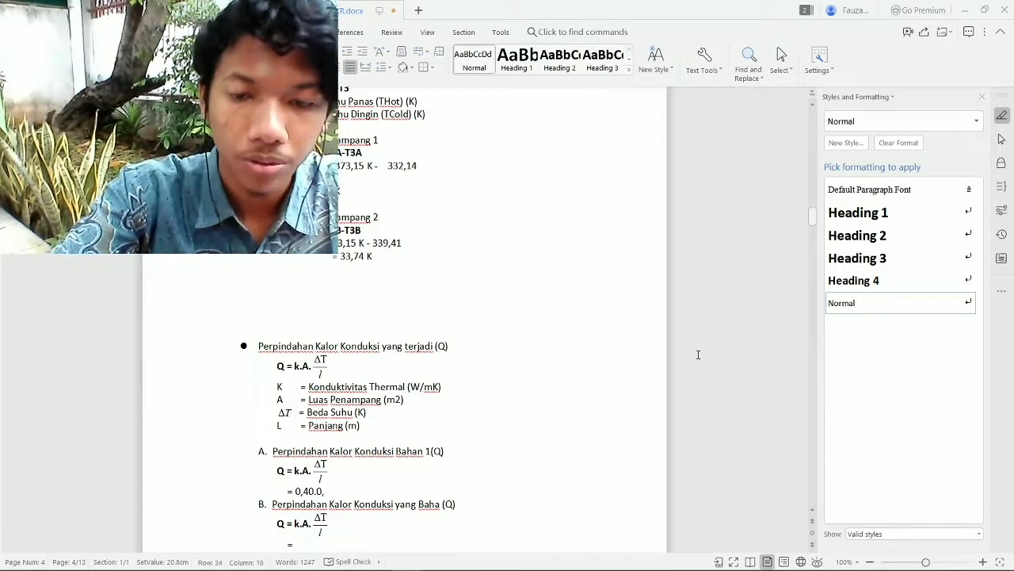
{"action": "type", "text": "0,000078"}
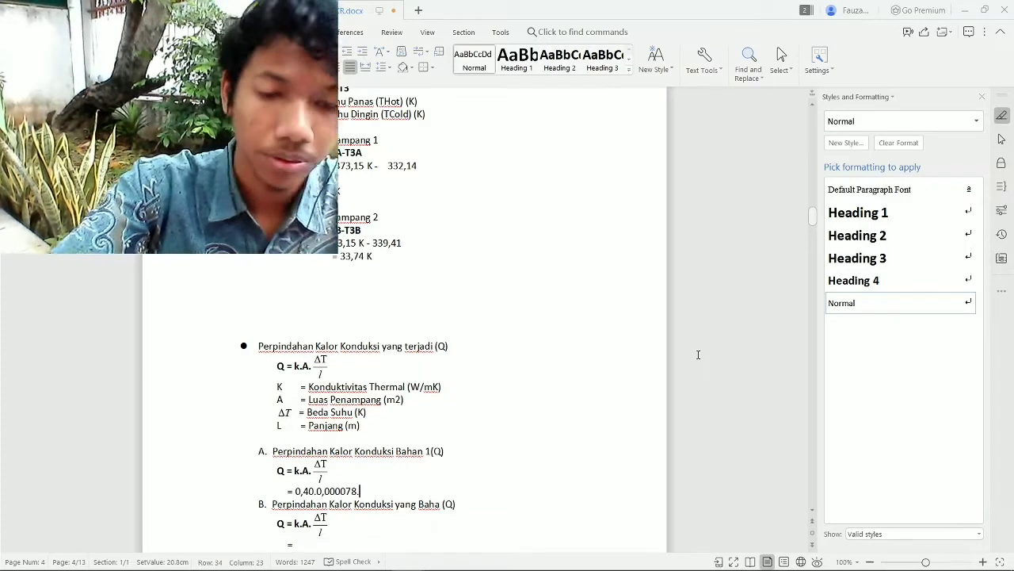
{"action": "type", "text": ".41/"}
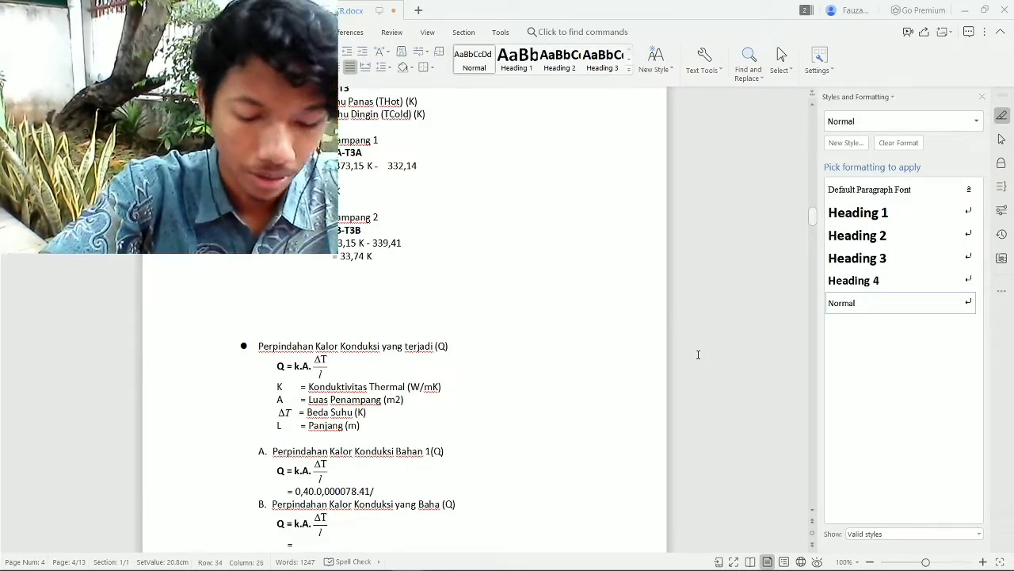
{"action": "type", "text": "0,0013"}
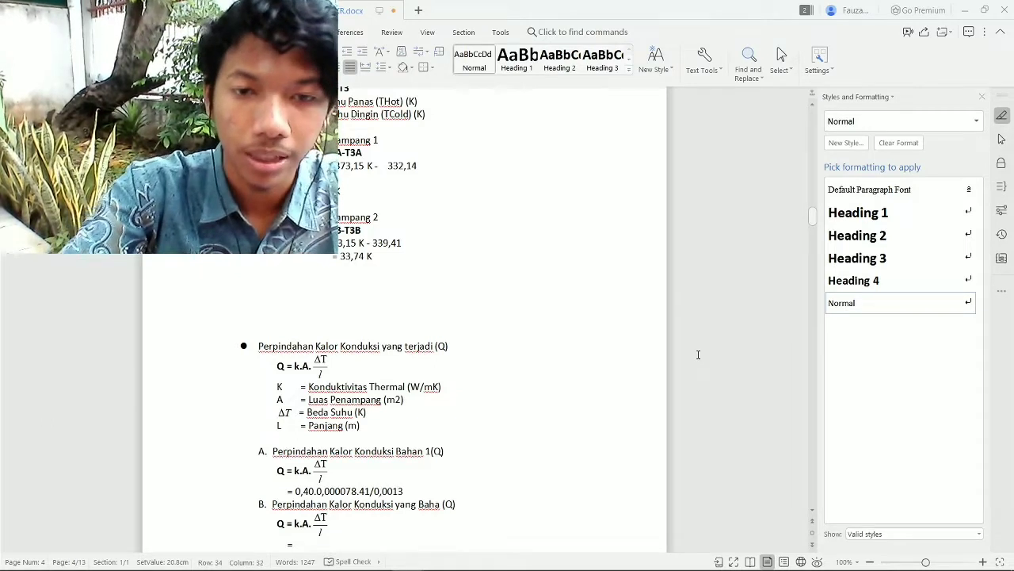
{"action": "key", "text": "Return"}
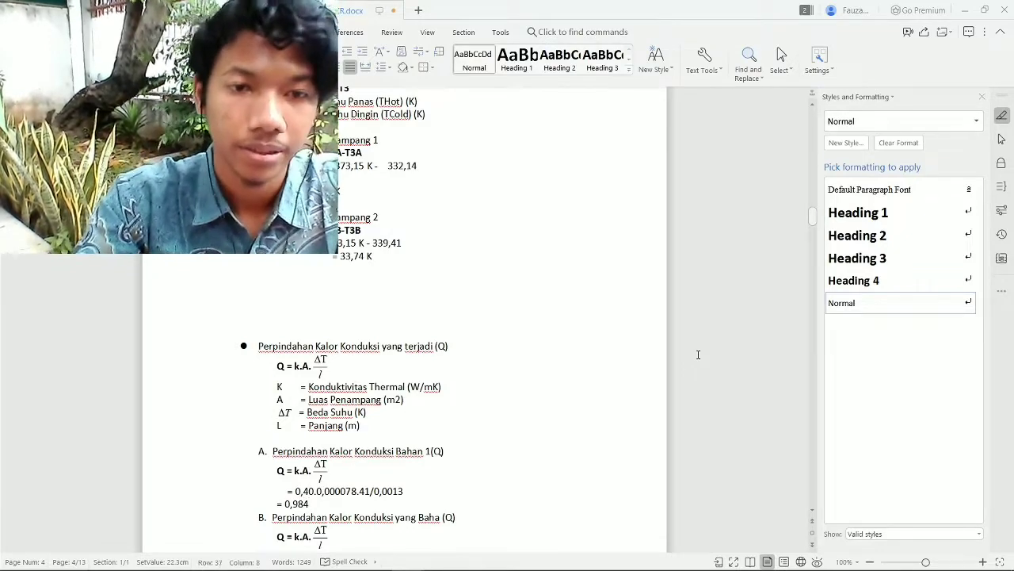
- Fill in the second Perpindahan Kalor Konduksi calculation, under item B, with "= 0,40. 0,00051.33,74/0,0085"
{"action": "key", "text": "Return"}
{"action": "type", "text": "= 0,40. 0,00051.33,74/0,0085"}
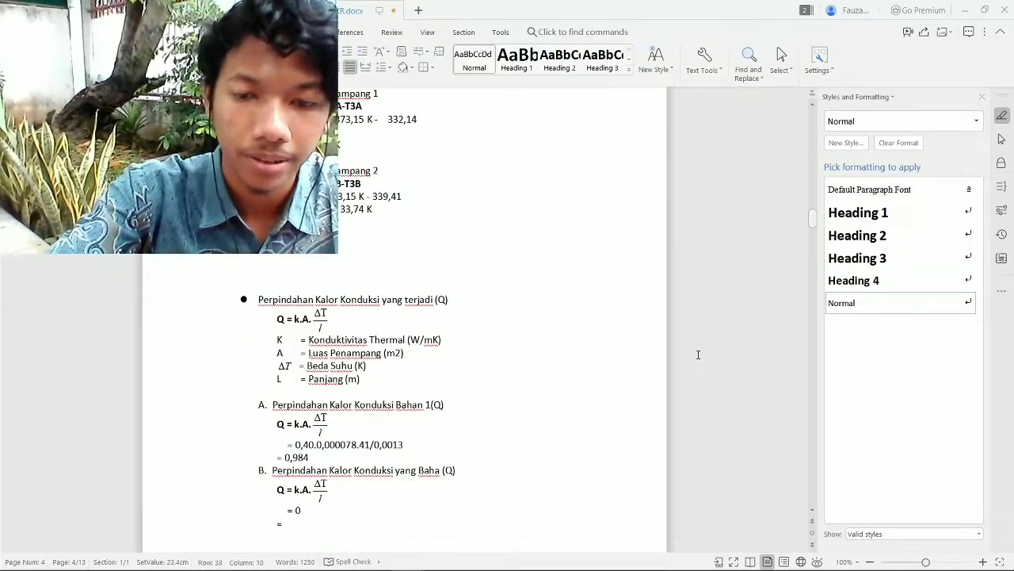
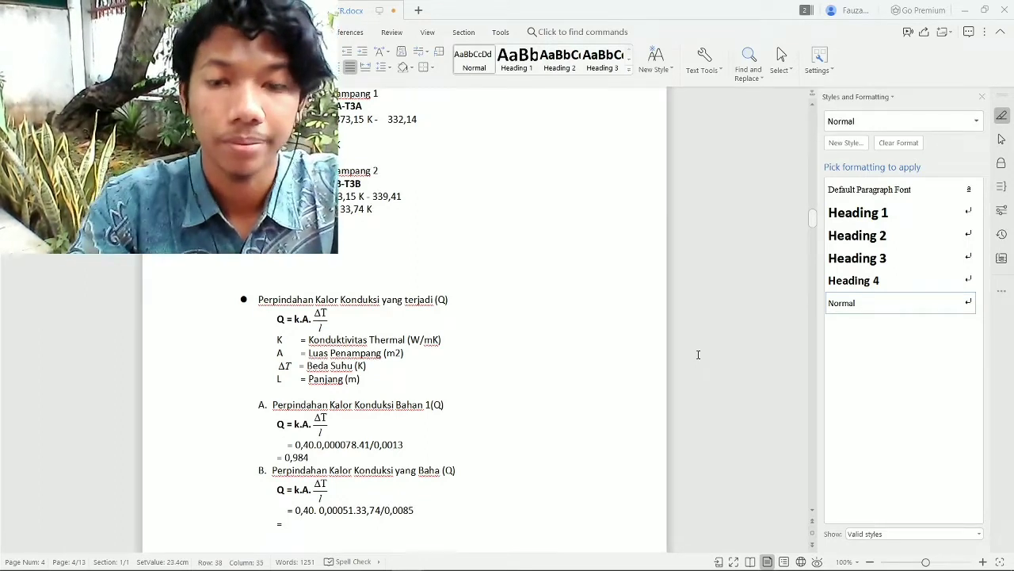
{"action": "key", "text": "Return"}
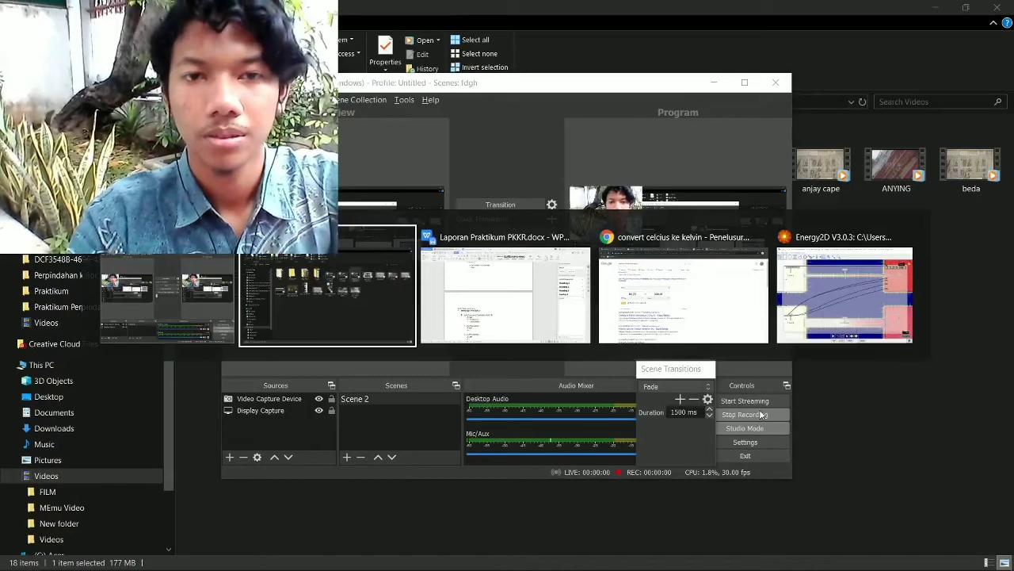
- Return to the report's 2.2.2 Temperatur Panas section and read the Temperatur Panas test procedure in the practicum instructions
{"action": "key", "text": "alt+Tab"}
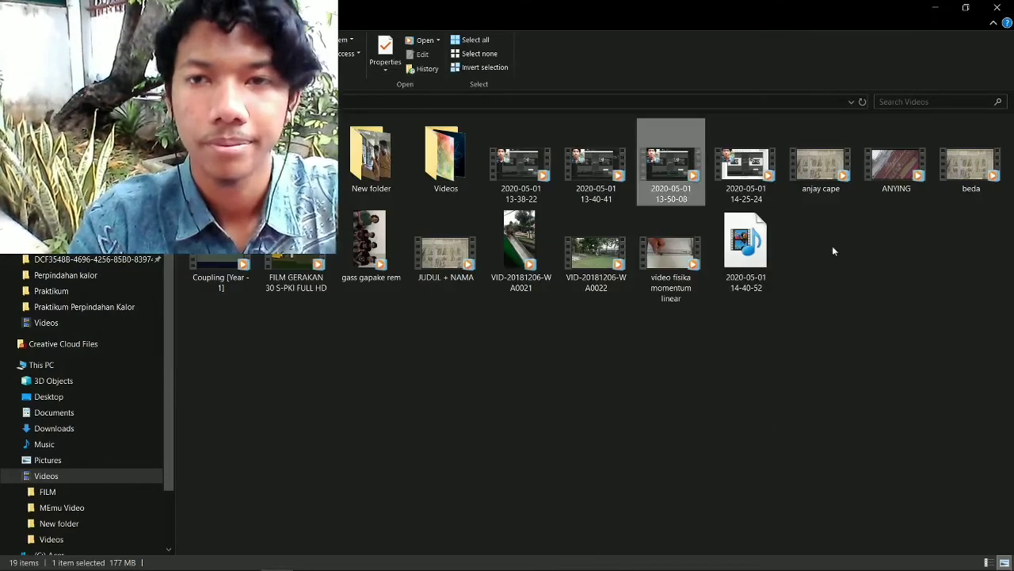
{"action": "key", "text": "alt+Tab"}
{"action": "key", "text": "alt+Tab"}
{"action": "key", "text": "alt+Tab"}
{"action": "key", "text": "alt+Tab"}
{"action": "key", "text": "alt+Tab"}
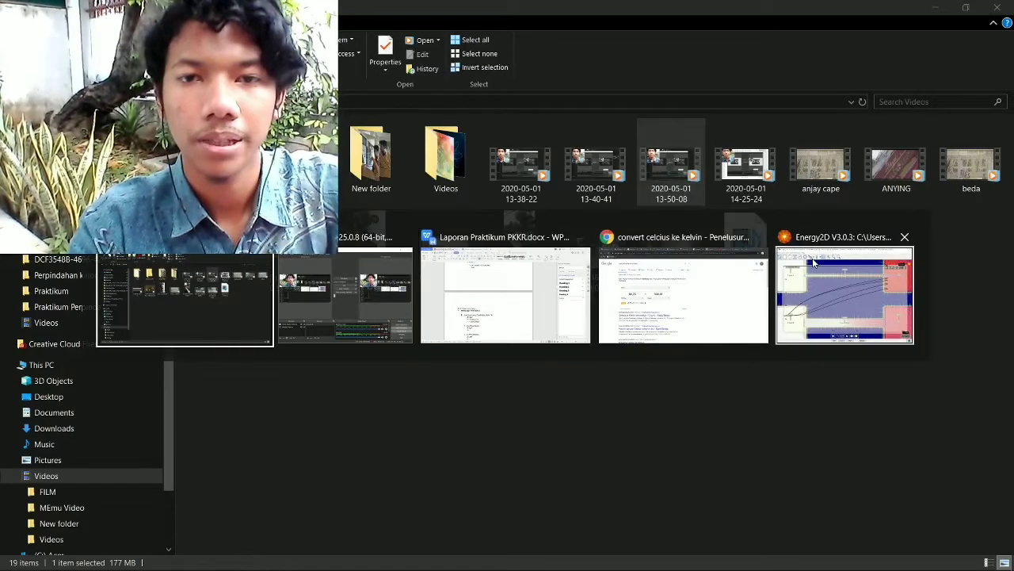
{"action": "key", "text": "alt+Tab"}
{"action": "key", "text": "alt+Tab"}
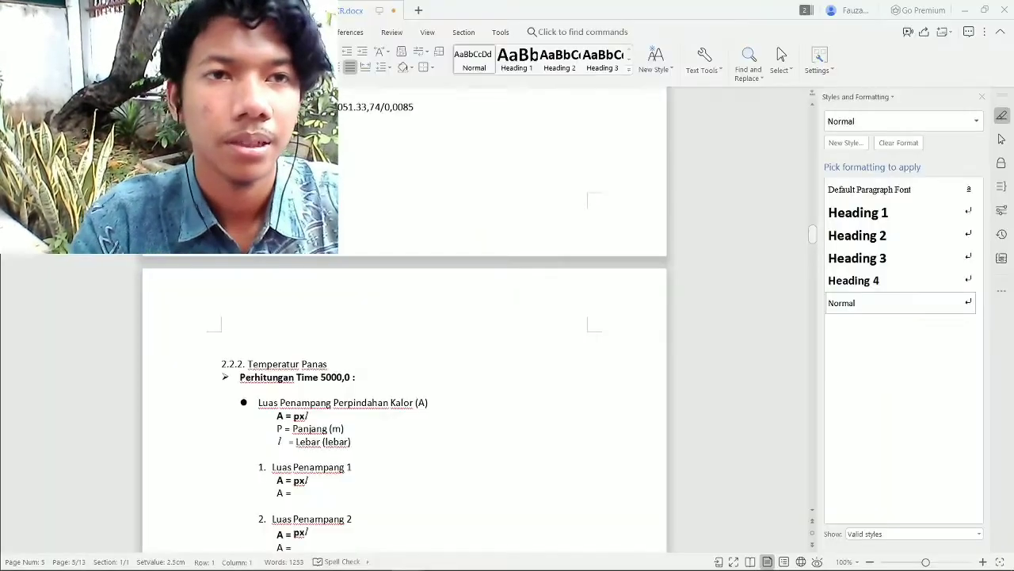
{"action": "key", "text": "alt+Tab"}
{"action": "scroll", "coordinate": [450, 314], "scroll_direction": "down", "scroll_amount": 8}
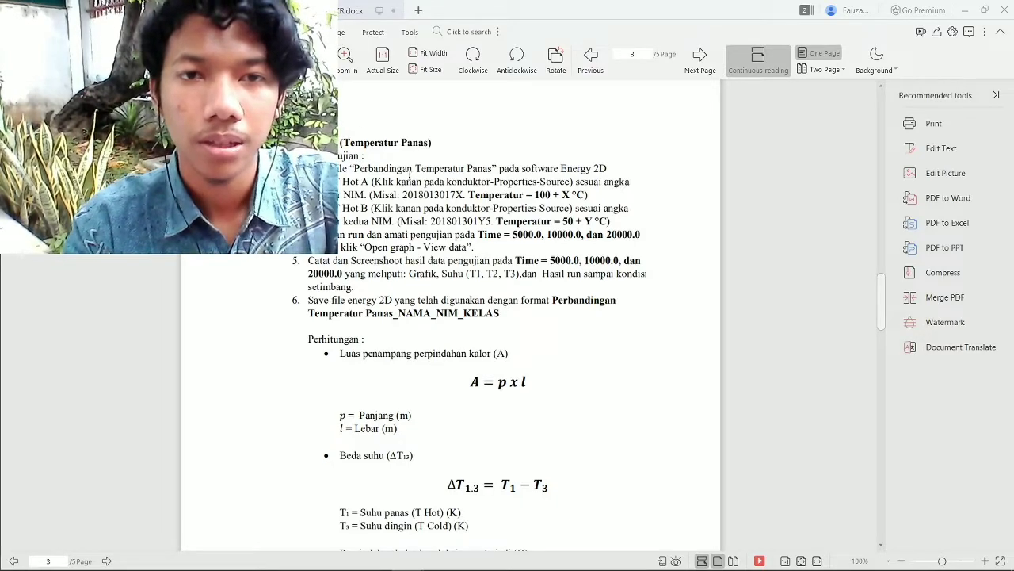
- In File Explorer, go to Praktikum > Praktikum Perpindahan Kalor and open the hot-temperature comparison file in Energy2D
{"action": "key", "text": "alt+Tab"}
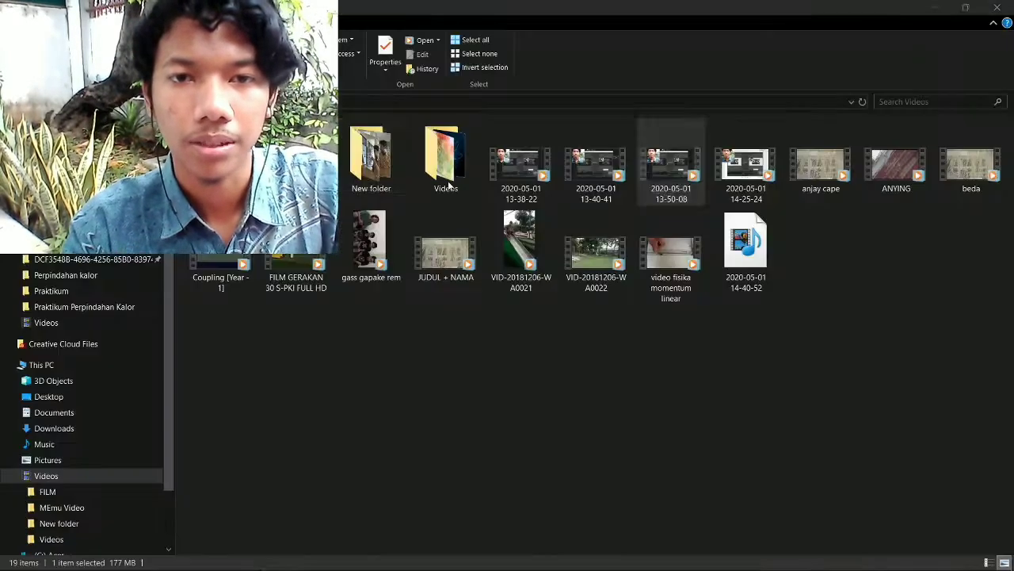
{"action": "left_click", "coordinate": [97, 293]}
{"action": "left_click", "coordinate": [261, 157]}
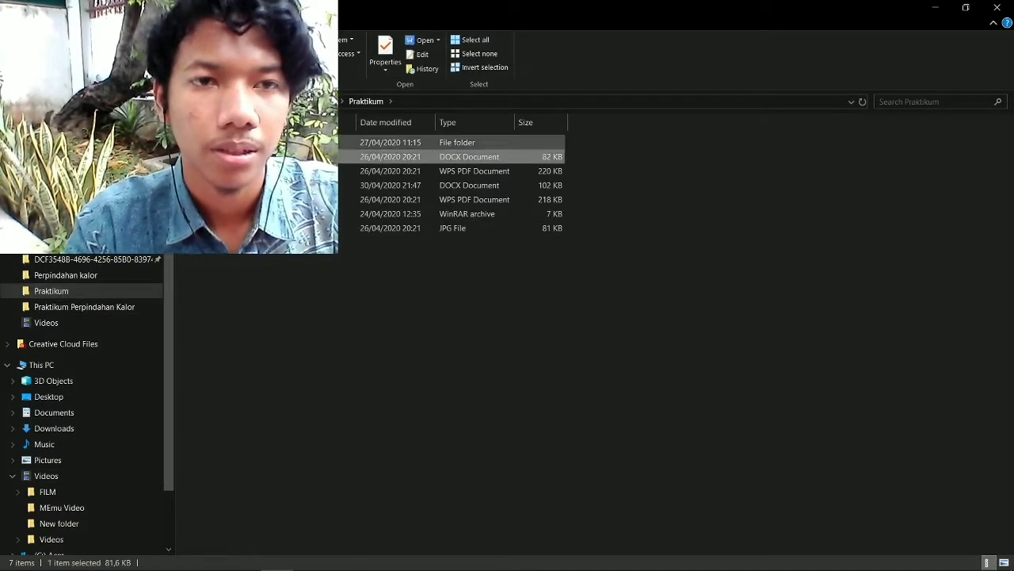
{"action": "left_click", "coordinate": [262, 142]}
{"action": "key", "text": "Return"}
{"action": "key", "text": "Down"}
{"action": "key", "text": "Down"}
{"action": "key", "text": "Down"}
{"action": "key", "text": "Down"}
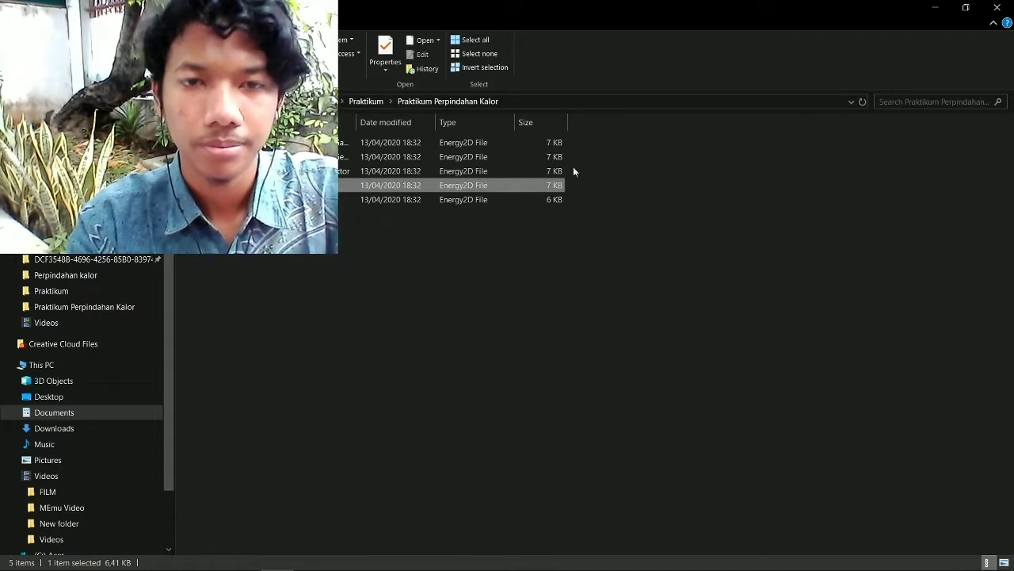
{"action": "key", "text": "Return"}
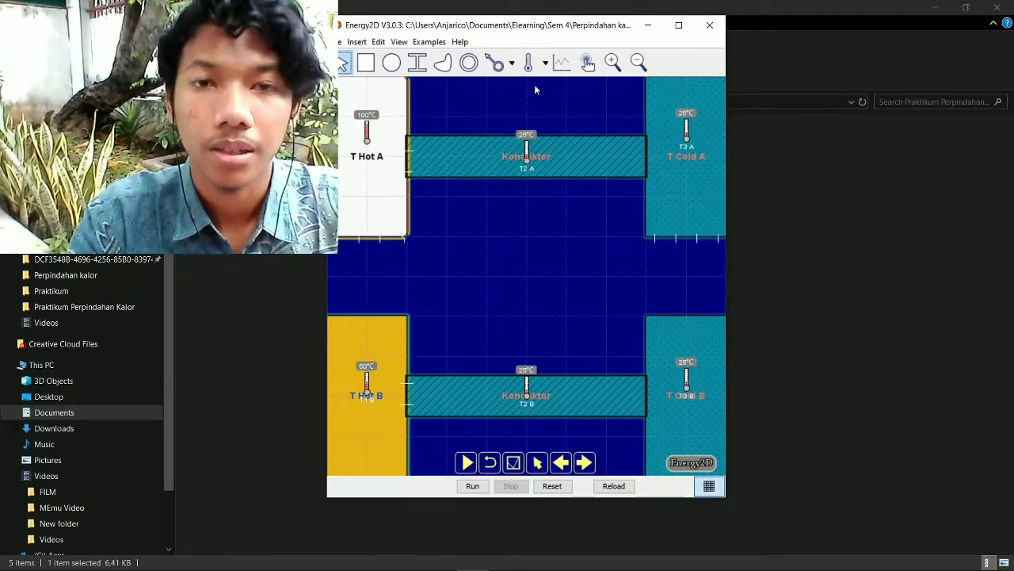
- Check the temperature rule in the instructions, and enter 103 °C as the source temperature of the Konduktor between T Hot A and T Cold A
{"action": "key", "text": "alt+Tab"}
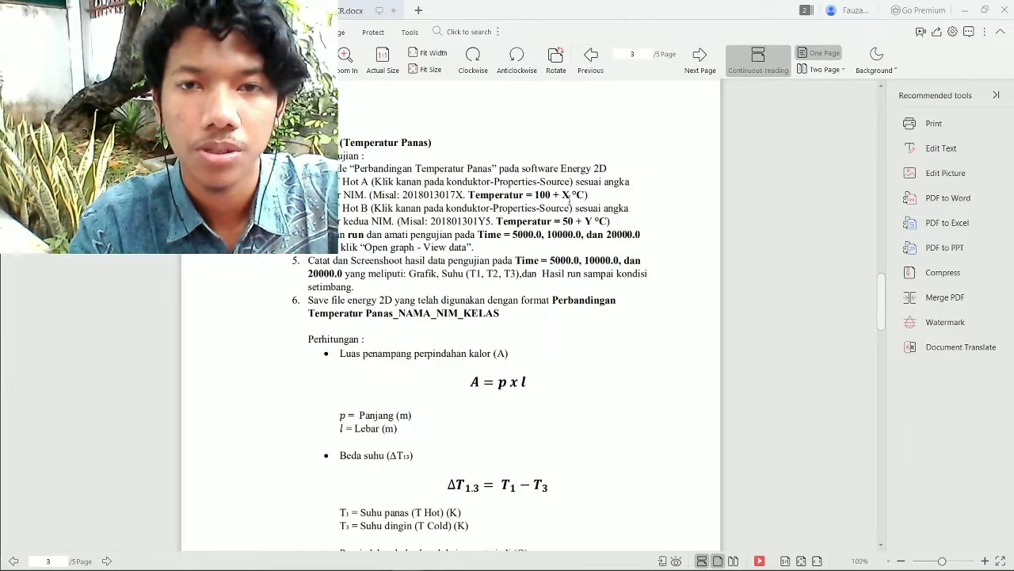
{"action": "key", "text": "alt+Tab"}
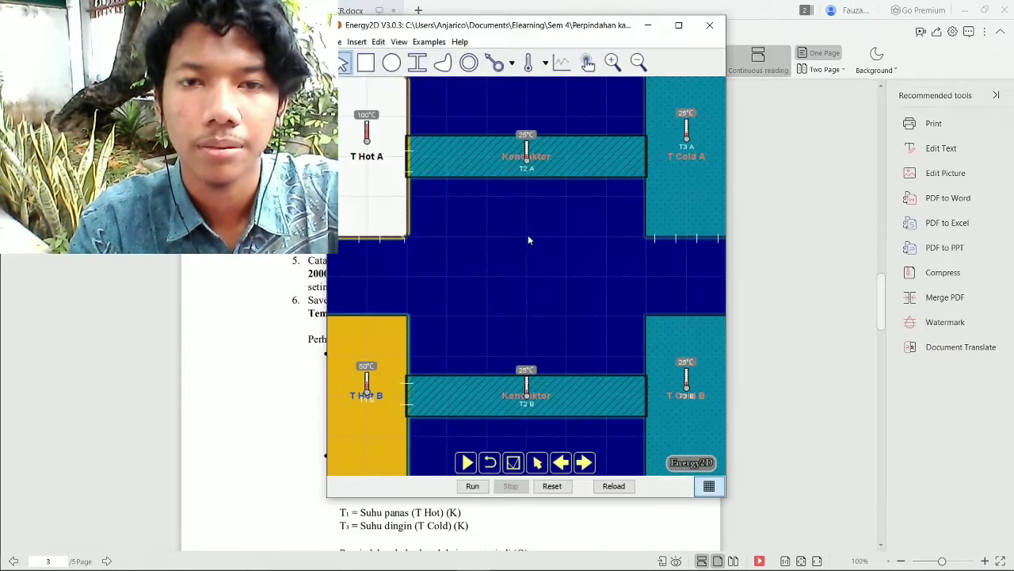
{"action": "left_click", "coordinate": [468, 173]}
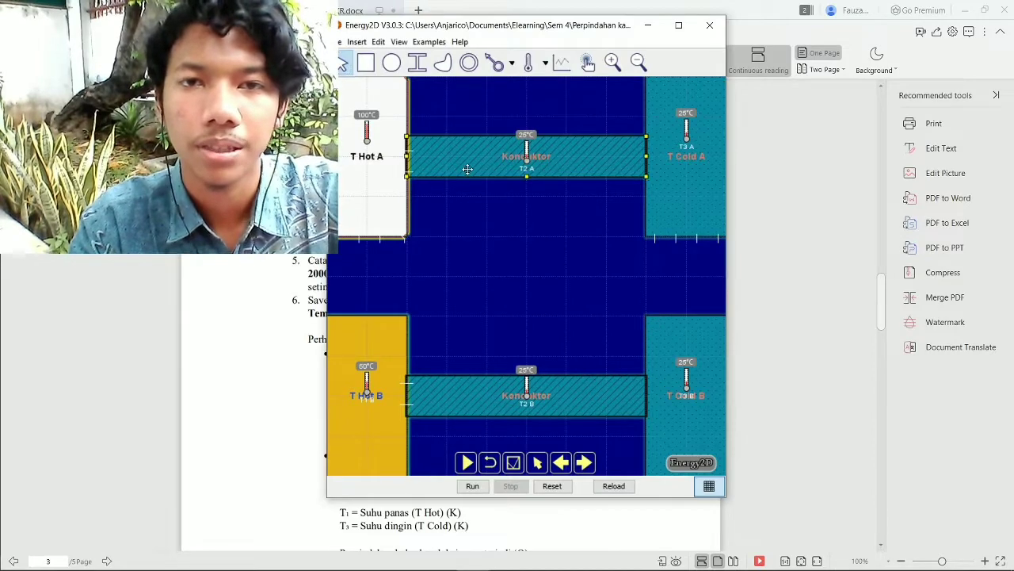
{"action": "right_click", "coordinate": [468, 173]}
{"action": "left_click", "coordinate": [505, 229]}
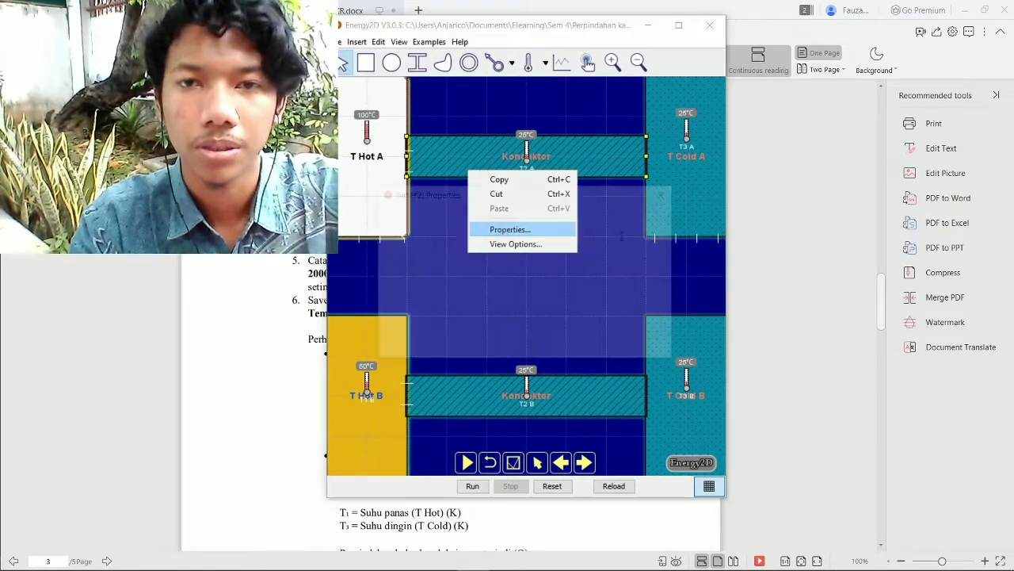
{"action": "left_click", "coordinate": [435, 220]}
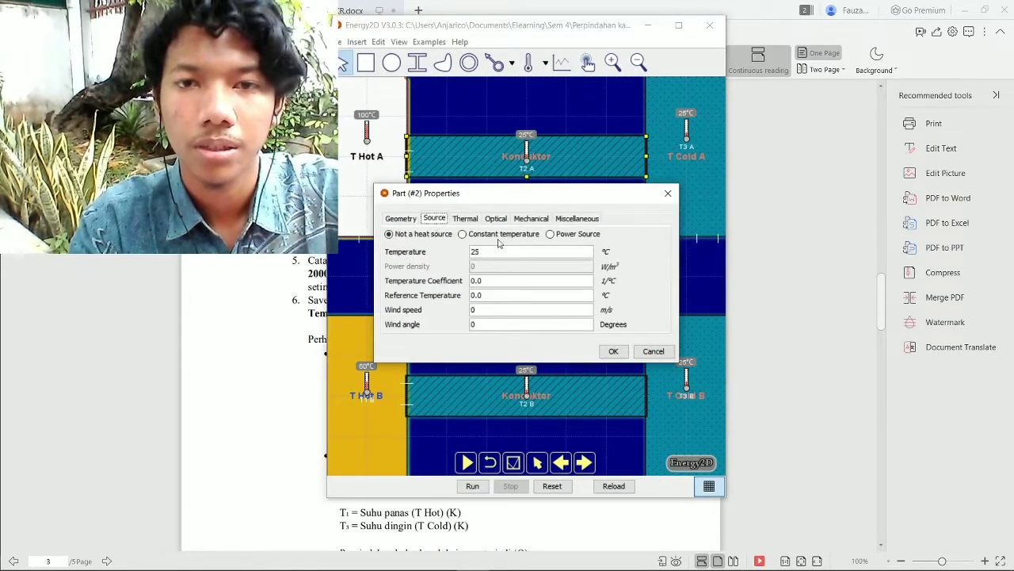
{"action": "left_click", "coordinate": [519, 251]}
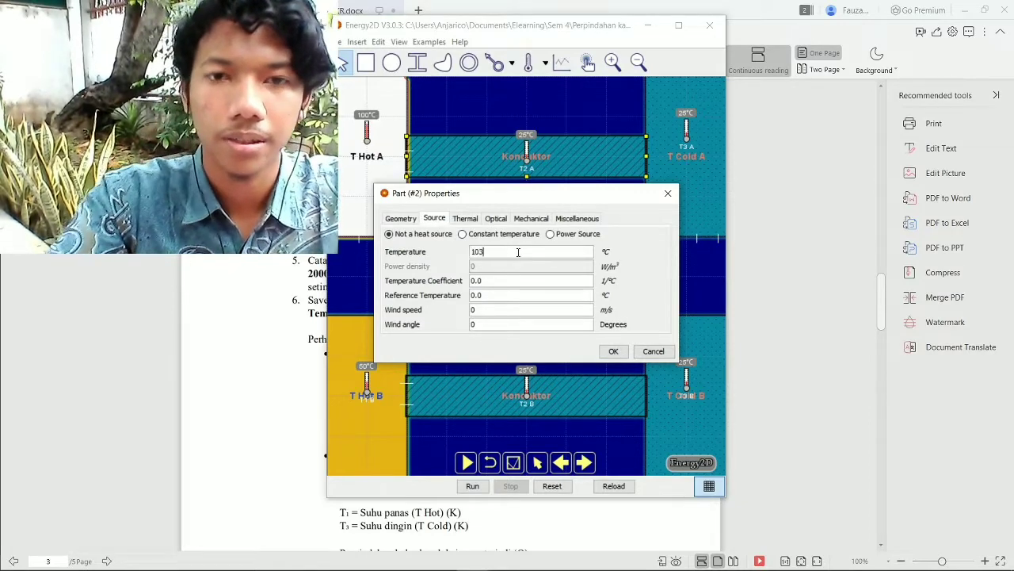
- Set the source temperature of the upper conductor to 103 °C
{"action": "type", "text": "103"}
{"action": "key", "text": "Return"}
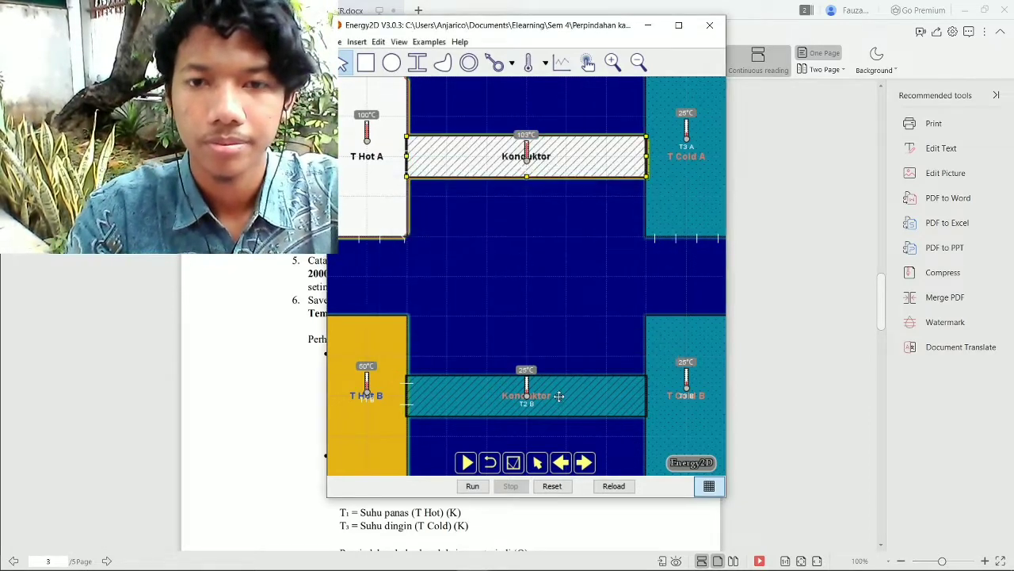
- Check the temperature rule in the test instructions and set the lower conductor's source temperature to 57 °C
{"action": "key", "text": "alt+Tab"}
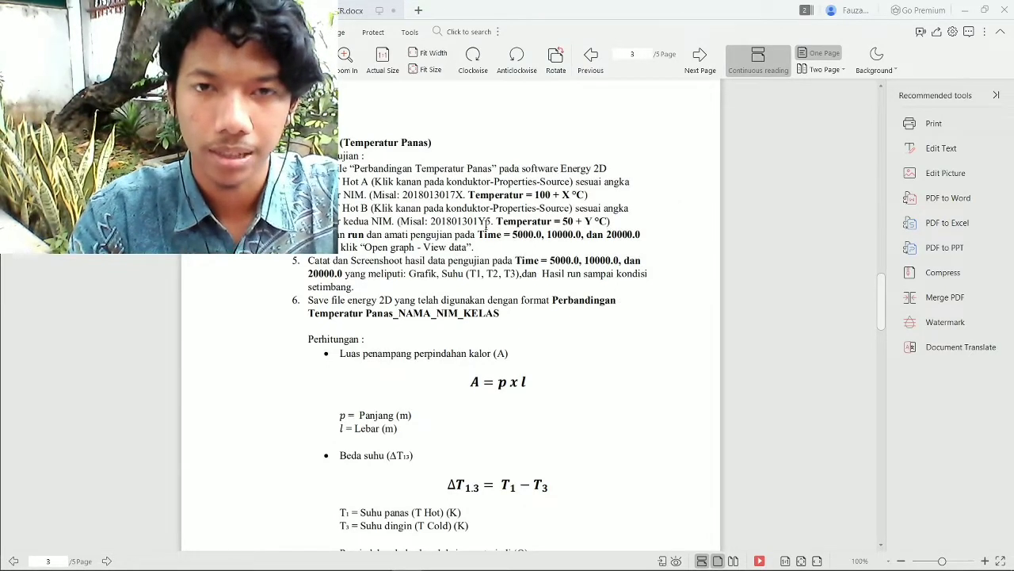
{"action": "key", "text": "alt+Tab"}
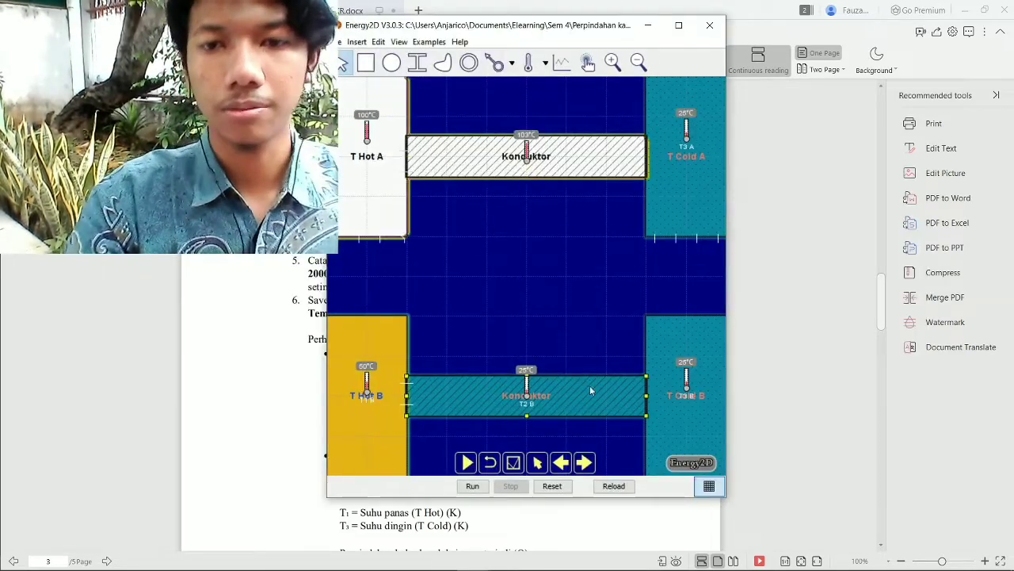
{"action": "right_click", "coordinate": [590, 385]}
{"action": "left_click", "coordinate": [637, 446]}
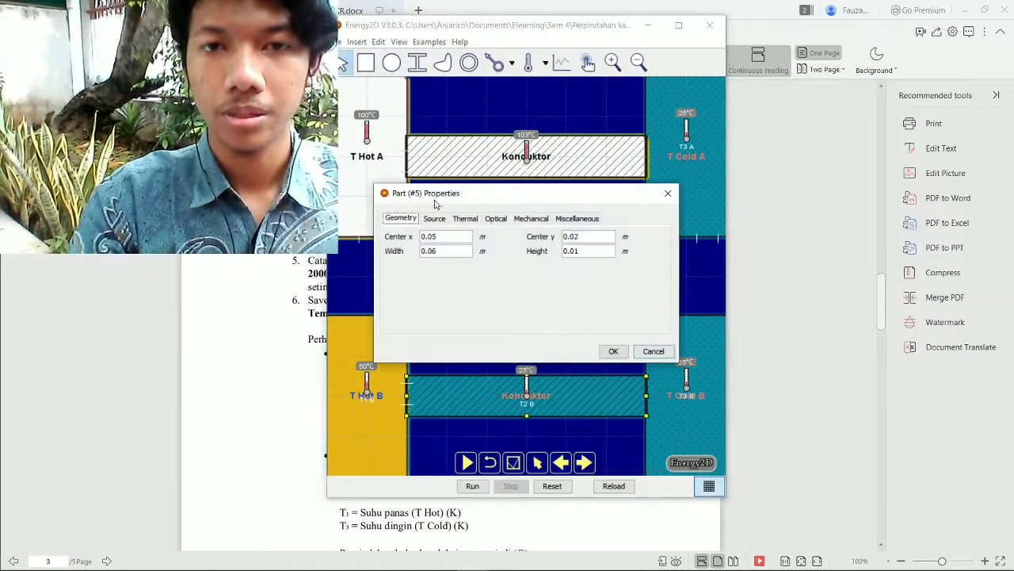
{"action": "left_click", "coordinate": [435, 219]}
{"action": "left_click", "coordinate": [516, 251]}
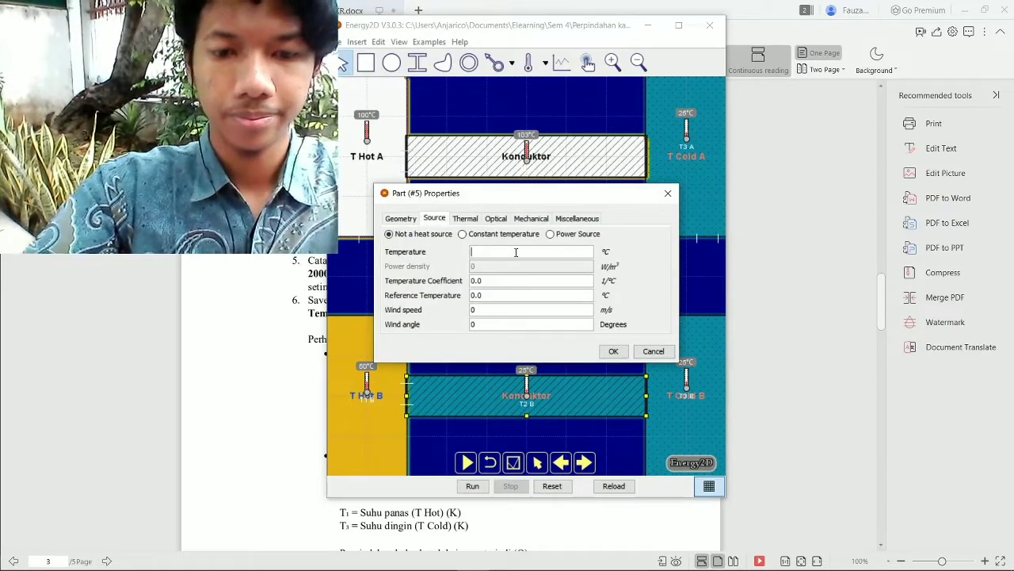
{"action": "type", "text": "57"}
{"action": "key", "text": "Return"}
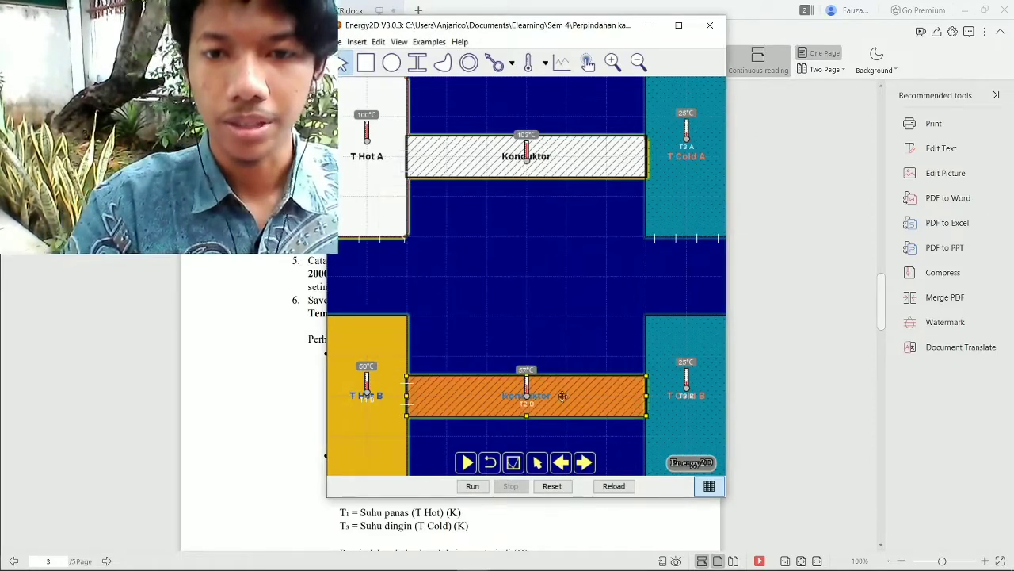
- Look up the upper conductor's geometry and enter 0,01.0,06 as A for Luas Penampang 1 under Temperatur Panas in the WPS report
{"action": "key", "text": "alt+Tab"}
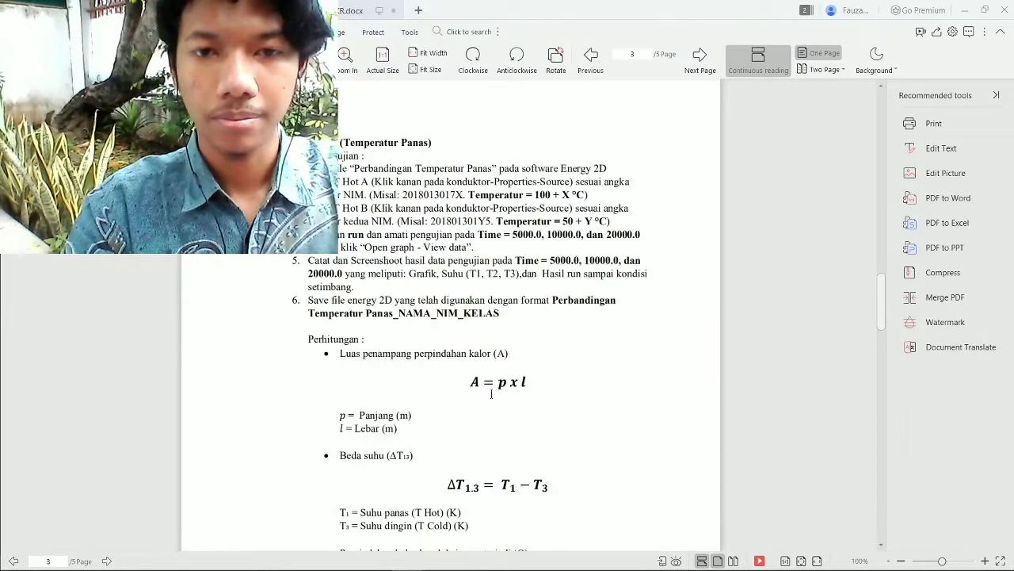
{"action": "key", "text": "alt+Tab"}
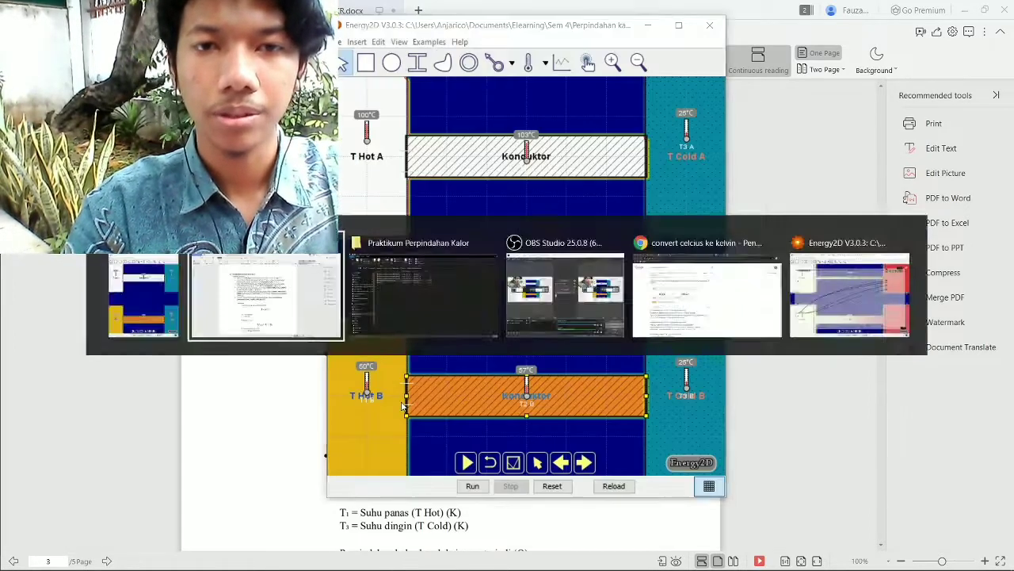
{"action": "left_click", "coordinate": [319, 10]}
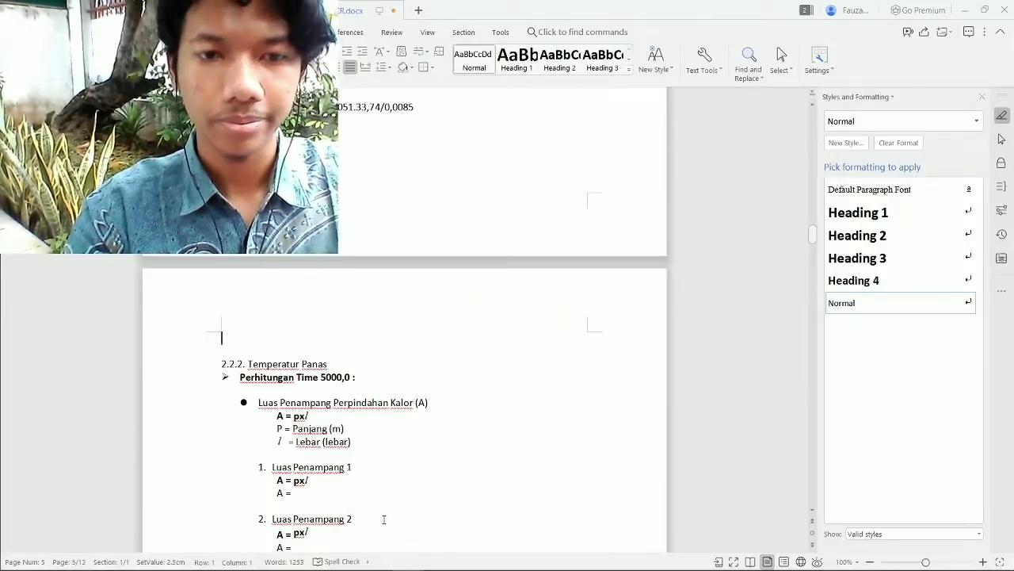
{"action": "key", "text": "Down"}
{"action": "key", "text": "Down"}
{"action": "key", "text": "Down"}
{"action": "key", "text": "Down"}
{"action": "key", "text": "Down"}
{"action": "key", "text": "Down"}
{"action": "key", "text": "Down"}
{"action": "key", "text": "Down"}
{"action": "key", "text": "Down"}
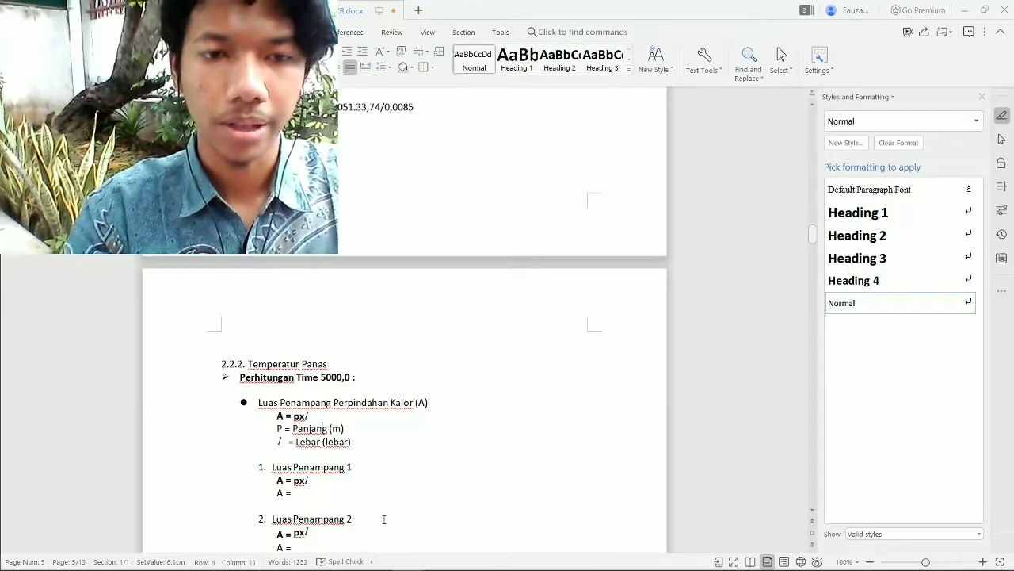
{"action": "key", "text": "Down"}
{"action": "key", "text": "Down"}
{"action": "key", "text": "End"}
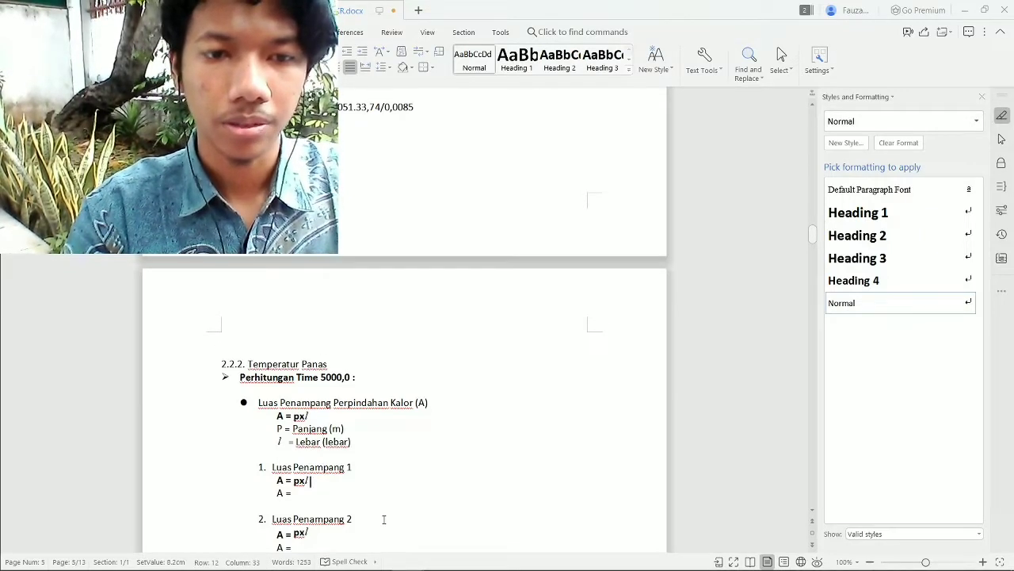
{"action": "key", "text": "Down"}
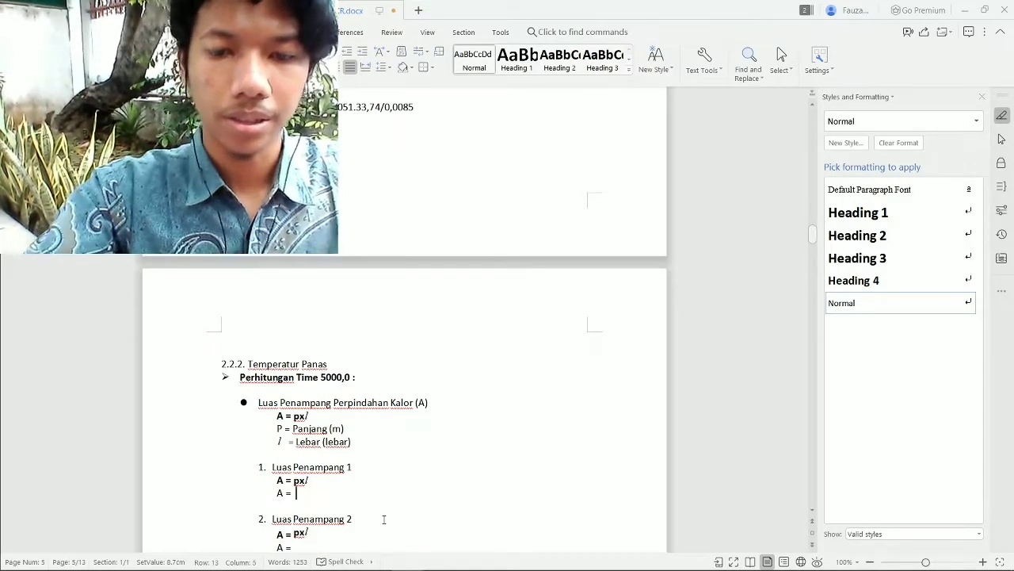
{"action": "key", "text": "alt+Tab"}
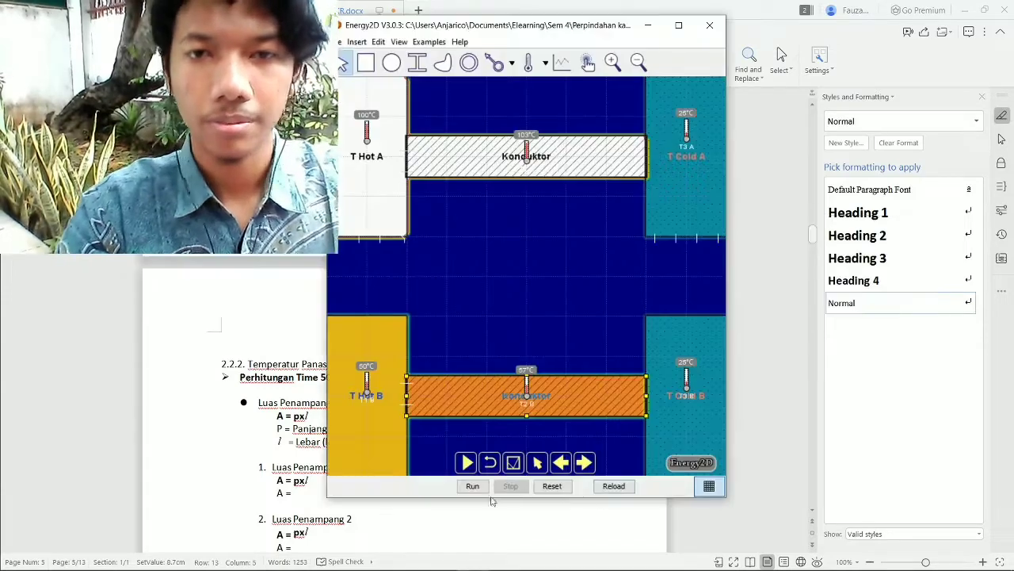
{"action": "right_click", "coordinate": [585, 176]}
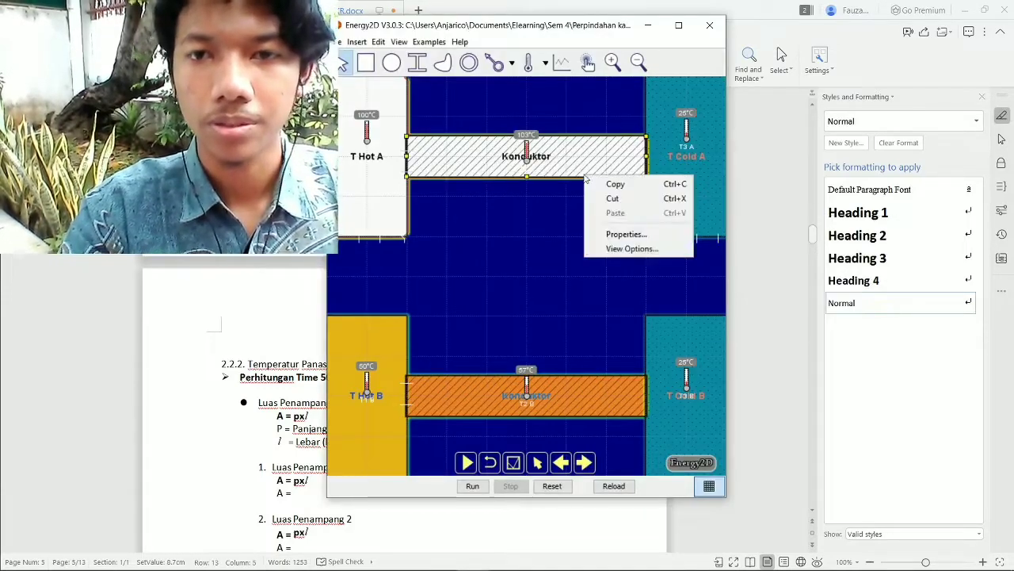
{"action": "left_click", "coordinate": [626, 233]}
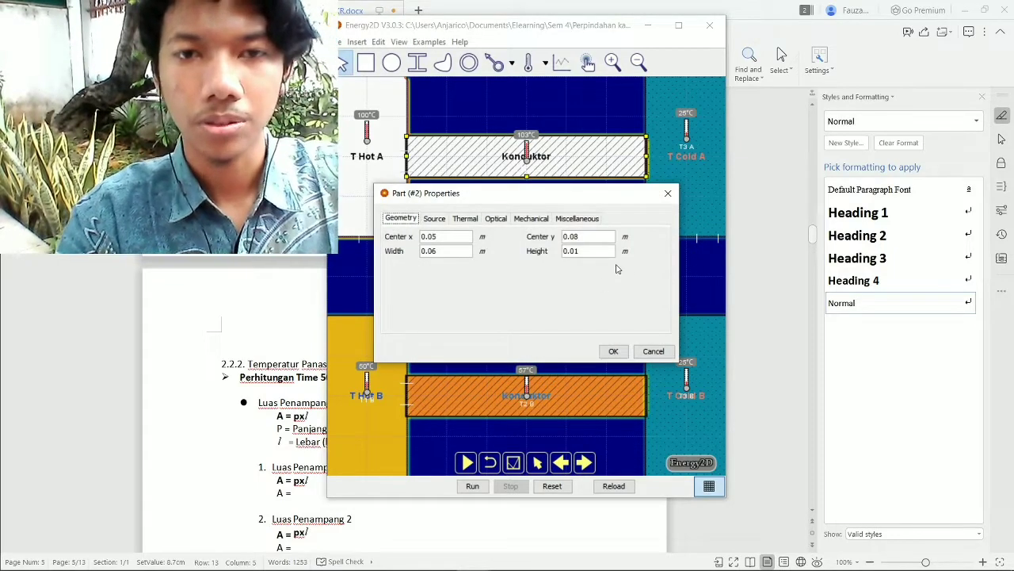
{"action": "key", "text": "alt+Tab"}
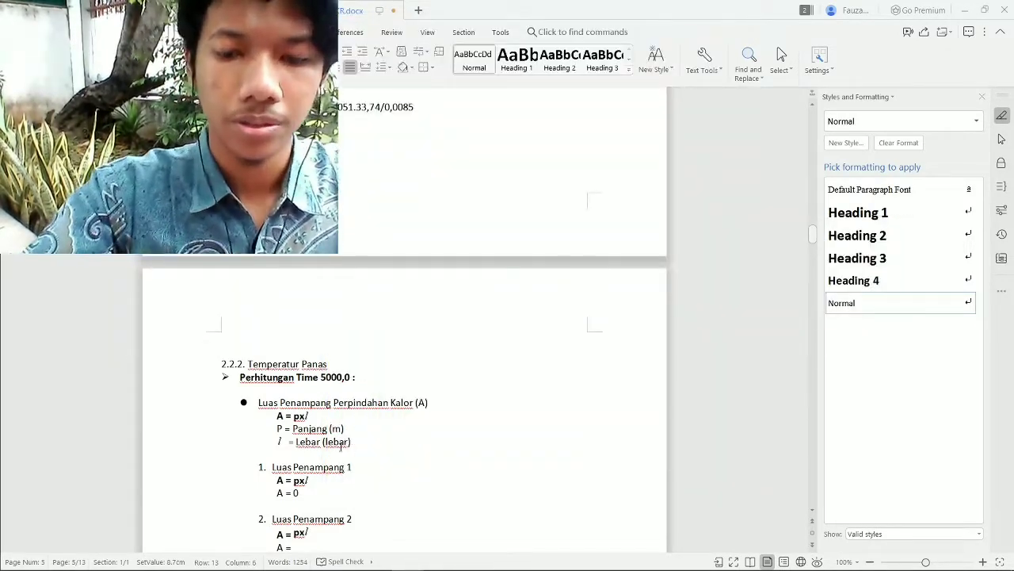
{"action": "type", "text": ".0,06"}
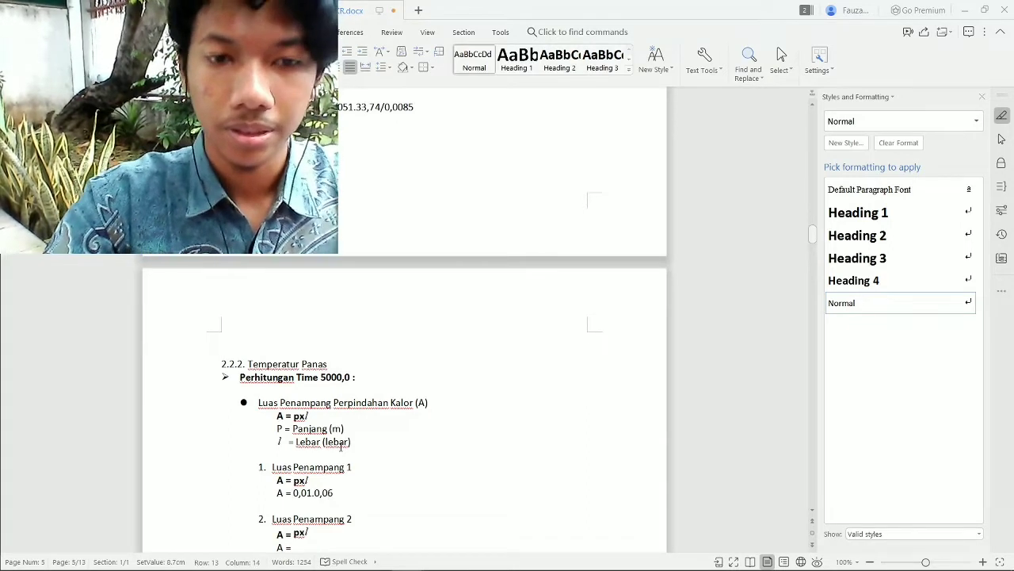
{"action": "key", "text": "Return"}
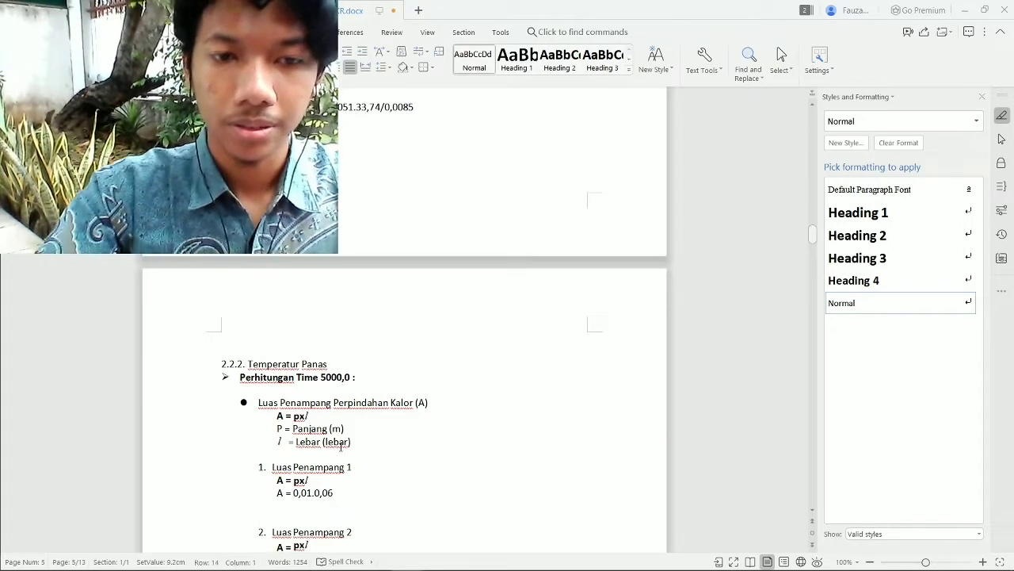
- Look up the lower conductor's geometry in Energy2D and enter 0,01.0,06 as A for Luas Penampang 2 in the report
{"action": "key", "text": "Down"}
{"action": "key", "text": "Down"}
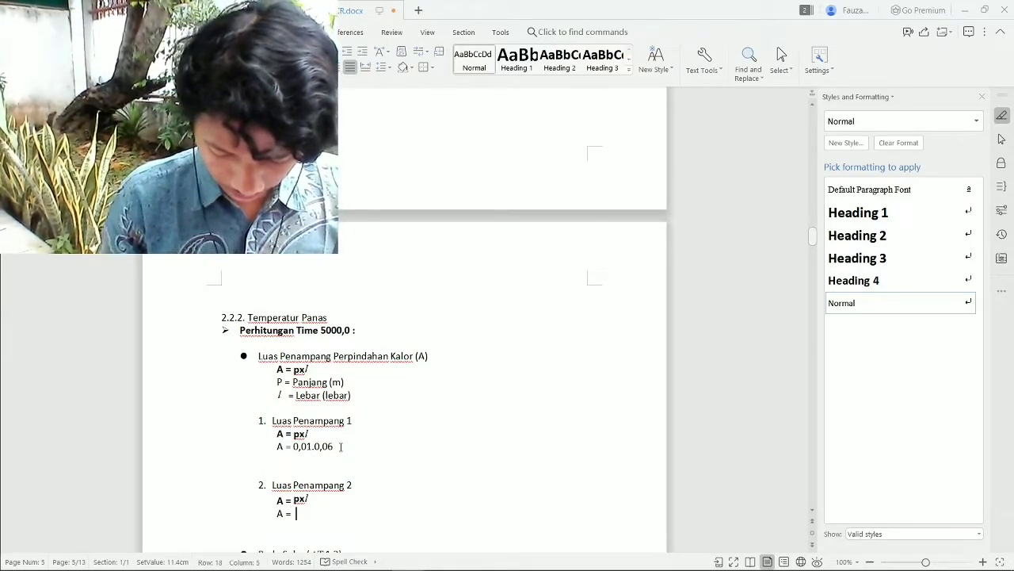
{"action": "key", "text": "alt+Tab"}
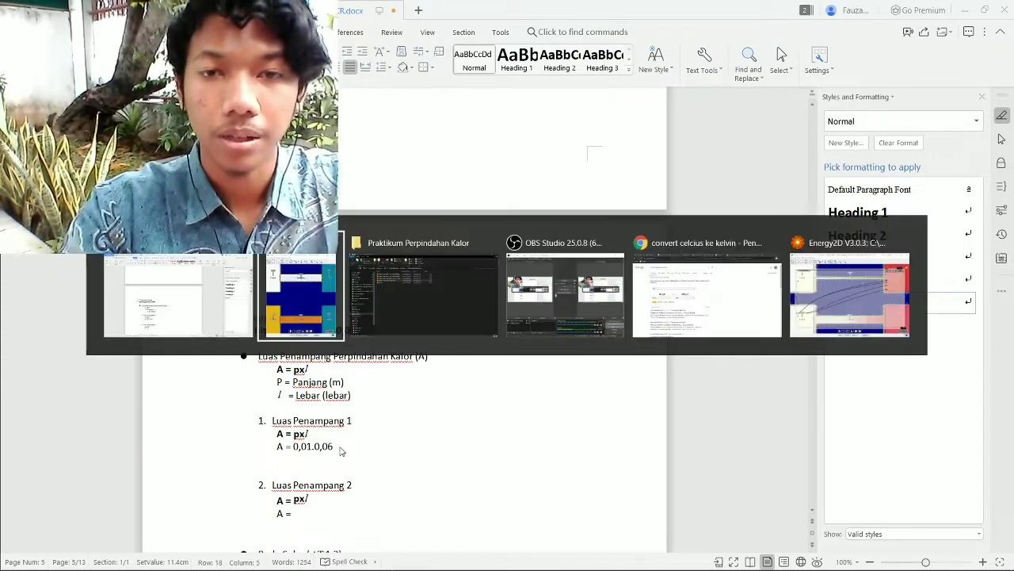
{"action": "left_click", "coordinate": [653, 351]}
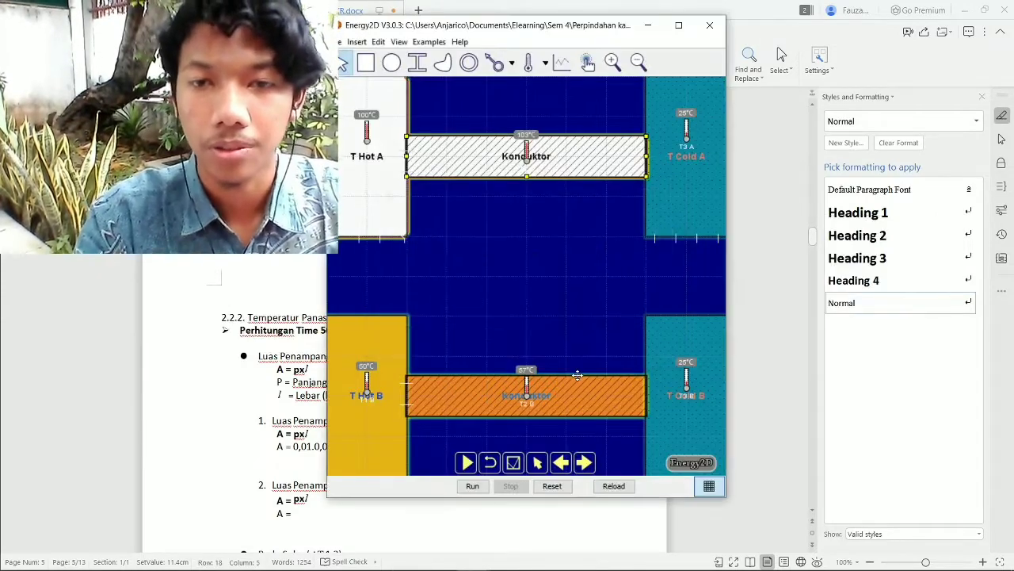
{"action": "right_click", "coordinate": [576, 388]}
{"action": "left_click", "coordinate": [616, 444]}
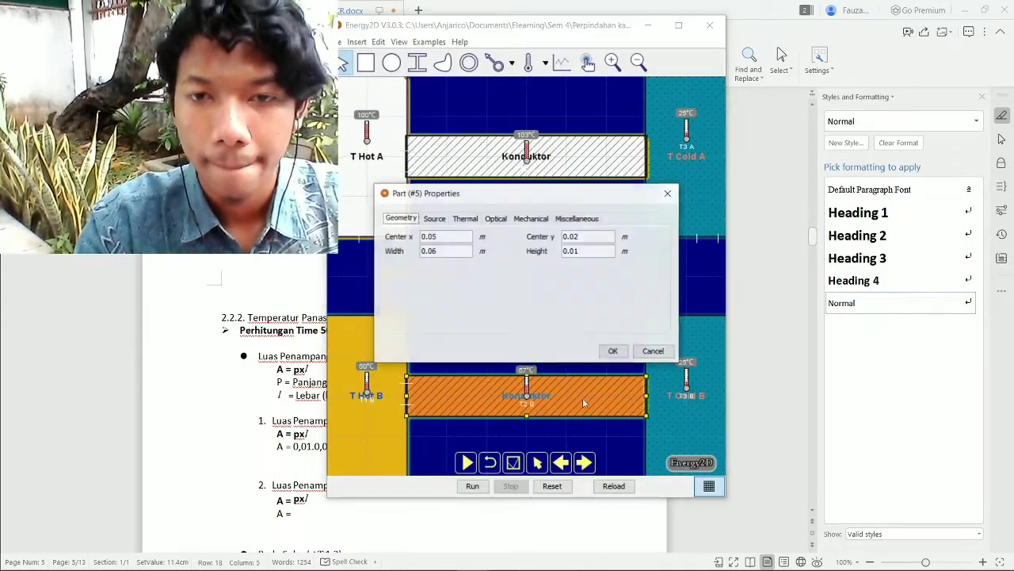
{"action": "key", "text": "alt+Tab"}
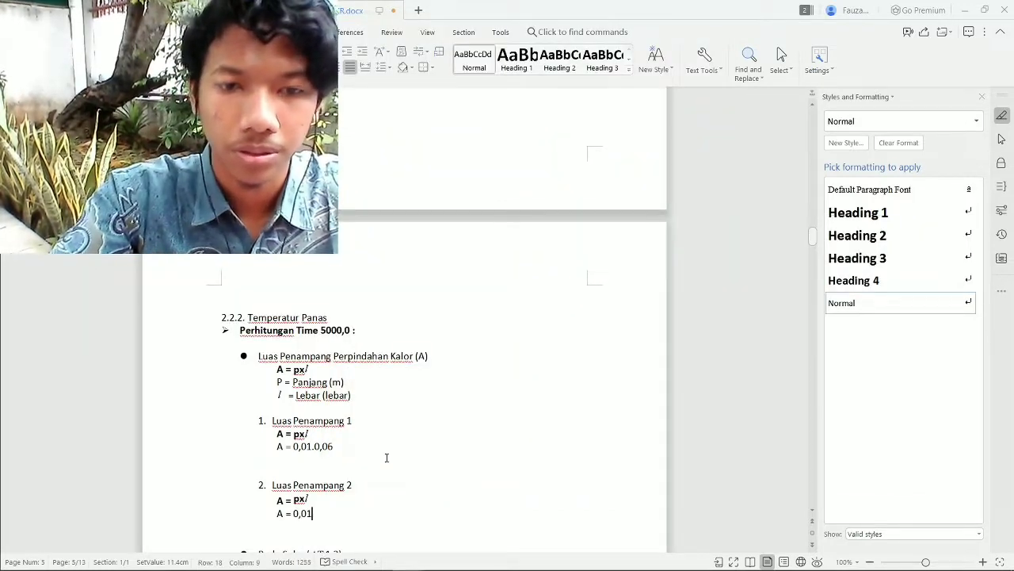
{"action": "type", "text": ".0,06"}
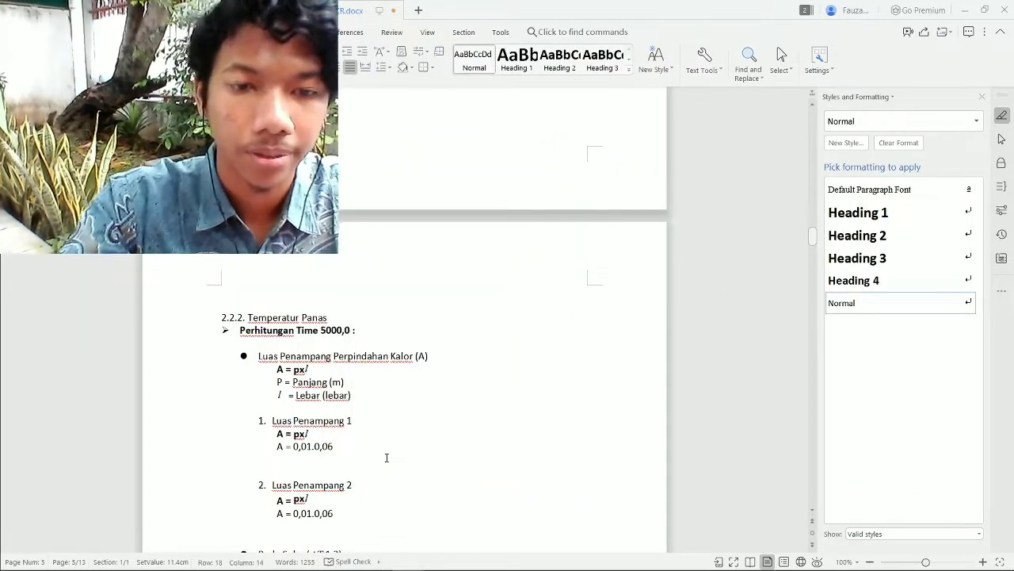
- Review the Beda Suhu section of the report and check the instructions for the required test times
{"action": "key", "text": "Down"}
{"action": "key", "text": "Down"}
{"action": "key", "text": "Down"}
{"action": "key", "text": "Down"}
{"action": "key", "text": "Down"}
{"action": "key", "text": "Down"}
{"action": "key", "text": "Down"}
{"action": "key", "text": "Down"}
{"action": "key", "text": "Down"}
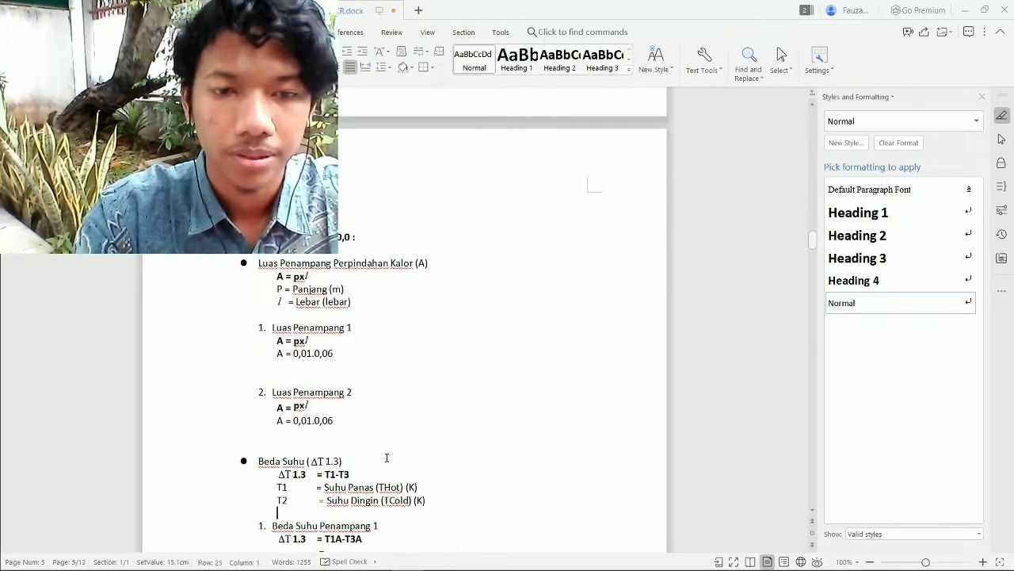
{"action": "key", "text": "Down"}
{"action": "key", "text": "alt+Tab"}
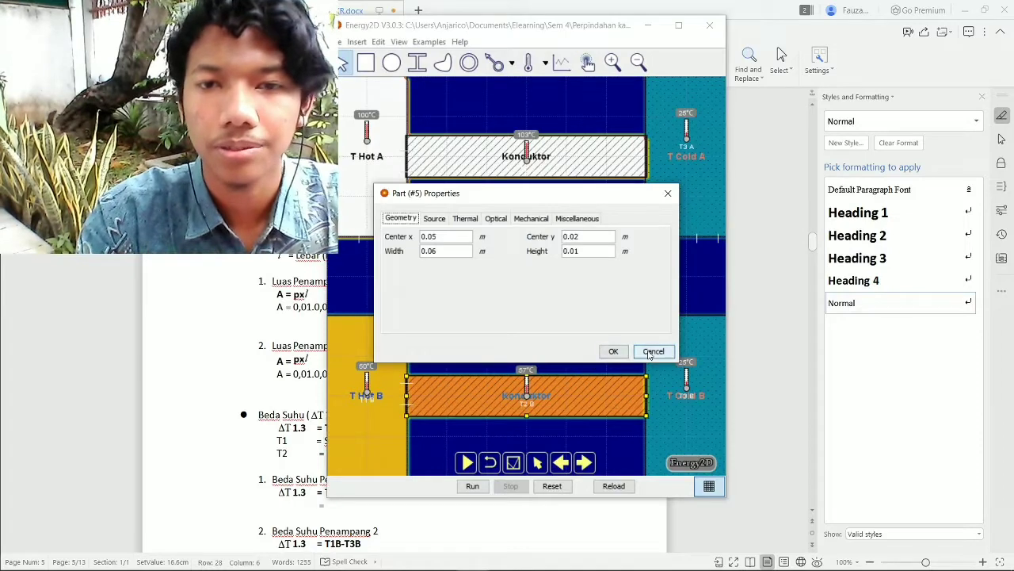
{"action": "left_click", "coordinate": [214, 10]}
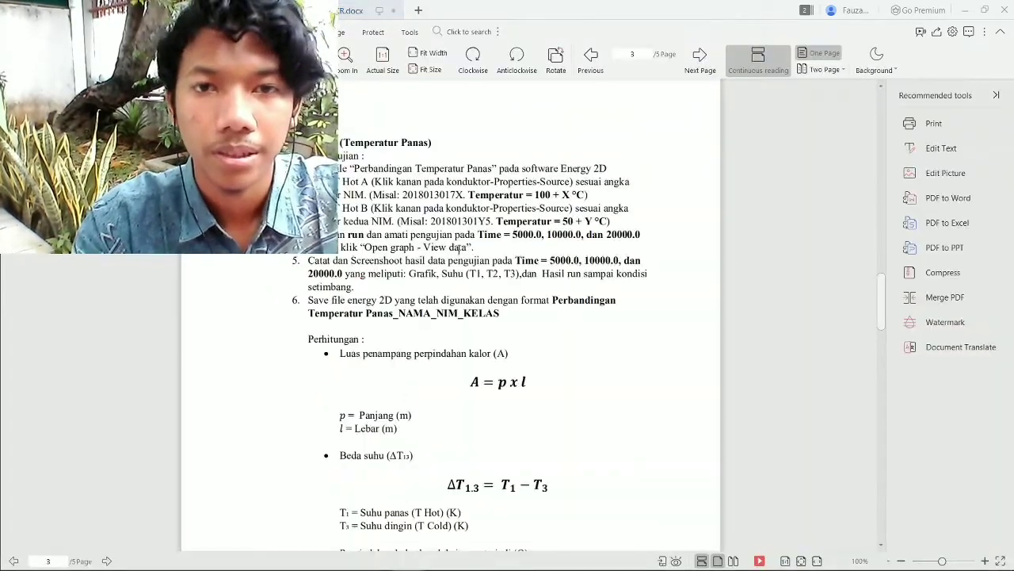
{"action": "key", "text": "alt+Tab"}
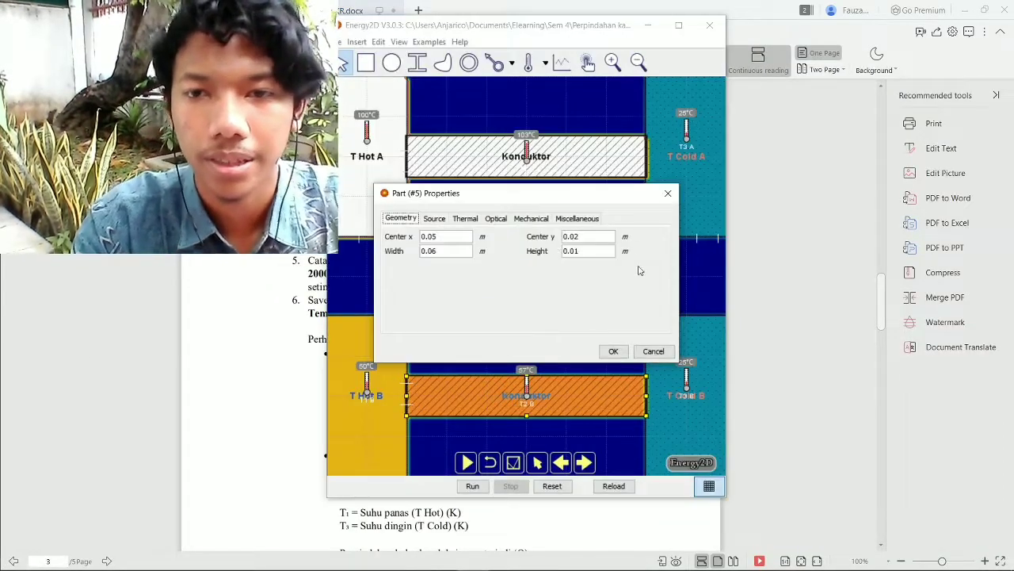
- Close the lower conductor's properties without changes, run the Energy2D simulation and open its temperature graph
{"action": "left_click", "coordinate": [664, 356]}
{"action": "left_click", "coordinate": [465, 464]}
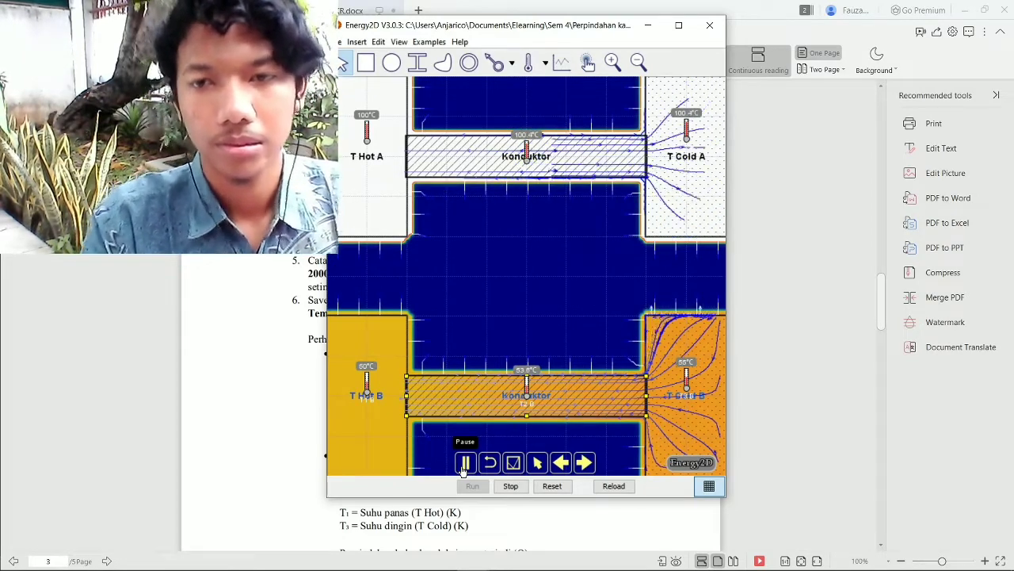
{"action": "left_click", "coordinate": [515, 467]}
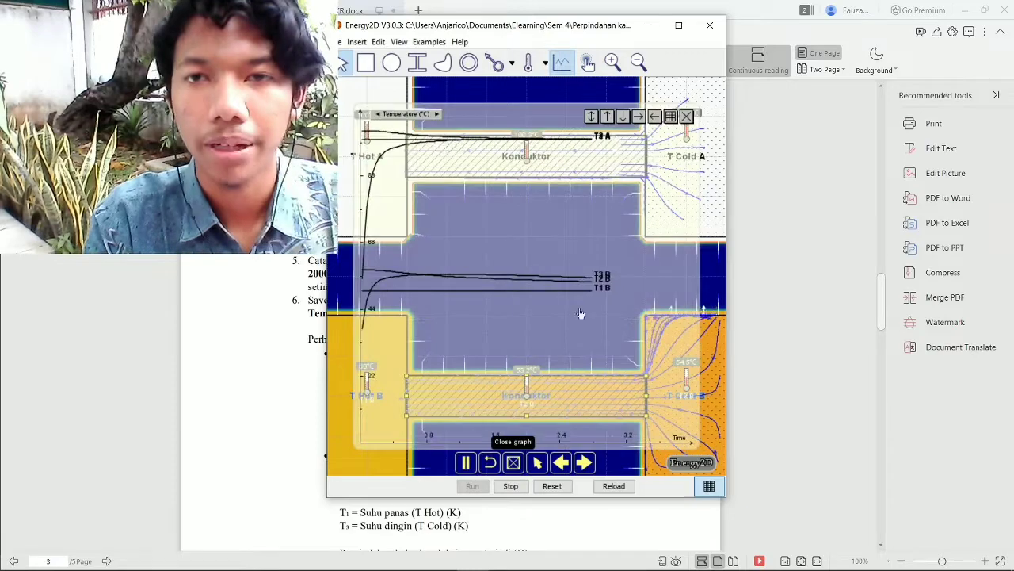
- View the thermometer data table while the simulation runs, and close it
{"action": "left_click", "coordinate": [670, 118]}
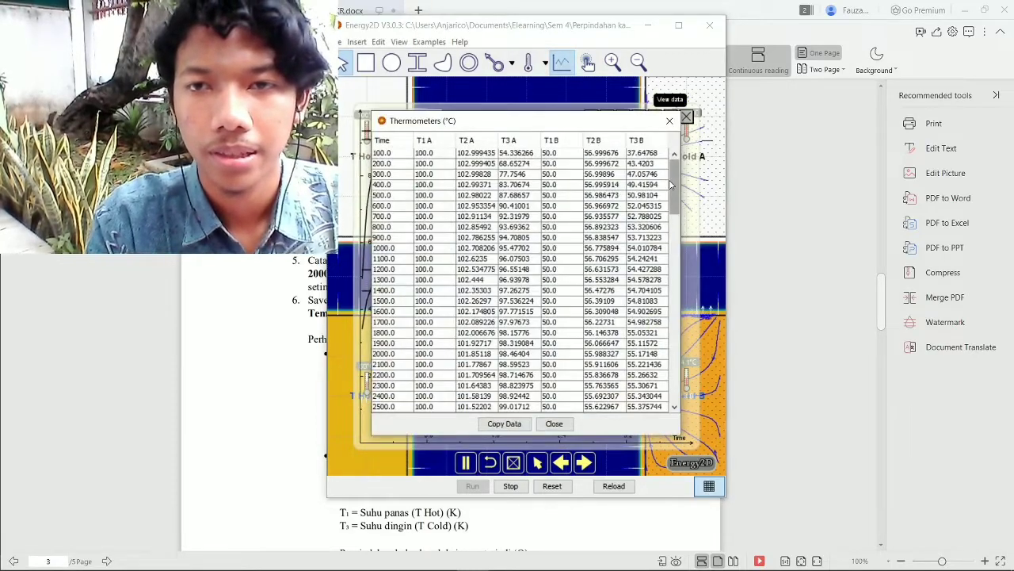
{"action": "left_click_drag", "start_coordinate": [672, 184], "coordinate": [674, 159]}
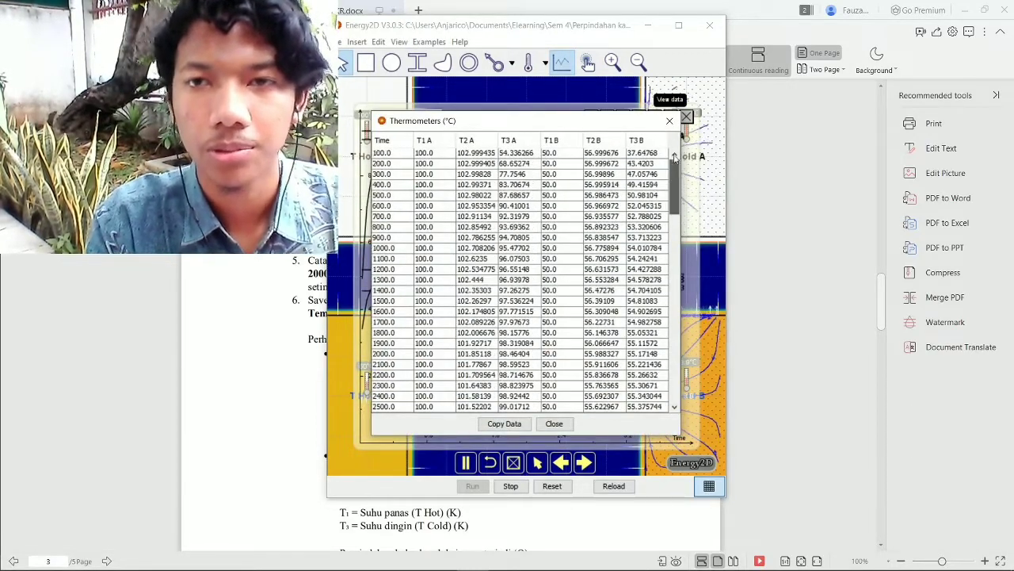
{"action": "left_click", "coordinate": [671, 121]}
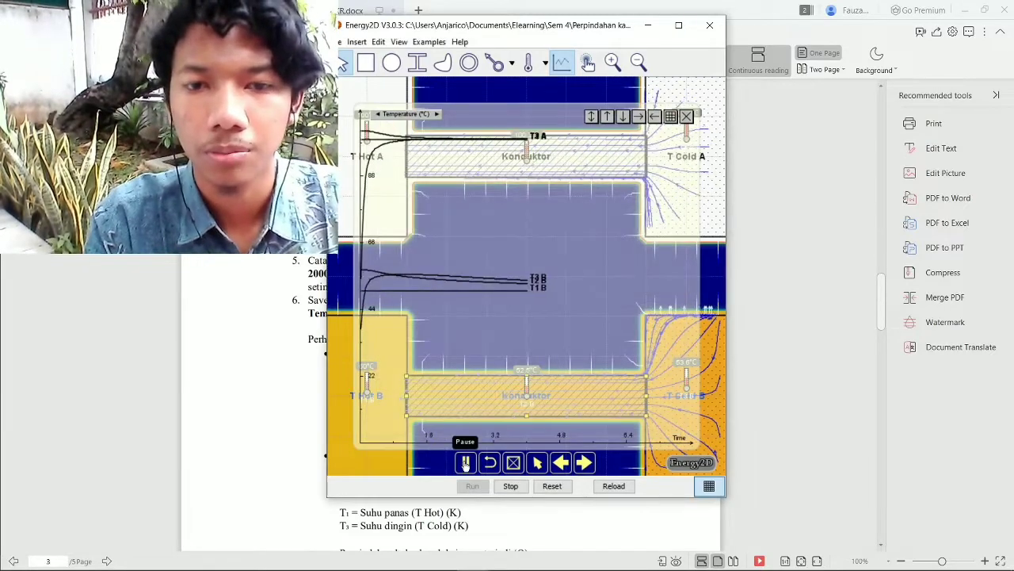
- Pause the simulation and examine the later rows of the thermometer data table
{"action": "left_click", "coordinate": [466, 463]}
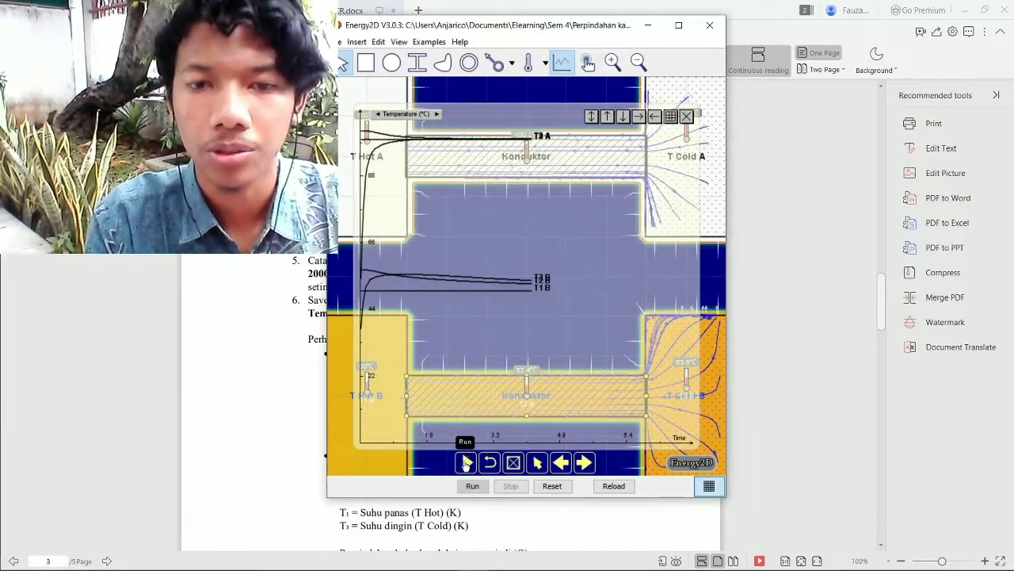
{"action": "left_click", "coordinate": [670, 117]}
{"action": "left_click_drag", "start_coordinate": [675, 168], "coordinate": [683, 387]}
{"action": "left_click", "coordinate": [554, 423]}
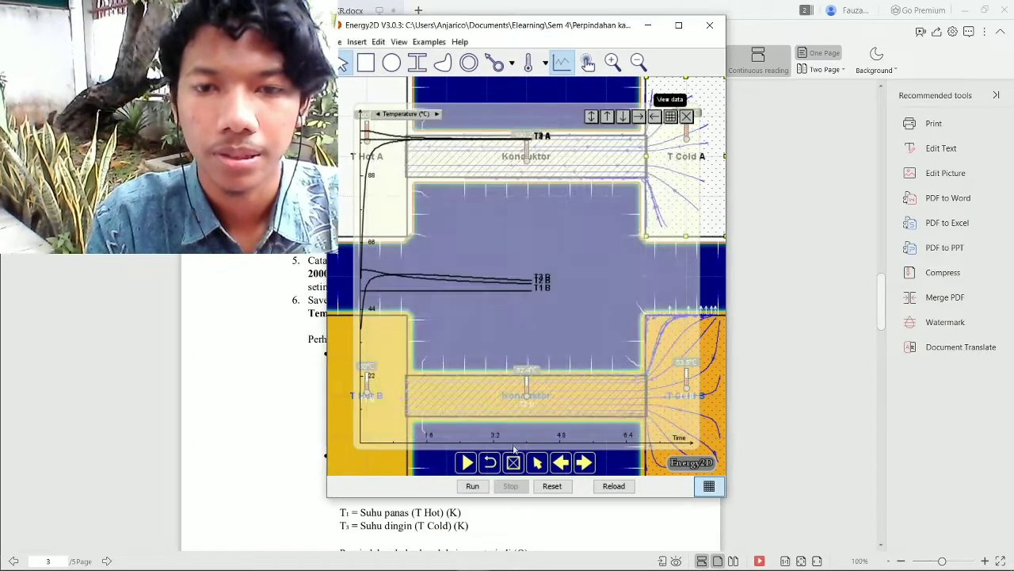
- Run the simulation further, pause it past time 20000.0, and check the thermometer data table before closing it
{"action": "left_click", "coordinate": [466, 464]}
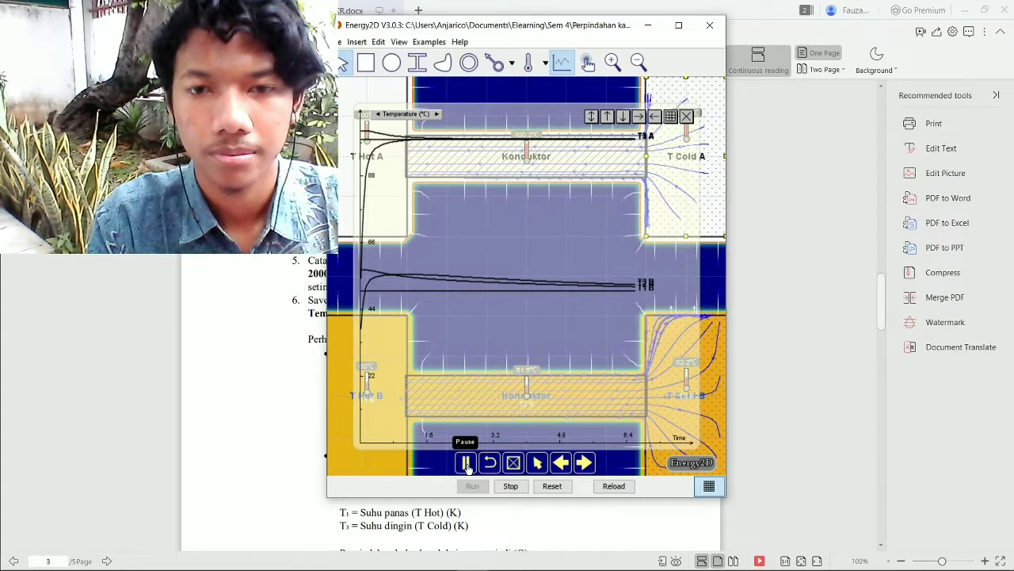
{"action": "left_click", "coordinate": [467, 464]}
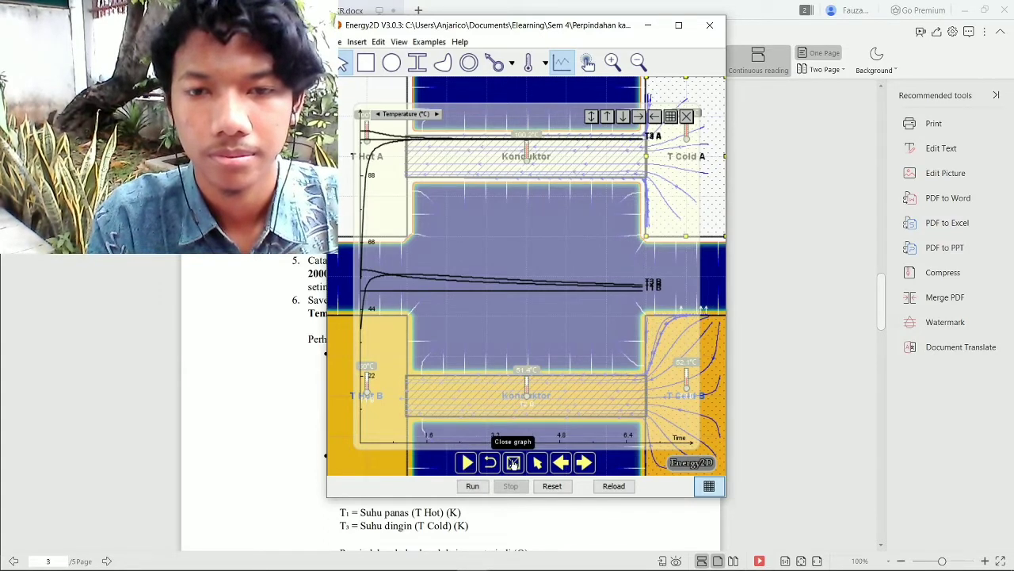
{"action": "left_click", "coordinate": [671, 116]}
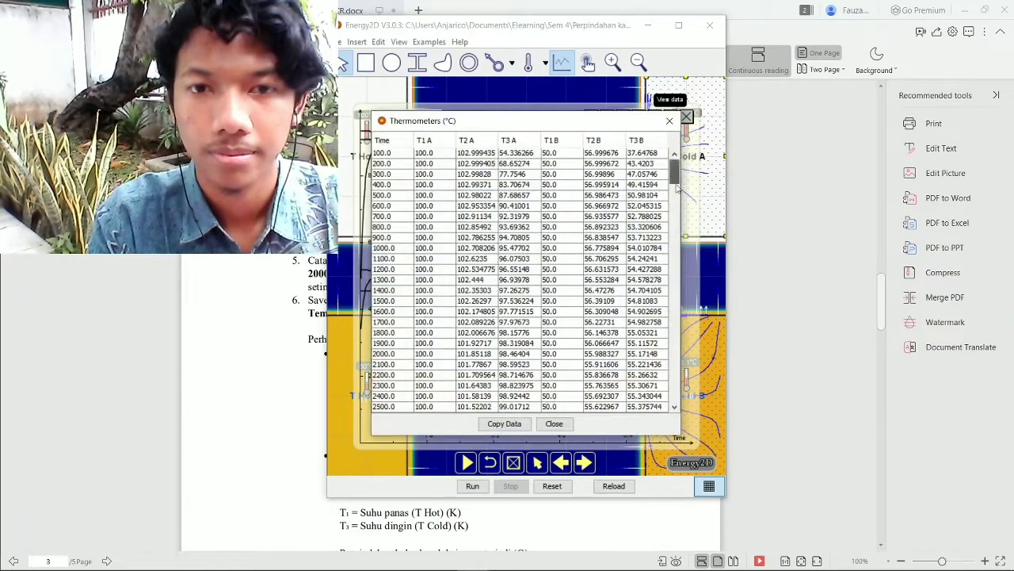
{"action": "left_click_drag", "start_coordinate": [675, 168], "coordinate": [688, 462]}
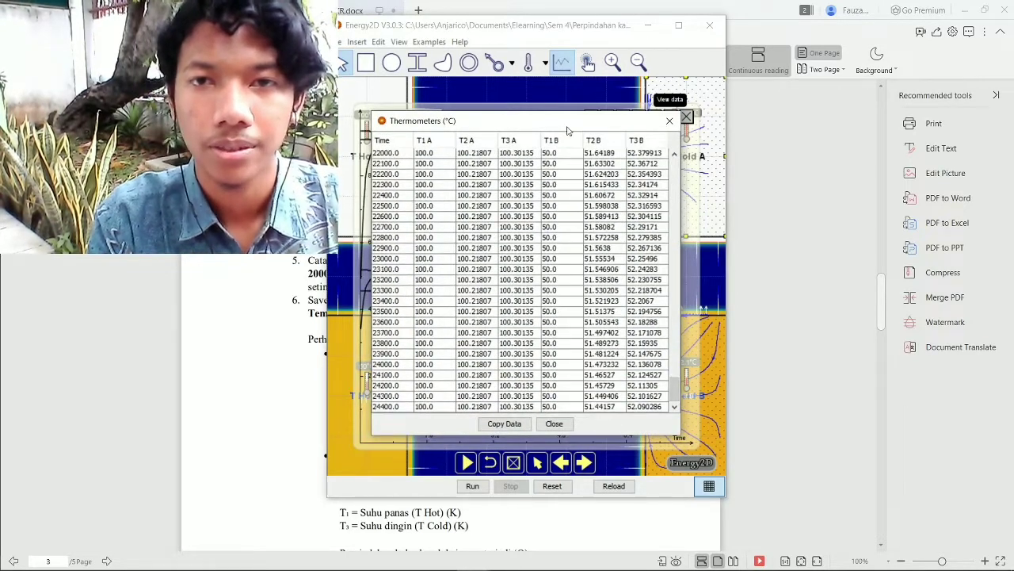
{"action": "left_click_drag", "start_coordinate": [673, 301], "coordinate": [674, 153]}
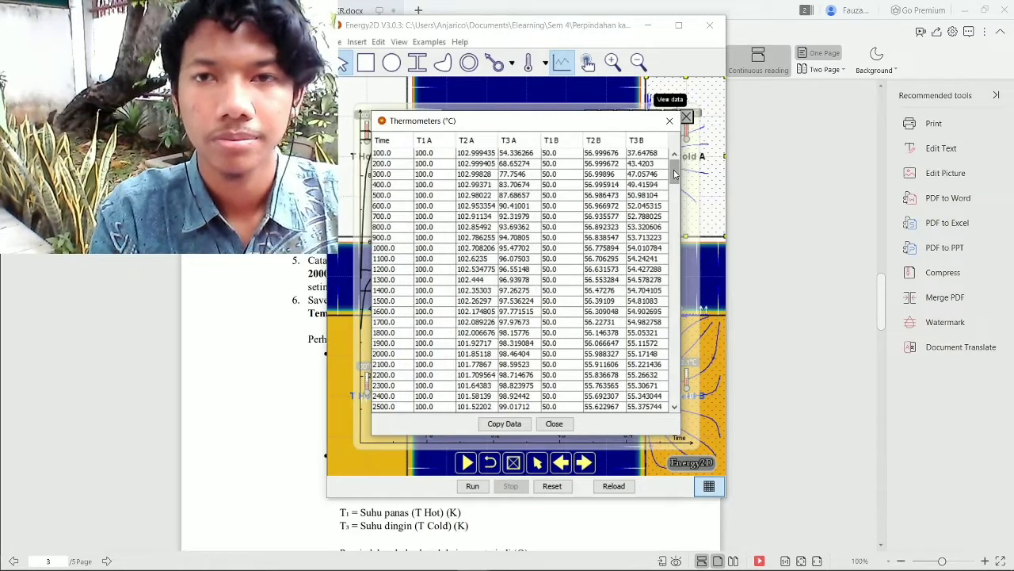
{"action": "left_click", "coordinate": [670, 120]}
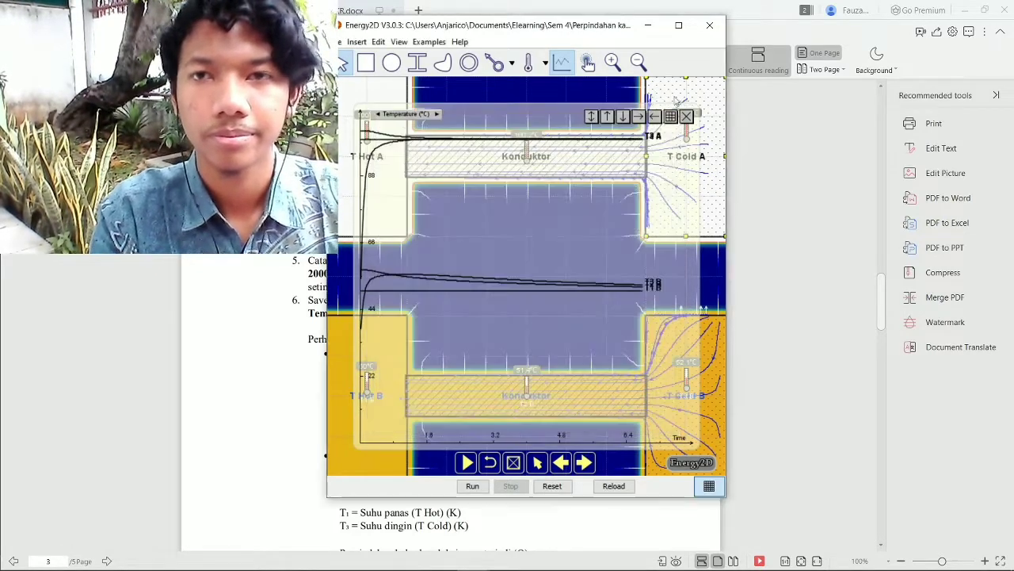
- Minimize Energy2D and switch to the Beda Suhu Penampang 1 calculation in the lab report
{"action": "left_click", "coordinate": [649, 26]}
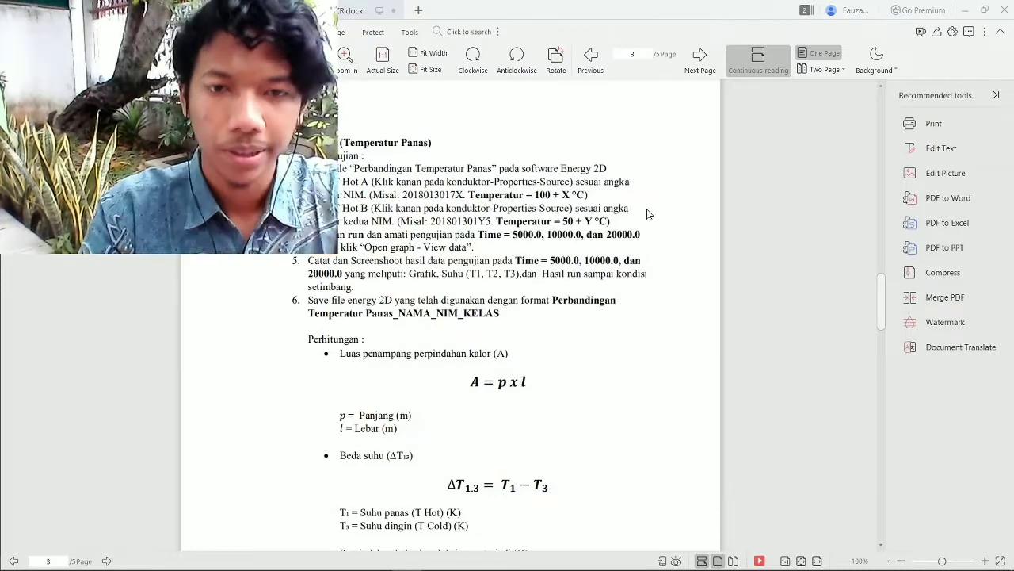
{"action": "key", "text": "alt+Tab"}
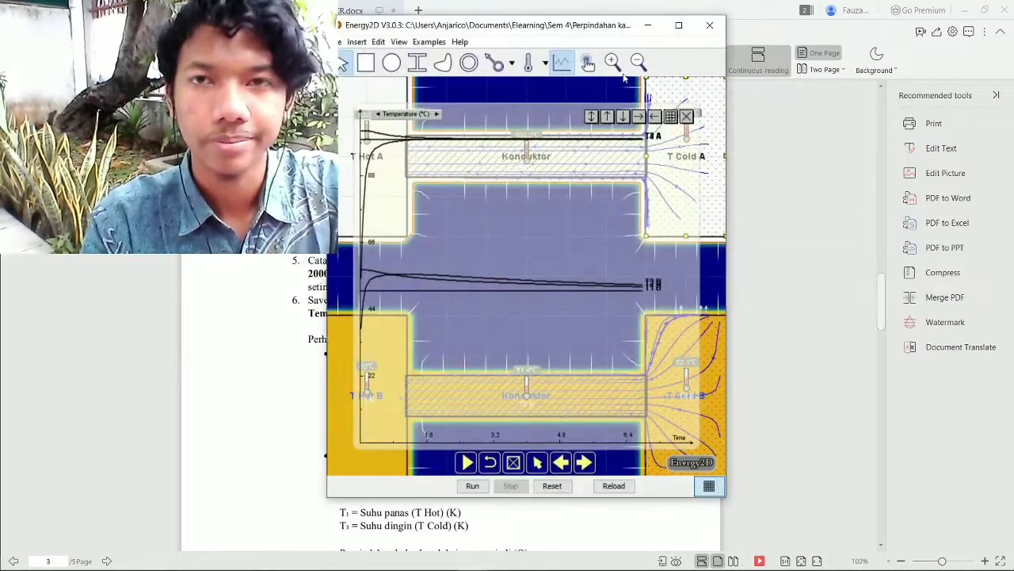
{"action": "left_click", "coordinate": [649, 29]}
{"action": "key", "text": "alt+Tab"}
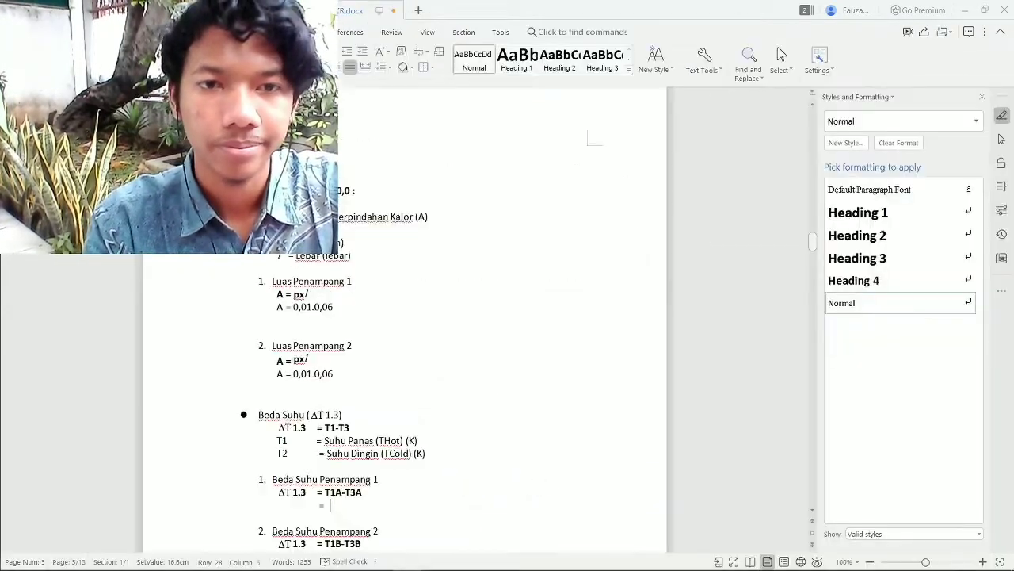
- Switch back to Energy2D, open the thermometer data table and select the row for time 5000.0
{"action": "key", "text": "alt+Tab"}
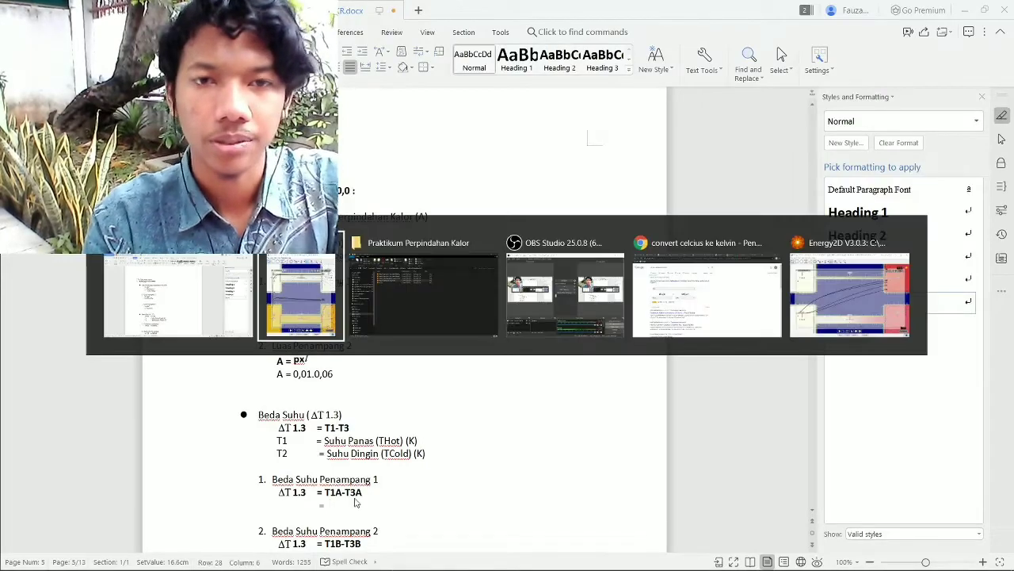
{"action": "left_click", "coordinate": [672, 117]}
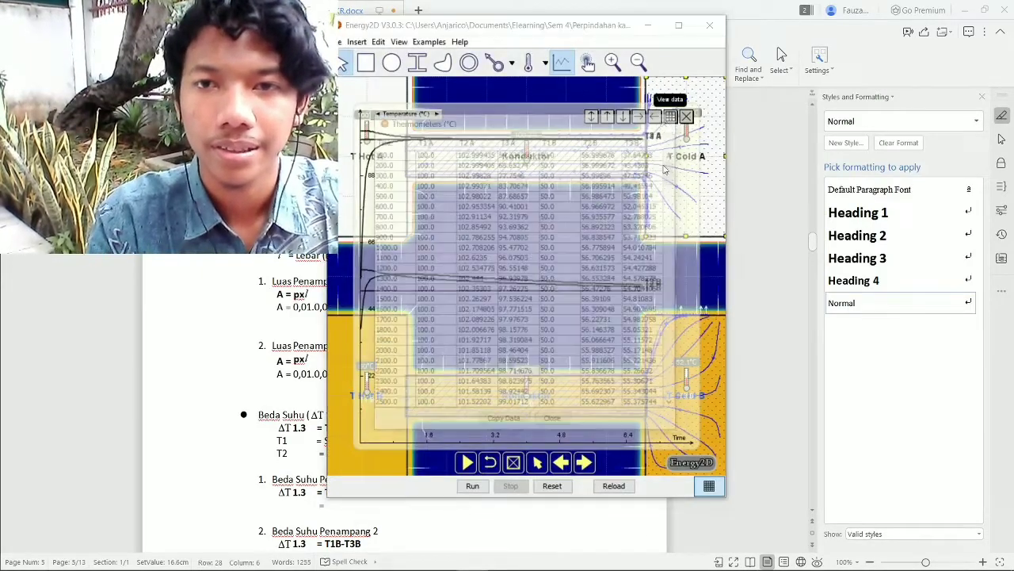
{"action": "left_click_drag", "start_coordinate": [672, 170], "coordinate": [670, 216]}
{"action": "left_click", "coordinate": [450, 249]}
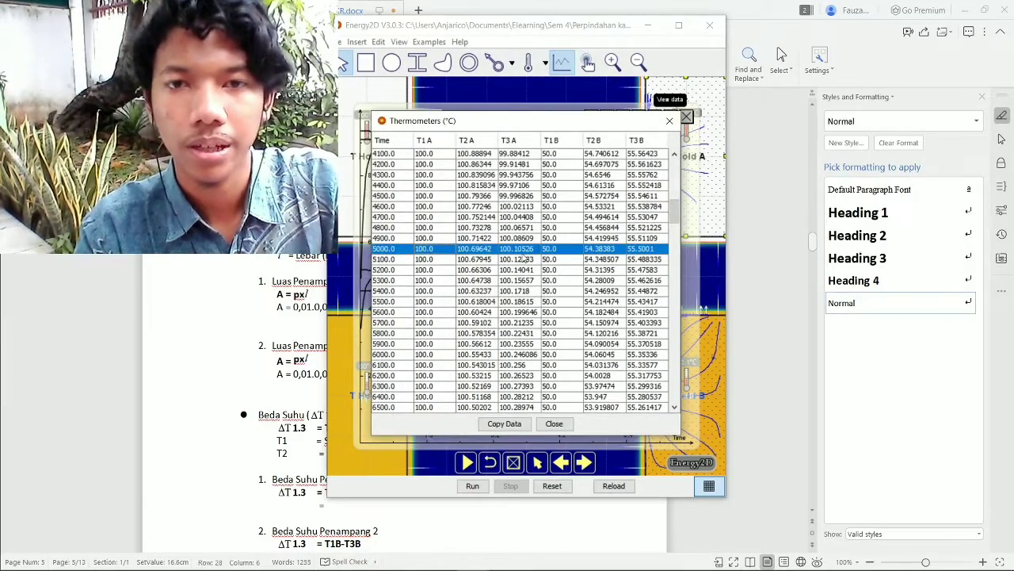
- In the lab report, enter 373,15 K followed by a minus sign as the first term of Beda Suhu Penampang 1
{"action": "key", "text": "alt+Tab"}
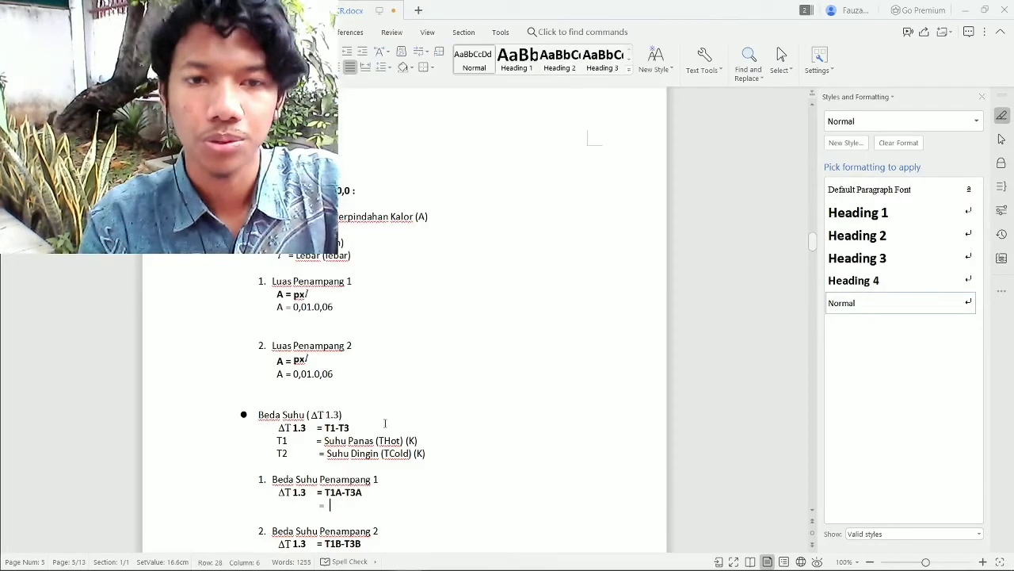
{"action": "type", "text": "10"}
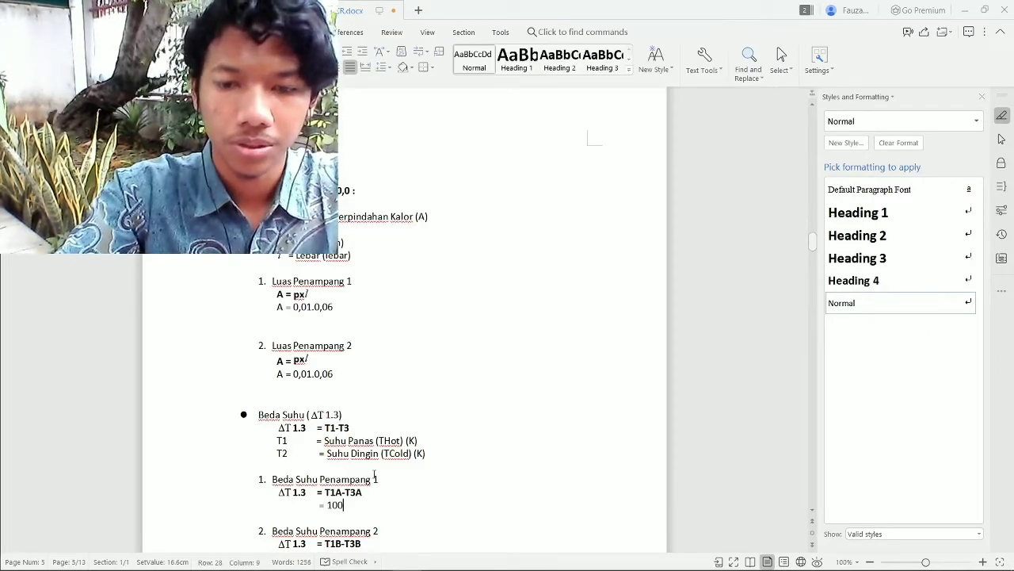
{"action": "type", "text": "0"}
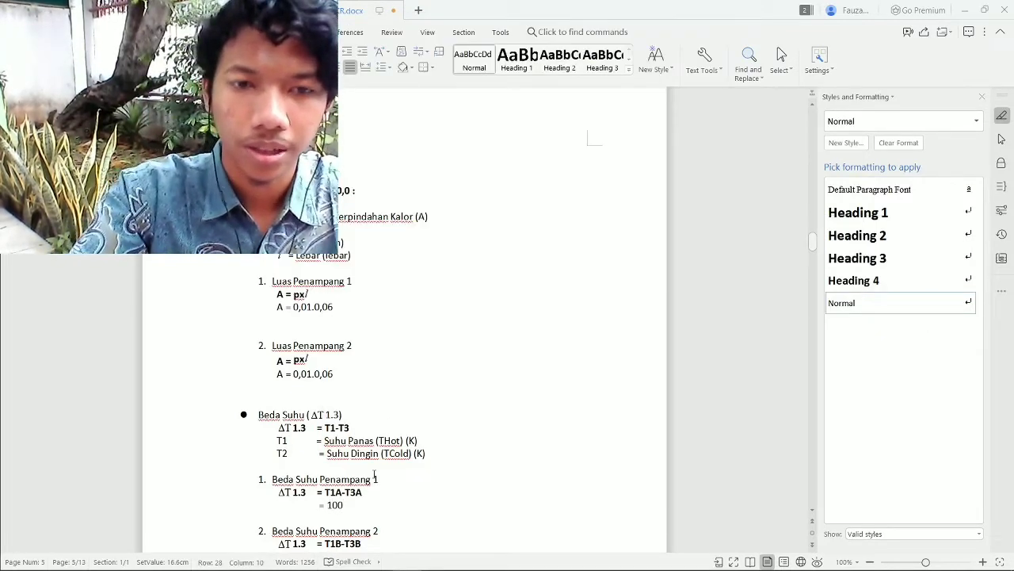
{"action": "key", "text": "BackSpace"}
{"action": "key", "text": "BackSpace"}
{"action": "type", "text": "3"}
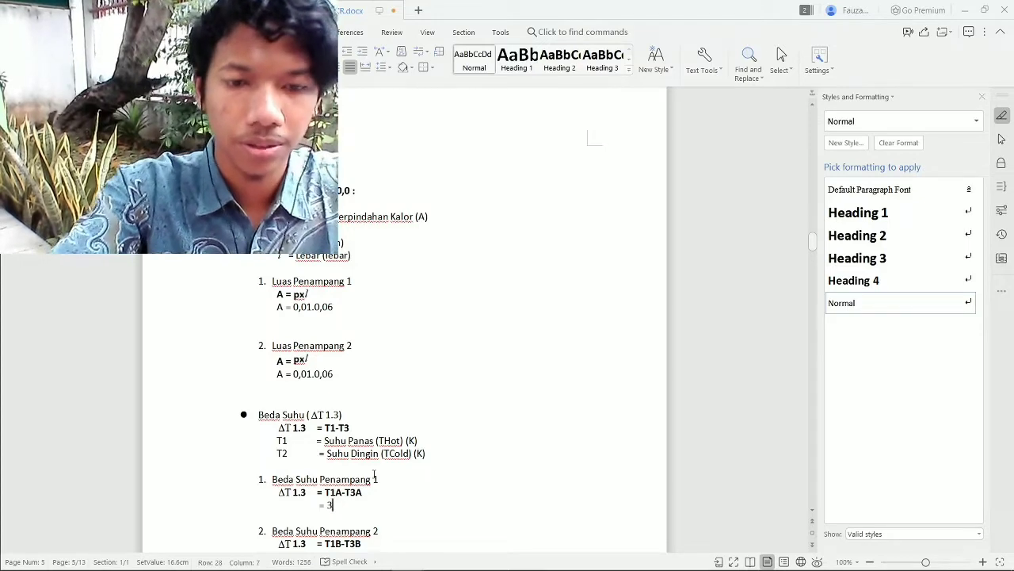
{"action": "type", "text": "73,15 K-"}
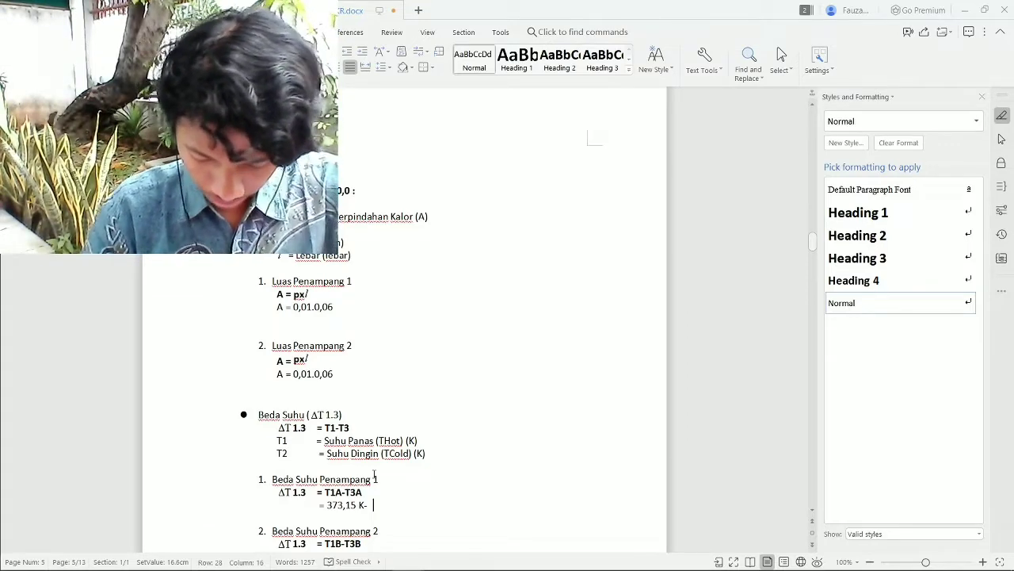
- Switch to the browser's temperature converter and convert 100,10 Celsius to Kelvin
{"action": "key", "text": "alt+Tab"}
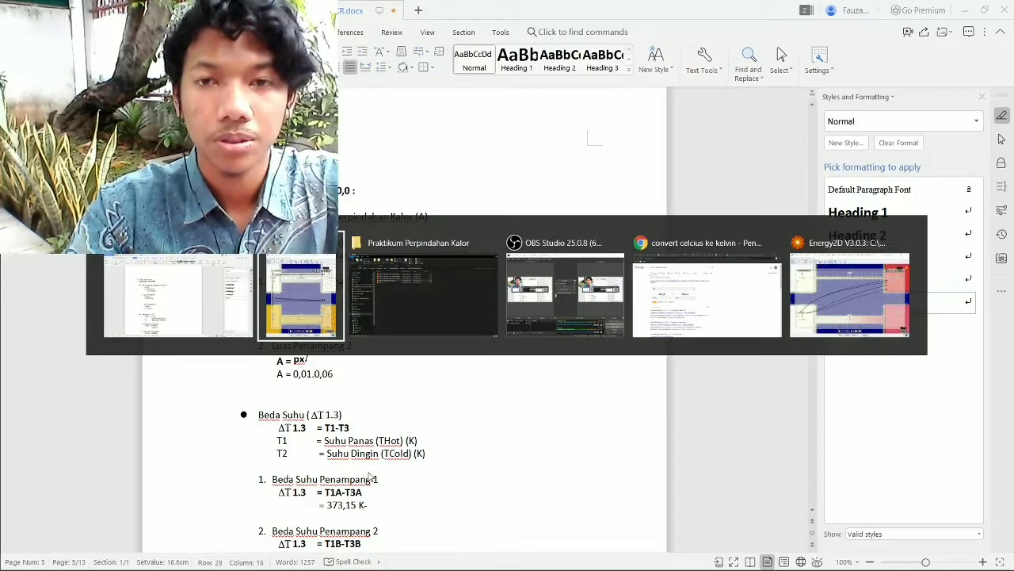
{"action": "key", "text": "alt+Tab"}
{"action": "key", "text": "alt+Tab"}
{"action": "key", "text": "alt+Tab"}
{"action": "key", "text": "BackSpace"}
{"action": "key", "text": "BackSpace"}
{"action": "key", "text": "BackSpace"}
{"action": "key", "text": "BackSpace"}
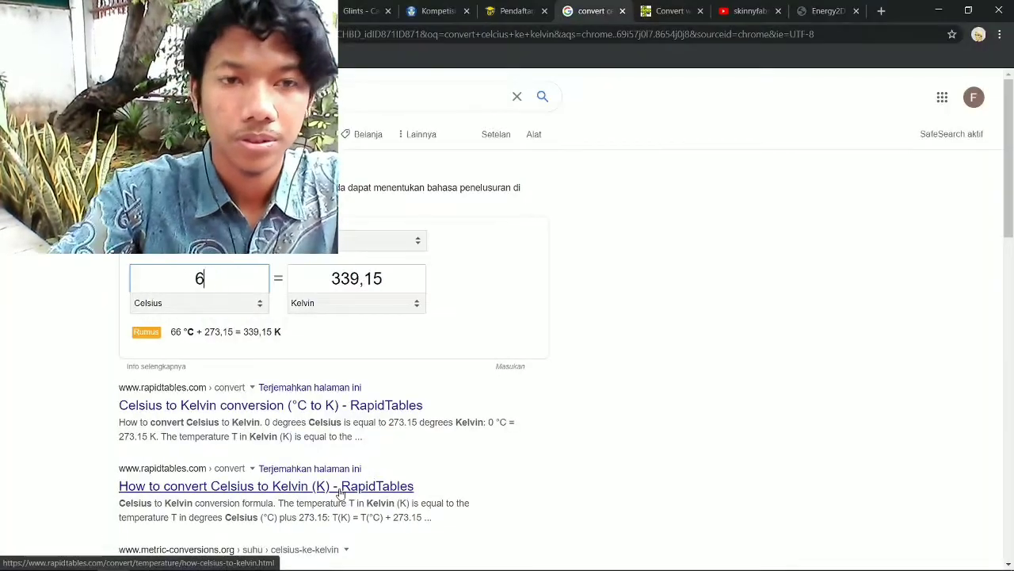
{"action": "key", "text": "BackSpace"}
{"action": "type", "text": "100,10"}
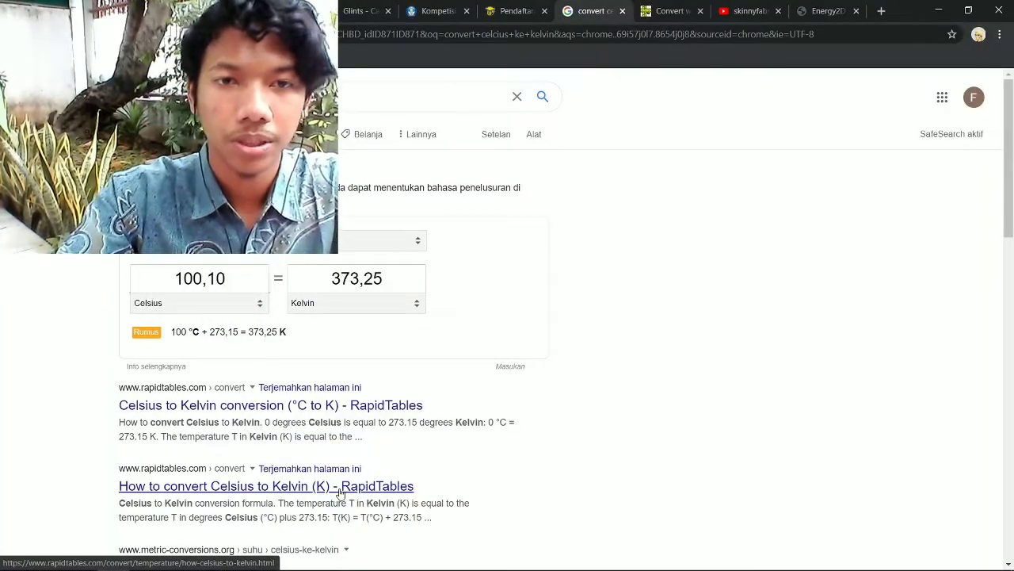
- Back in the report, add 373,25 as the second term of Penampang 1 and go to the Penampang 2 result line
{"action": "key", "text": "alt+Tab"}
{"action": "type", "text": "373"}
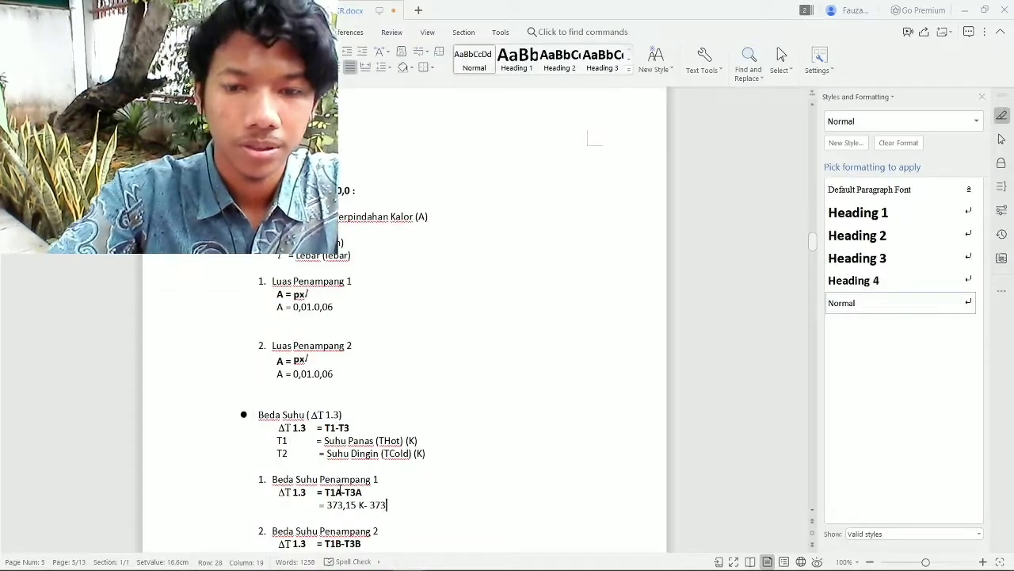
{"action": "type", "text": ",25"}
{"action": "key", "text": "Down"}
{"action": "key", "text": "Down"}
{"action": "key", "text": "Down"}
{"action": "key", "text": "Down"}
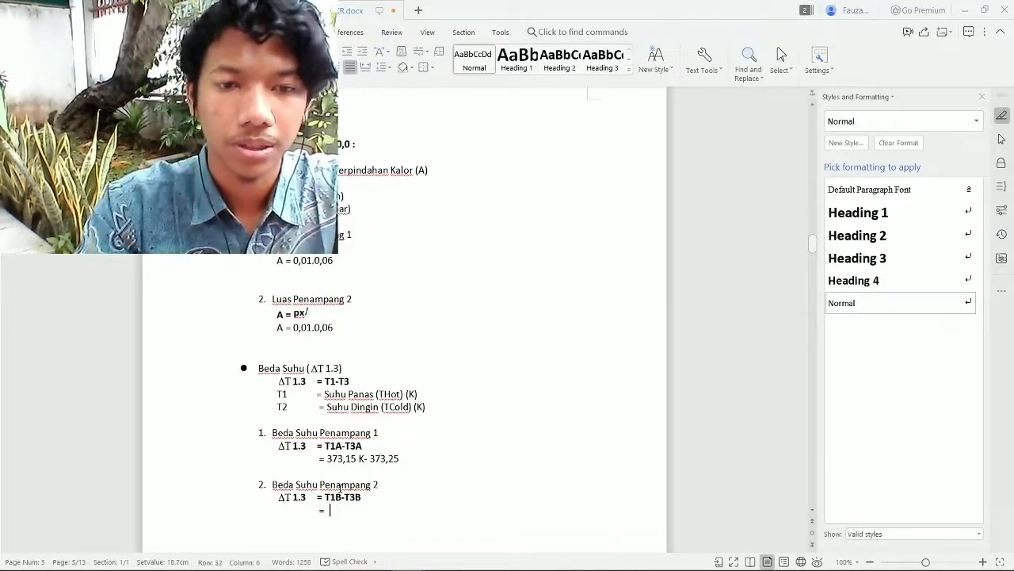
- Check T1 B at time 5000.0 in the Energy2D data, then convert 50 Celsius to Kelvin in the browser
{"action": "key", "text": "alt+Tab"}
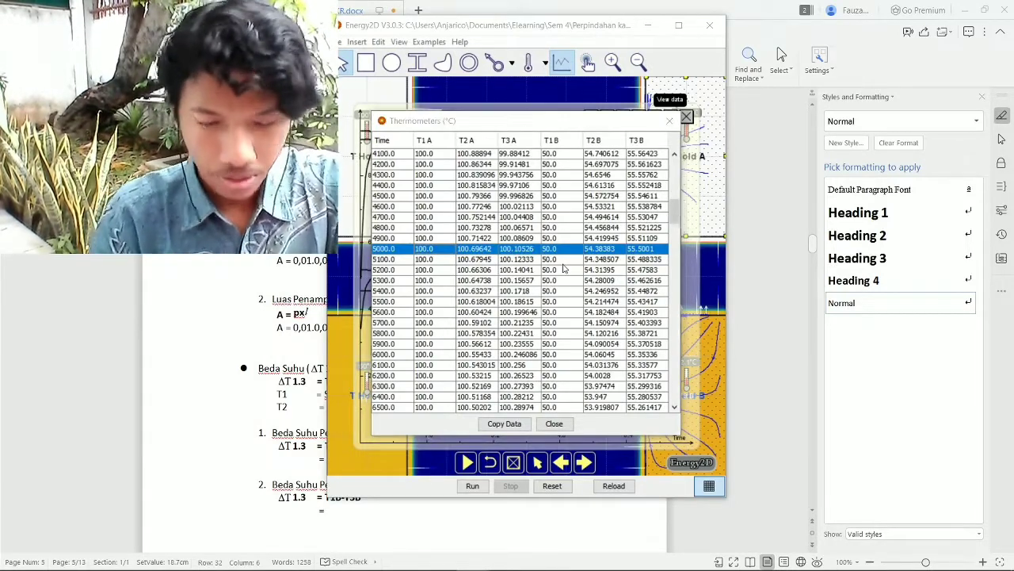
{"action": "key", "text": "alt+Tab"}
{"action": "key", "text": "alt+Tab"}
{"action": "key", "text": "BackSpace"}
{"action": "key", "text": "BackSpace"}
{"action": "key", "text": "BackSpace"}
{"action": "key", "text": "BackSpace"}
{"action": "key", "text": "BackSpace"}
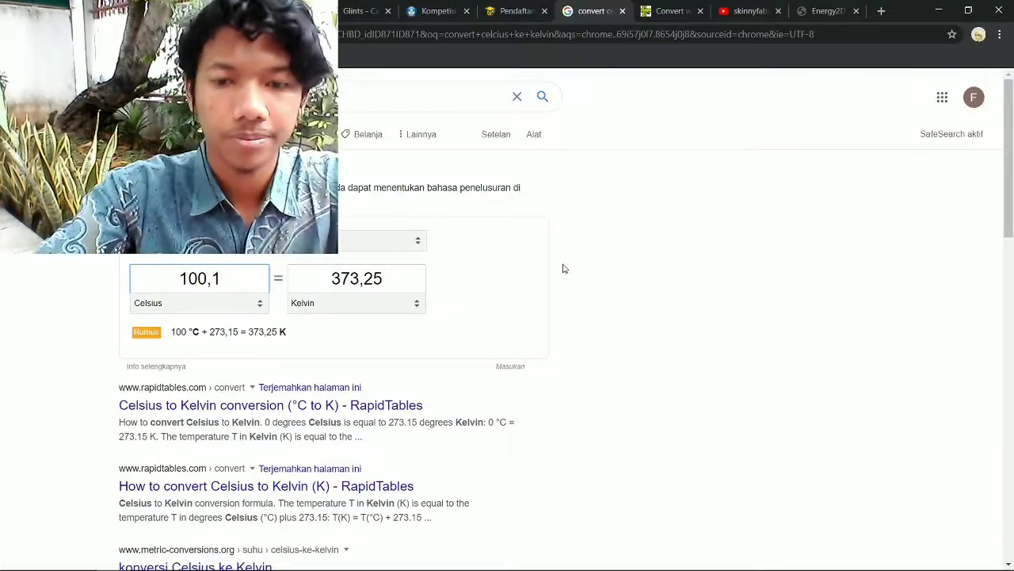
{"action": "type", "text": "5"}
{"action": "key", "text": "BackSpace"}
{"action": "key", "text": "BackSpace"}
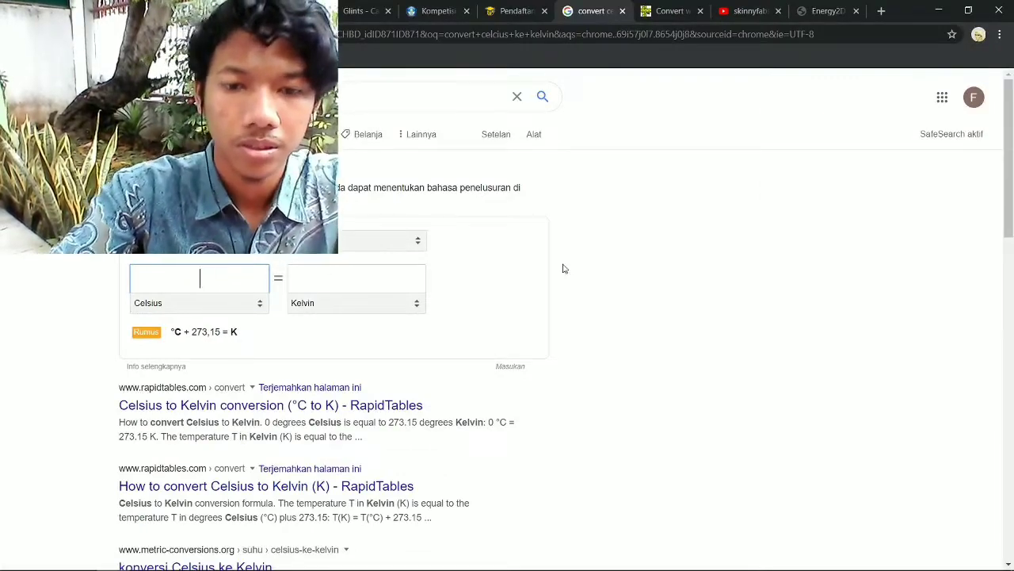
{"action": "type", "text": "50"}
- In the lab report, enter 323,15 and a minus sign as the first term of Beda Suhu Penampang 2
{"action": "key", "text": "alt+Tab"}
{"action": "key", "text": "alt+Tab"}
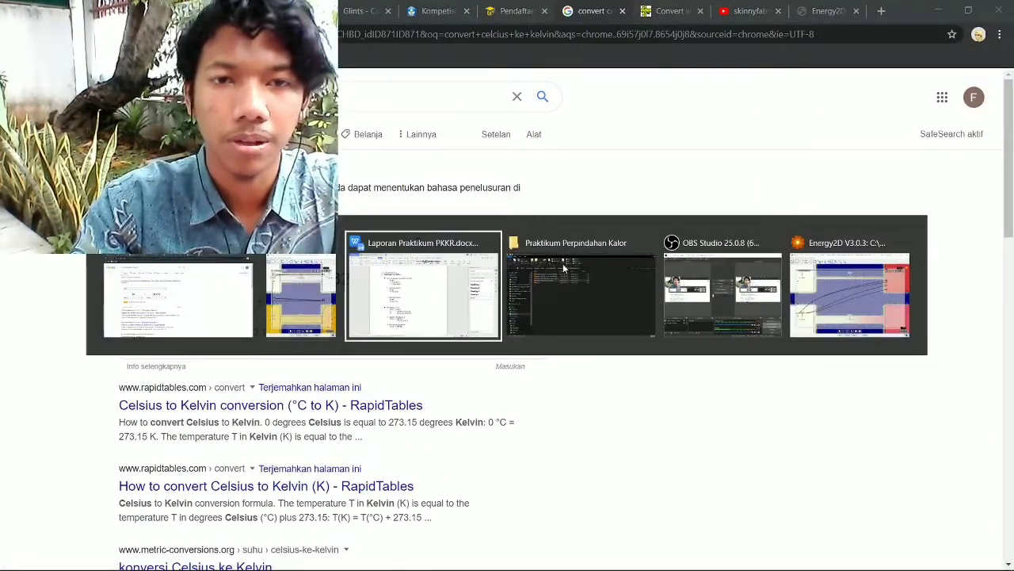
{"action": "type", "text": "323"}
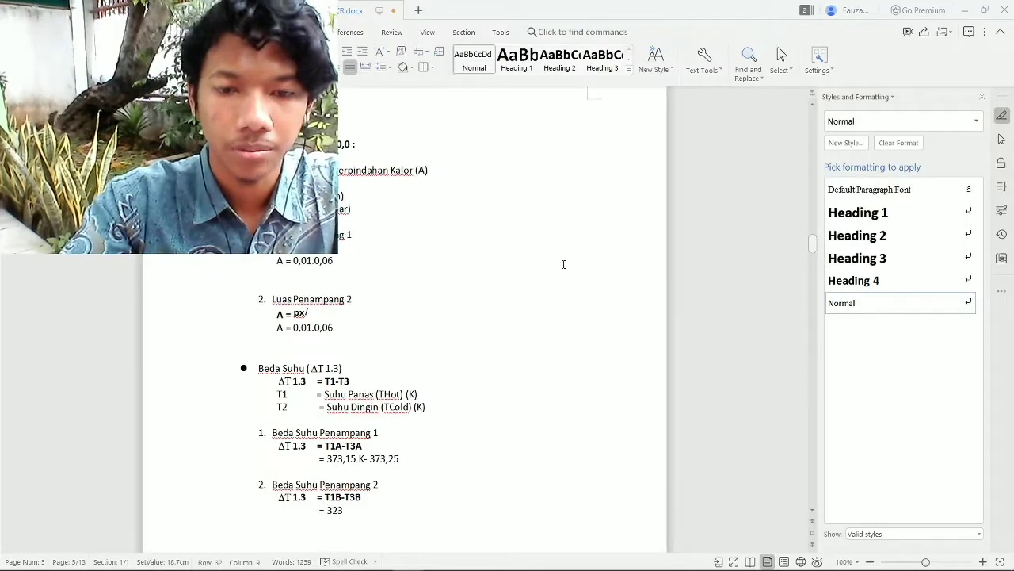
{"action": "type", "text": ",15"}
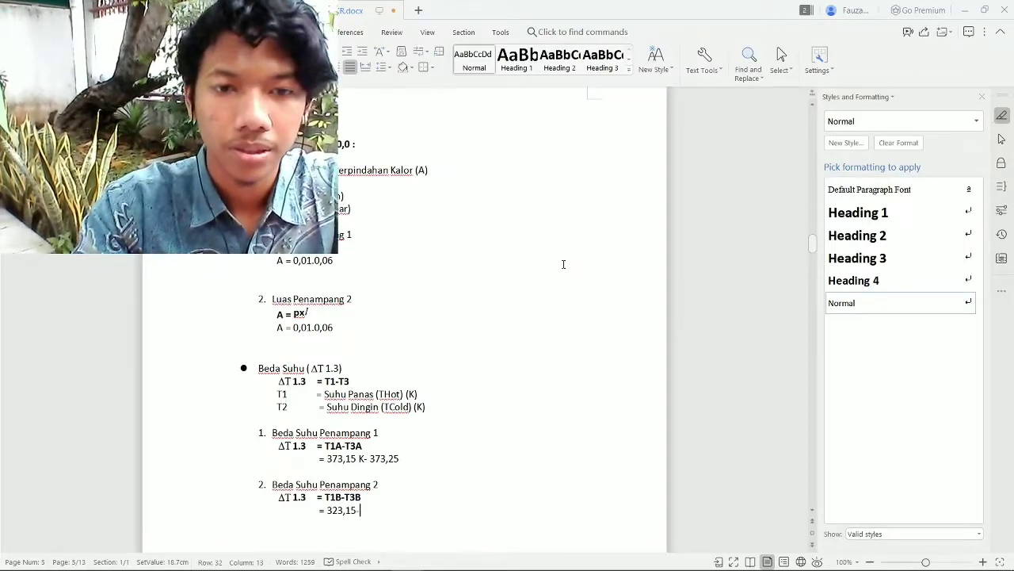
- Check T3 B at time 5000.0 in the Energy2D data and convert 55,50 Celsius to Kelvin in the browser
{"action": "key", "text": "alt+Tab"}
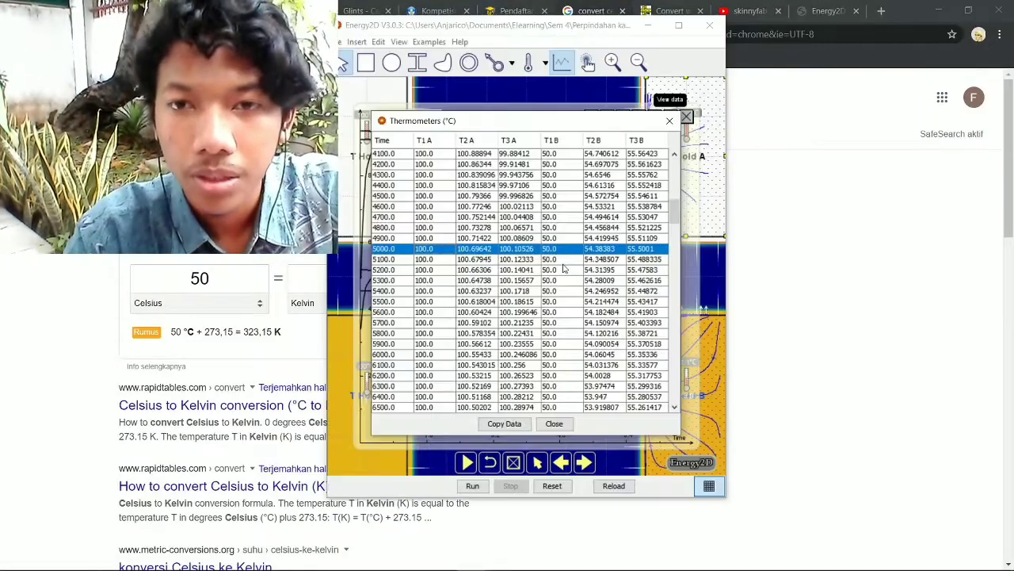
{"action": "key", "text": "alt+Tab"}
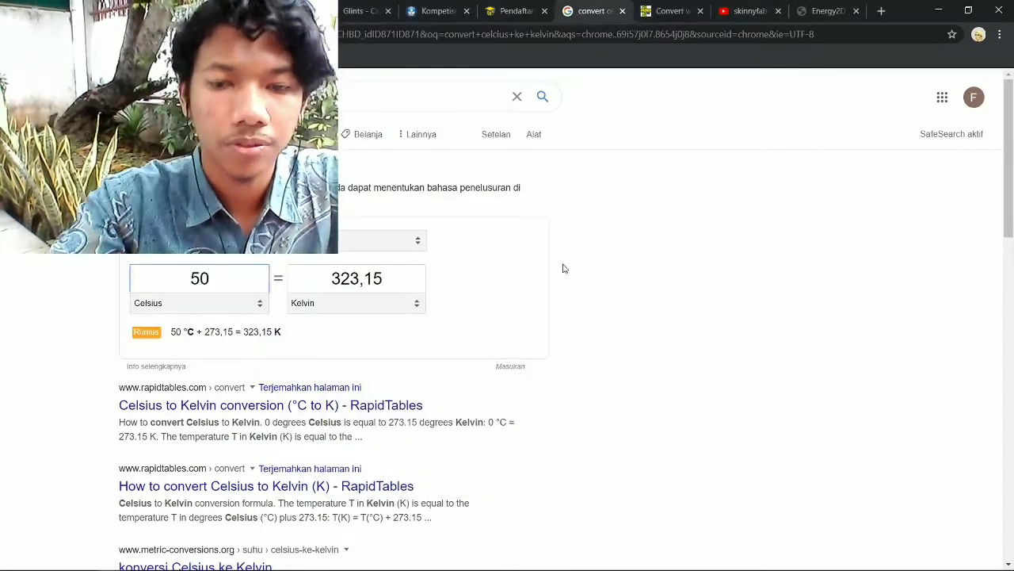
{"action": "key", "text": "BackSpace"}
{"action": "key", "text": "BackSpace"}
{"action": "type", "text": "55,5"}
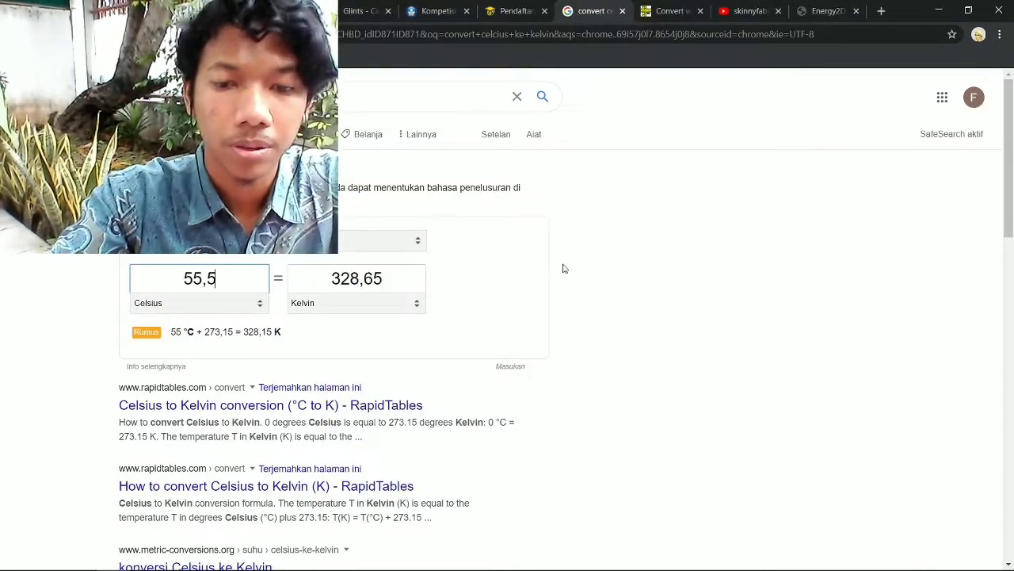
{"action": "type", "text": "0"}
- Complete the Penampang 2 subtraction in the report with 328,65 K and go to the Perpindahan Kalor Konduksi section
{"action": "key", "text": "alt+Tab"}
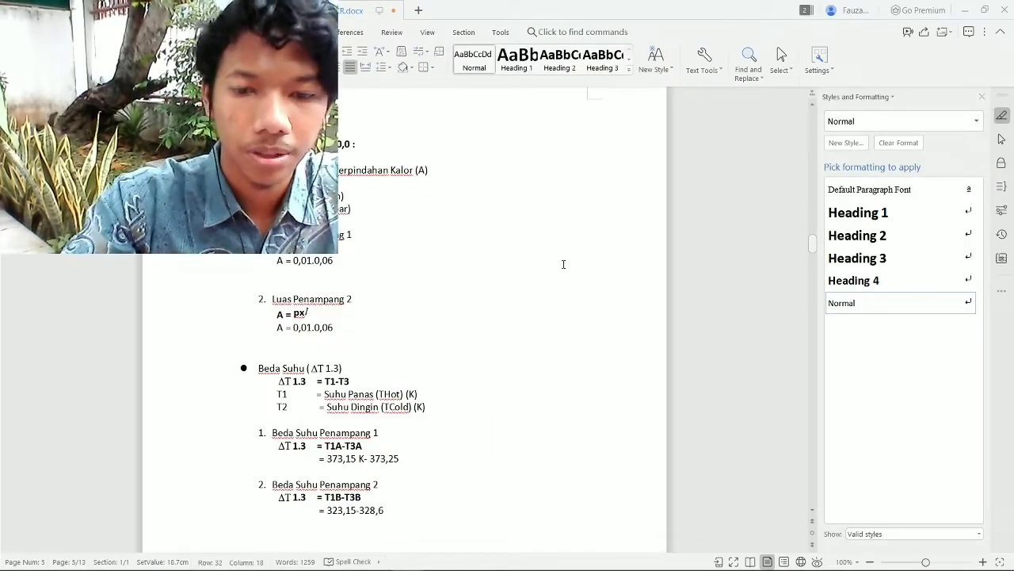
{"action": "type", "text": "K"}
{"action": "scroll", "coordinate": [563, 264], "scroll_direction": "down", "scroll_amount": 4}
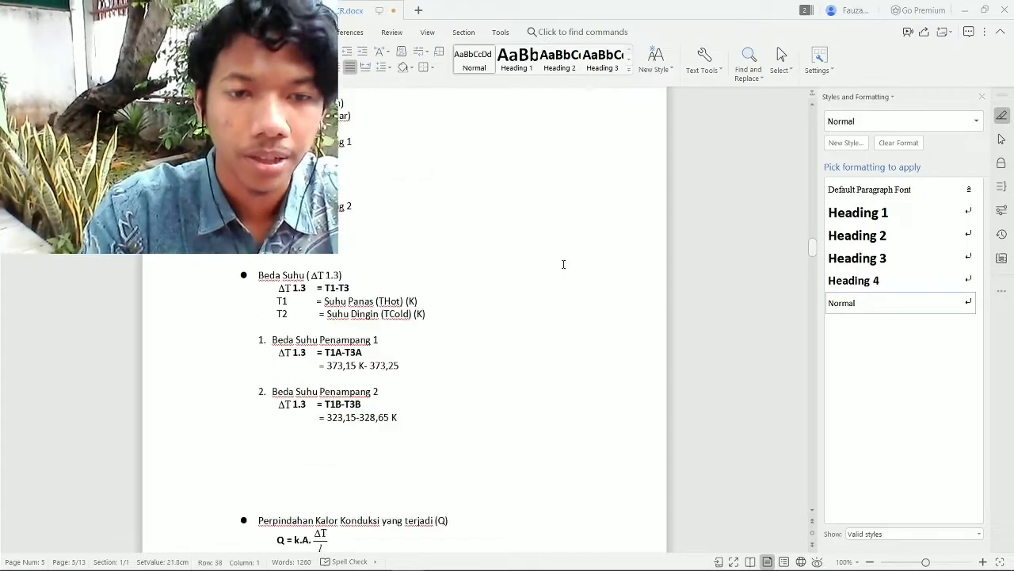
{"action": "scroll", "coordinate": [563, 264], "scroll_direction": "down", "scroll_amount": 6}
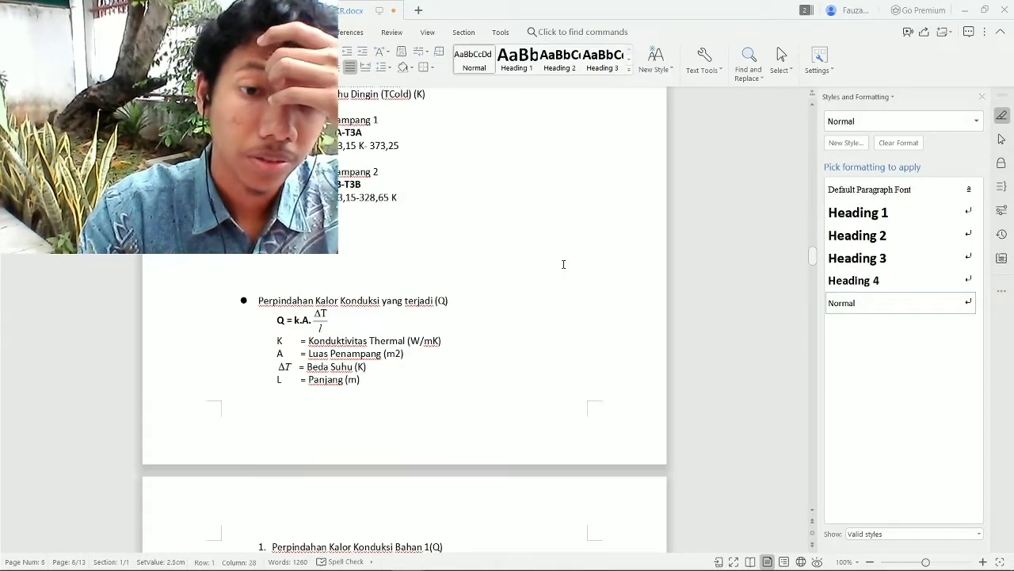
{"action": "scroll", "coordinate": [564, 264], "scroll_direction": "down", "scroll_amount": 1}
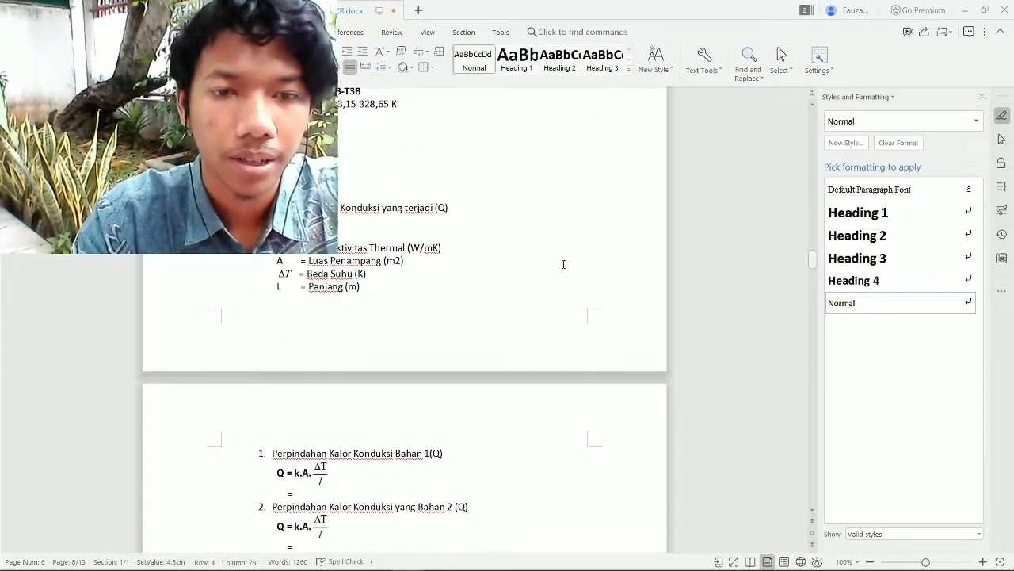
- Switch to Energy2D and close the thermometer data table and the temperature graph
{"action": "key", "text": "Up"}
{"action": "key", "text": "alt+Tab"}
{"action": "key", "text": "alt+Tab"}
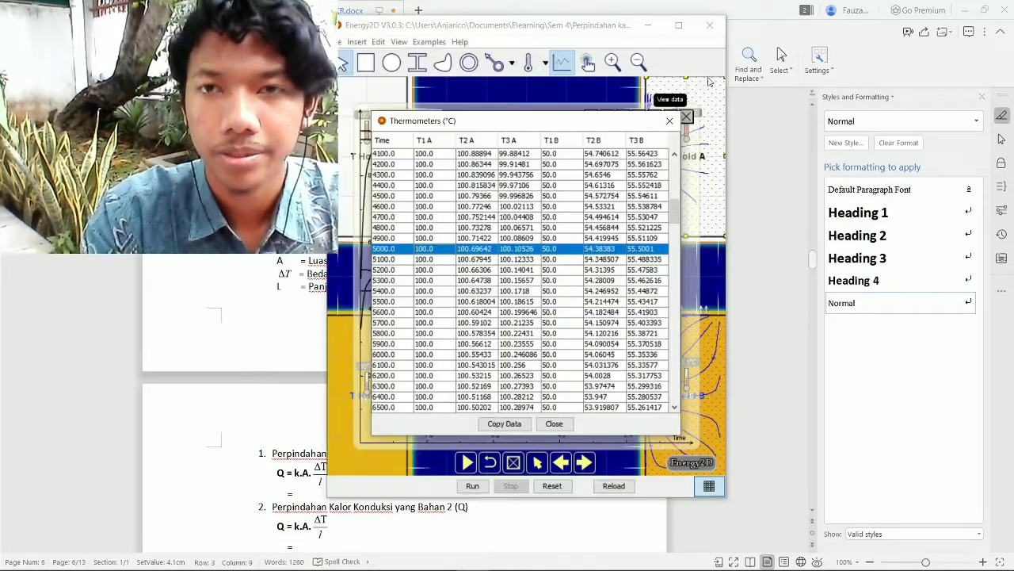
{"action": "left_click", "coordinate": [670, 120]}
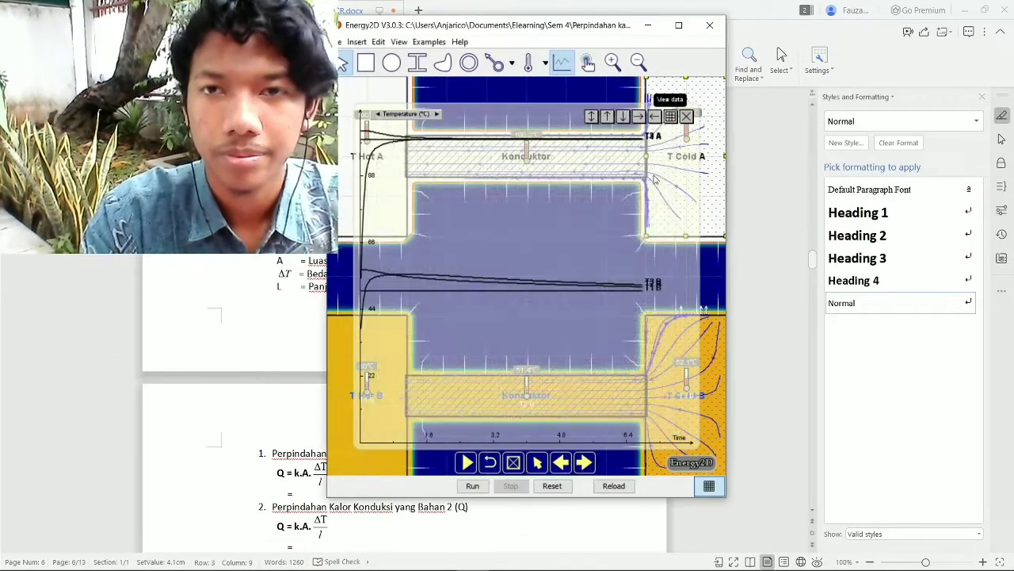
{"action": "left_click", "coordinate": [687, 117]}
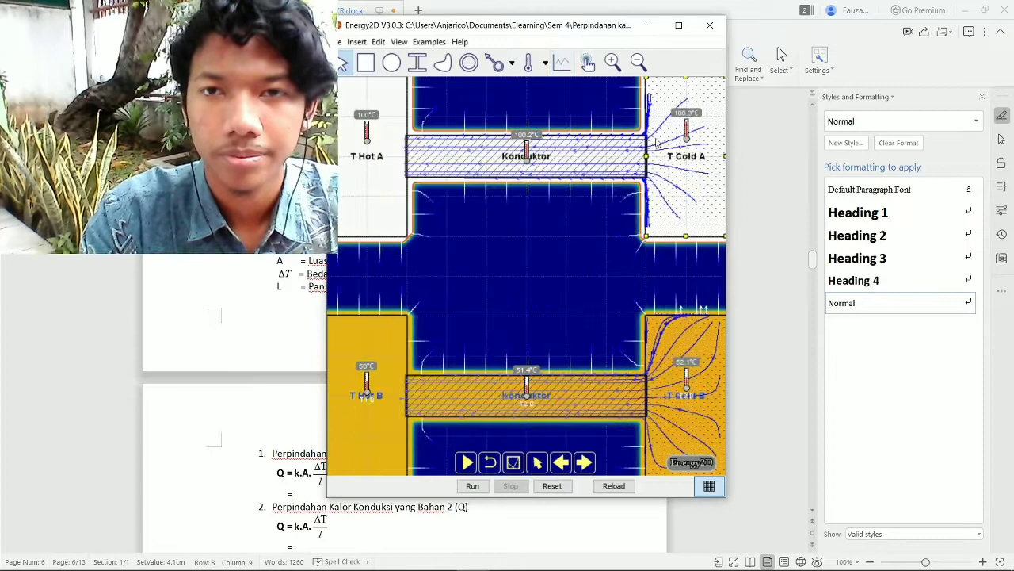
- Check the upper conductor's thermal conductivity in Energy2D, then enter "0,40." in the report's Perpindahan Kalor Konduksi Bahan 2 calculation
{"action": "right_click", "coordinate": [602, 164]}
{"action": "left_click", "coordinate": [643, 221]}
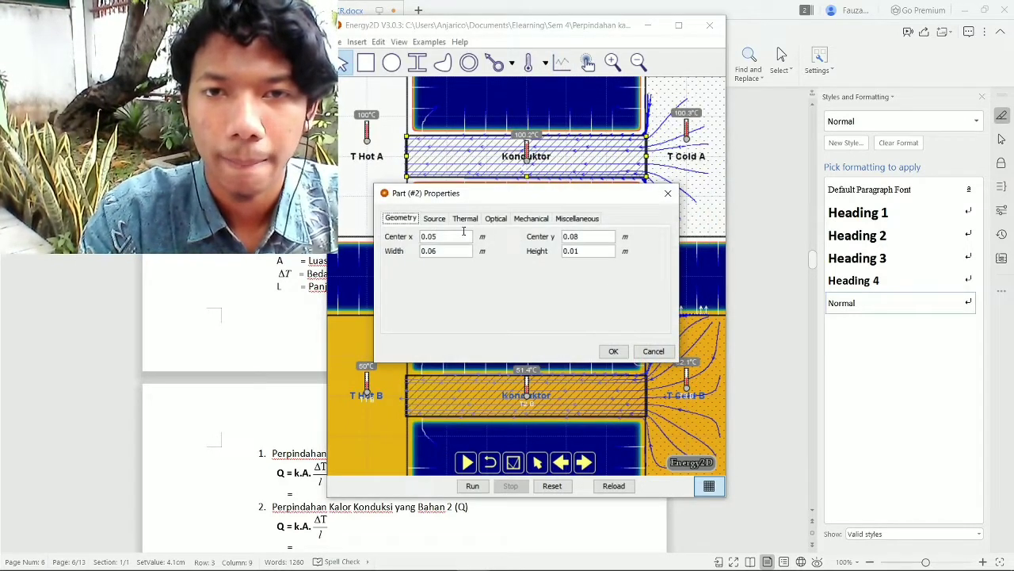
{"action": "left_click", "coordinate": [465, 221]}
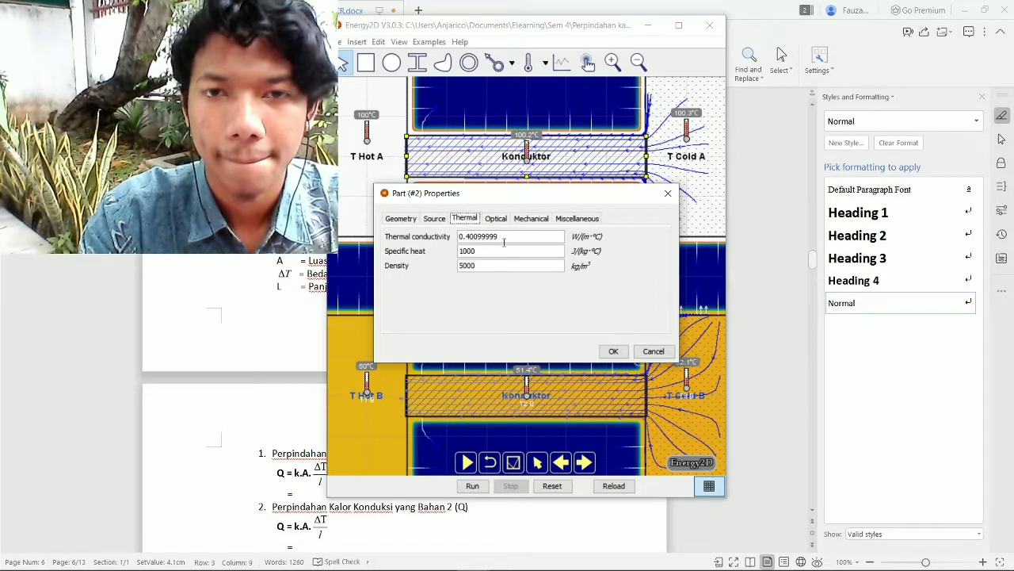
{"action": "left_click", "coordinate": [672, 352]}
{"action": "left_click", "coordinate": [305, 543]}
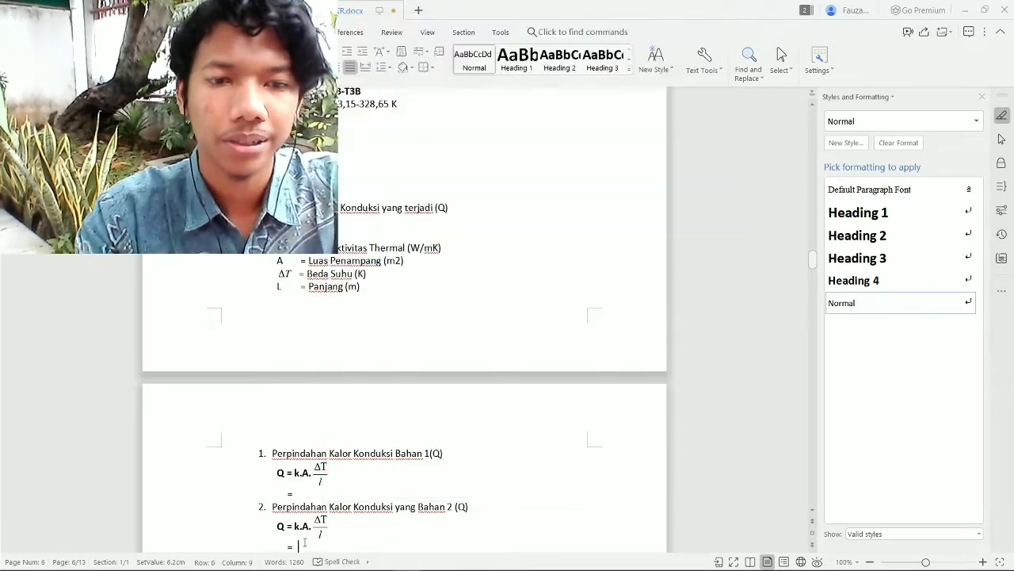
{"action": "type", "text": "0,40."}
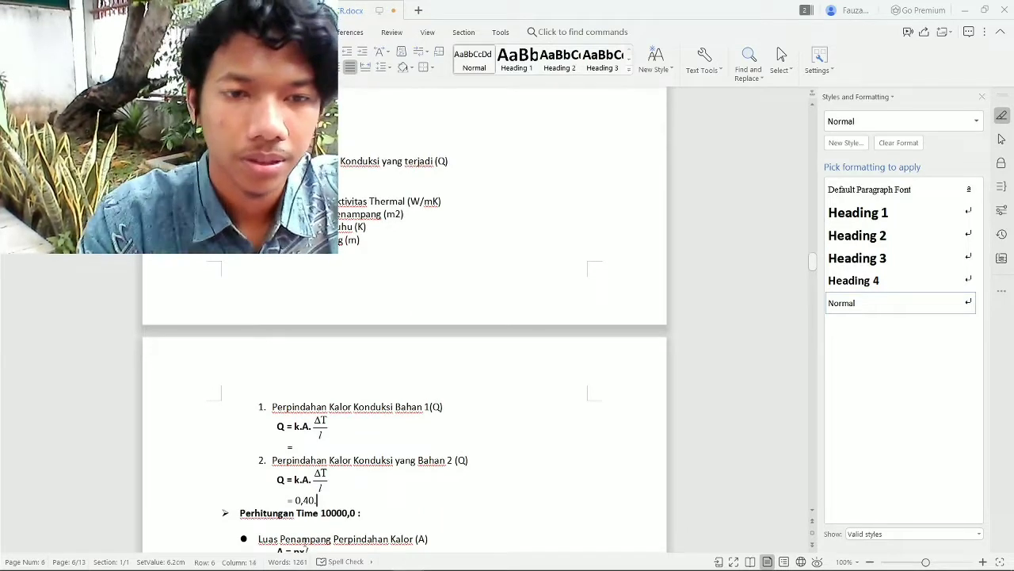
- Go to the empty Beda Suhu Penampang 1 result line under Perhitungan Time 10000,0 in the report
{"action": "key", "text": "Down"}
{"action": "key", "text": "Down"}
{"action": "key", "text": "Down"}
{"action": "key", "text": "Down"}
{"action": "key", "text": "Down"}
{"action": "key", "text": "Down"}
{"action": "key", "text": "Down"}
{"action": "key", "text": "Down"}
{"action": "key", "text": "Down"}
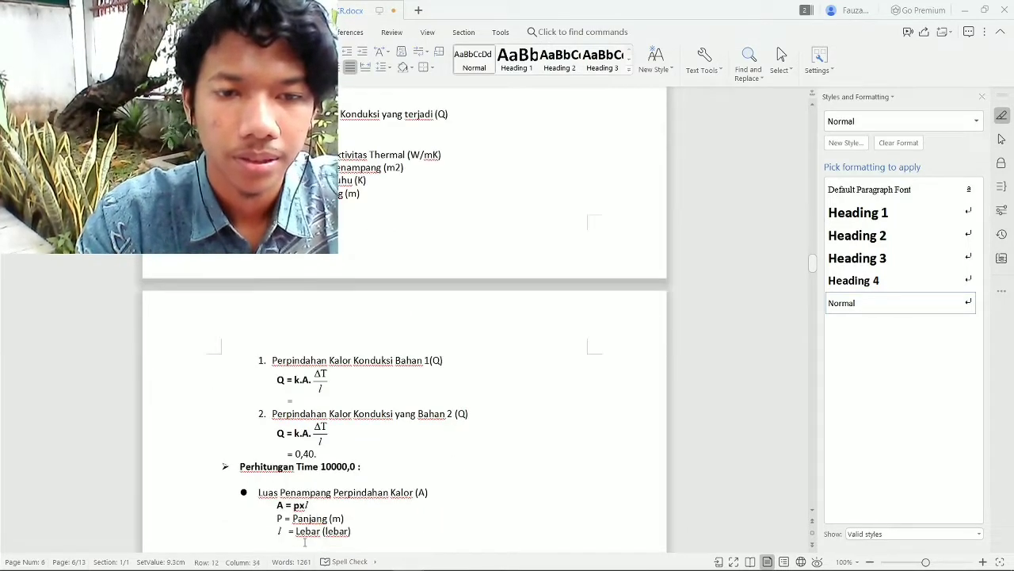
{"action": "key", "text": "Down"}
{"action": "key", "text": "Down"}
{"action": "key", "text": "Down"}
{"action": "key", "text": "Down"}
{"action": "key", "text": "Down"}
{"action": "key", "text": "Down"}
{"action": "key", "text": "Down"}
{"action": "key", "text": "Down"}
{"action": "key", "text": "Down"}
{"action": "key", "text": "Down"}
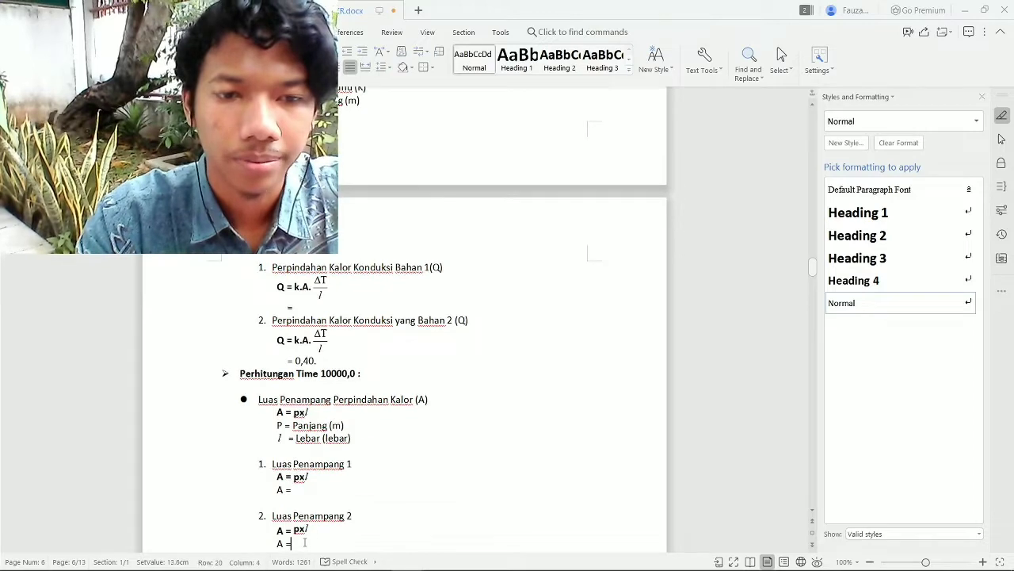
{"action": "key", "text": "Down"}
{"action": "key", "text": "Down"}
{"action": "key", "text": "Down"}
{"action": "key", "text": "Down"}
{"action": "key", "text": "Down"}
{"action": "key", "text": "Down"}
{"action": "key", "text": "Down"}
{"action": "key", "text": "Down"}
{"action": "key", "text": "Down"}
{"action": "key", "text": "Down"}
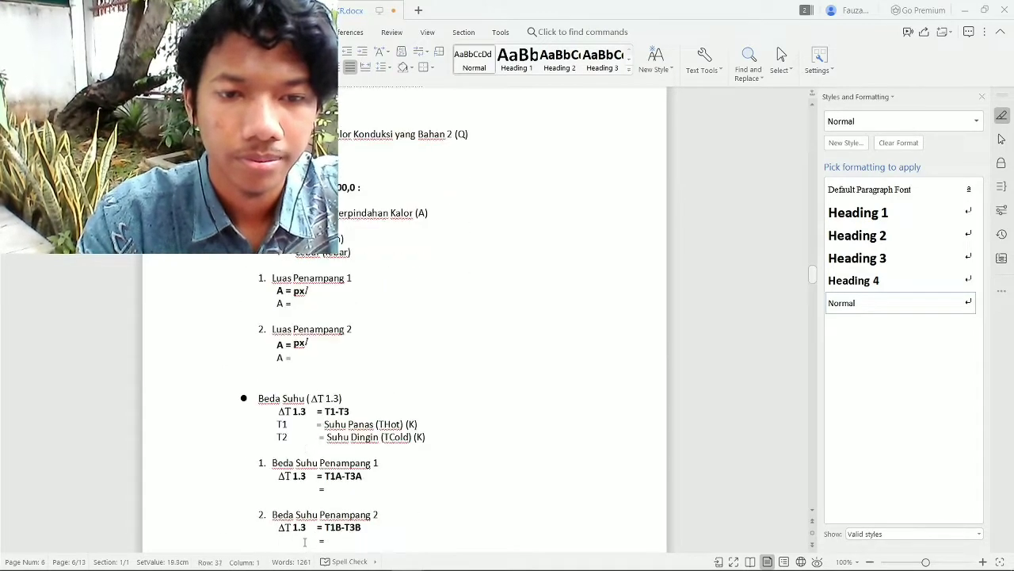
{"action": "key", "text": "Up"}
{"action": "key", "text": "Up"}
{"action": "key", "text": "Up"}
{"action": "key", "text": "Up"}
{"action": "key", "text": "Up"}
{"action": "key", "text": "Up"}
{"action": "key", "text": "Up"}
{"action": "key", "text": "Up"}
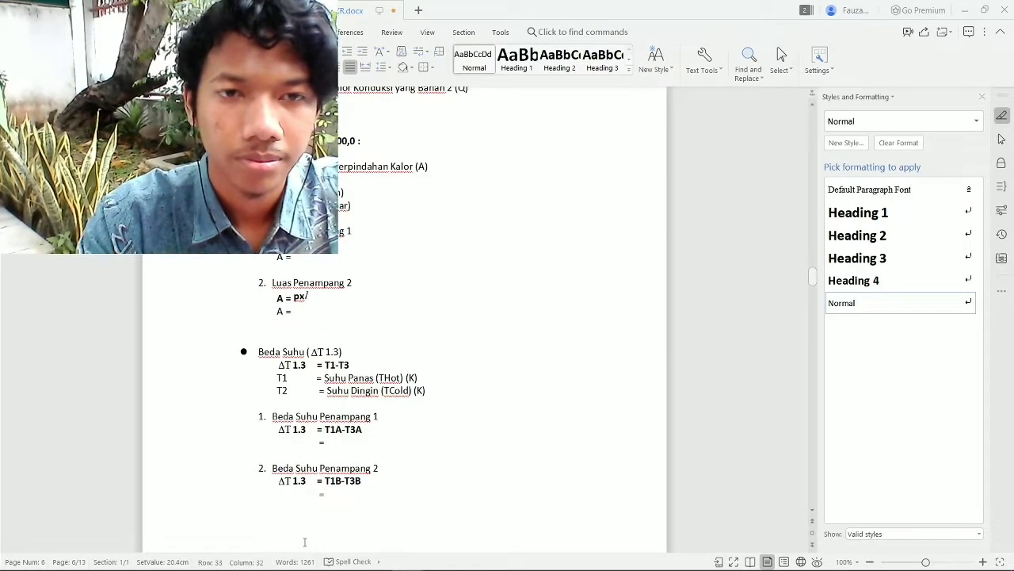
{"action": "key", "text": "Up"}
{"action": "key", "text": "Up"}
{"action": "key", "text": "Up"}
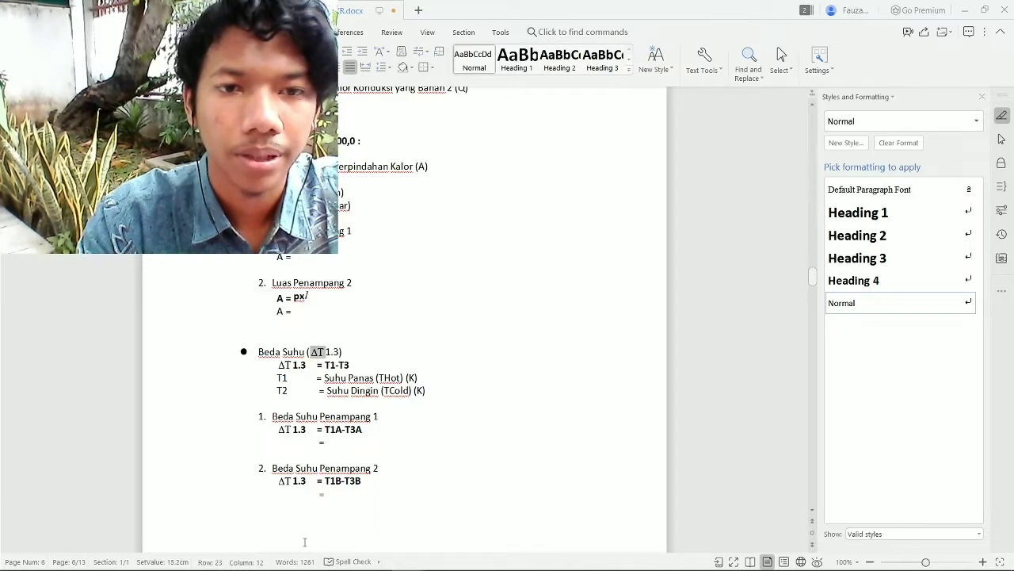
{"action": "key", "text": "Down"}
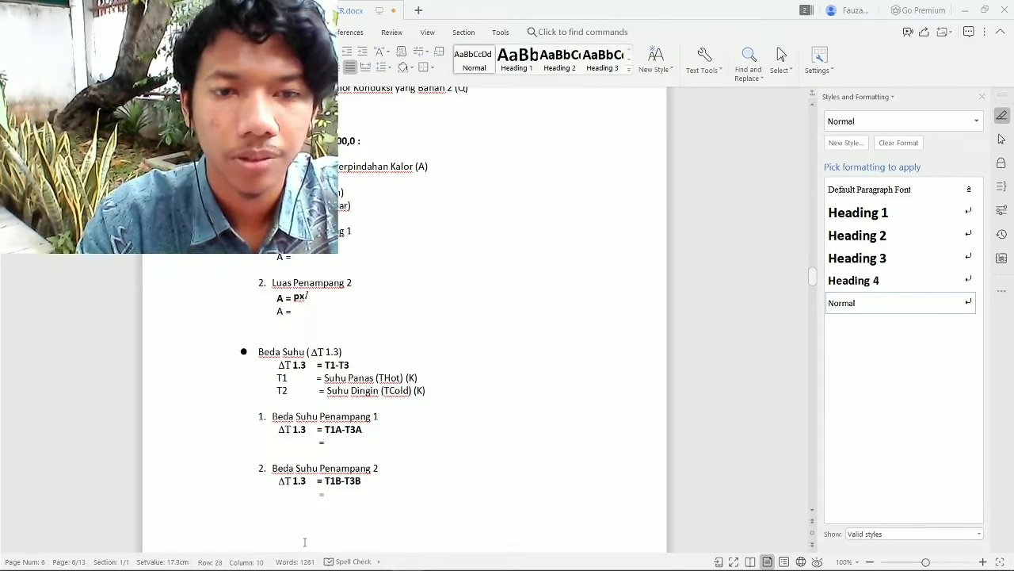
{"action": "key", "text": "Right"}
{"action": "key", "text": "Right"}
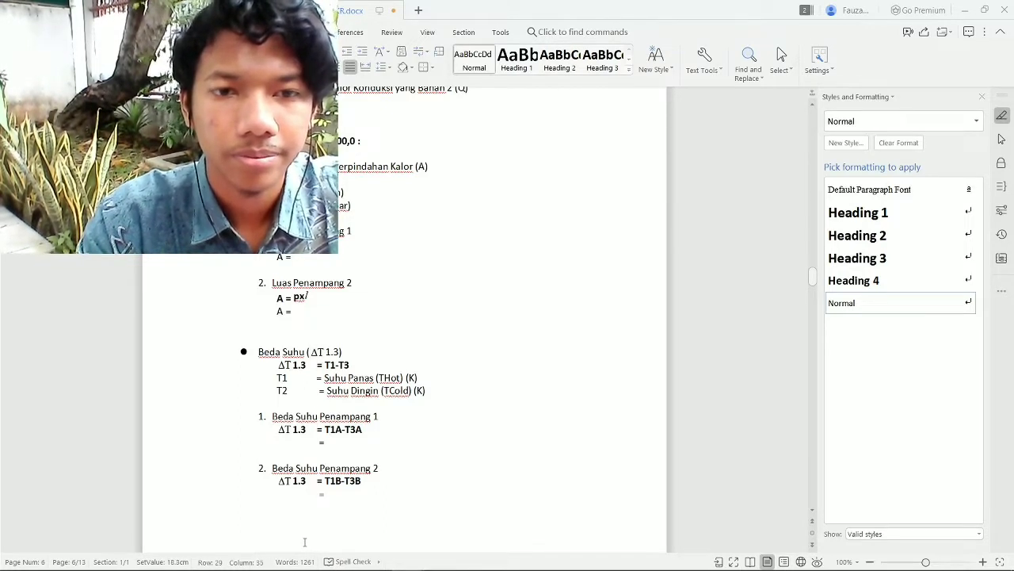
{"action": "key", "text": "Down"}
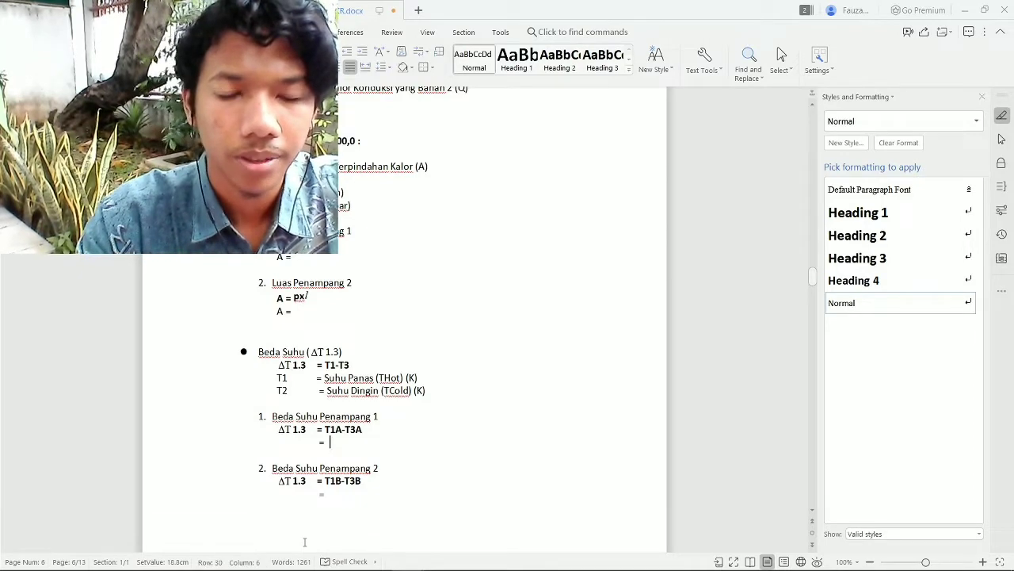
- Find the time 10000.0 row in the Energy2D thermometer data, then enter 373,15 and a minus sign for Beda Suhu Penampang 1
{"action": "key", "text": "alt+Tab"}
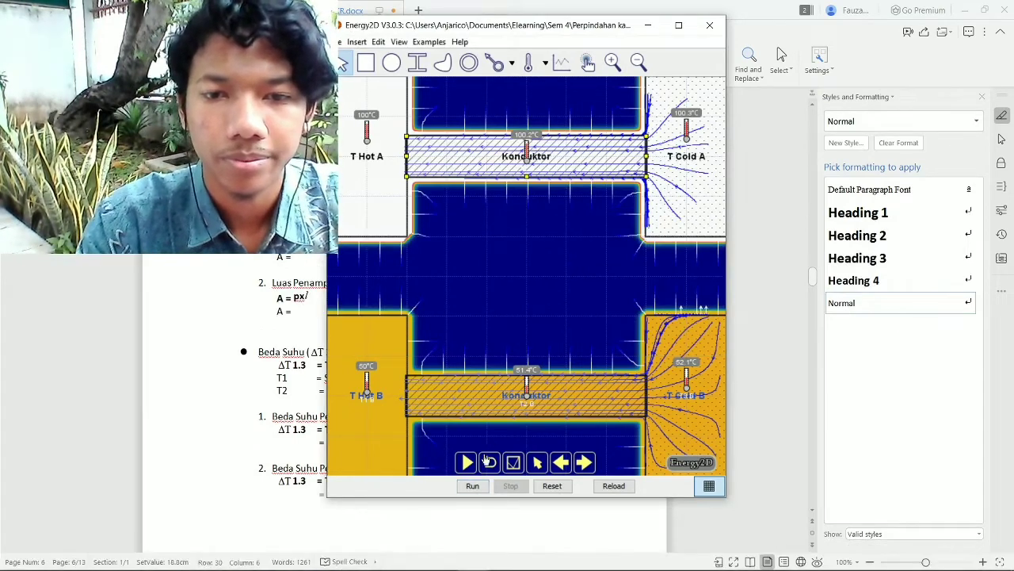
{"action": "left_click", "coordinate": [514, 462]}
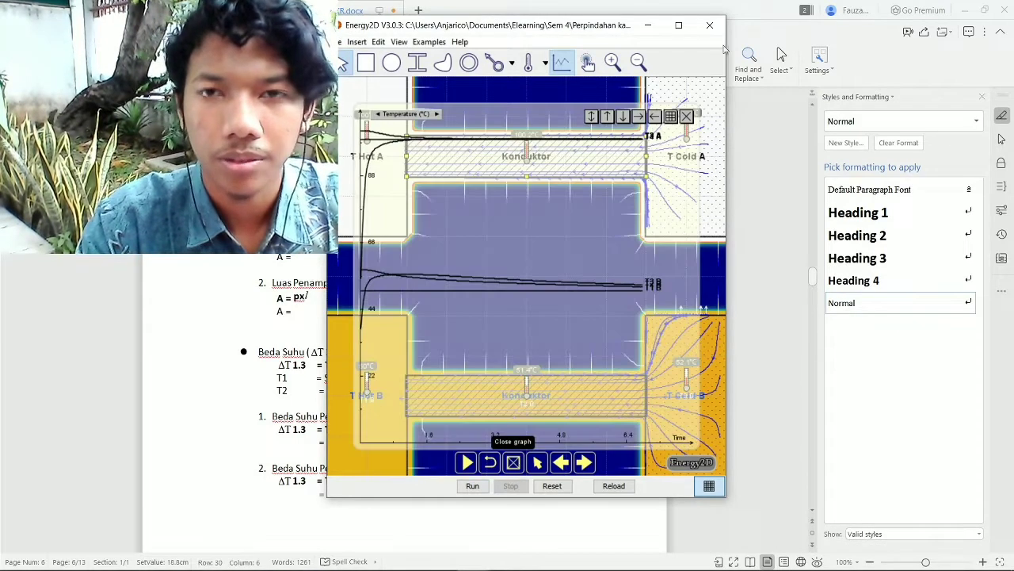
{"action": "left_click", "coordinate": [670, 116]}
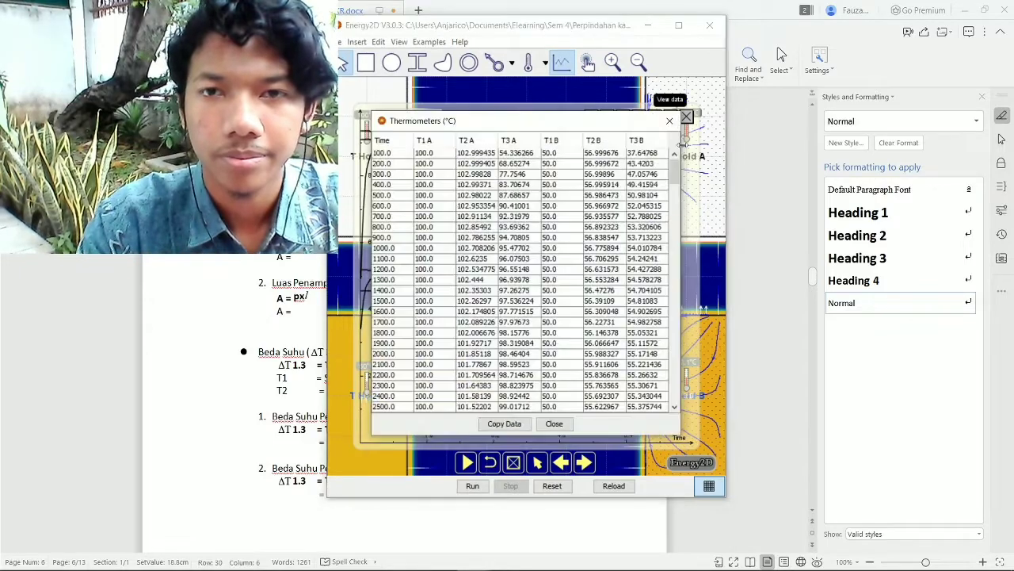
{"action": "left_click_drag", "start_coordinate": [674, 170], "coordinate": [677, 203]}
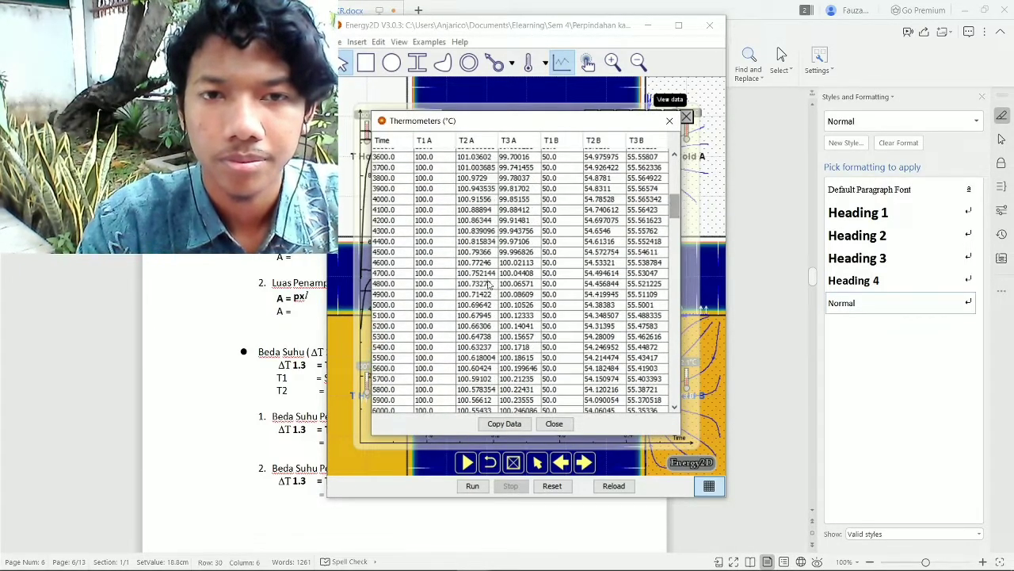
{"action": "left_click", "coordinate": [452, 307]}
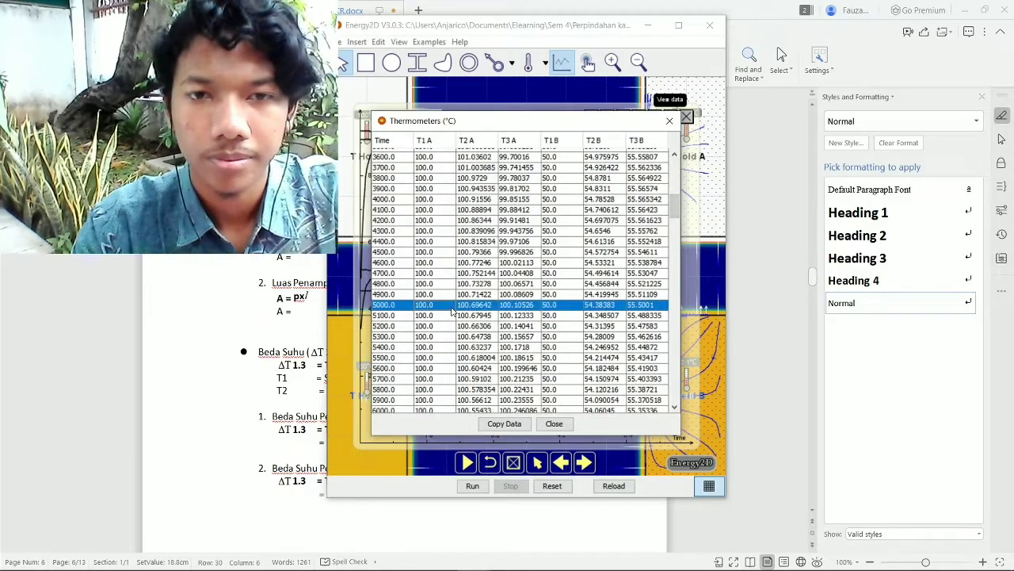
{"action": "left_click_drag", "start_coordinate": [676, 207], "coordinate": [675, 248]}
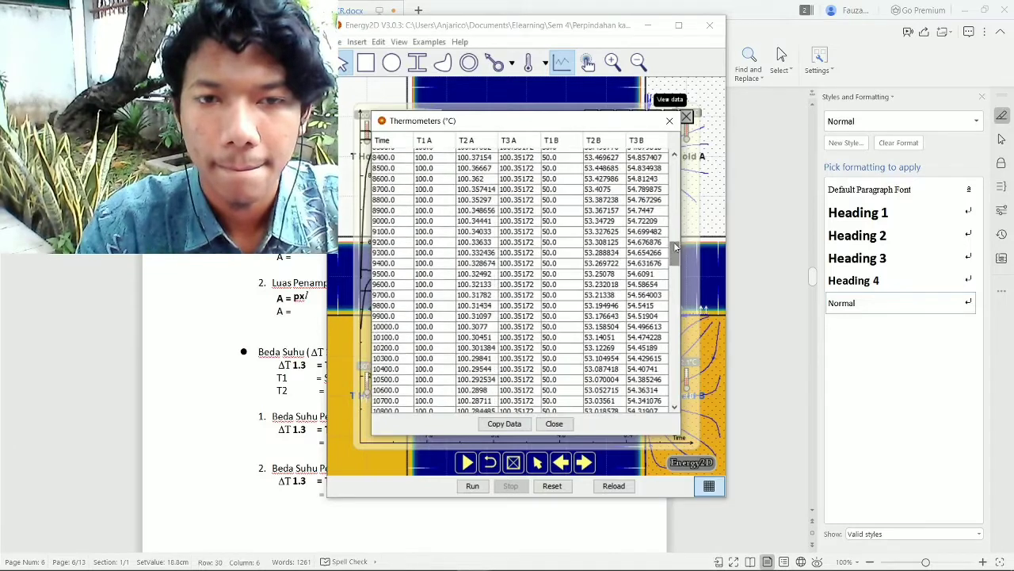
{"action": "left_click", "coordinate": [520, 327]}
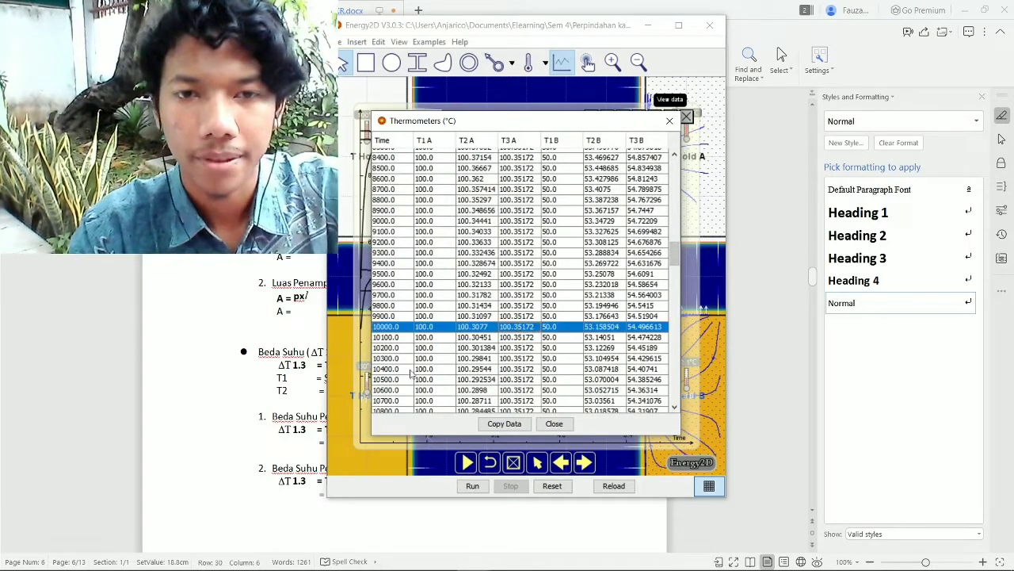
{"action": "key", "text": "alt+Tab"}
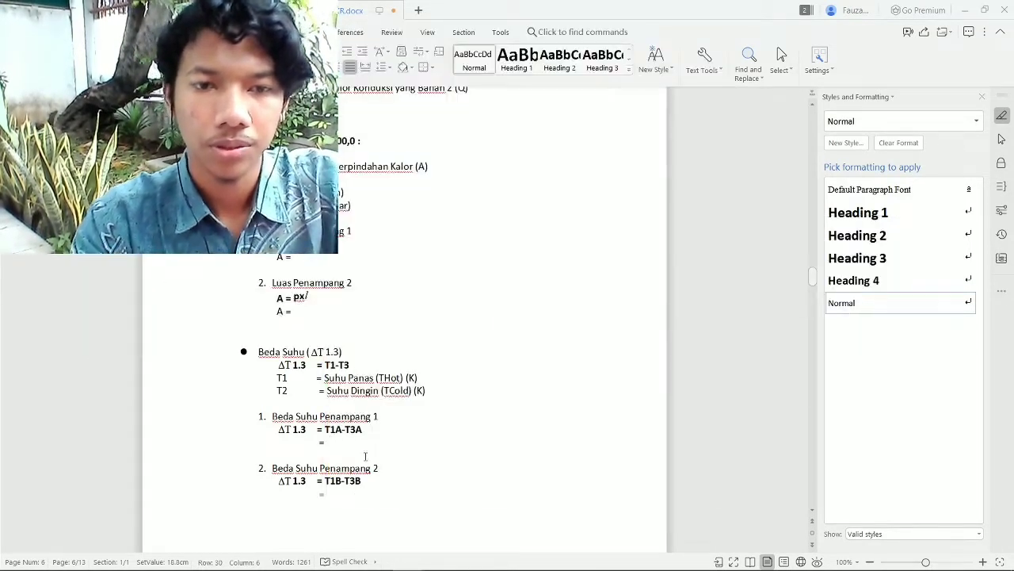
{"action": "type", "text": "3,15"}
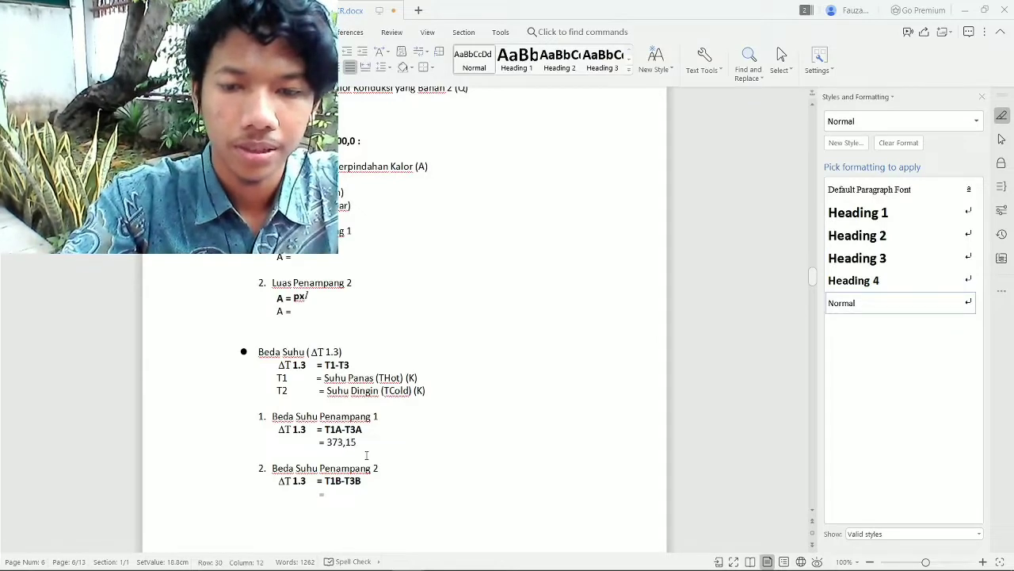
- Check T3 A at time 10000.0 in the Energy2D data and convert 100,35 Celsius to Kelvin in the browser
{"action": "key", "text": "alt+Tab"}
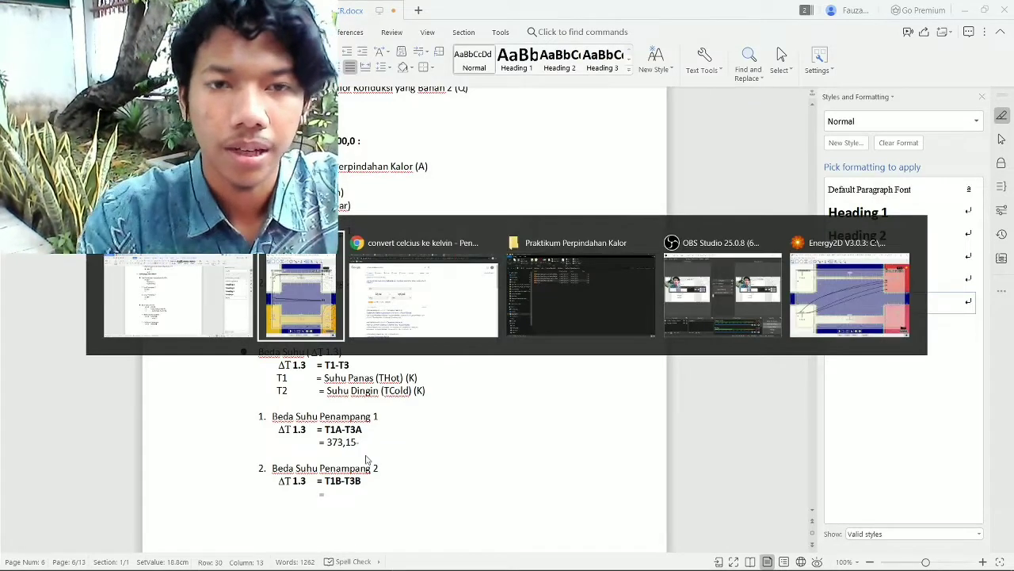
{"action": "key", "text": "alt+Tab"}
{"action": "key", "text": "alt+Tab"}
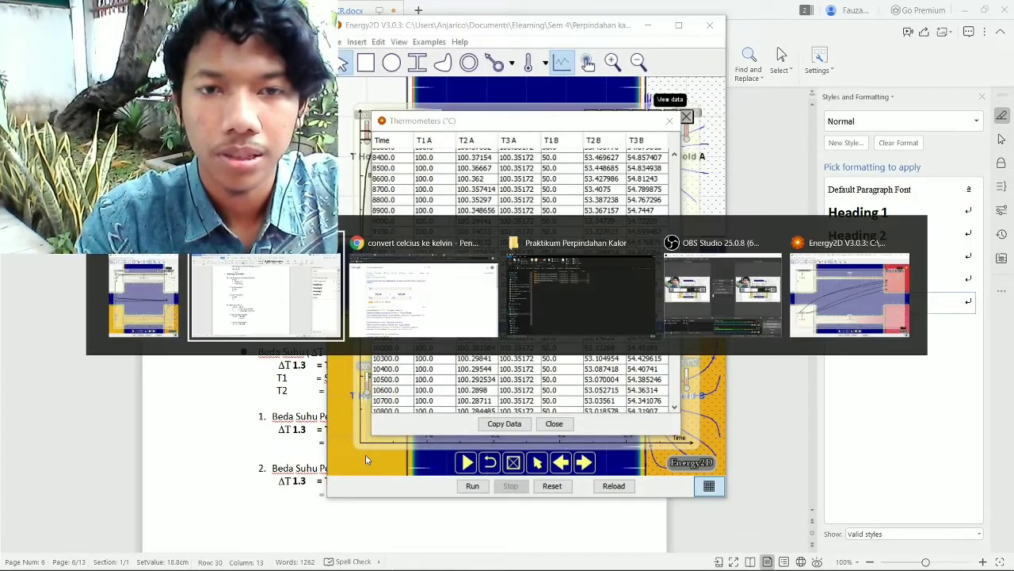
{"action": "key", "text": "BackSpace"}
{"action": "key", "text": "BackSpace"}
{"action": "key", "text": "BackSpace"}
{"action": "key", "text": "BackSpace"}
{"action": "key", "text": "BackSpace"}
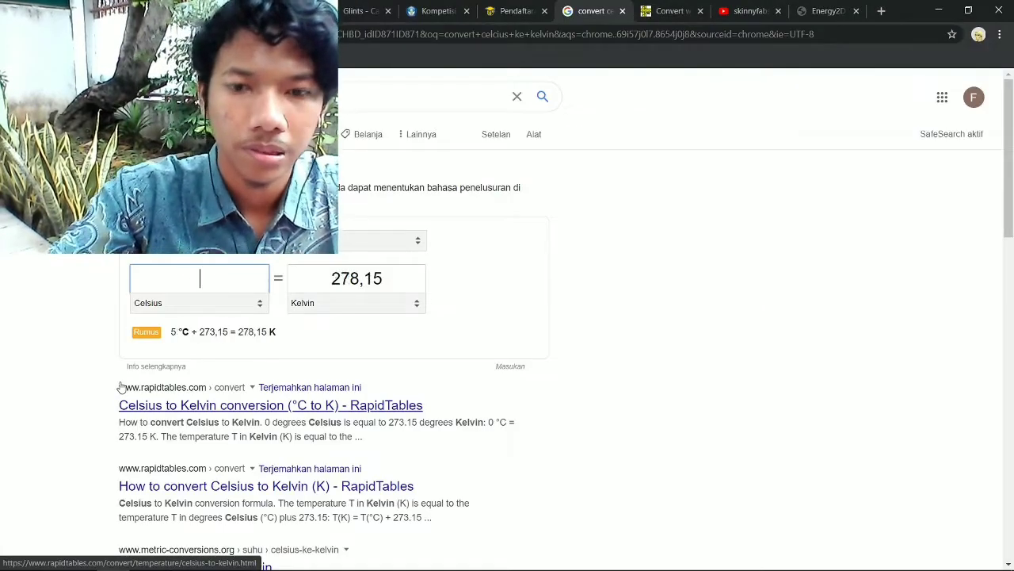
{"action": "type", "text": "100,35"}
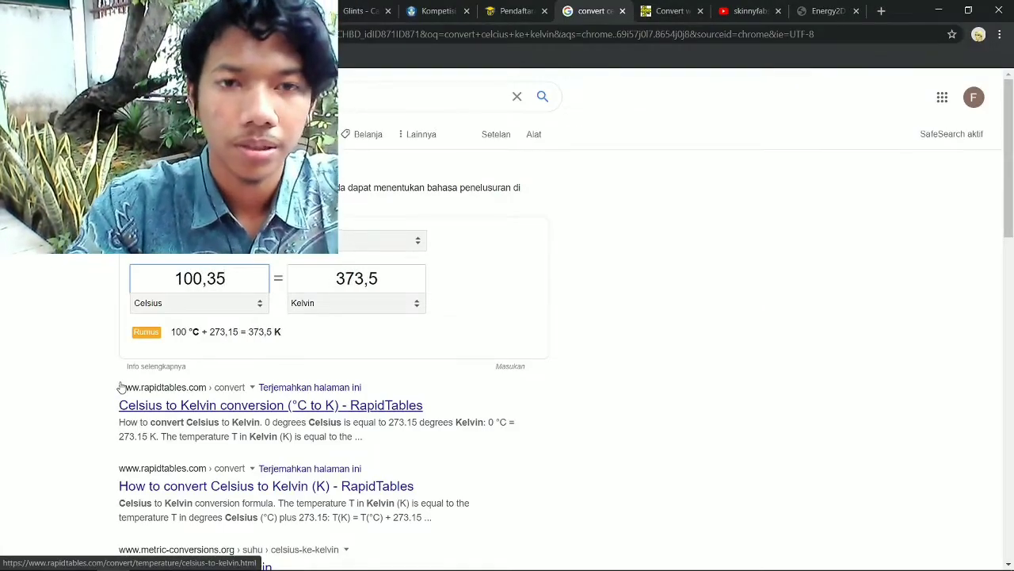
- Complete the Penampang 1 subtraction in the report with 373,5 and go to the Beda Suhu Penampang 2 result line
{"action": "key", "text": "alt+Tab"}
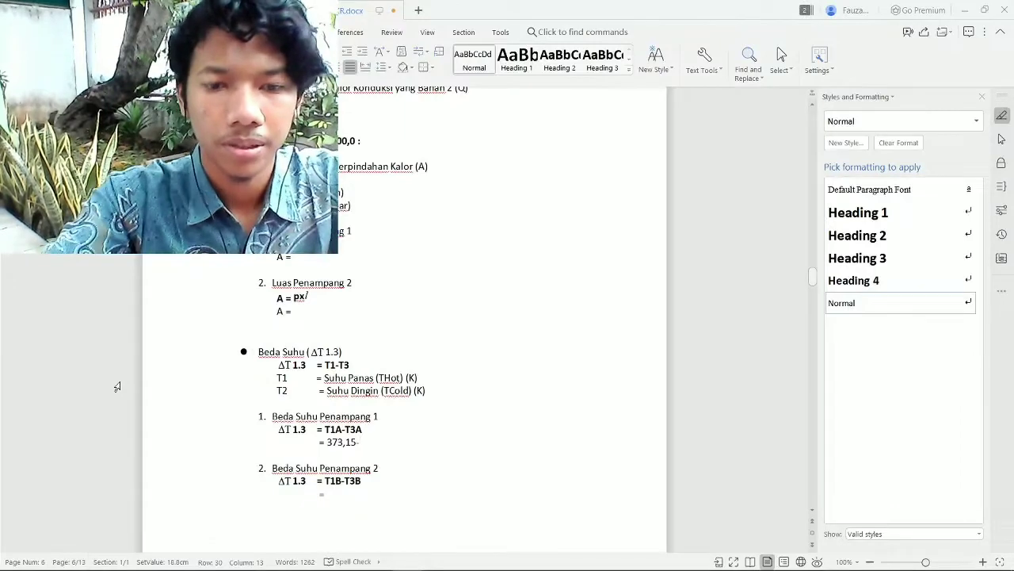
{"action": "type", "text": "373,5"}
{"action": "key", "text": "Down"}
{"action": "key", "text": "Down"}
{"action": "key", "text": "Down"}
{"action": "key", "text": "Down"}
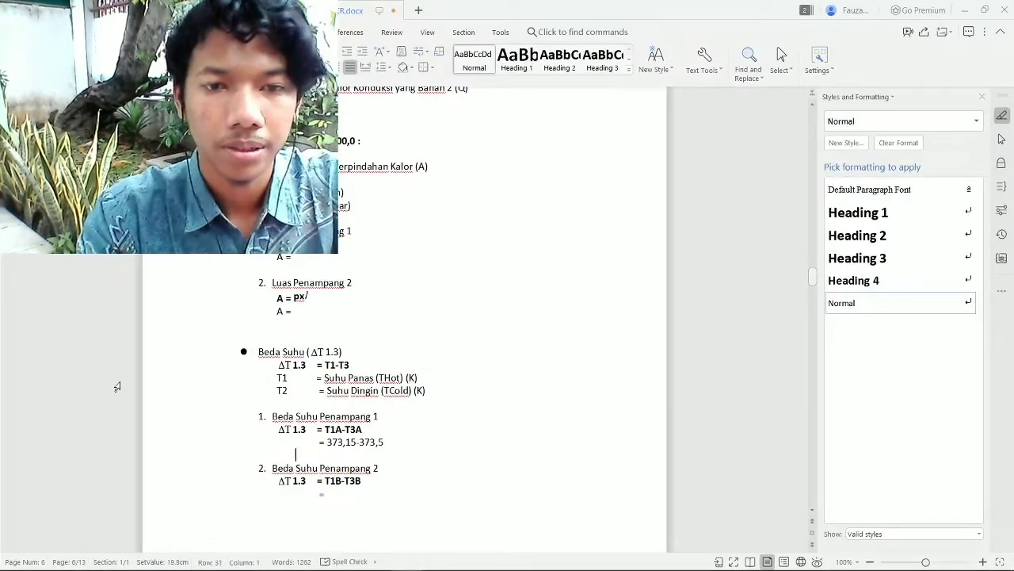
- Check T1 B at time 10000.0 in Energy2D, then enter 323,15 and a minus sign for Beda Suhu Penampang 2 in the report
{"action": "key", "text": "alt+Tab"}
{"action": "key", "text": "alt+Tab"}
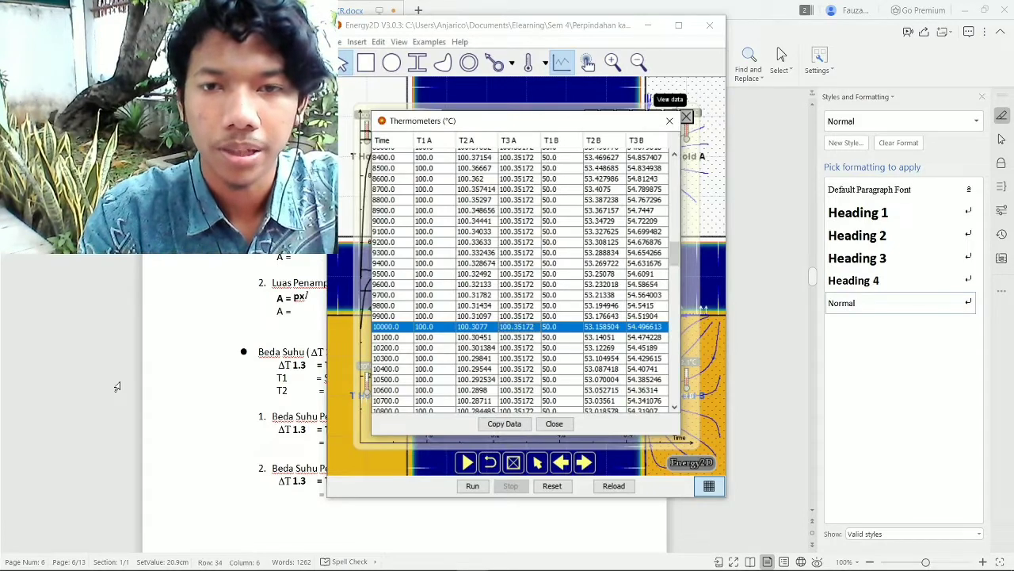
{"action": "key", "text": "alt+Tab"}
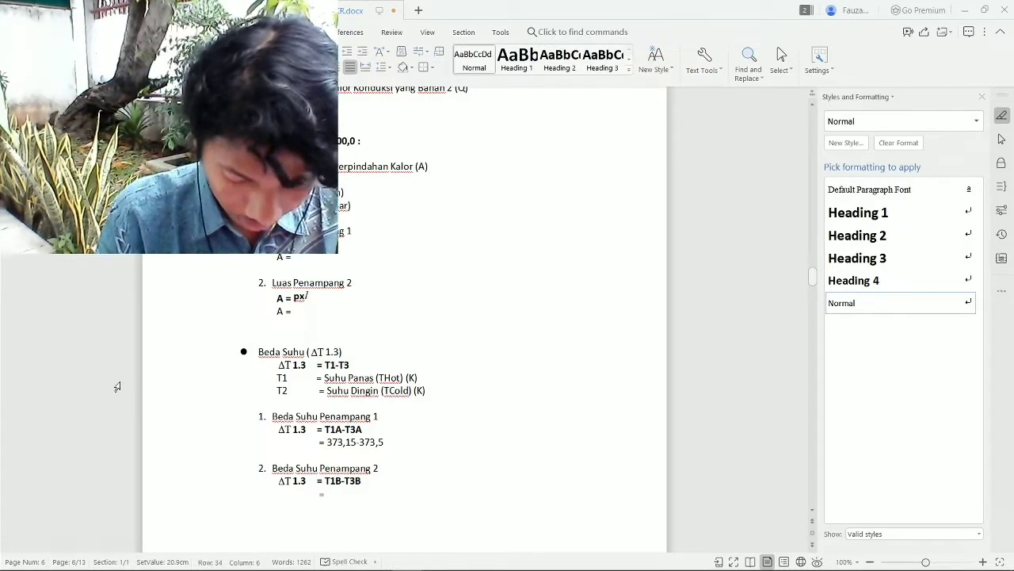
{"action": "type", "text": "23,15-"}
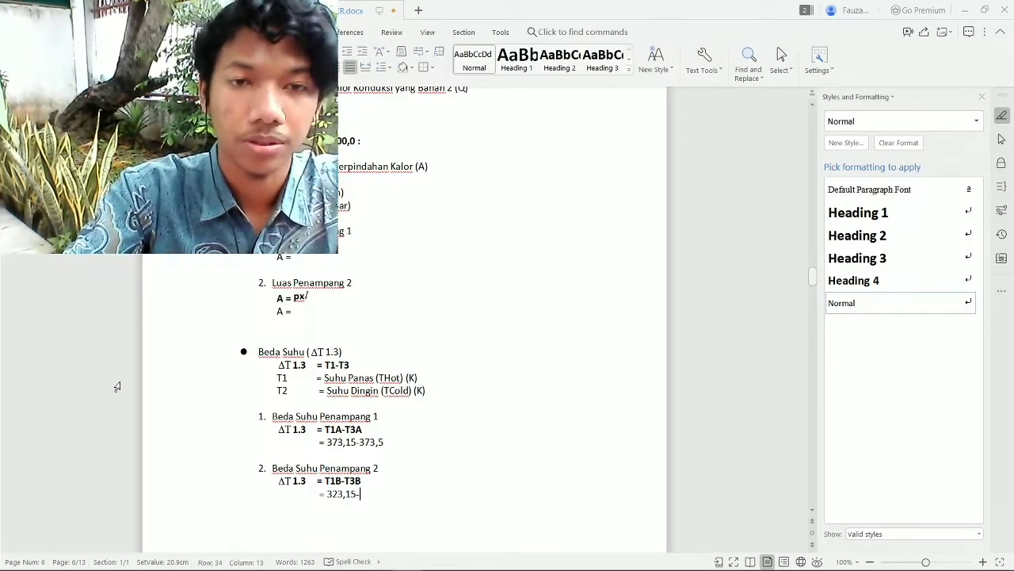
- Check T3 B at time 10000.0 in the Energy2D data and convert 54,49 Celsius to Kelvin in the browser
{"action": "key", "text": "alt+Tab"}
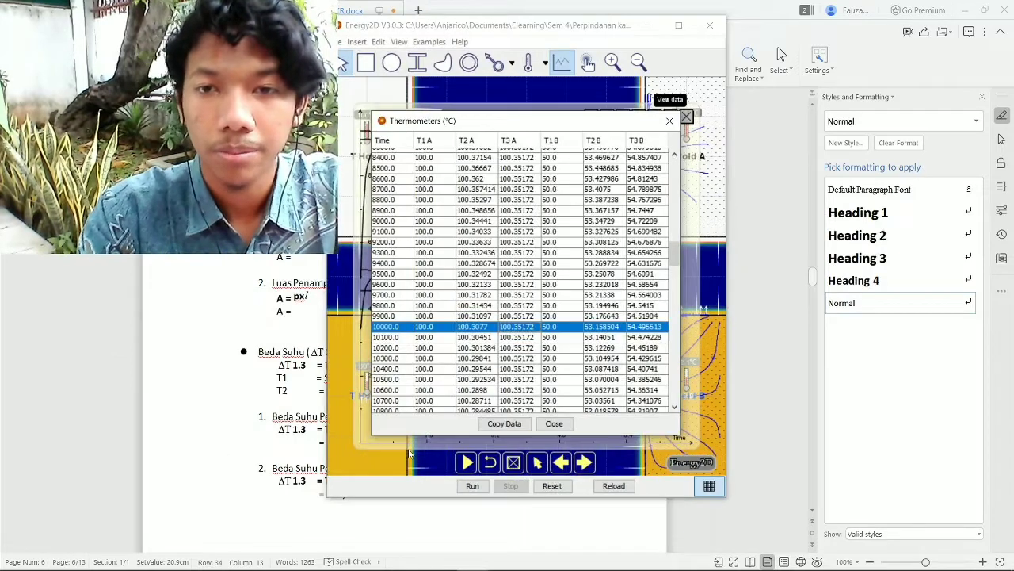
{"action": "key", "text": "alt+Tab"}
{"action": "key", "text": "alt+Tab"}
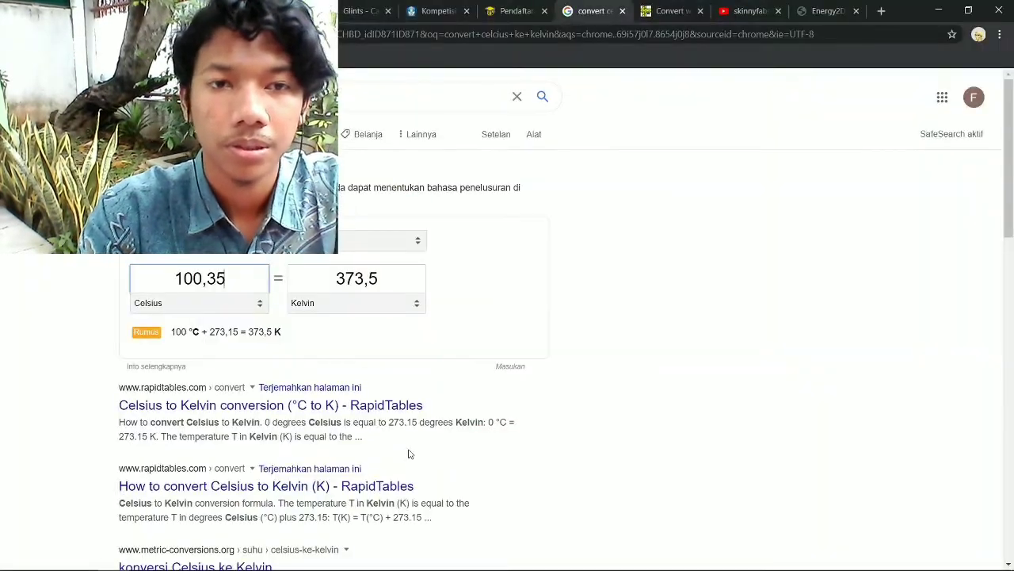
{"action": "key", "text": "BackSpace"}
{"action": "key", "text": "BackSpace"}
{"action": "key", "text": "BackSpace"}
{"action": "key", "text": "BackSpace"}
{"action": "key", "text": "BackSpace"}
{"action": "key", "text": "BackSpace"}
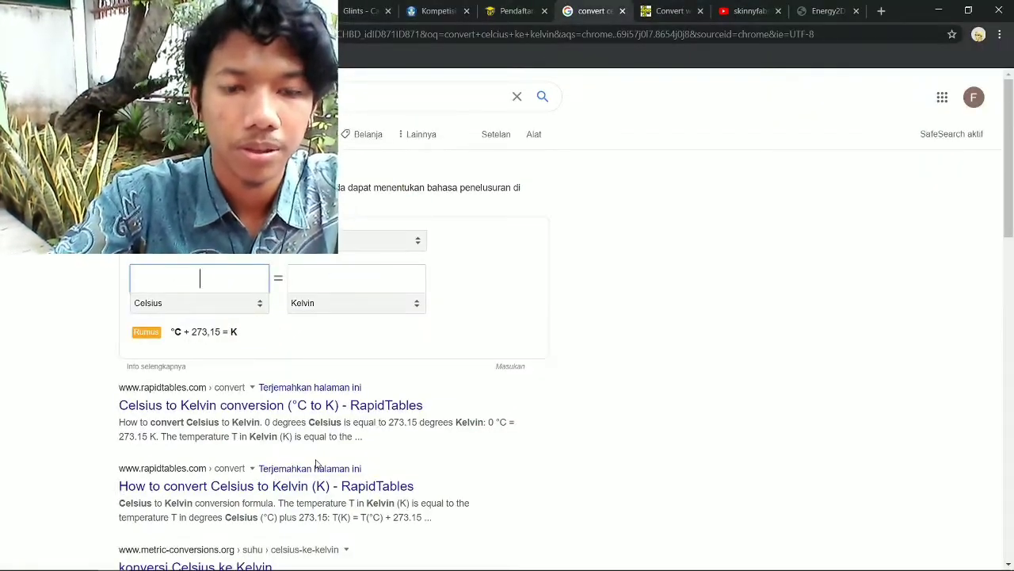
{"action": "type", "text": "54,49"}
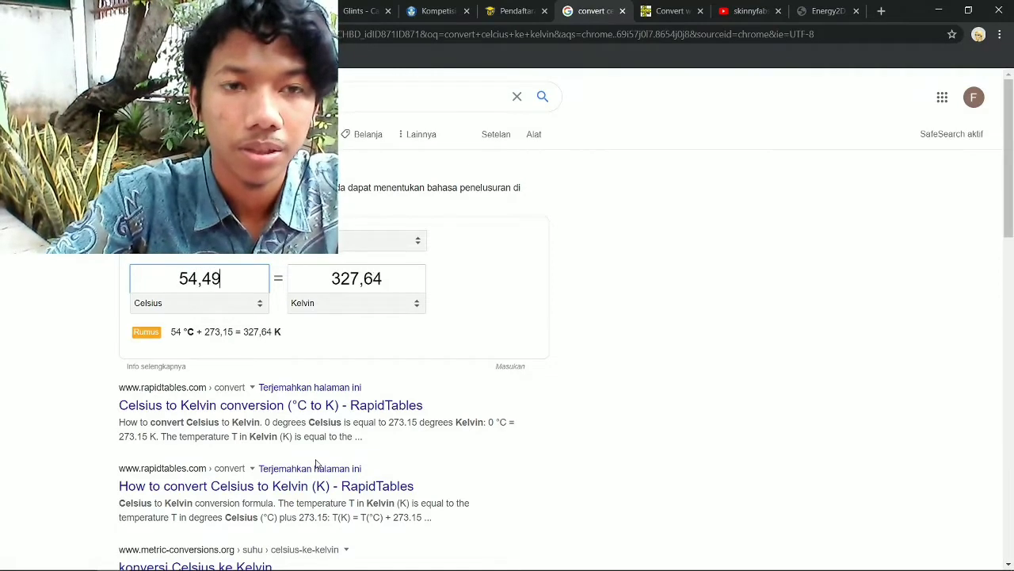
- Return to the report and complete the Beda Suhu Penampang 2 subtraction with 327,64
{"action": "key", "text": "alt+Tab"}
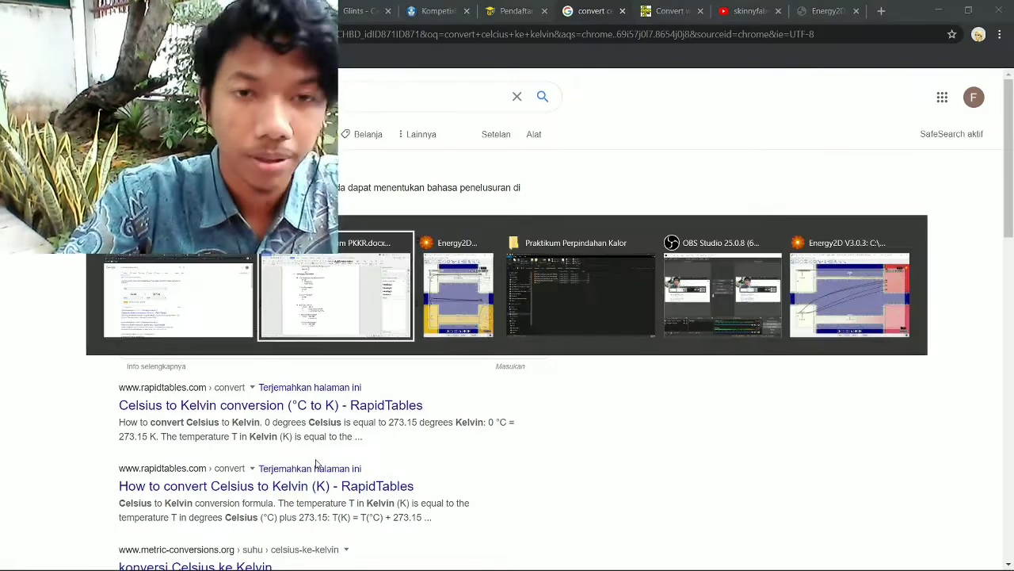
{"action": "key", "text": "alt+Tab"}
{"action": "key", "text": "alt+Tab"}
{"action": "key", "text": "alt+Tab"}
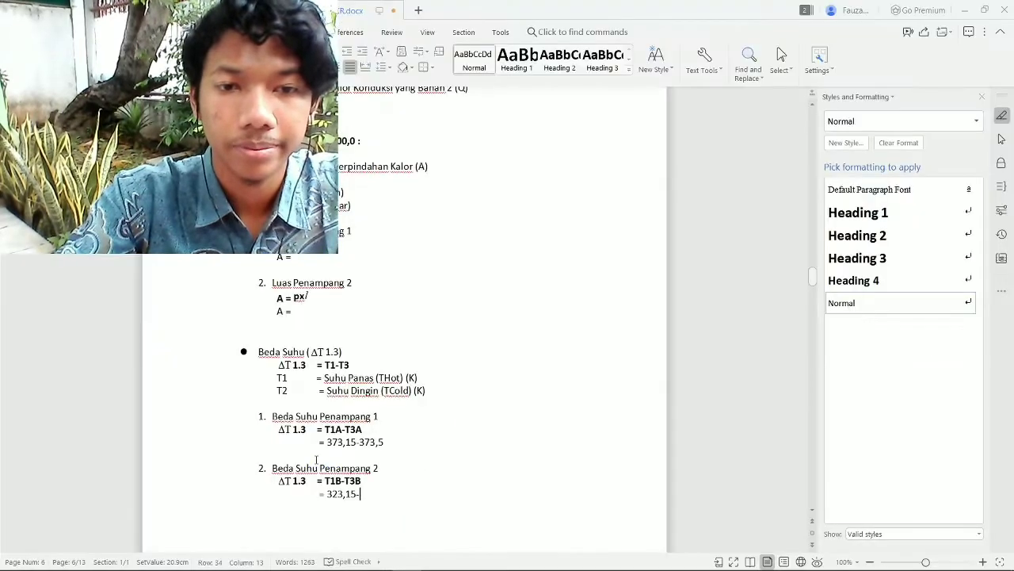
{"action": "type", "text": "327,4"}
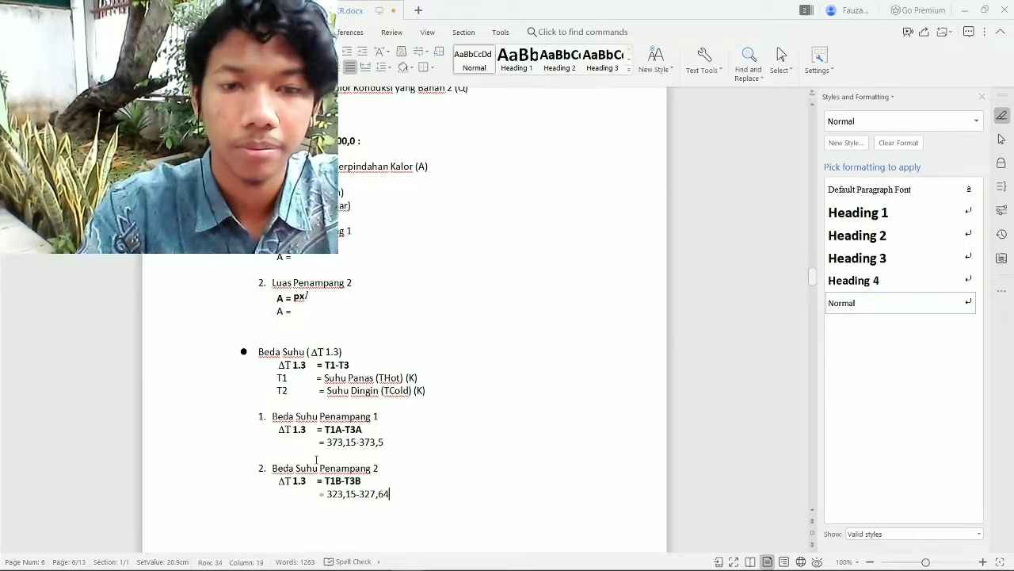
- Under Perpindahan Kalor Konduksi Bahan 1 for time 10000,0, enter 0,40 followed by a multiplication dot on the result line
{"action": "key", "text": "Down"}
{"action": "key", "text": "Down"}
{"action": "key", "text": "Down"}
{"action": "key", "text": "Down"}
{"action": "key", "text": "Down"}
{"action": "key", "text": "Down"}
{"action": "key", "text": "Down"}
{"action": "key", "text": "Down"}
{"action": "key", "text": "Down"}
{"action": "key", "text": "Down"}
{"action": "key", "text": "Down"}
{"action": "key", "text": "Down"}
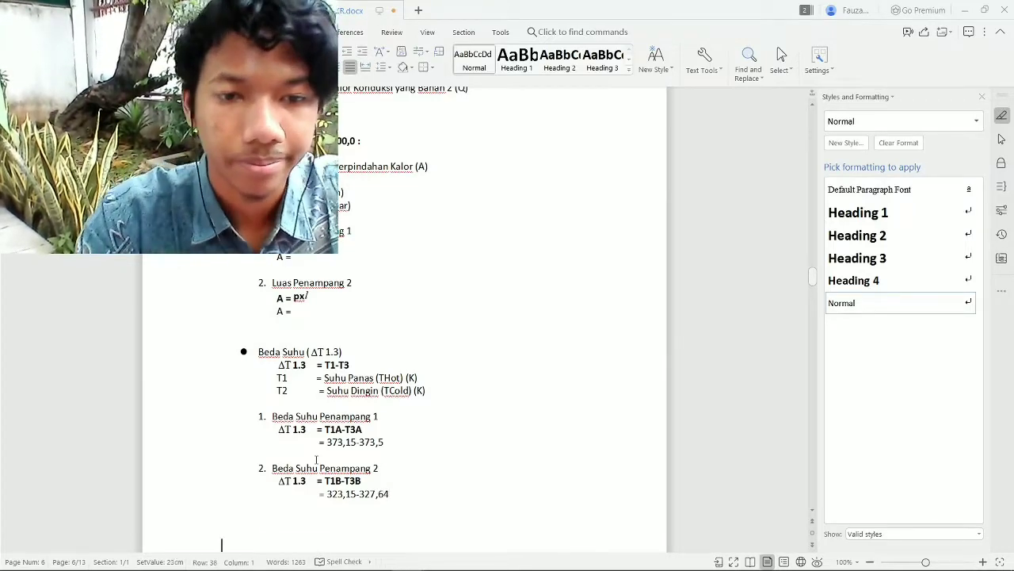
{"action": "key", "text": "Down"}
{"action": "key", "text": "Down"}
{"action": "key", "text": "Down"}
{"action": "key", "text": "Down"}
{"action": "key", "text": "Down"}
{"action": "key", "text": "Down"}
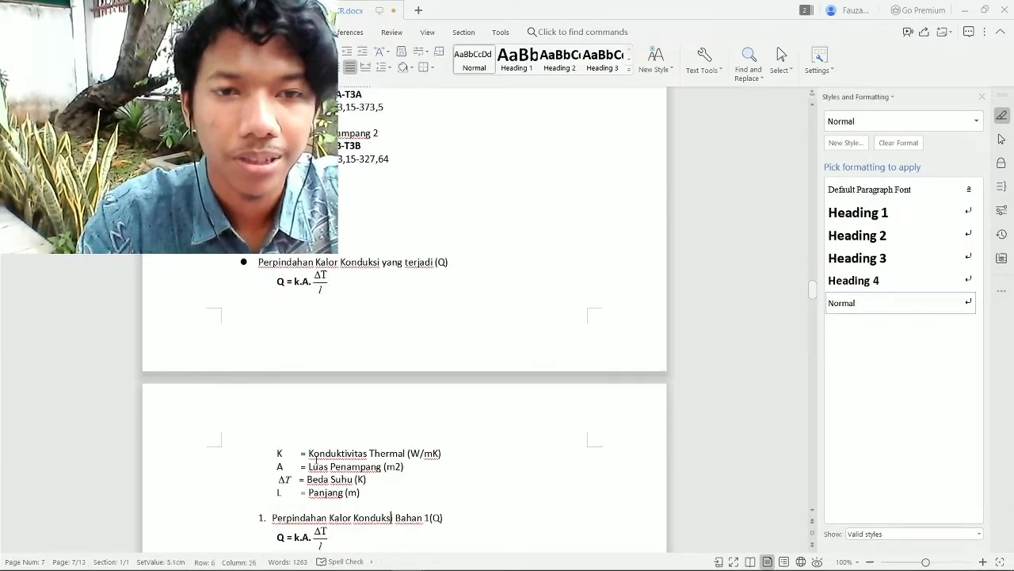
{"action": "key", "text": "Up"}
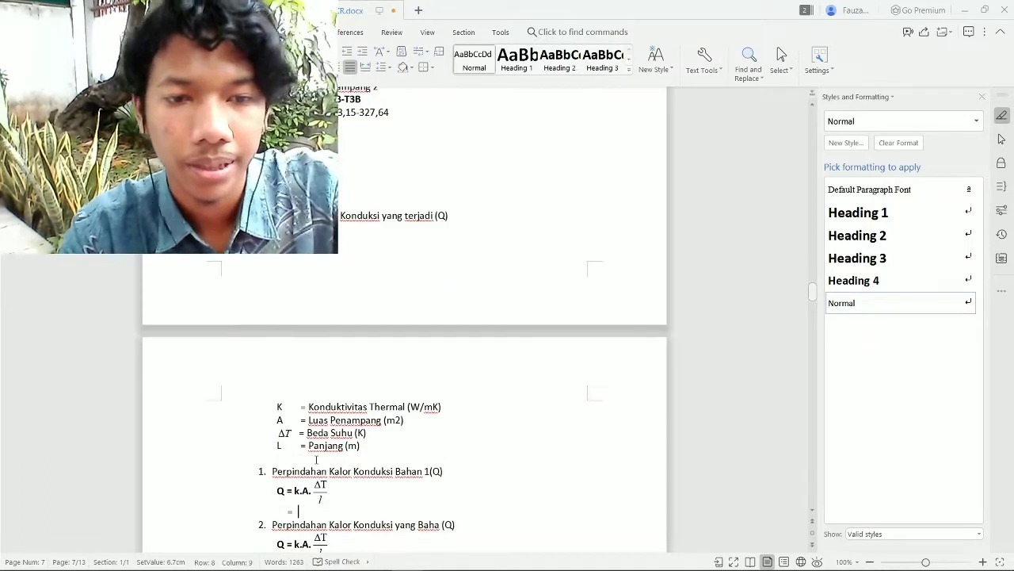
{"action": "type", "text": "0,40"}
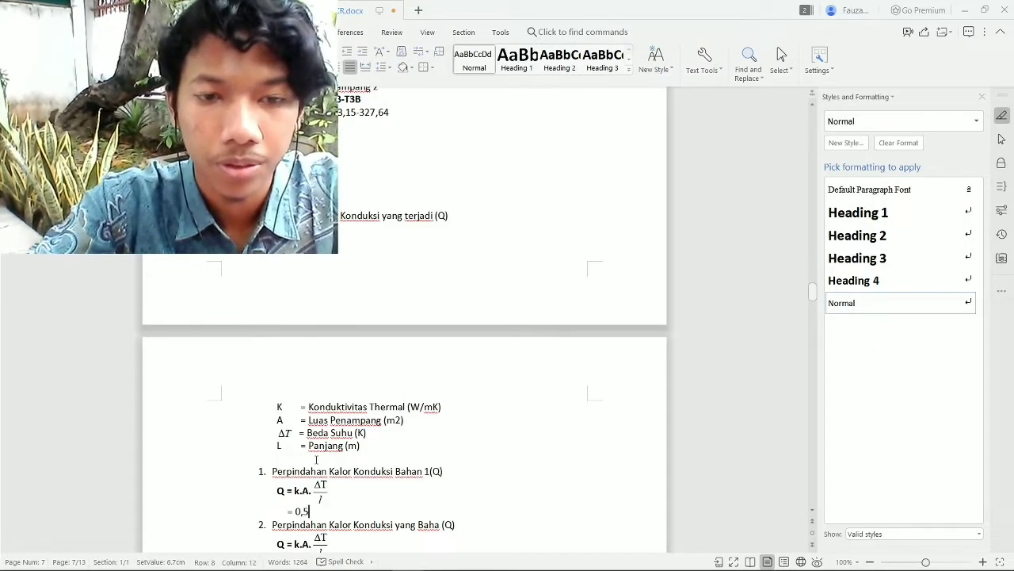
{"action": "type", "text": "."}
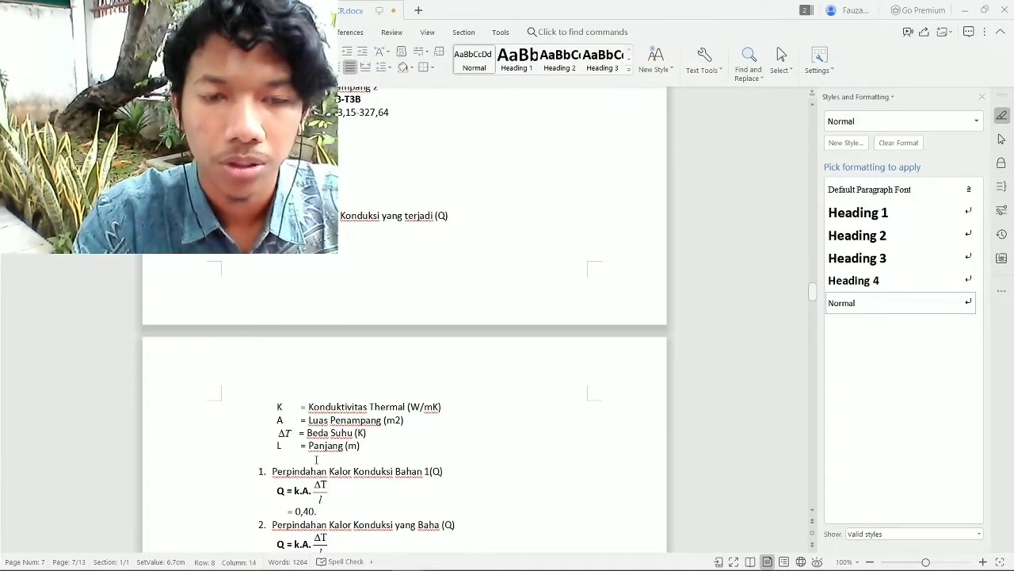
- Look back through the temperature differences and areas to the previous time section's conduction formula and its variable definitions
{"action": "key", "text": "Up"}
{"action": "key", "text": "Up"}
{"action": "key", "text": "Up"}
{"action": "key", "text": "Up"}
{"action": "key", "text": "Up"}
{"action": "key", "text": "Up"}
{"action": "key", "text": "Up"}
{"action": "key", "text": "Up"}
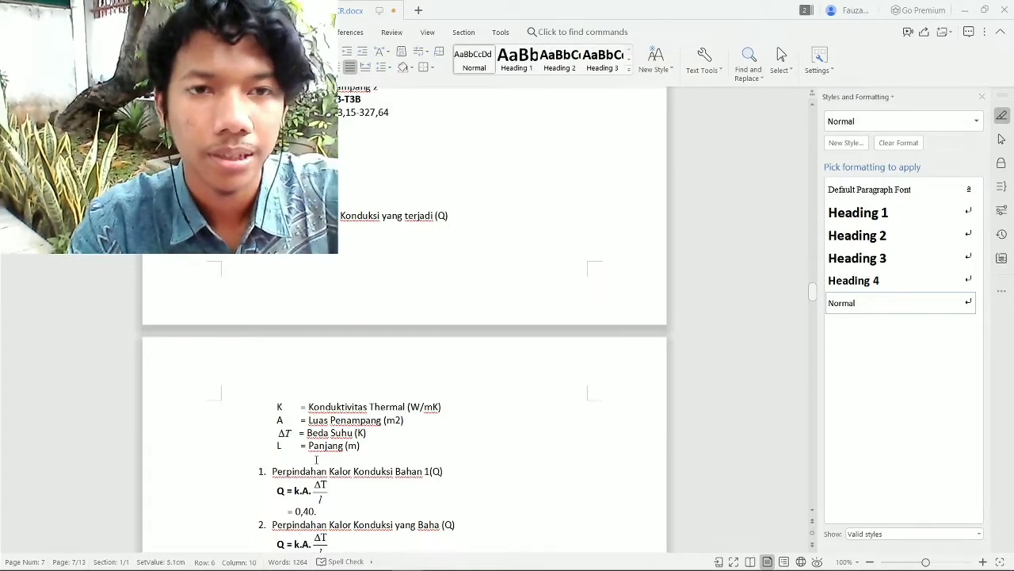
{"action": "key", "text": "Up"}
{"action": "key", "text": "Up"}
{"action": "key", "text": "Up"}
{"action": "key", "text": "Up"}
{"action": "key", "text": "Up"}
{"action": "key", "text": "Up"}
{"action": "key", "text": "Up"}
{"action": "key", "text": "Up"}
{"action": "key", "text": "Up"}
{"action": "key", "text": "Up"}
{"action": "key", "text": "Up"}
{"action": "key", "text": "Up"}
{"action": "key", "text": "Up"}
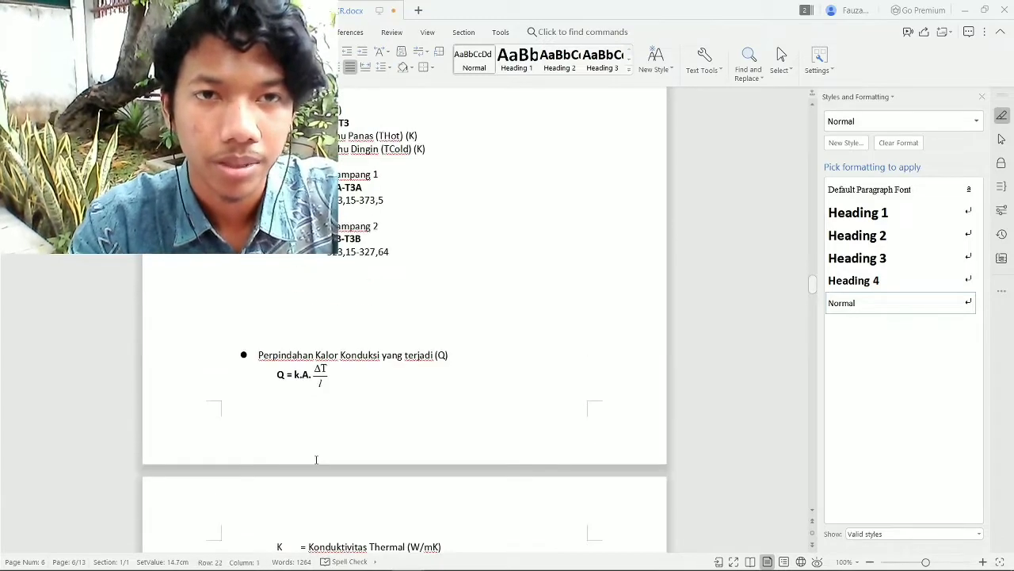
{"action": "key", "text": "Up"}
{"action": "key", "text": "Down"}
{"action": "key", "text": "Up"}
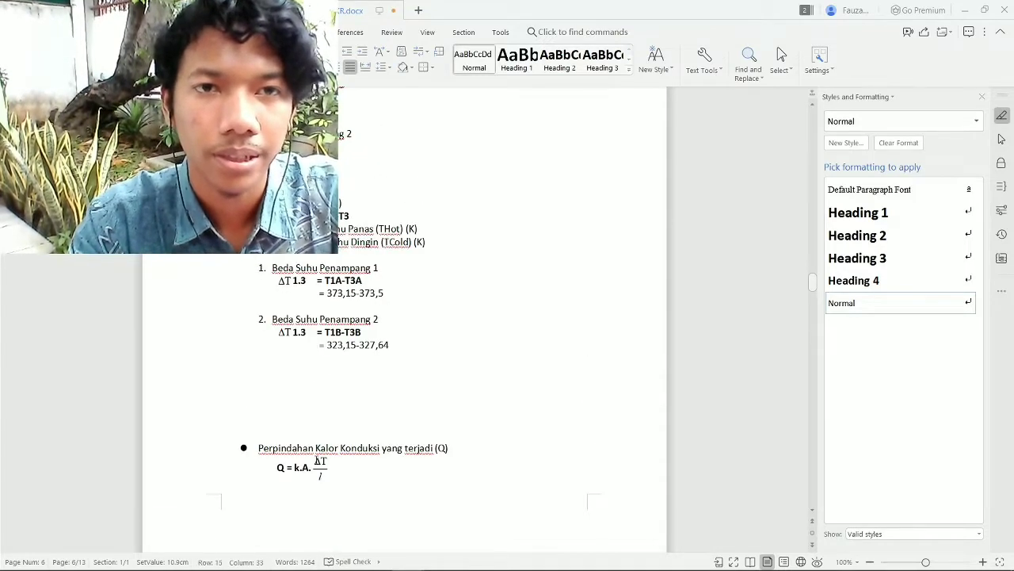
{"action": "key", "text": "Down"}
{"action": "key", "text": "Up"}
{"action": "key", "text": "Up"}
{"action": "key", "text": "Up"}
{"action": "key", "text": "Up"}
{"action": "key", "text": "Up"}
{"action": "key", "text": "Up"}
{"action": "key", "text": "Up"}
{"action": "key", "text": "Up"}
{"action": "key", "text": "Up"}
{"action": "key", "text": "Up"}
{"action": "key", "text": "Up"}
{"action": "key", "text": "Up"}
{"action": "key", "text": "Up"}
{"action": "key", "text": "Up"}
{"action": "key", "text": "Up"}
{"action": "key", "text": "Up"}
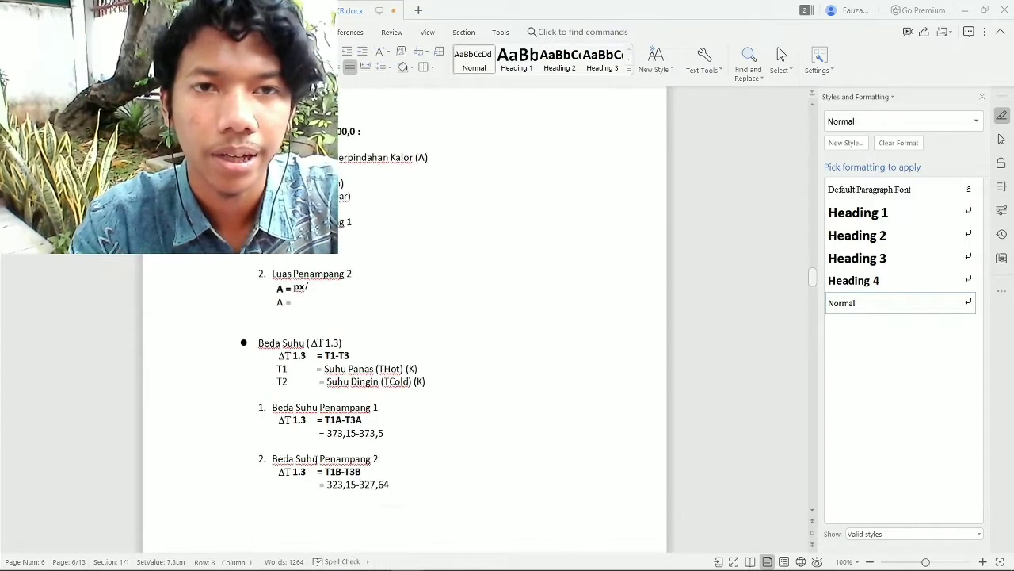
{"action": "scroll", "coordinate": [316, 459], "scroll_direction": "up", "scroll_amount": 1}
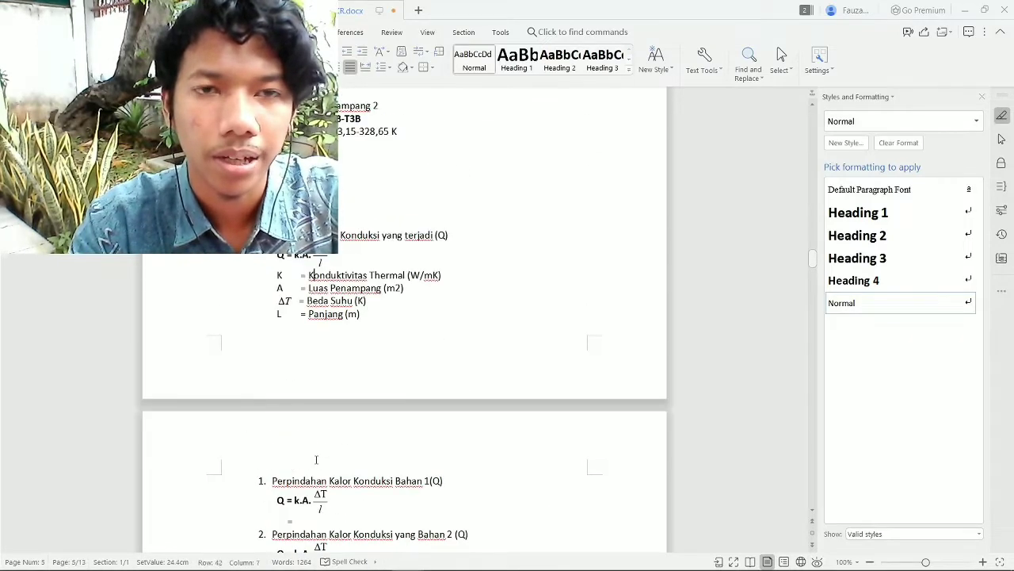
- Go to the Beda Suhu Penampang 1 result line in the Perhitungan Time 20000,0 section
{"action": "key", "text": "Down"}
{"action": "key", "text": "Down"}
{"action": "key", "text": "Down"}
{"action": "key", "text": "Down"}
{"action": "key", "text": "Down"}
{"action": "key", "text": "Down"}
{"action": "key", "text": "Down"}
{"action": "key", "text": "Down"}
{"action": "key", "text": "Down"}
{"action": "key", "text": "Down"}
{"action": "key", "text": "Down"}
{"action": "key", "text": "Down"}
{"action": "key", "text": "Down"}
{"action": "key", "text": "Down"}
{"action": "key", "text": "Down"}
{"action": "key", "text": "Down"}
{"action": "key", "text": "Down"}
{"action": "key", "text": "Down"}
{"action": "key", "text": "Down"}
{"action": "key", "text": "Down"}
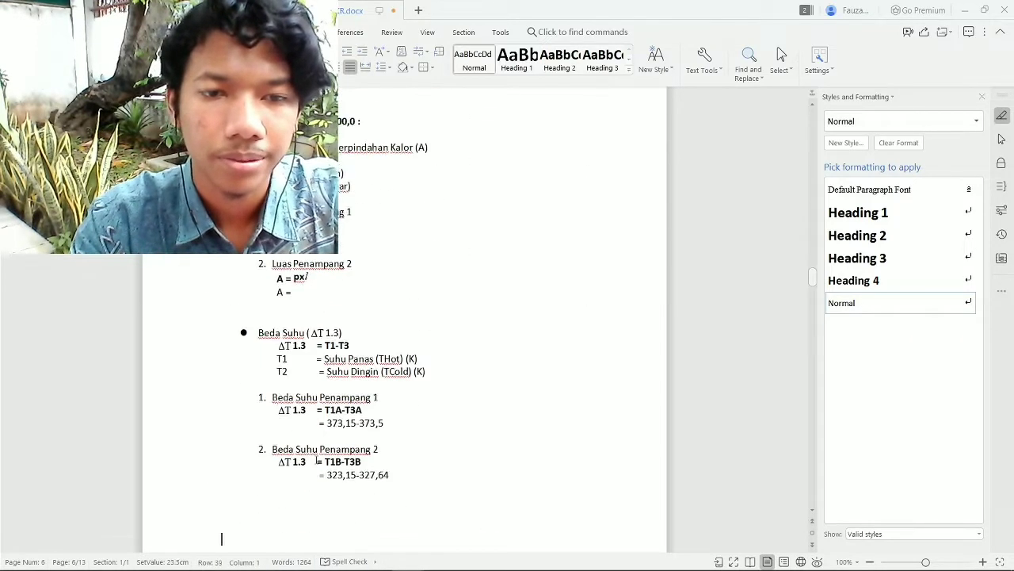
{"action": "key", "text": "Down"}
{"action": "key", "text": "Down"}
{"action": "key", "text": "Down"}
{"action": "key", "text": "Down"}
{"action": "key", "text": "Down"}
{"action": "key", "text": "Down"}
{"action": "key", "text": "Down"}
{"action": "key", "text": "Down"}
{"action": "key", "text": "Down"}
{"action": "key", "text": "Down"}
{"action": "key", "text": "Down"}
{"action": "key", "text": "Down"}
{"action": "key", "text": "Down"}
{"action": "key", "text": "Down"}
{"action": "key", "text": "Down"}
{"action": "key", "text": "Down"}
{"action": "key", "text": "Down"}
{"action": "key", "text": "Down"}
{"action": "key", "text": "Down"}
{"action": "key", "text": "Down"}
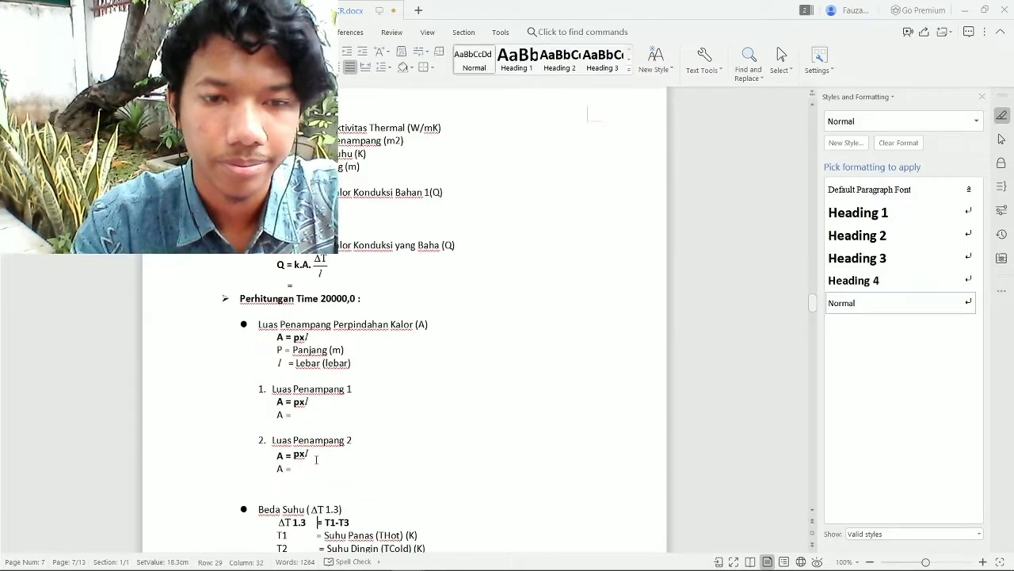
{"action": "key", "text": "Down"}
{"action": "key", "text": "Down"}
{"action": "key", "text": "Down"}
{"action": "key", "text": "Down"}
{"action": "key", "text": "Down"}
{"action": "key", "text": "Down"}
{"action": "key", "text": "Down"}
{"action": "key", "text": "Down"}
{"action": "key", "text": "Down"}
{"action": "key", "text": "Down"}
{"action": "key", "text": "Down"}
{"action": "key", "text": "Down"}
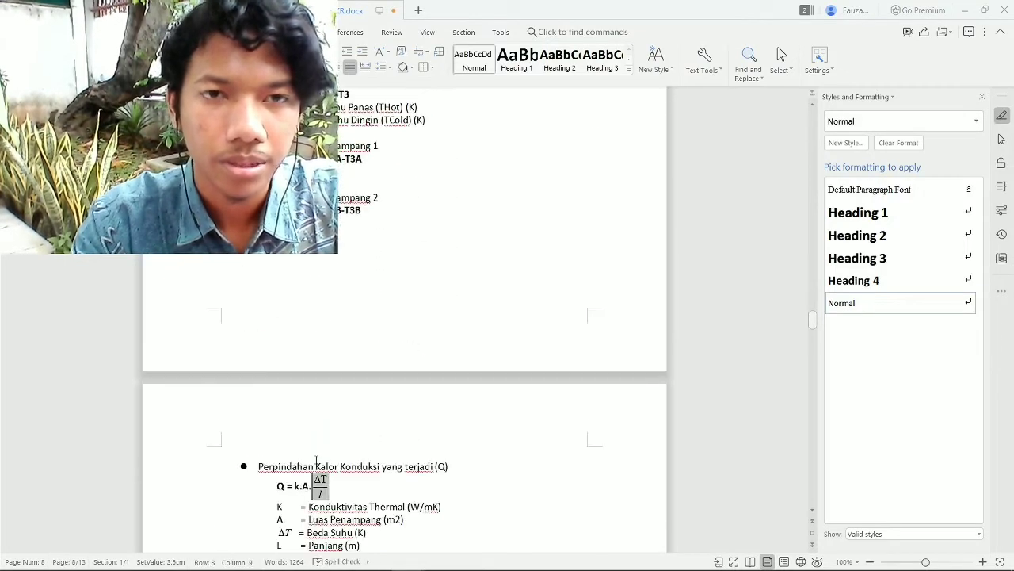
{"action": "key", "text": "Up"}
{"action": "key", "text": "Up"}
{"action": "key", "text": "Up"}
{"action": "key", "text": "Up"}
{"action": "key", "text": "Up"}
{"action": "key", "text": "Up"}
{"action": "key", "text": "Up"}
{"action": "key", "text": "Up"}
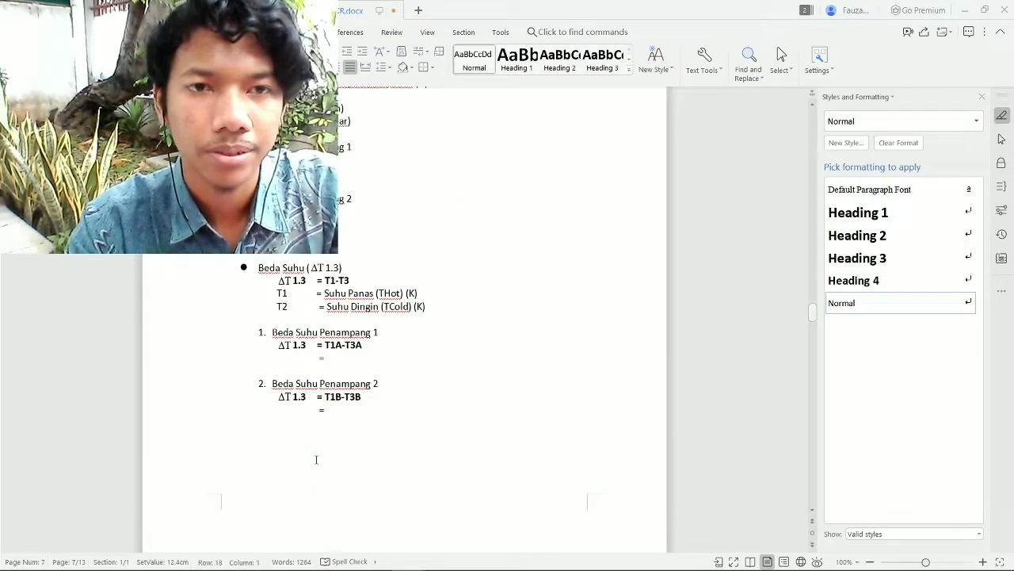
{"action": "key", "text": "Down"}
{"action": "key", "text": "Down"}
{"action": "key", "text": "Down"}
{"action": "key", "text": "Down"}
{"action": "key", "text": "Down"}
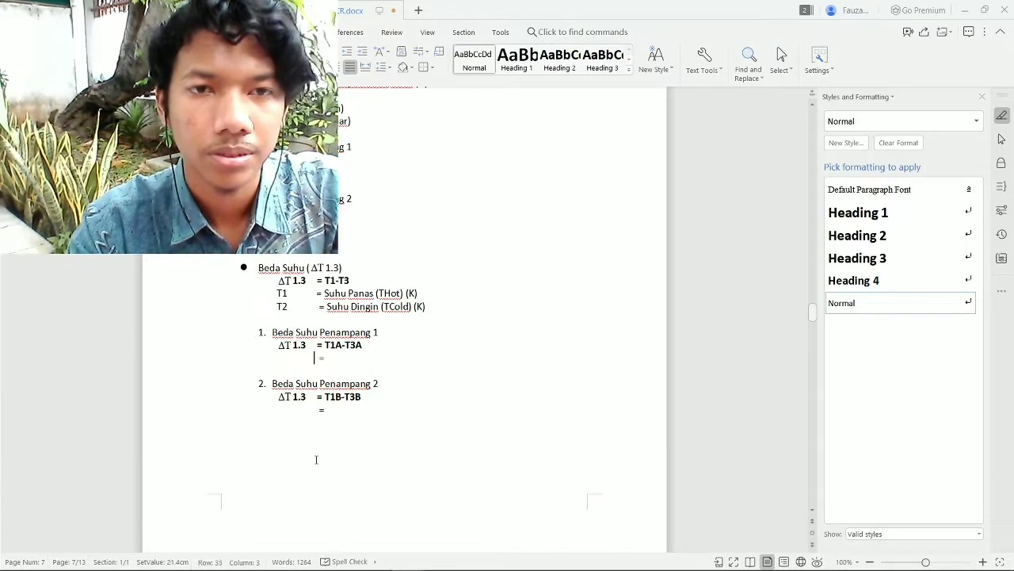
{"action": "key", "text": "Up"}
{"action": "key", "text": "Up"}
{"action": "key", "text": "Up"}
{"action": "key", "text": "Up"}
{"action": "key", "text": "Up"}
{"action": "key", "text": "Up"}
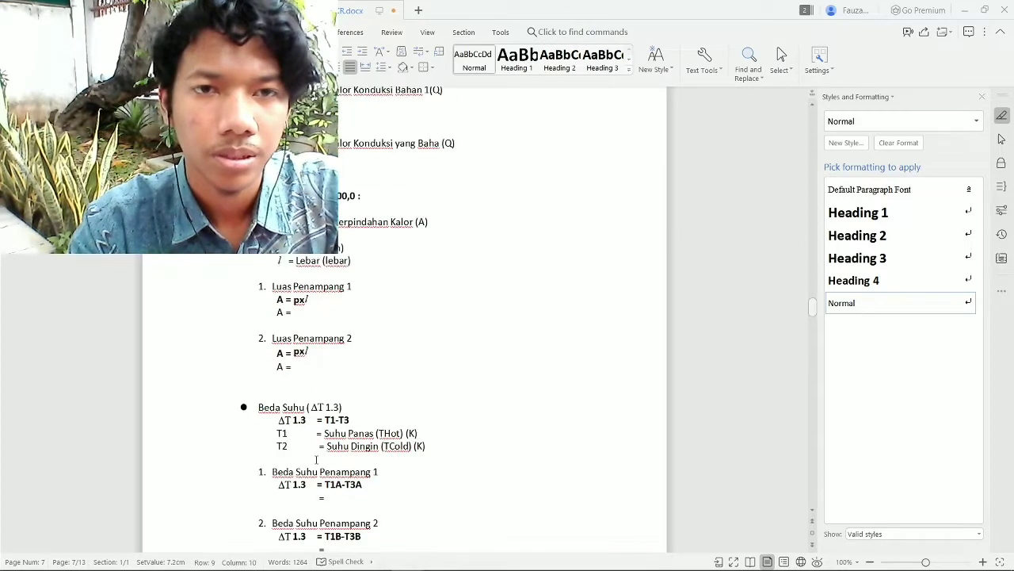
{"action": "key", "text": "Down"}
{"action": "key", "text": "Down"}
{"action": "key", "text": "Down"}
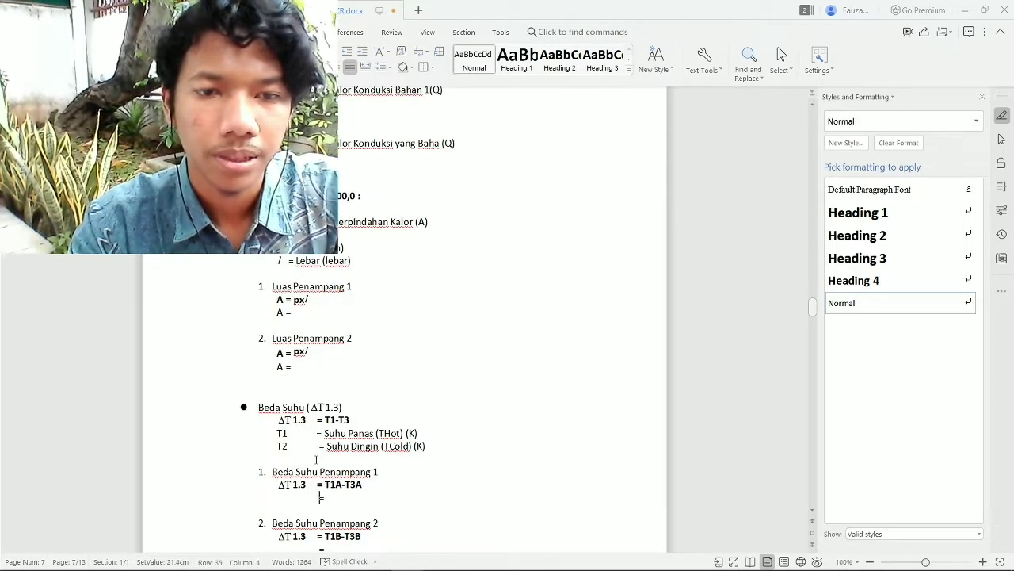
- Find the time 20000.0 row in the Energy2D thermometer data, then enter 373,15 K and a minus sign for Beda Suhu Penampang 1
{"action": "key", "text": "alt+Tab"}
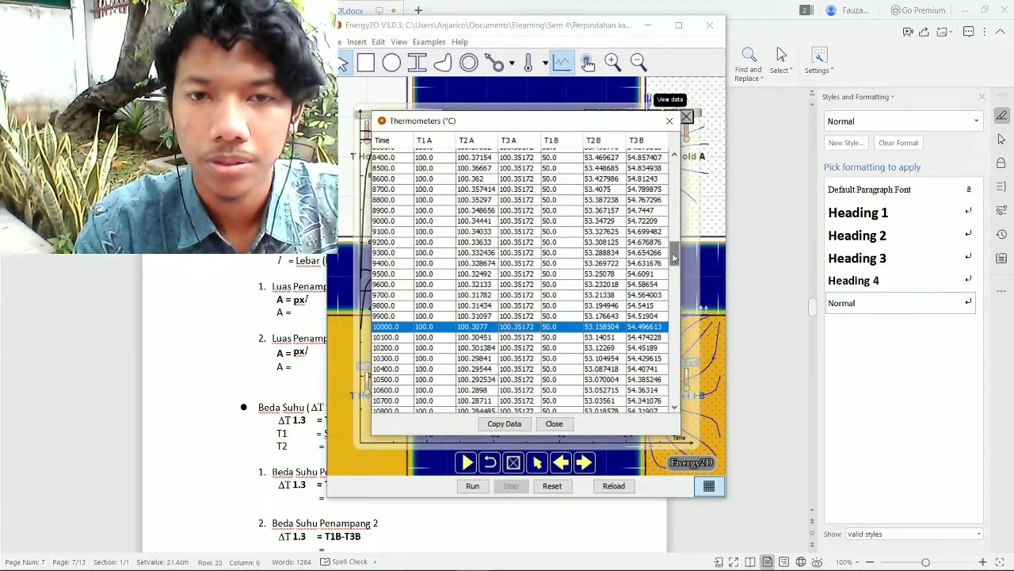
{"action": "left_click_drag", "start_coordinate": [673, 255], "coordinate": [673, 356]}
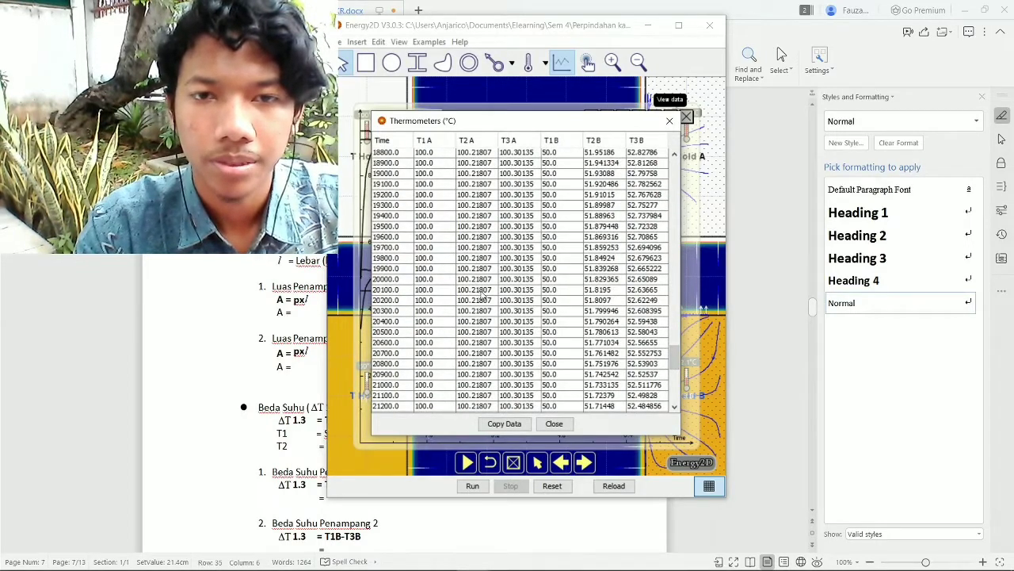
{"action": "left_click", "coordinate": [506, 279]}
{"action": "key", "text": "alt+Tab"}
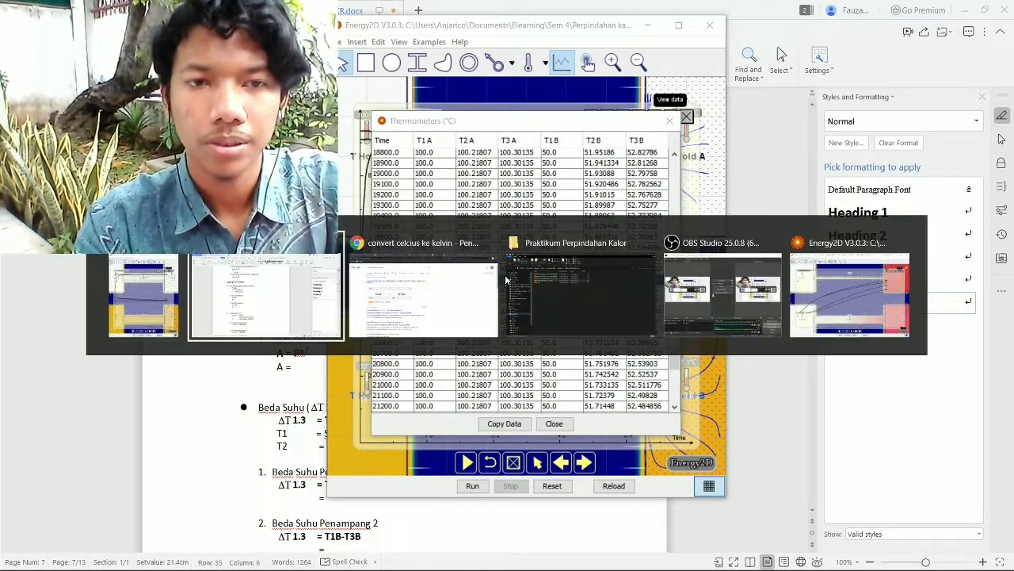
{"action": "type", "text": "3"}
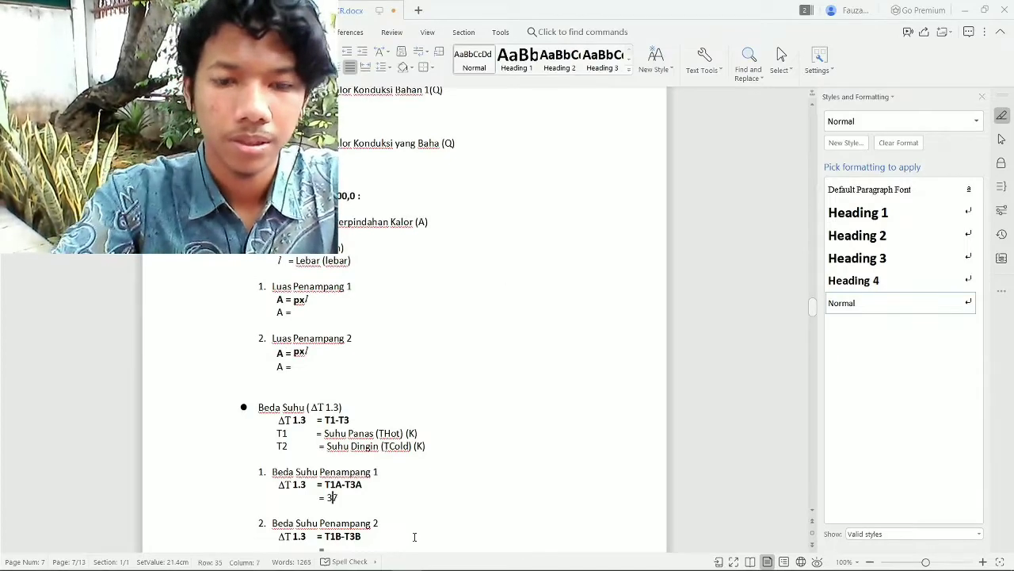
{"action": "type", "text": "73,15 K-"}
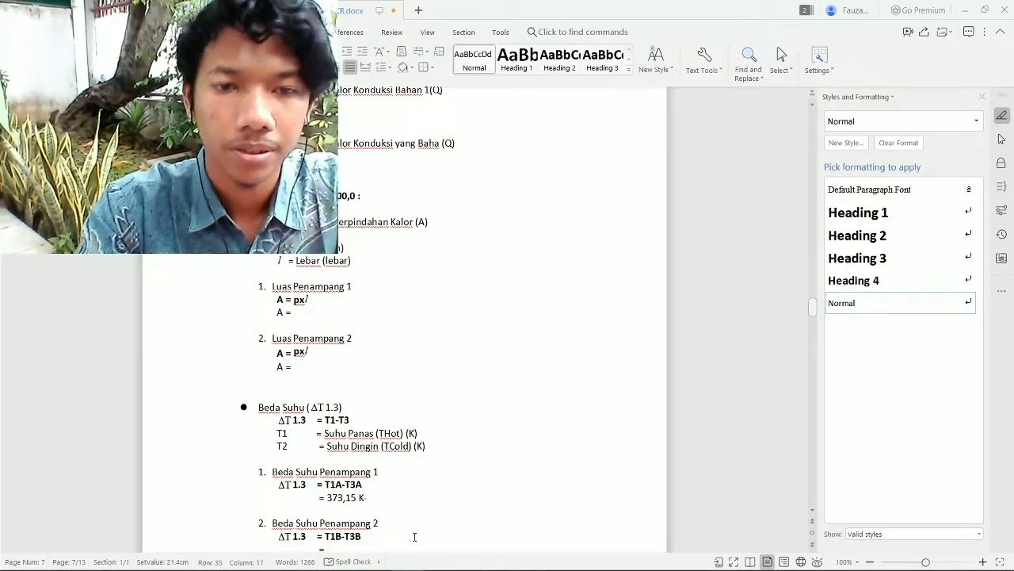
- Check T3 A for time 20000.0 in the Energy2D thermometer data, then convert 100,30 °C to Kelvin in the Google converter
{"action": "key", "text": "alt+Tab"}
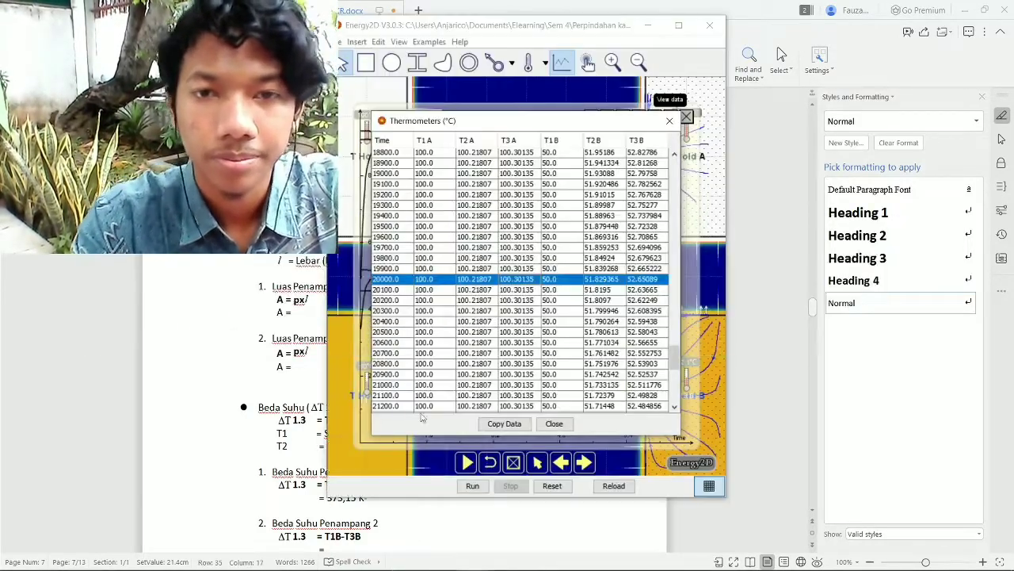
{"action": "key", "text": "alt+Tab"}
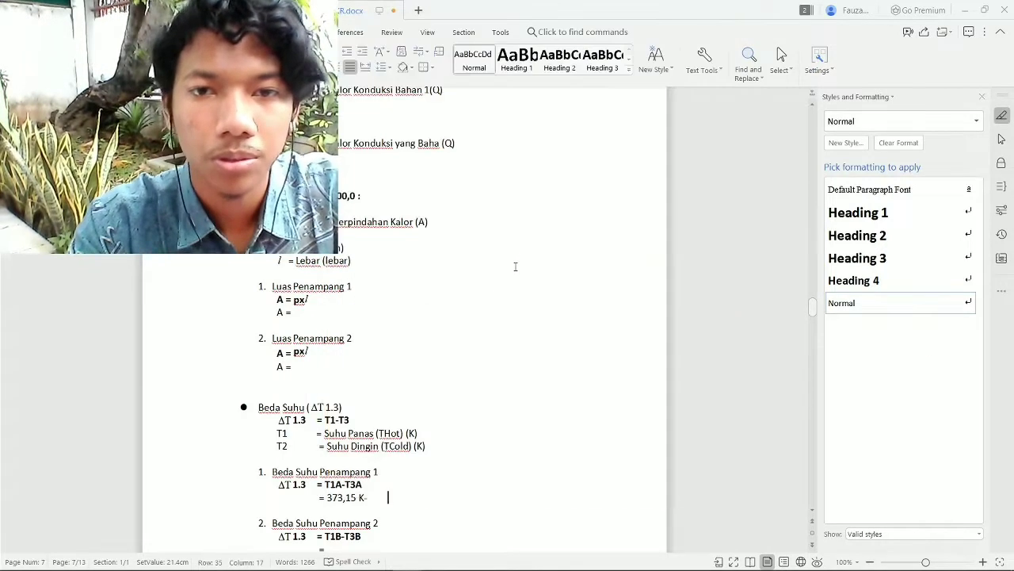
{"action": "key", "text": "alt+Tab"}
{"action": "key", "text": "BackSpace"}
{"action": "key", "text": "BackSpace"}
{"action": "key", "text": "BackSpace"}
{"action": "key", "text": "BackSpace"}
{"action": "key", "text": "BackSpace"}
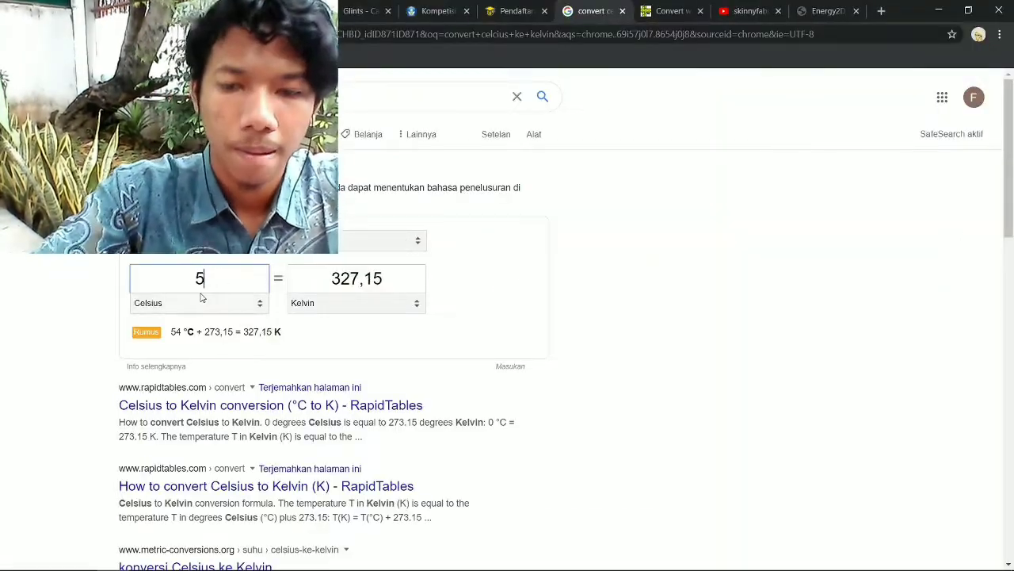
{"action": "type", "text": "100,30"}
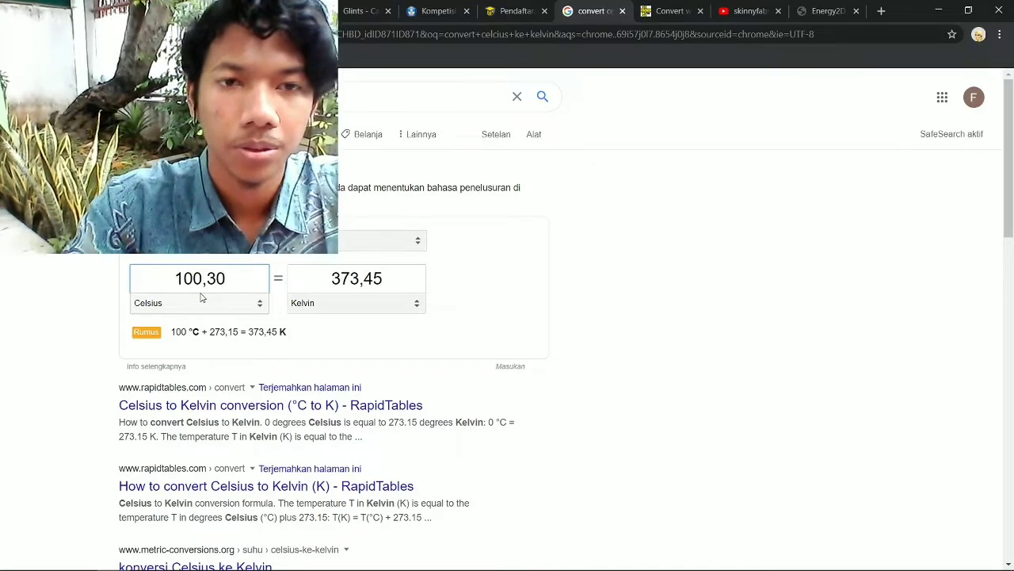
- Back in the report, enter 373,45 as the second term of Beda Suhu Penampang 1 for time 20000,0
{"action": "key", "text": "alt+Tab"}
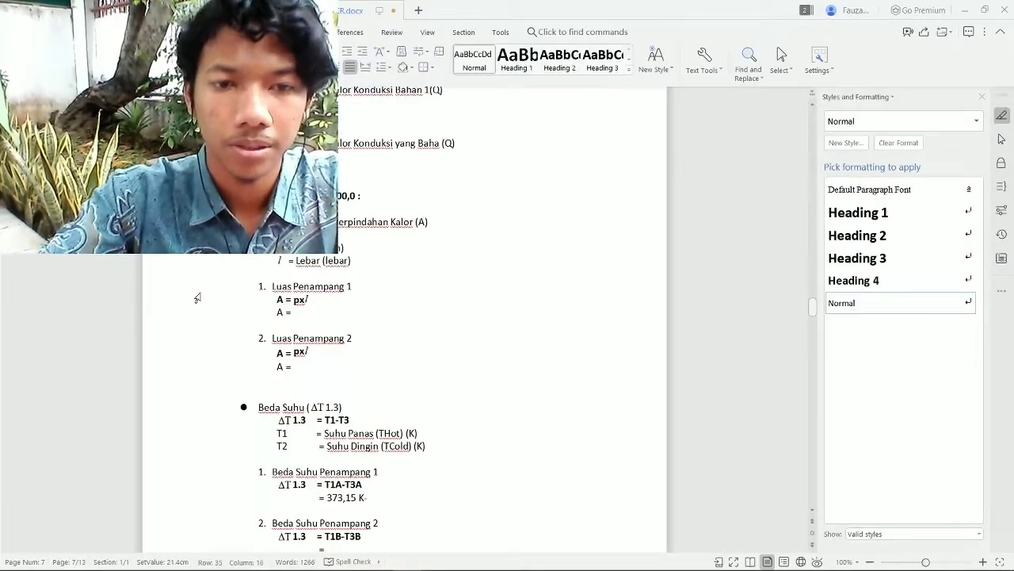
{"action": "type", "text": "373,"}
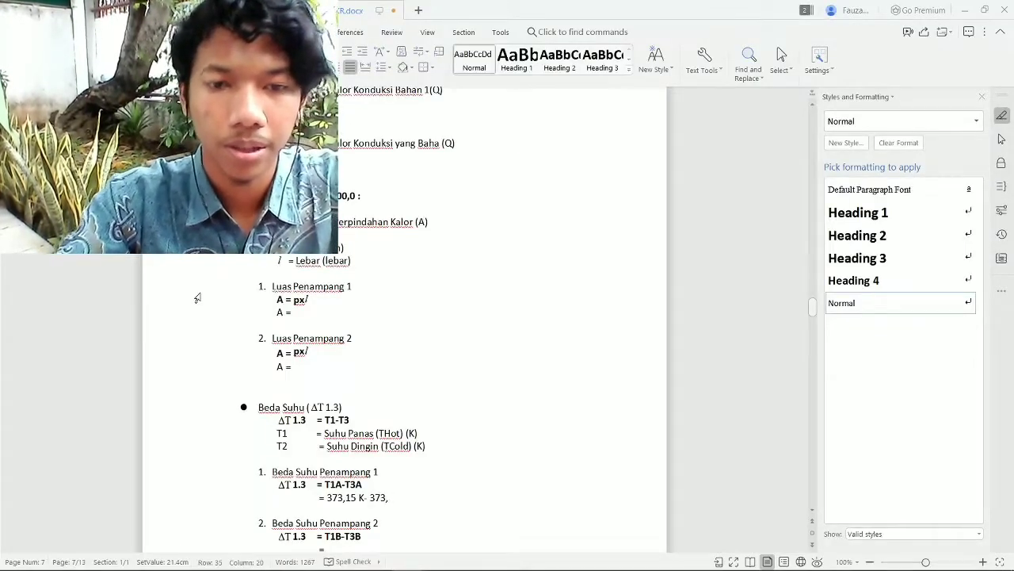
{"action": "type", "text": "45"}
- Check T1 B in the thermometer data and enter 323,15 with a minus sign on the Beda Suhu Penampang 2 result line
{"action": "key", "text": "Down"}
{"action": "key", "text": "Down"}
{"action": "key", "text": "Down"}
{"action": "key", "text": "Down"}
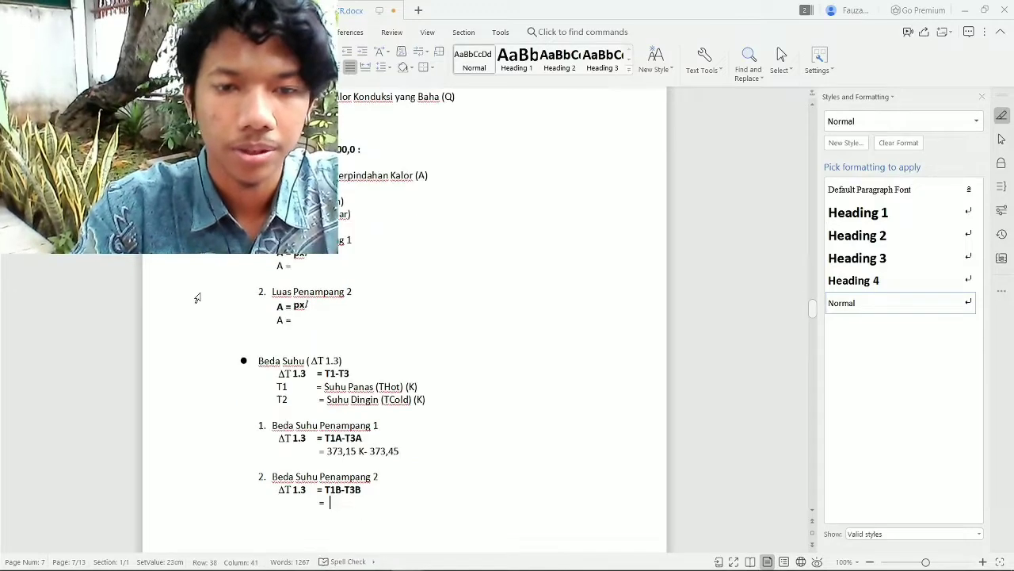
{"action": "key", "text": "alt+Tab"}
{"action": "key", "text": "alt+Tab"}
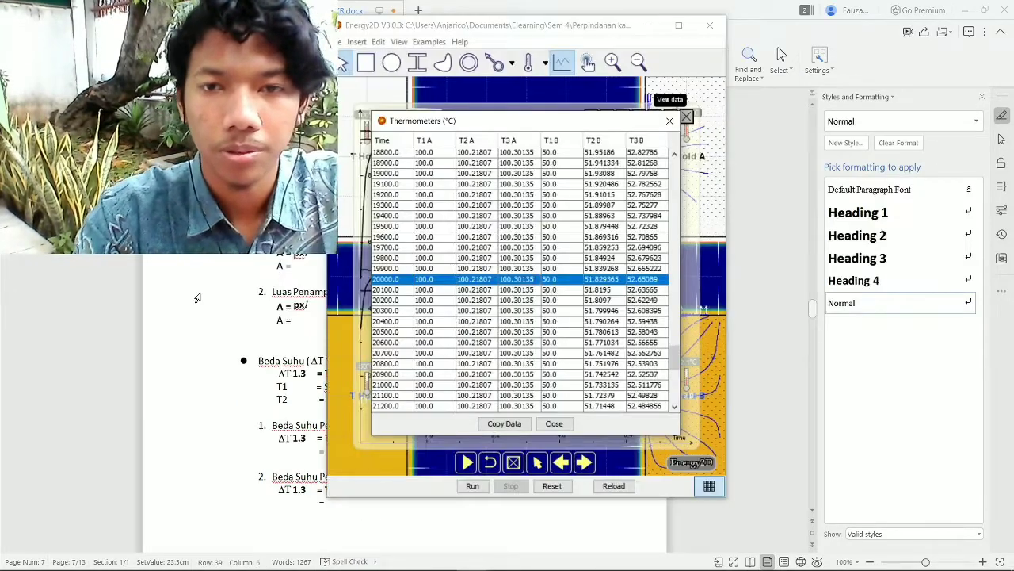
{"action": "key", "text": "alt+Tab"}
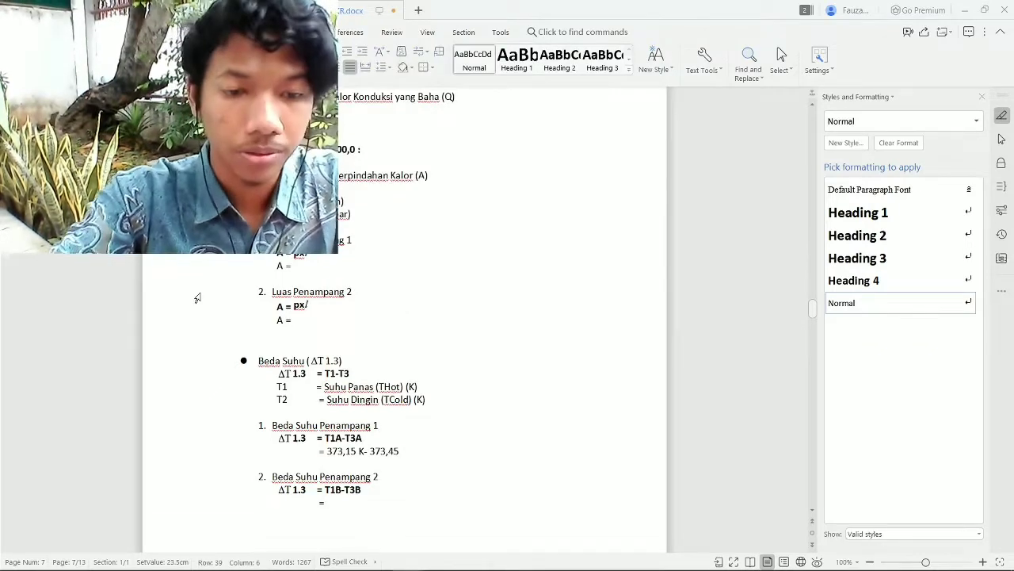
{"action": "type", "text": "323,15"}
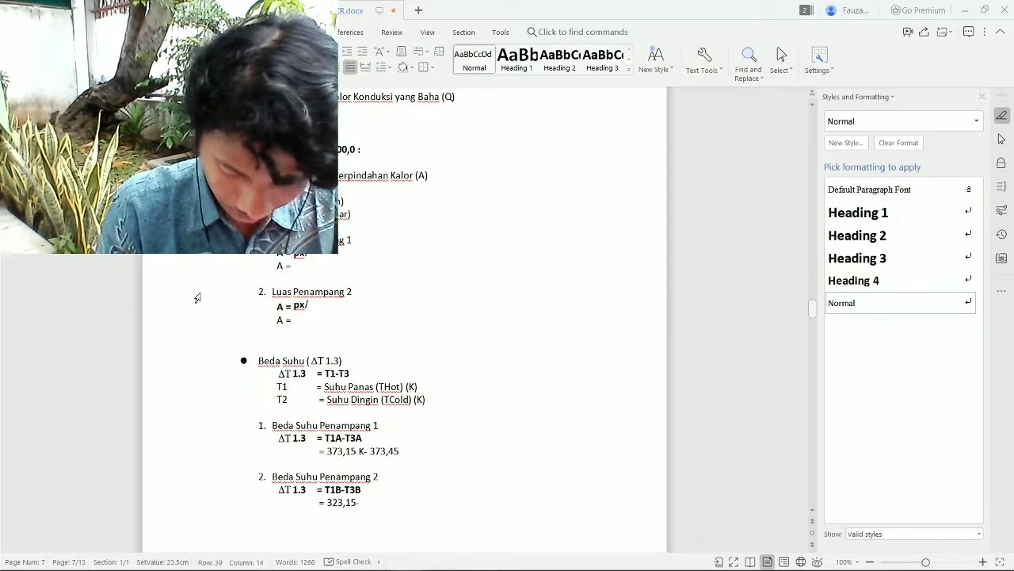
{"action": "type", "text": "-"}
- Check T3 B for time 20000.0 in the thermometer data, then convert 52,65 °C to Kelvin in the Google converter
{"action": "key", "text": "alt+Tab"}
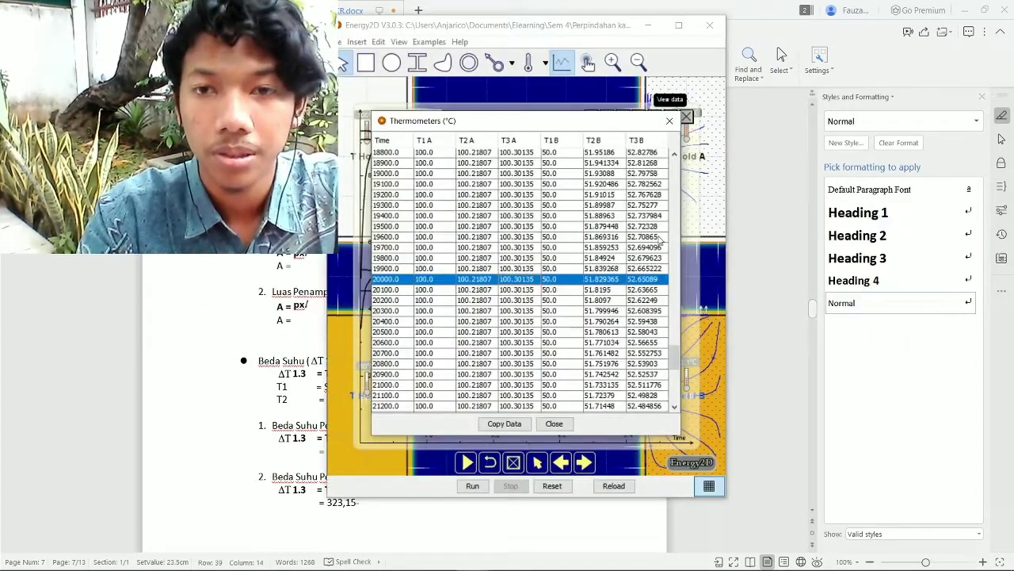
{"action": "key", "text": "alt+Tab"}
{"action": "key", "text": "alt+Tab"}
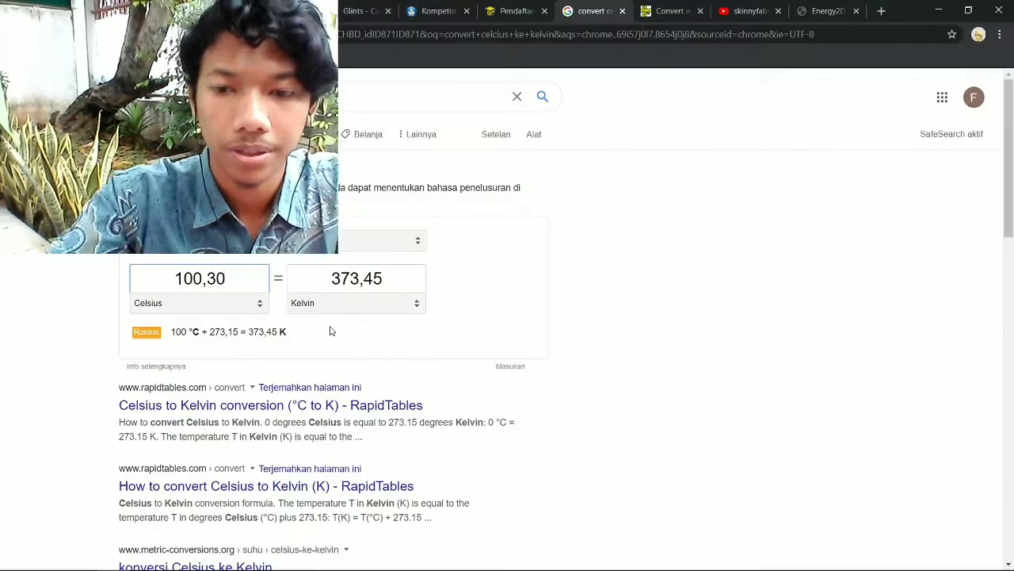
{"action": "key", "text": "BackSpace"}
{"action": "key", "text": "BackSpace"}
{"action": "key", "text": "BackSpace"}
{"action": "key", "text": "BackSpace"}
{"action": "key", "text": "BackSpace"}
{"action": "key", "text": "BackSpace"}
{"action": "type", "text": "52,76"}
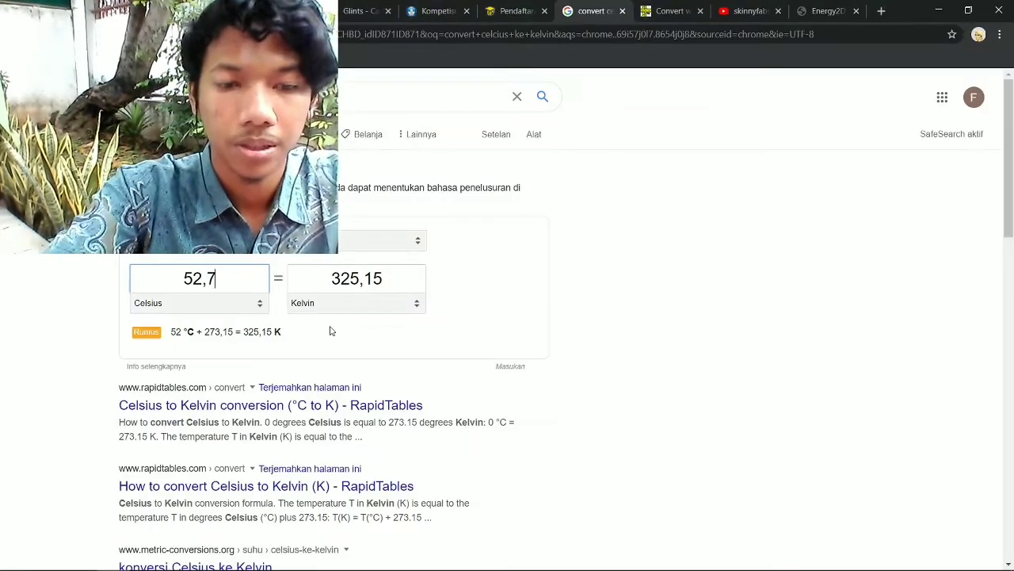
{"action": "key", "text": "BackSpace"}
{"action": "key", "text": "BackSpace"}
{"action": "type", "text": "65"}
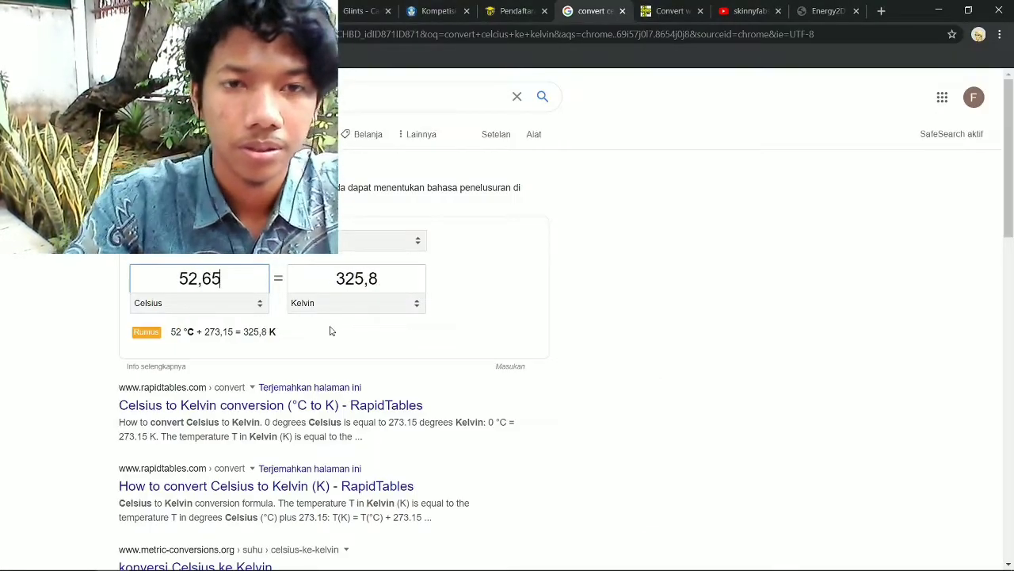
- Back in the report, enter 325,8 as the second term of Beda Suhu Penampang 2 and insert six blank lines below it
{"action": "key", "text": "alt+Tab"}
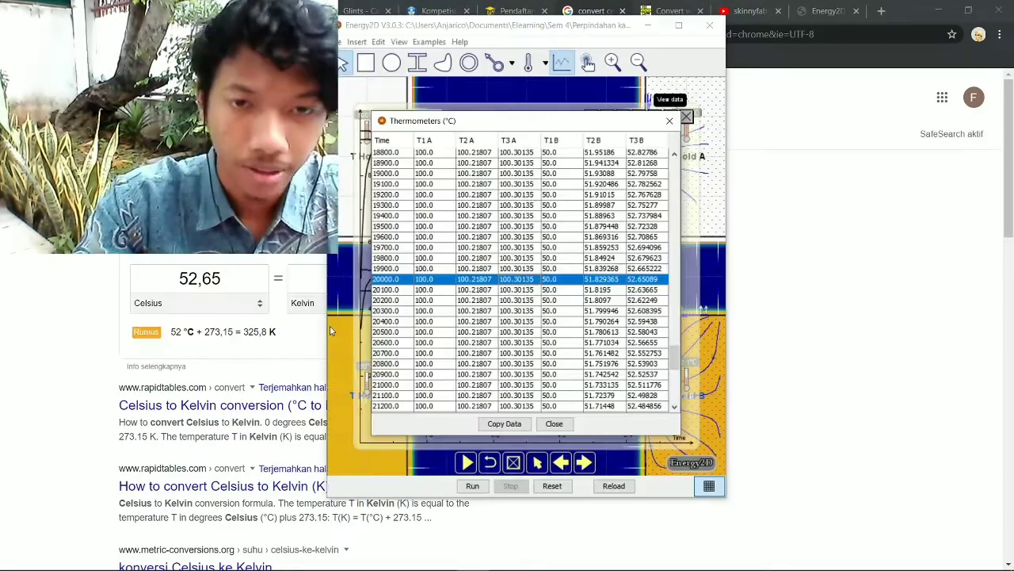
{"action": "key", "text": "alt+Tab"}
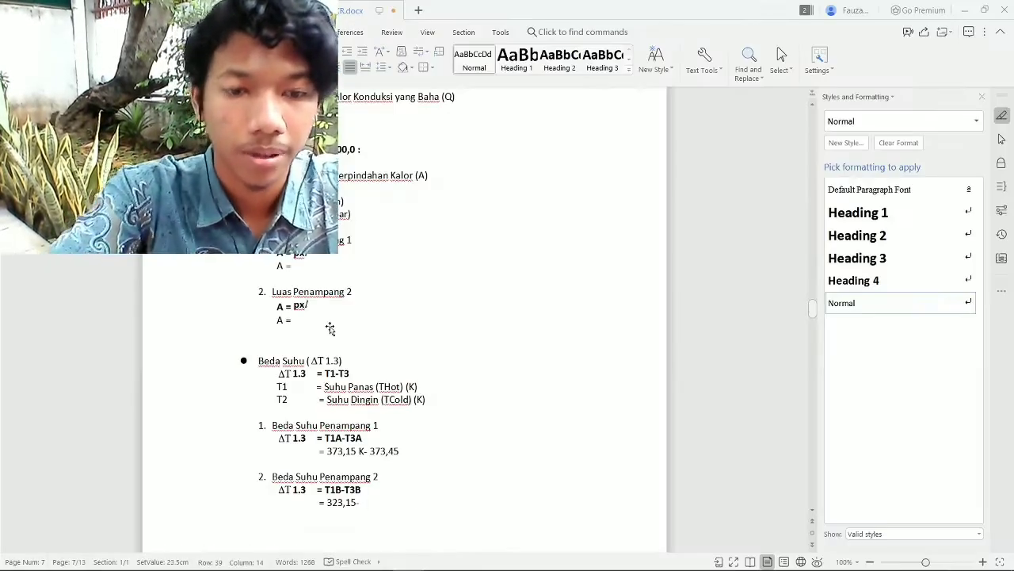
{"action": "type", "text": "325,"}
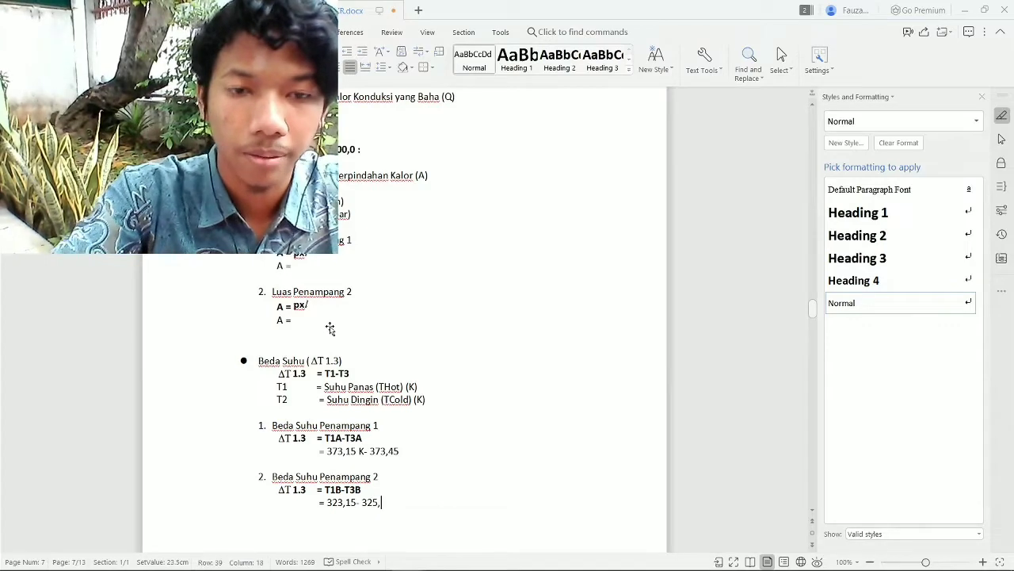
{"action": "type", "text": "8"}
{"action": "key", "text": "Return"}
{"action": "key", "text": "Return"}
{"action": "key", "text": "Return"}
{"action": "key", "text": "Return"}
{"action": "key", "text": "Return"}
{"action": "key", "text": "Return"}
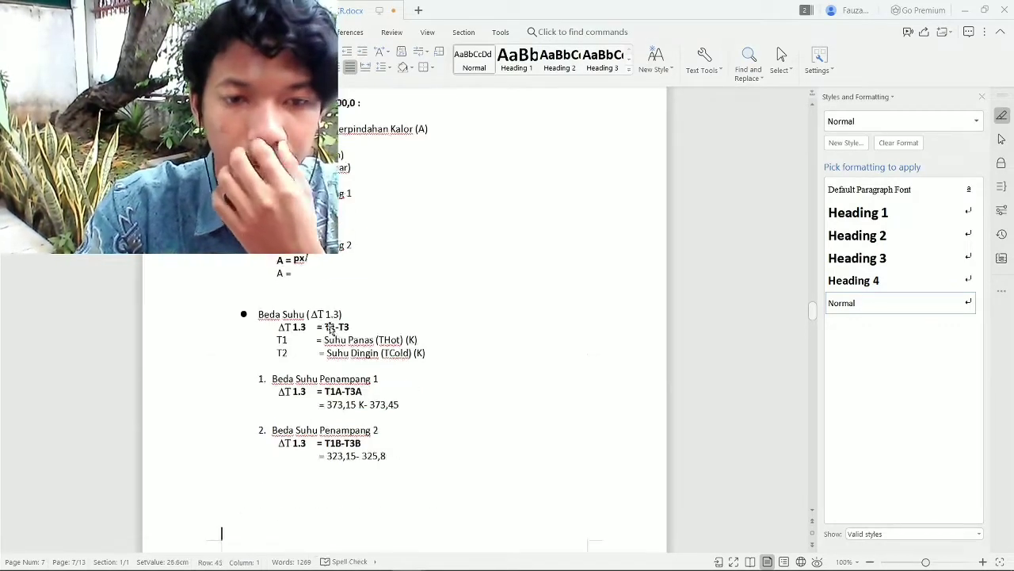
- Look through the time 20000,0 conduction formulas, variable definitions and result lines down to the Bahan Konduktor section
{"action": "key", "text": "Down"}
{"action": "key", "text": "Down"}
{"action": "key", "text": "Down"}
{"action": "key", "text": "Down"}
{"action": "key", "text": "Down"}
{"action": "key", "text": "Down"}
{"action": "key", "text": "Down"}
{"action": "key", "text": "Down"}
{"action": "key", "text": "Down"}
{"action": "key", "text": "Down"}
{"action": "key", "text": "Down"}
{"action": "key", "text": "Down"}
{"action": "key", "text": "Down"}
{"action": "key", "text": "Down"}
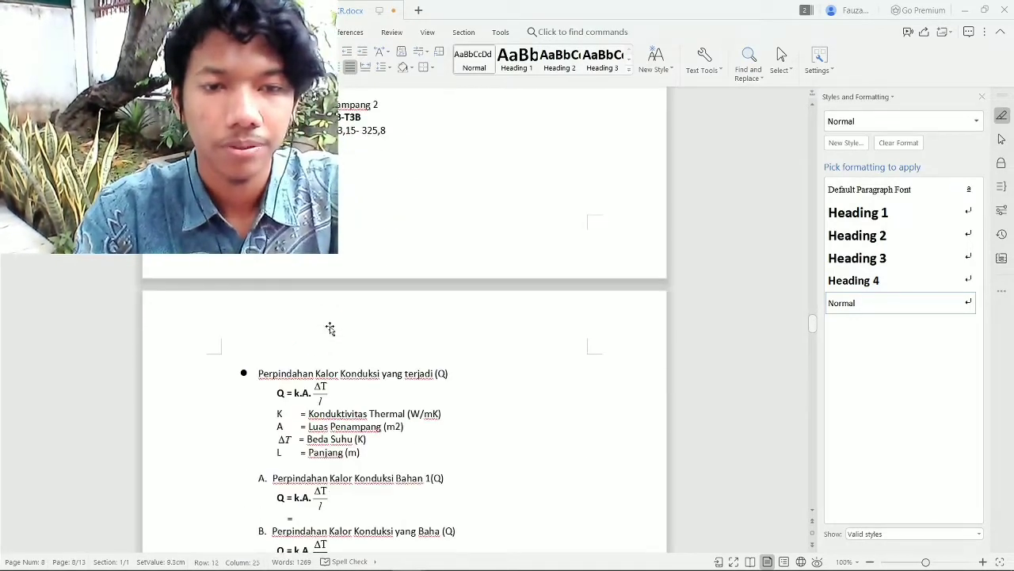
{"action": "key", "text": "Up"}
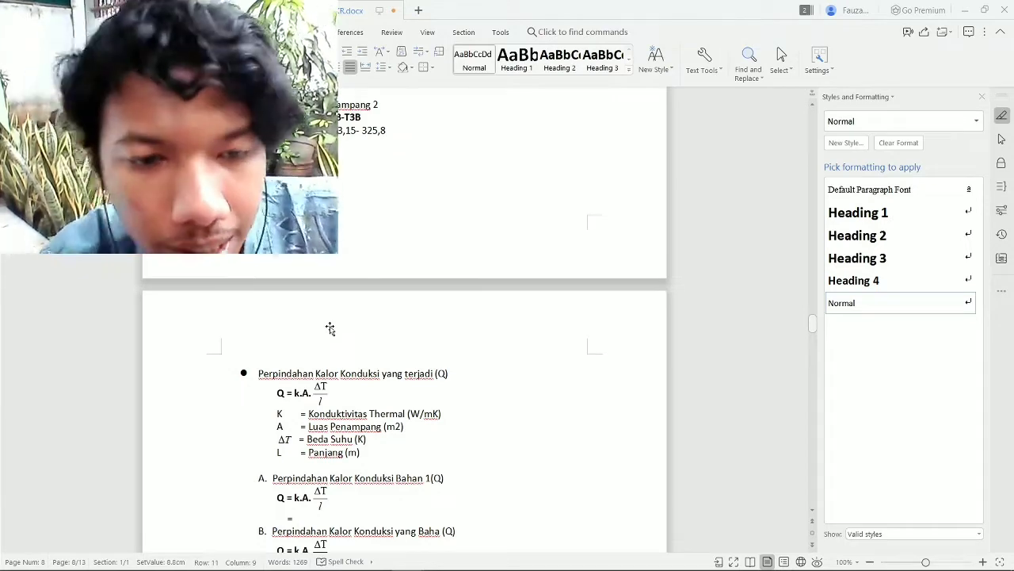
{"action": "key", "text": "Down"}
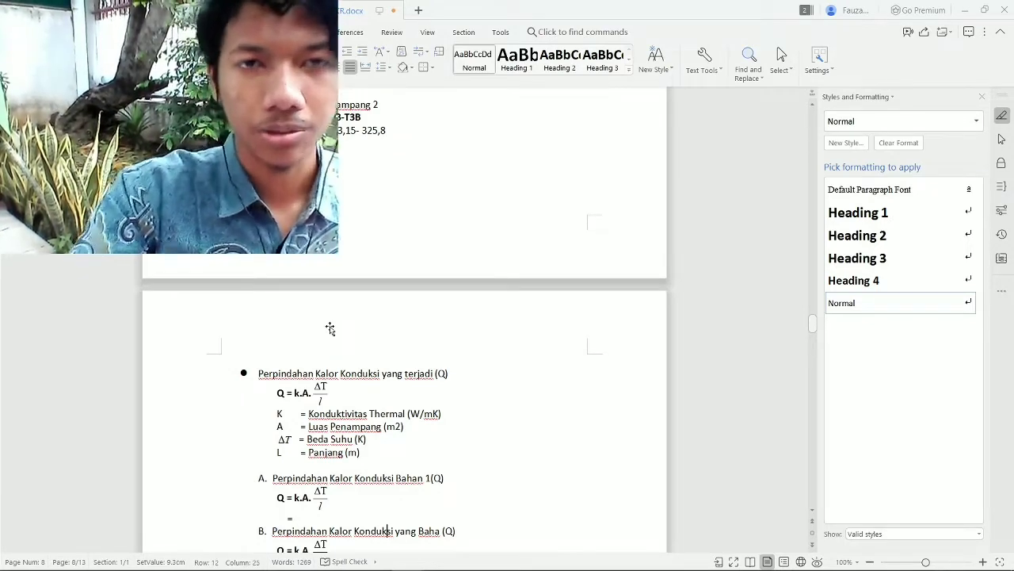
{"action": "key", "text": "Down"}
{"action": "key", "text": "Down"}
{"action": "key", "text": "Down"}
{"action": "key", "text": "Down"}
{"action": "key", "text": "Down"}
{"action": "key", "text": "Down"}
{"action": "key", "text": "Down"}
{"action": "key", "text": "Down"}
{"action": "key", "text": "Down"}
{"action": "key", "text": "Down"}
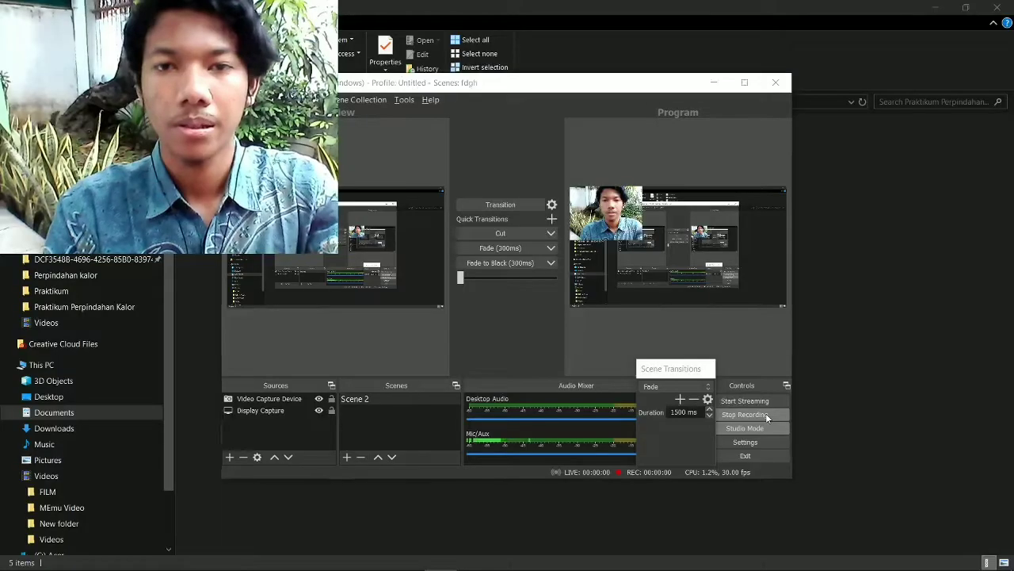
- Switch to the practical module PDF and examine the Bahan Konduktor test instructions and its area, temperature-difference and conduction formulas
{"action": "key", "text": "alt+Tab"}
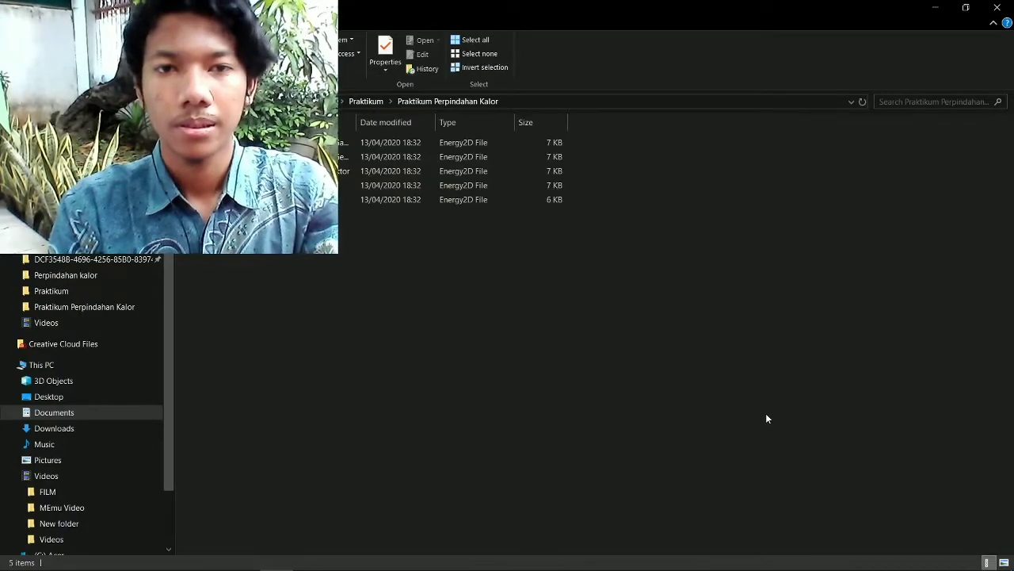
{"action": "key", "text": "alt+Tab"}
{"action": "key", "text": "alt+Tab"}
{"action": "key", "text": "alt+Tab"}
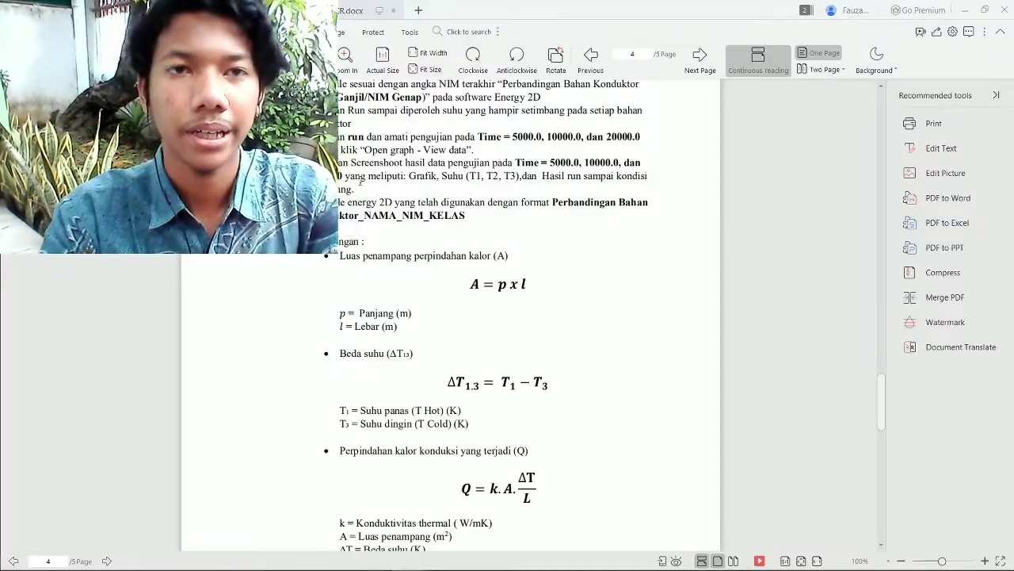
{"action": "key", "text": "Left"}
{"action": "key", "text": "Right"}
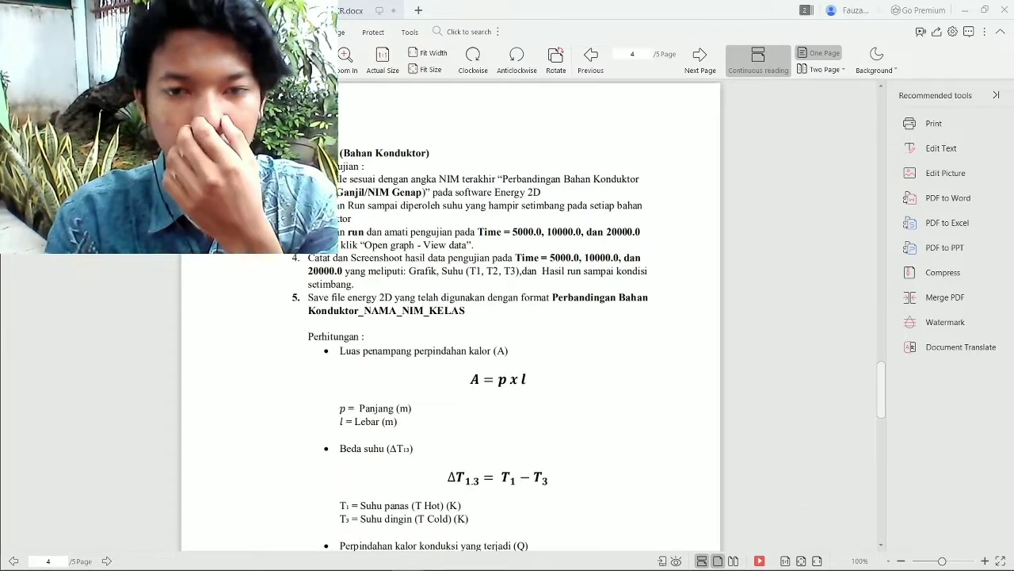
{"action": "key", "text": "Down"}
{"action": "key", "text": "Down"}
{"action": "key", "text": "Down"}
{"action": "key", "text": "Down"}
{"action": "key", "text": "Down"}
{"action": "key", "text": "Down"}
{"action": "key", "text": "Down"}
{"action": "key", "text": "Down"}
{"action": "key", "text": "Down"}
{"action": "key", "text": "Down"}
{"action": "key", "text": "Down"}
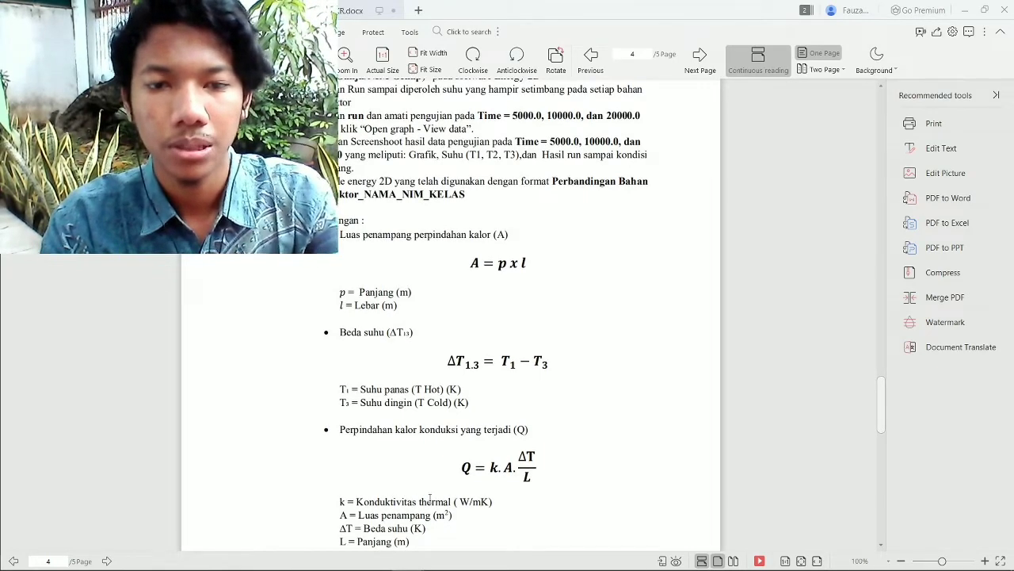
- Go through the practical's file folder to the Energy2D Iron and Copper conductor model, then select the Iron bar
{"action": "key", "text": "alt+Tab"}
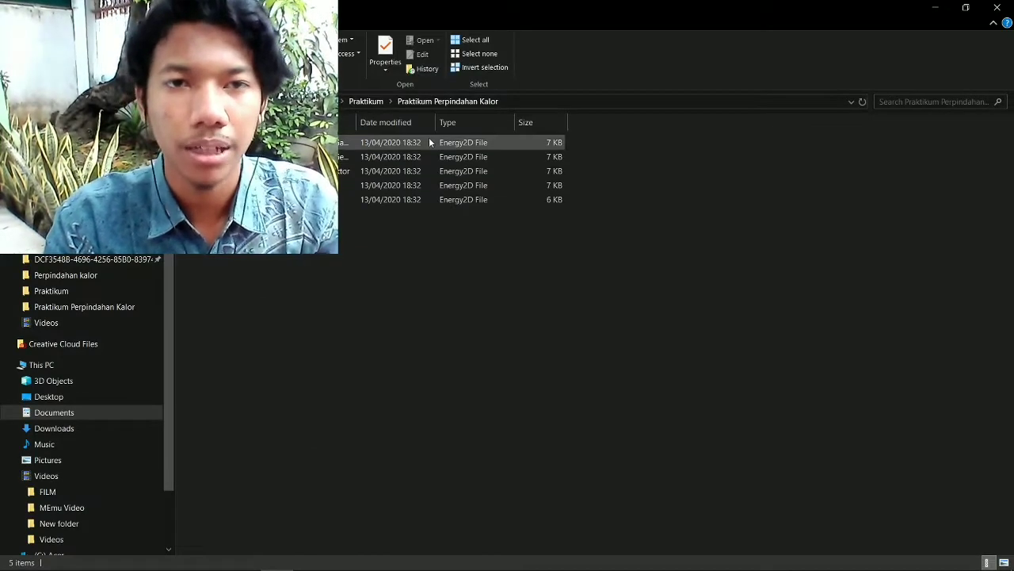
{"action": "left_click", "coordinate": [430, 140]}
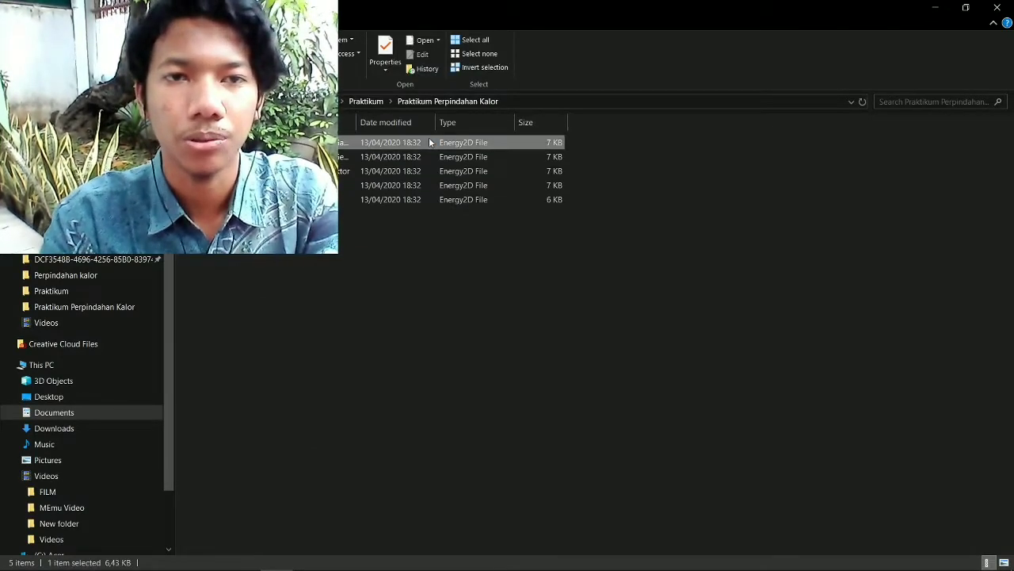
{"action": "key", "text": "alt+Tab"}
{"action": "key", "text": "alt+Tab"}
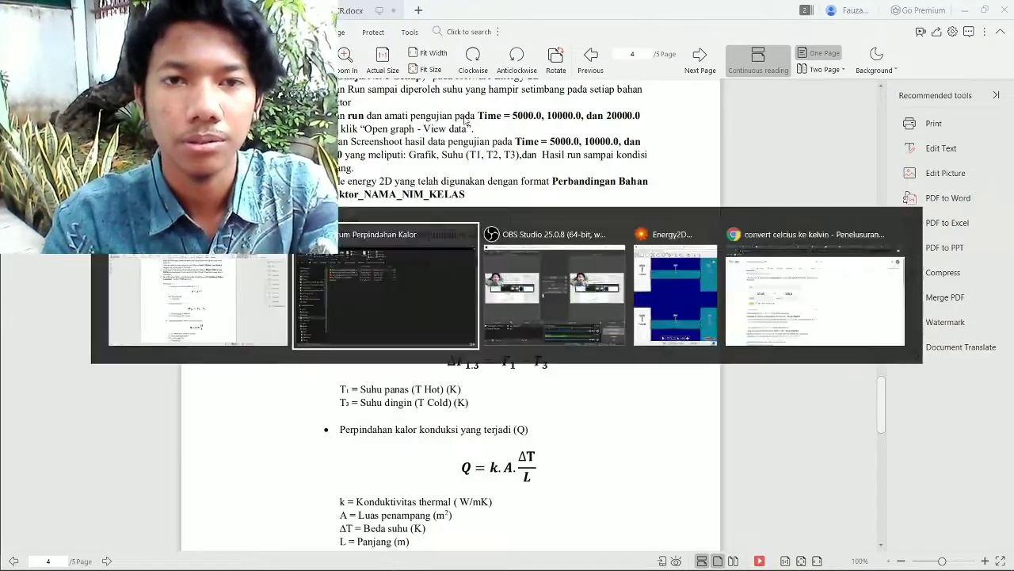
{"action": "key", "text": "alt+Tab"}
{"action": "key", "text": "alt+Tab"}
{"action": "key", "text": "alt+Tab"}
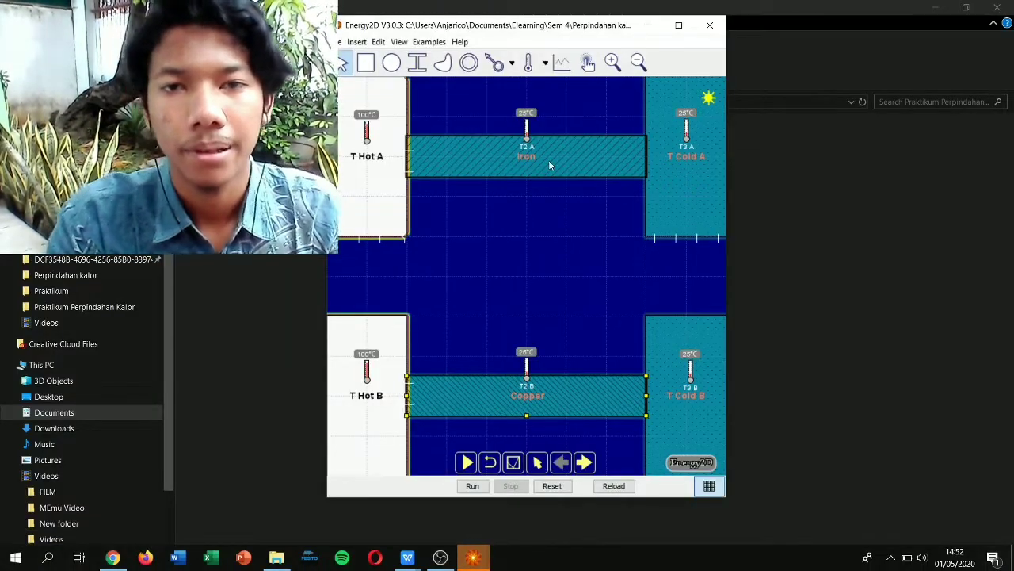
{"action": "left_click", "coordinate": [567, 171]}
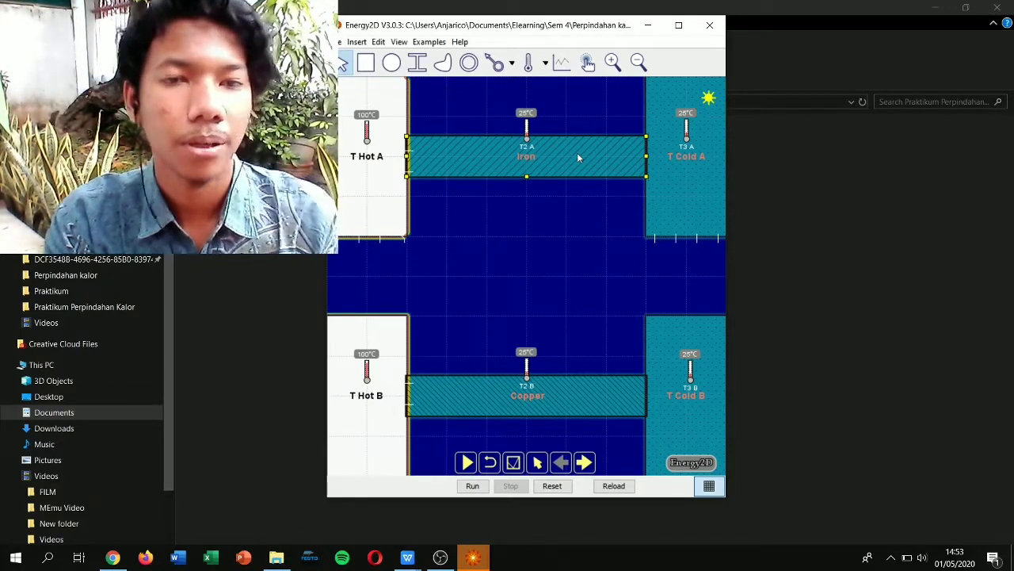
- Return to the report document and review the Bahan Konduktor calculation layout for time 5000,0
{"action": "key", "text": "alt+Tab"}
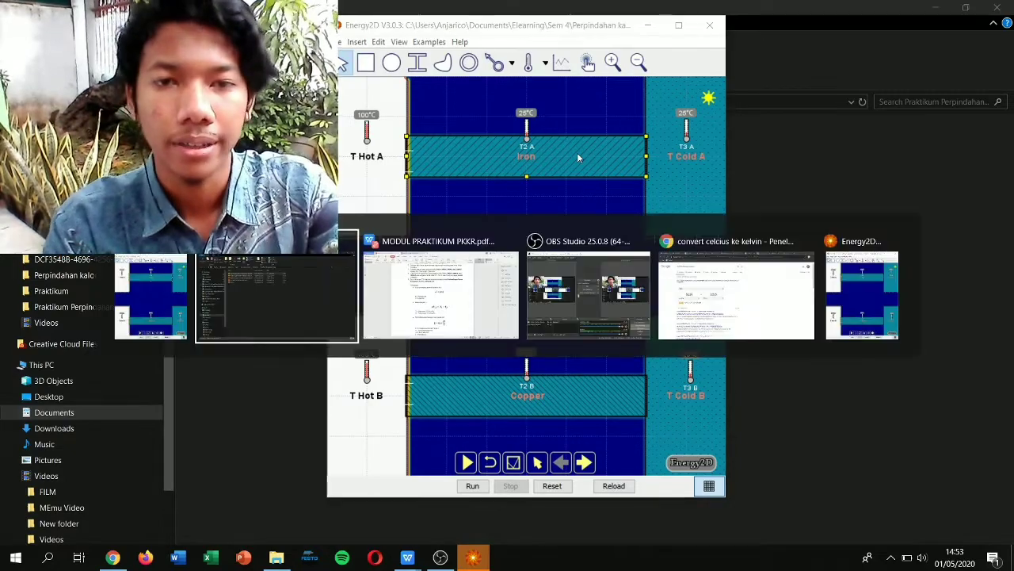
{"action": "left_click", "coordinate": [353, 10]}
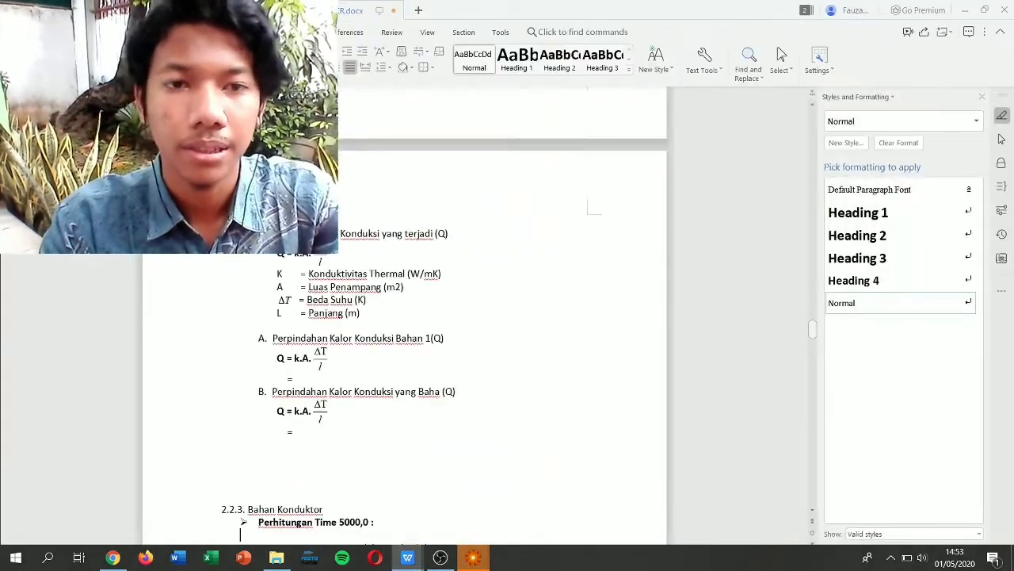
{"action": "scroll", "coordinate": [404, 357], "scroll_direction": "down", "scroll_amount": 10}
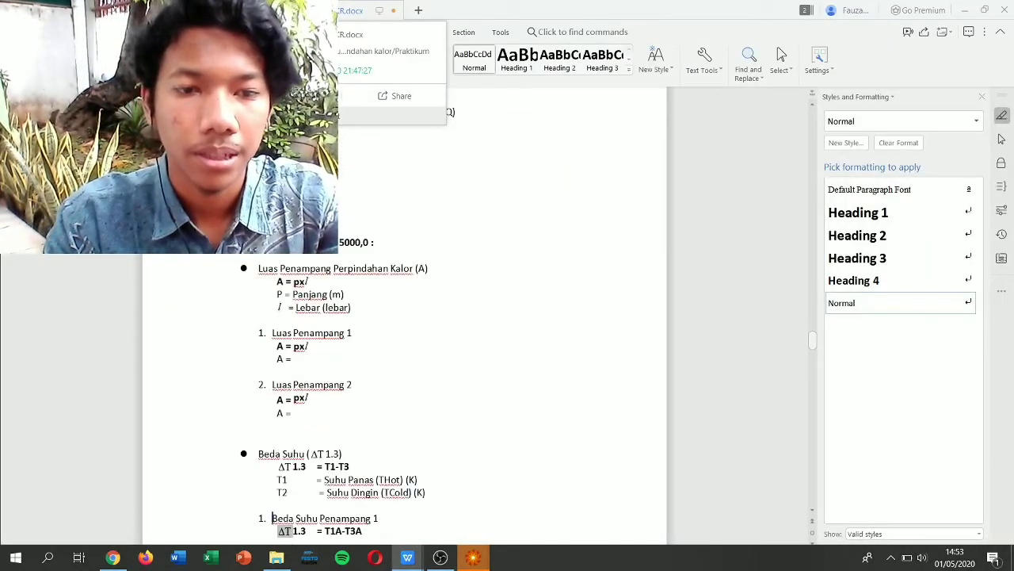
{"action": "scroll", "coordinate": [404, 357], "scroll_direction": "down", "scroll_amount": 6}
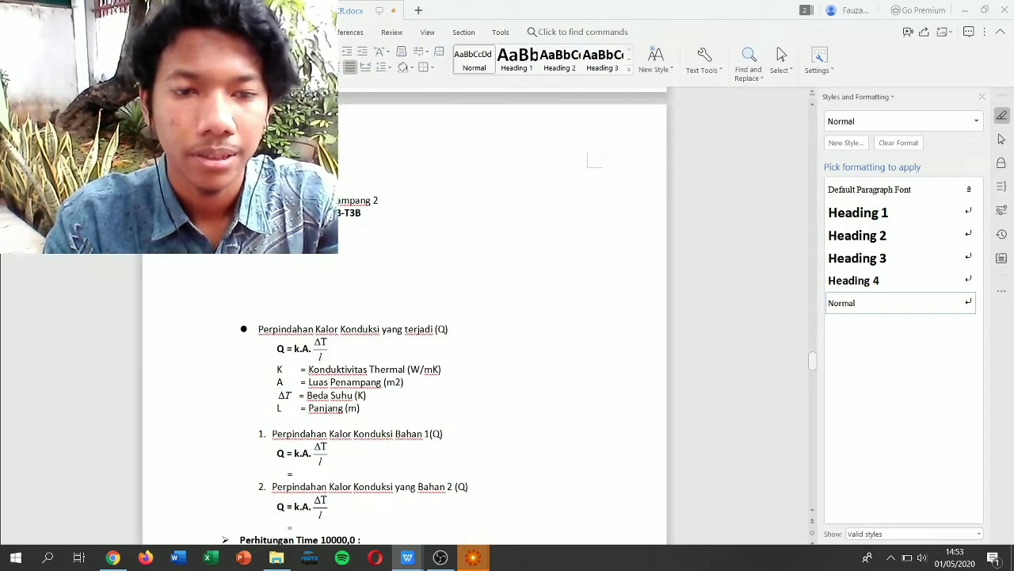
- Enter thermal conductivities in the time 5000,0 conduction results: 80,2 for Bahan 1 and 401 for Bahan 2, checking the Energy2D bars between entries
{"action": "type", "text": "80,2"}
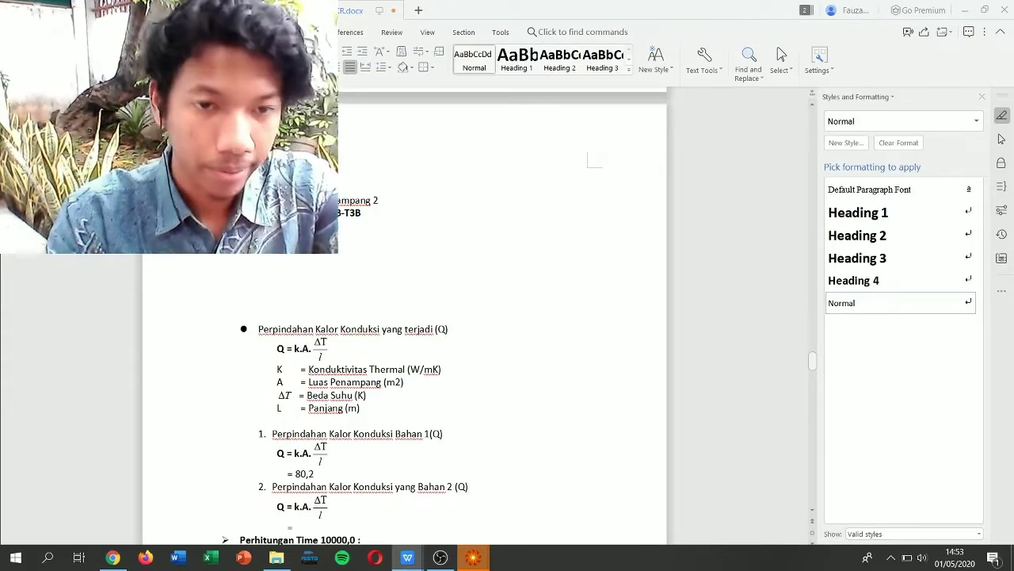
{"action": "key", "text": "Down"}
{"action": "key", "text": "Down"}
{"action": "key", "text": "Down"}
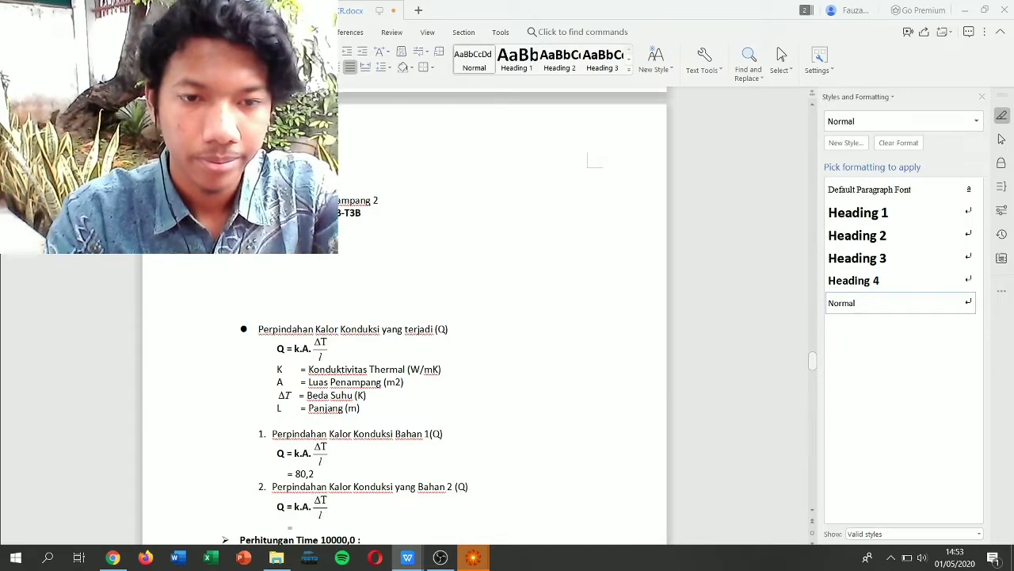
{"action": "key", "text": "alt+Tab"}
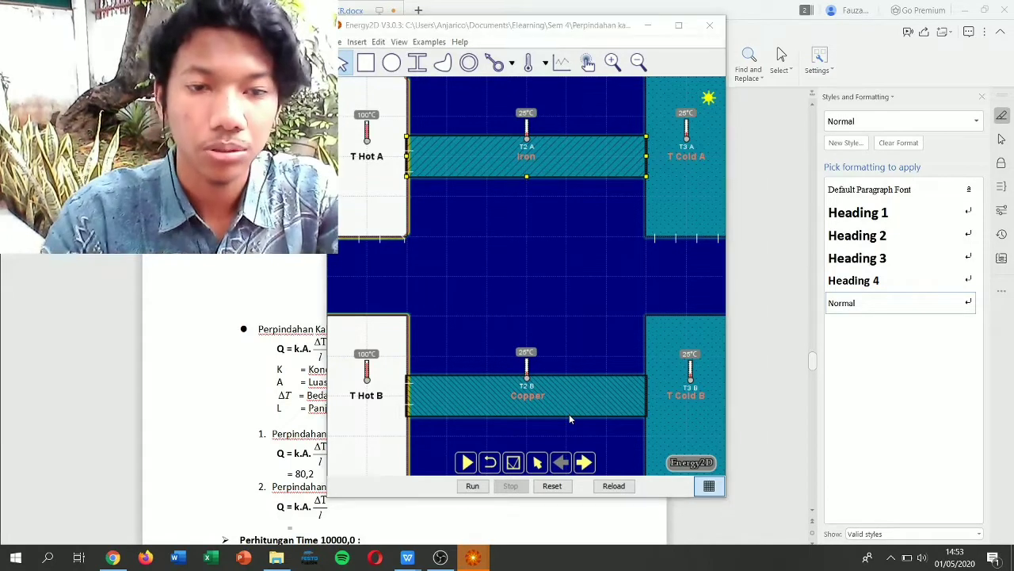
{"action": "key", "text": "alt+Tab"}
{"action": "type", "text": "401"}
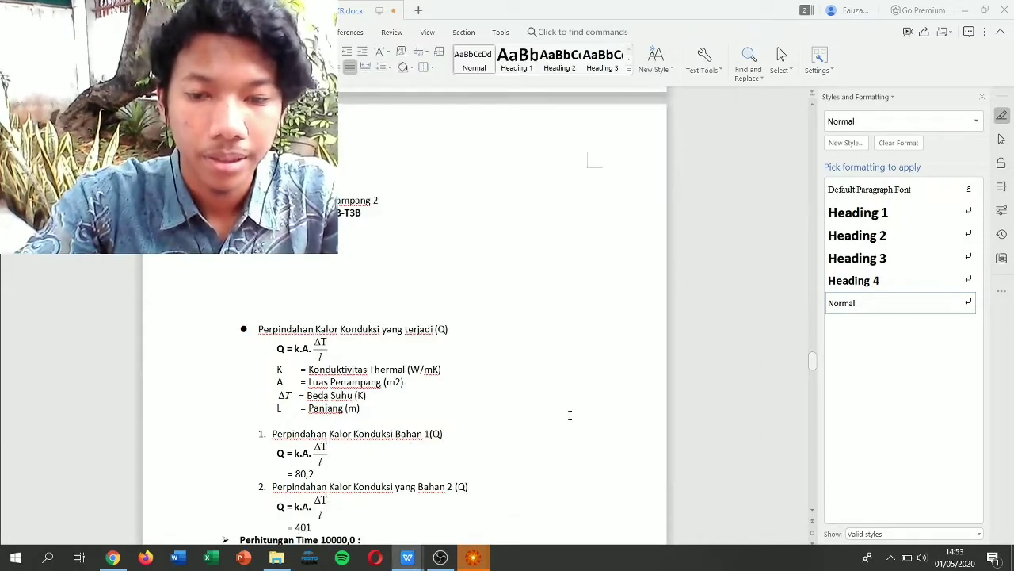
- Review the Bahan Konduktor temperature-difference formulas and conduction variable definitions alongside the Bahan 1 and Bahan 2 calculation lines
{"action": "key", "text": "Up"}
{"action": "key", "text": "Up"}
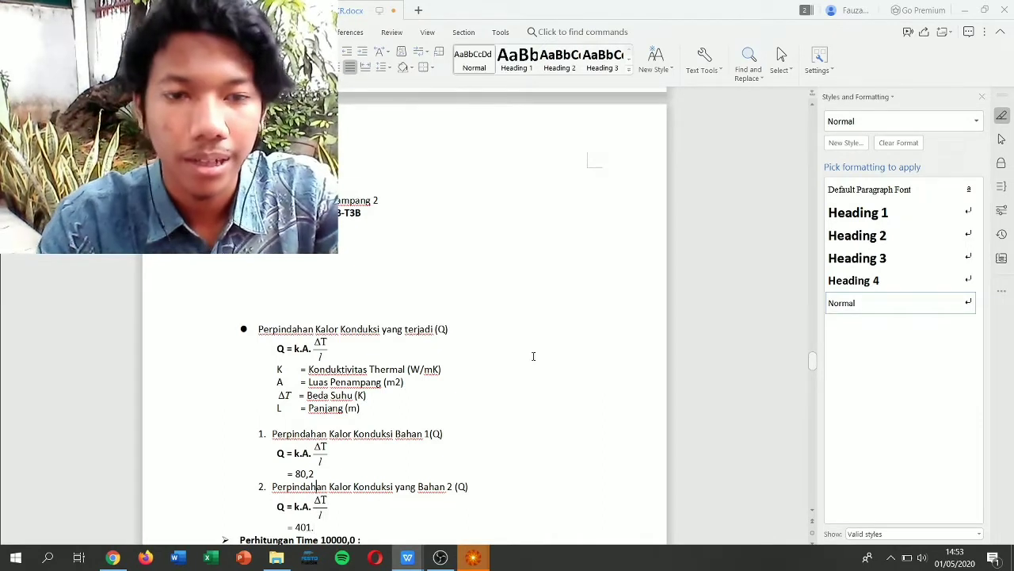
{"action": "key", "text": "Up"}
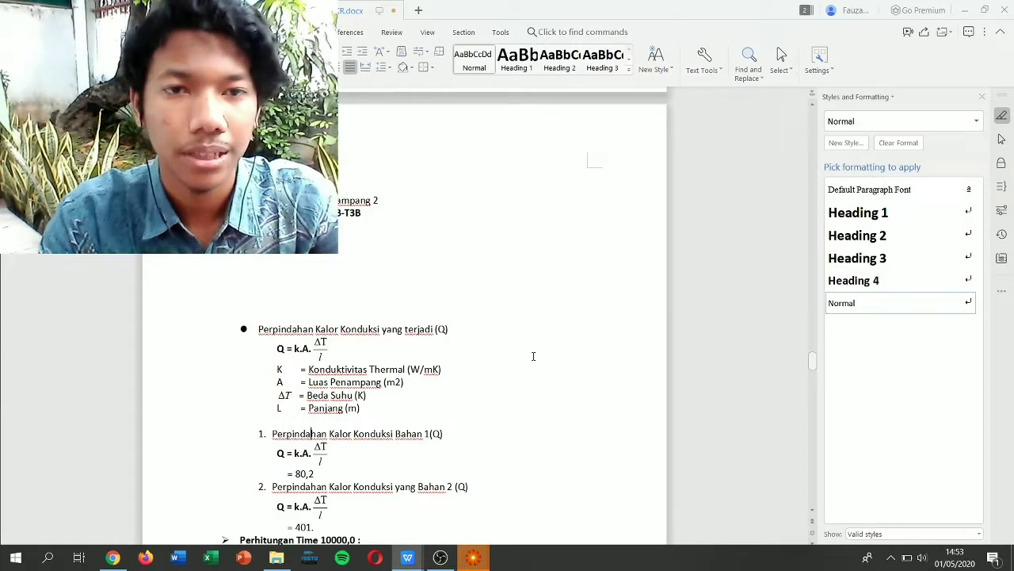
{"action": "key", "text": "Up"}
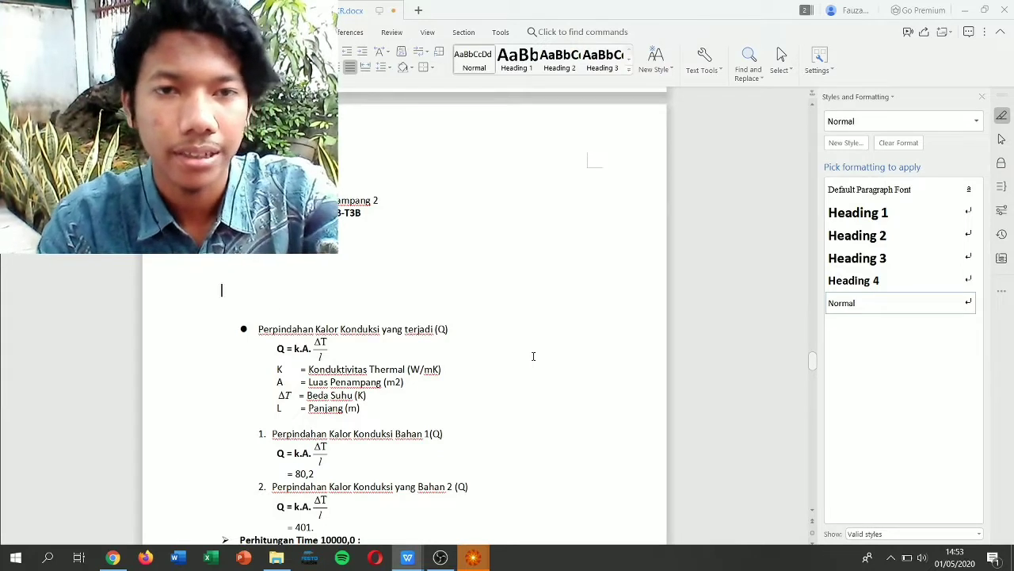
{"action": "key", "text": "Down"}
{"action": "key", "text": "Down"}
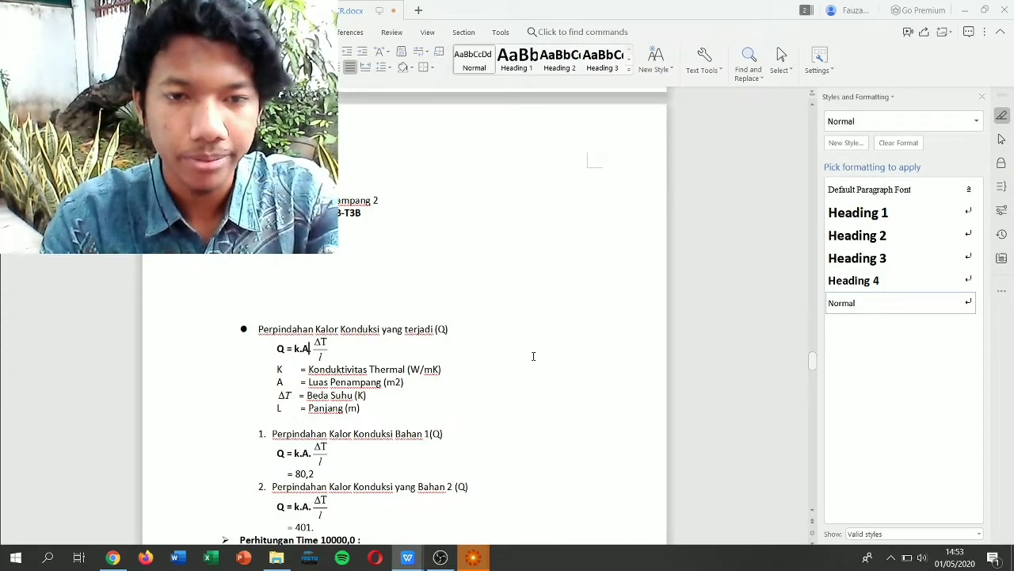
{"action": "scroll", "coordinate": [534, 356], "scroll_direction": "up", "scroll_amount": 3}
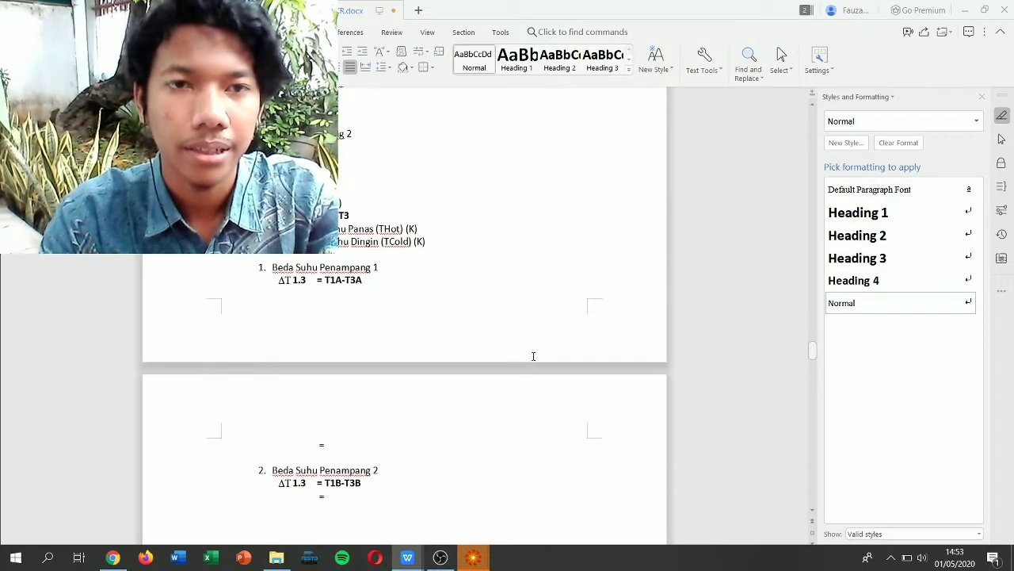
{"action": "scroll", "coordinate": [533, 356], "scroll_direction": "up", "scroll_amount": 1}
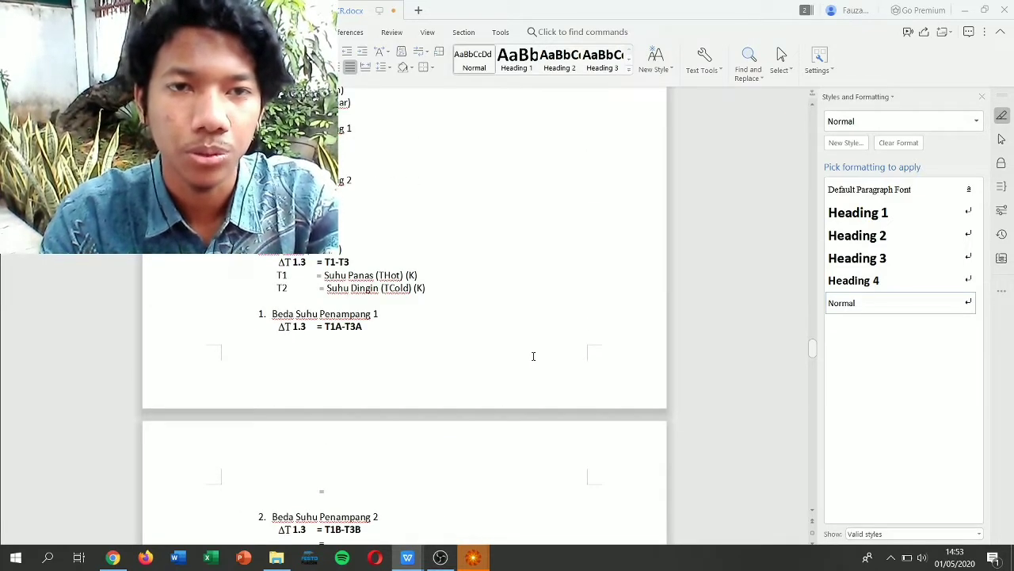
{"action": "scroll", "coordinate": [534, 356], "scroll_direction": "down", "scroll_amount": 5}
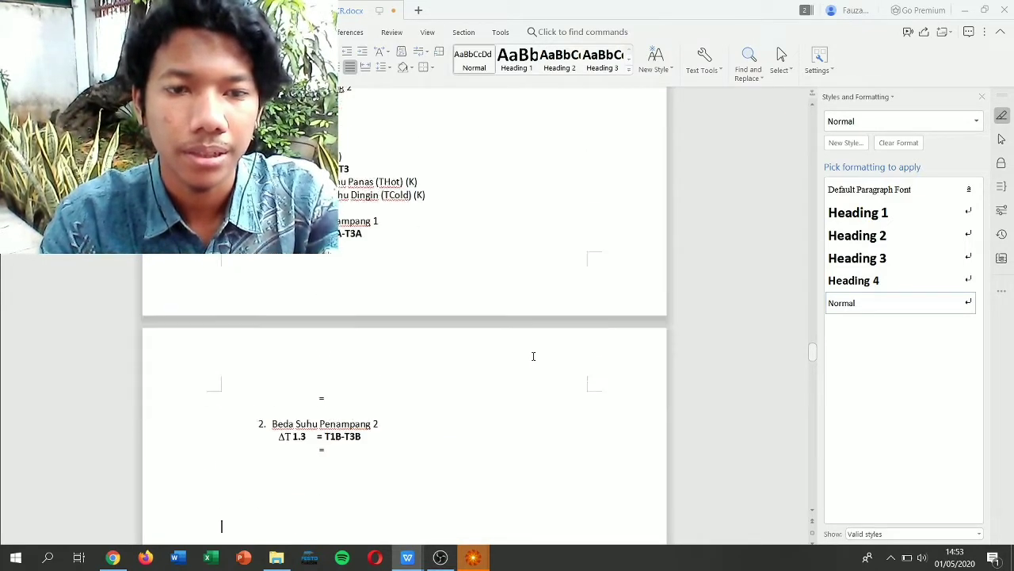
{"action": "scroll", "coordinate": [534, 356], "scroll_direction": "down", "scroll_amount": 2}
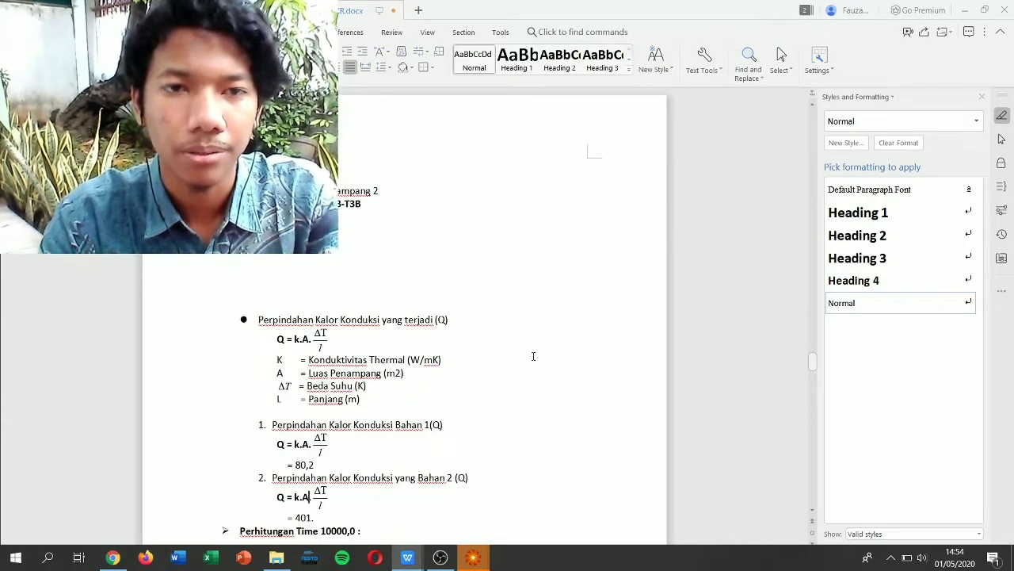
{"action": "scroll", "coordinate": [533, 356], "scroll_direction": "up", "scroll_amount": 5}
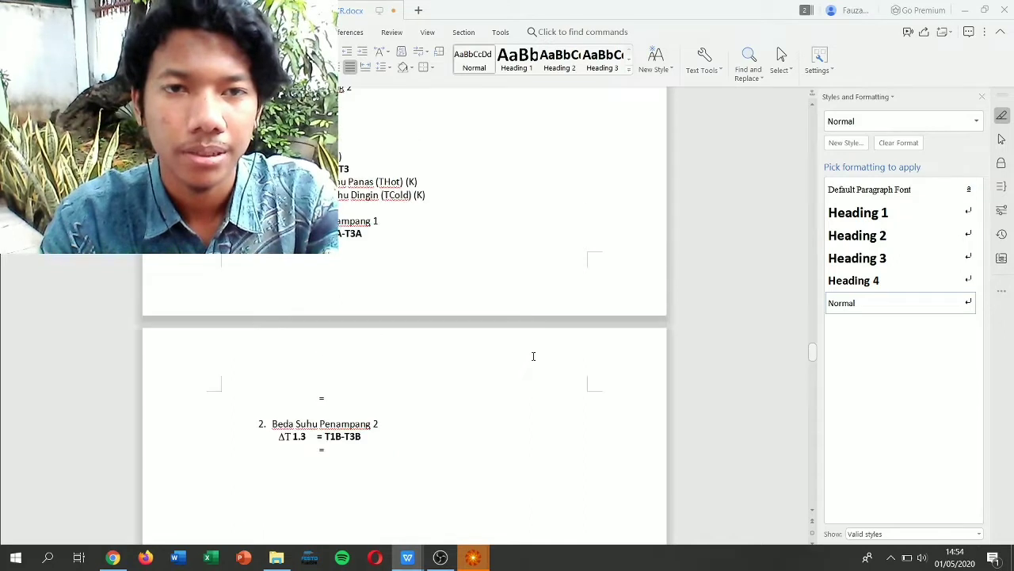
{"action": "scroll", "coordinate": [533, 356], "scroll_direction": "up", "scroll_amount": 1}
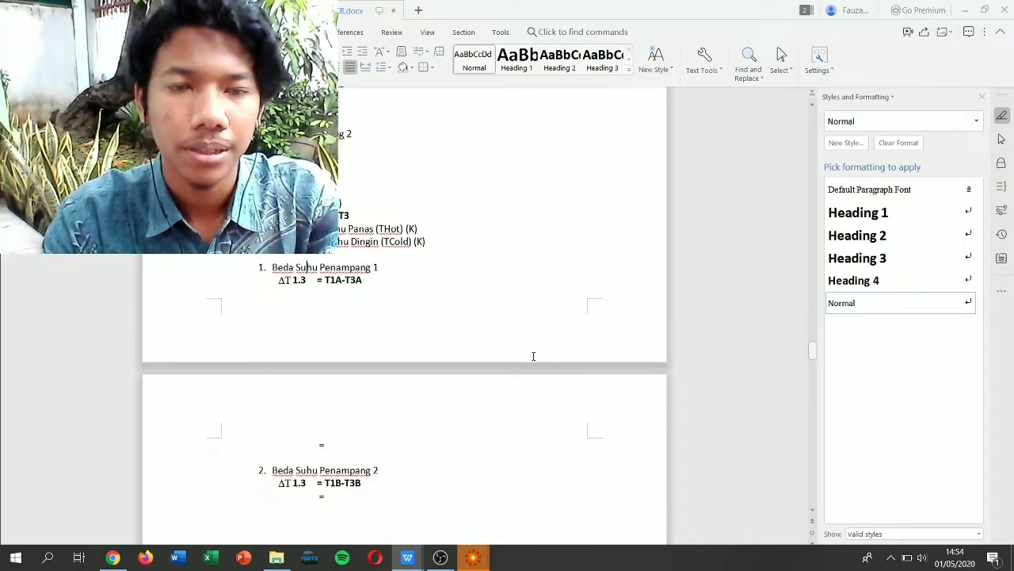
{"action": "scroll", "coordinate": [534, 355], "scroll_direction": "down", "scroll_amount": 3}
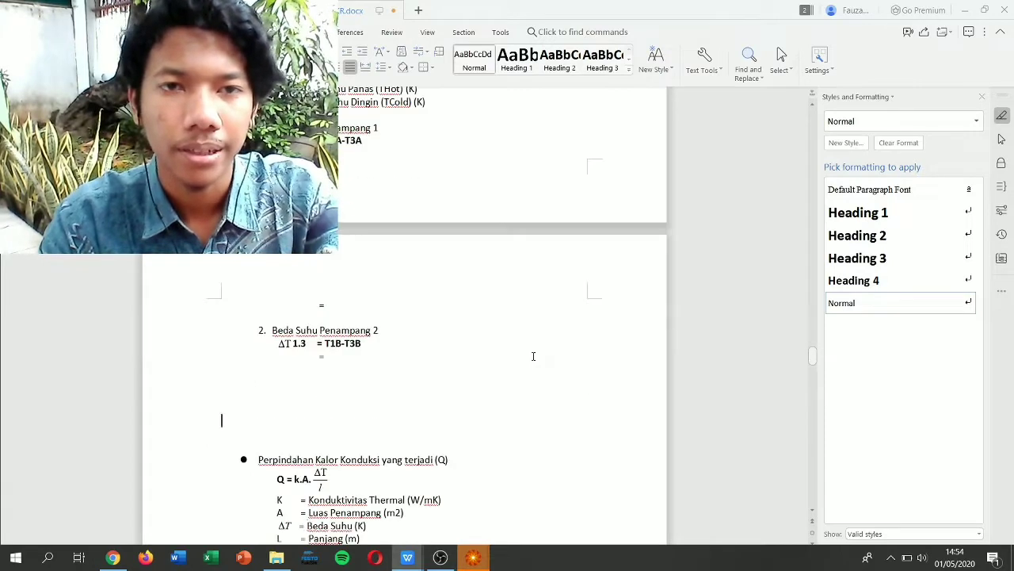
{"action": "scroll", "coordinate": [533, 356], "scroll_direction": "up", "scroll_amount": 1}
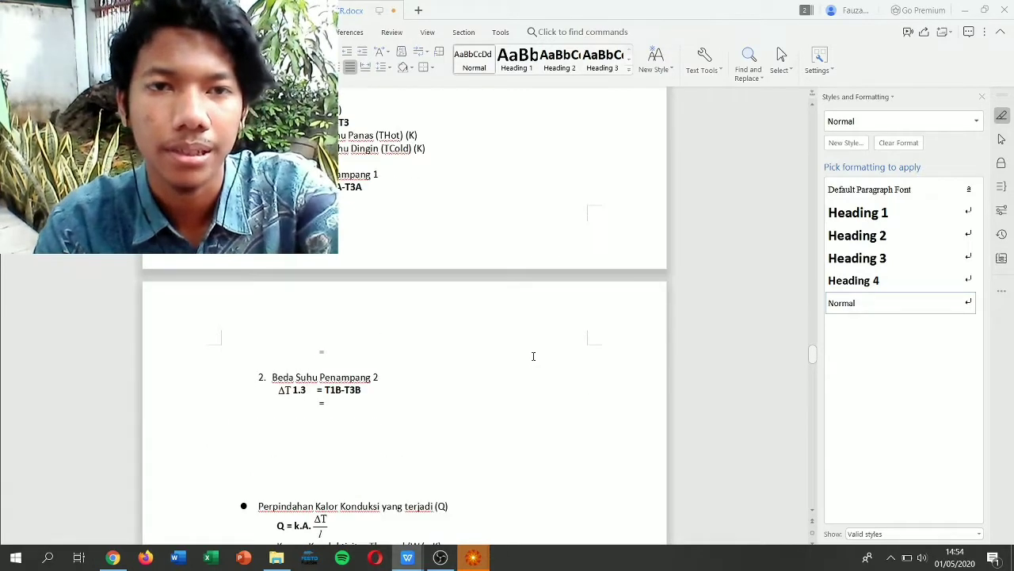
{"action": "key", "text": "alt+Tab"}
{"action": "key", "text": "alt+Tab"}
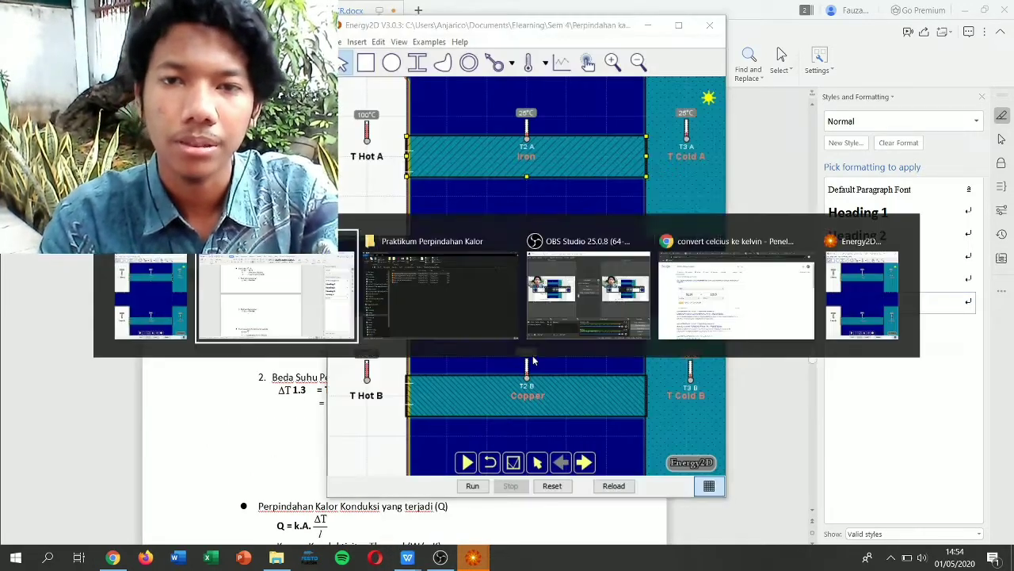
{"action": "key", "text": "alt+Tab"}
{"action": "key", "text": "alt+Tab"}
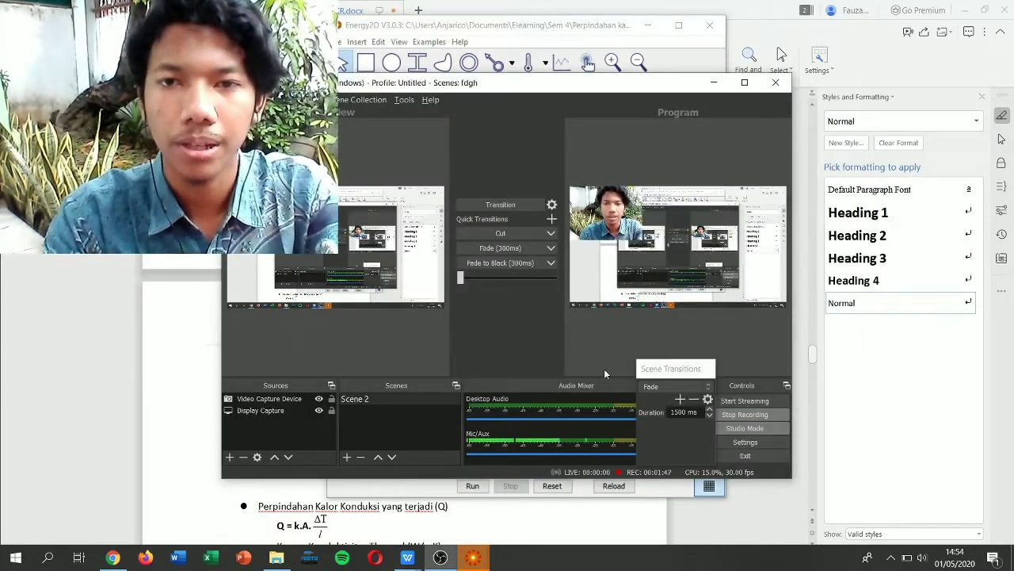
{"action": "key", "text": "alt+Tab"}
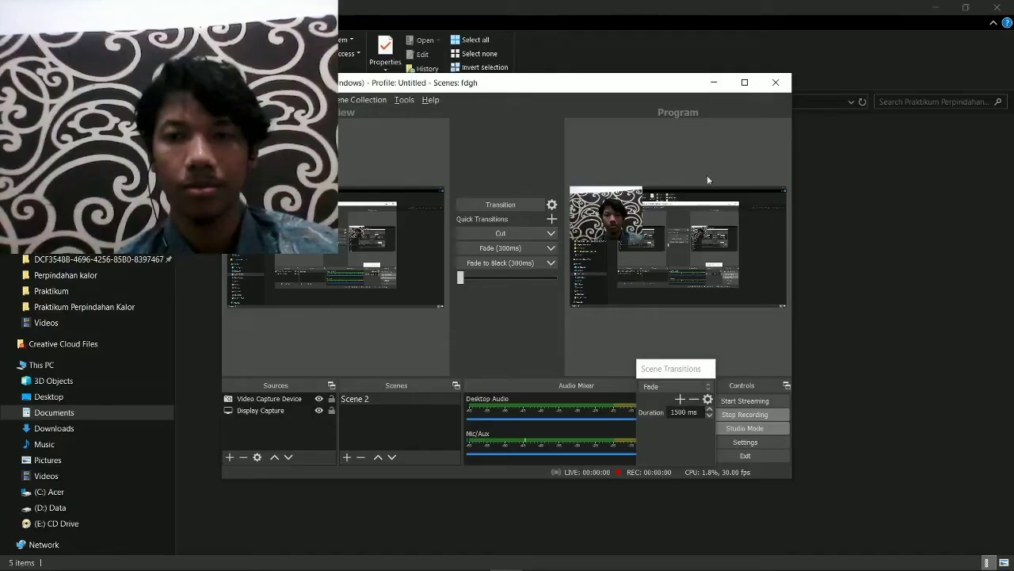
{"action": "left_click", "coordinate": [710, 76]}
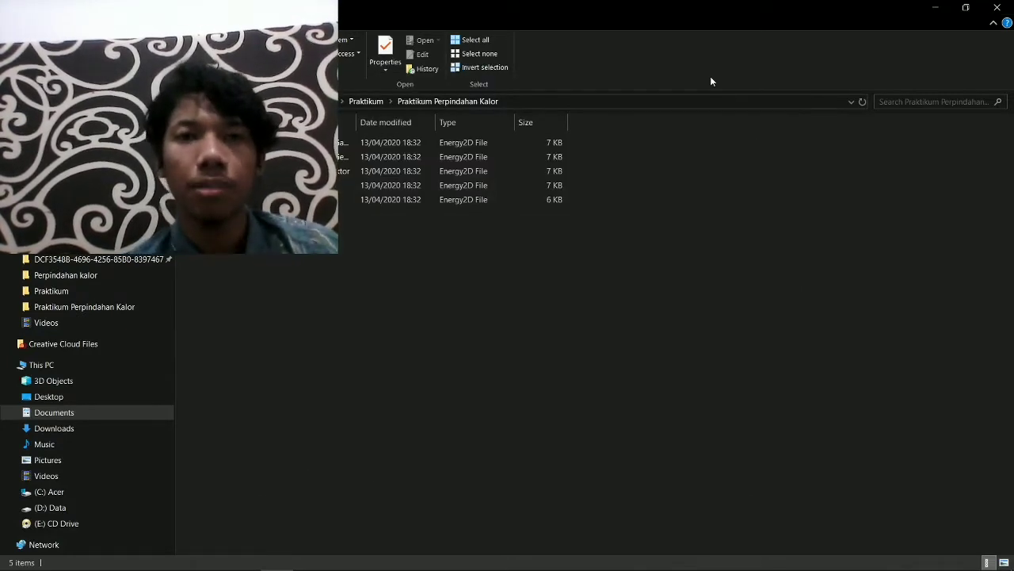
- Consult the Radiasi test instructions in the practical module PDF and open the Radiasi model from the practical folder in Energy2D
{"action": "key", "text": "alt+Tab"}
{"action": "key", "text": "alt+Tab"}
{"action": "key", "text": "alt+Tab"}
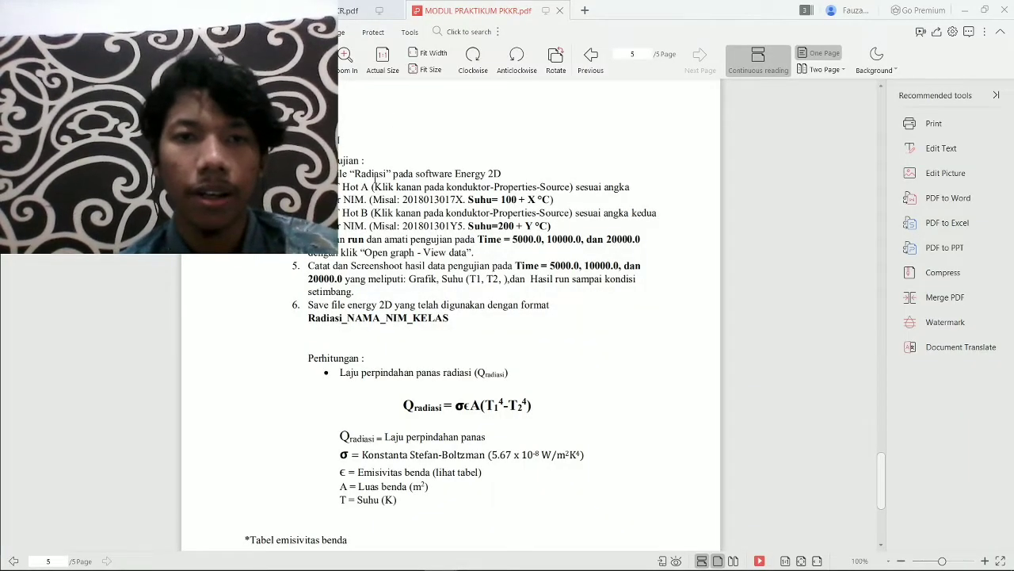
{"action": "key", "text": "alt+Tab"}
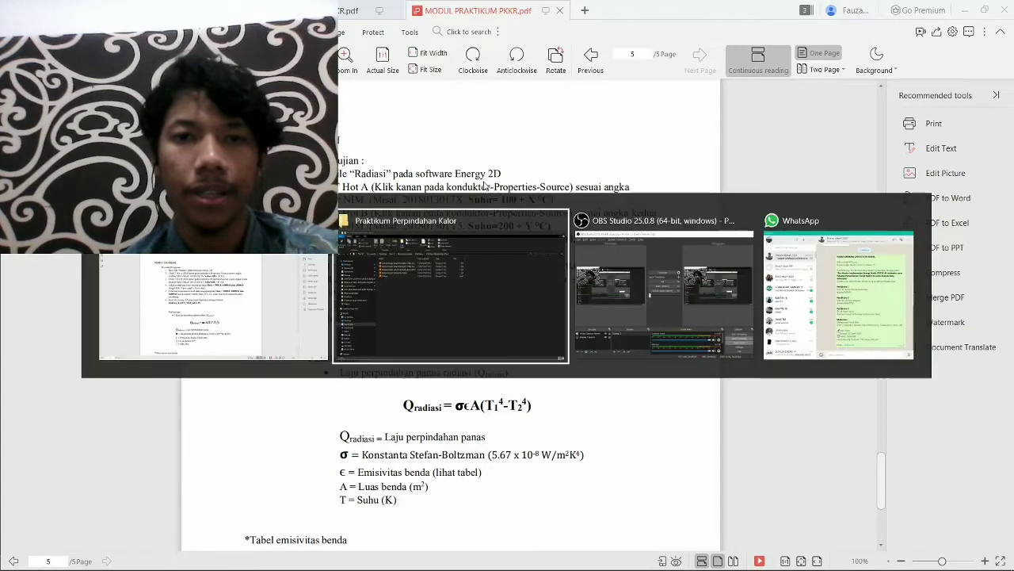
{"action": "left_click", "coordinate": [370, 199]}
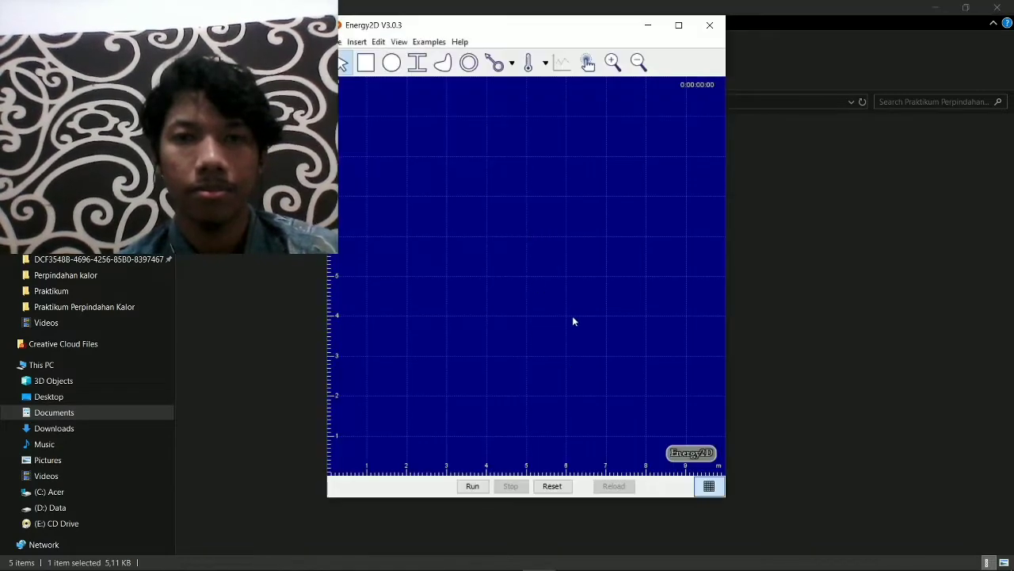
{"action": "key", "text": "alt+Tab"}
{"action": "key", "text": "alt+Tab"}
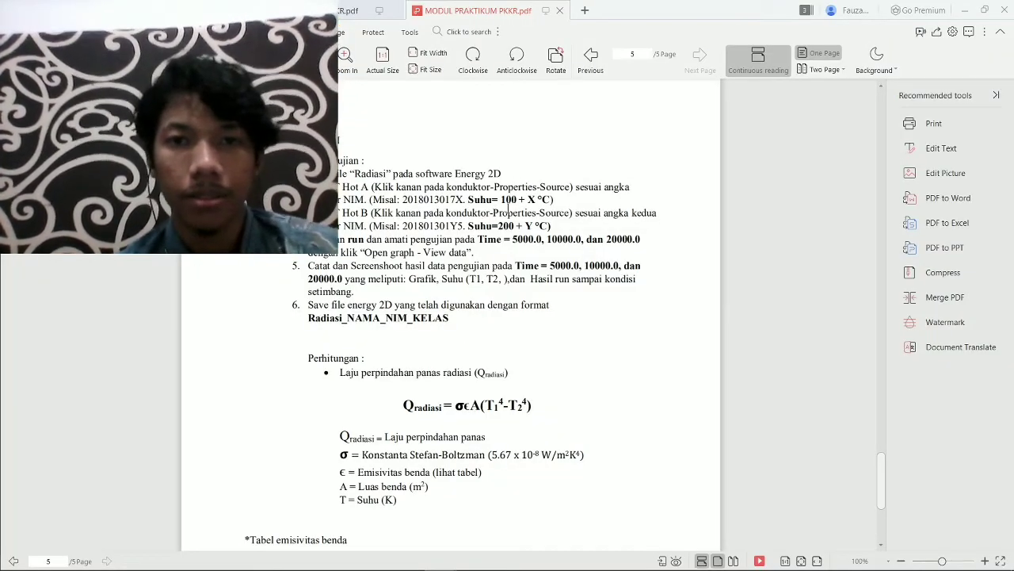
{"action": "key", "text": "alt+Tab"}
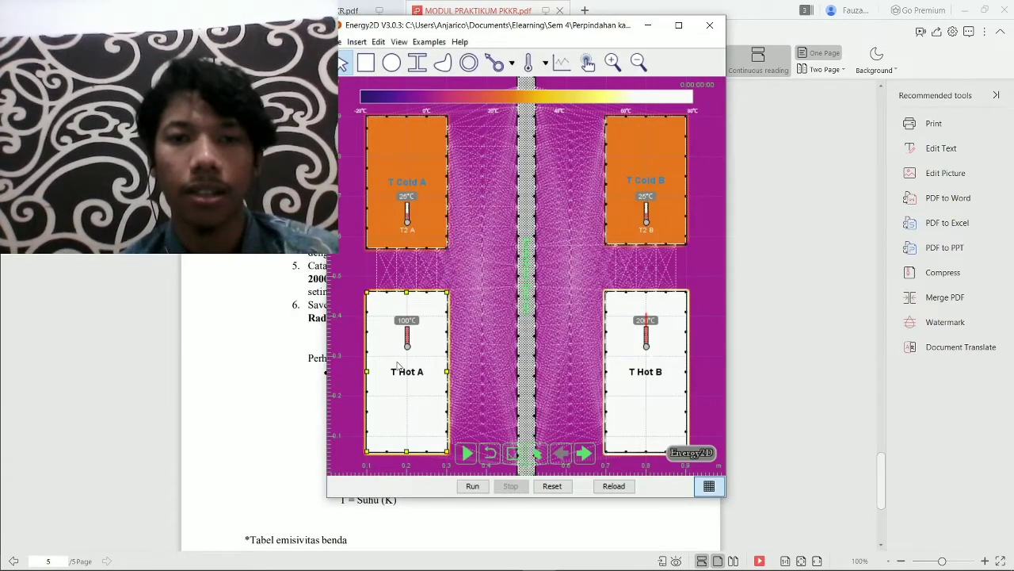
- Set the constant source temperature of the T Hot A block to 103 °C
{"action": "right_click", "coordinate": [396, 363]}
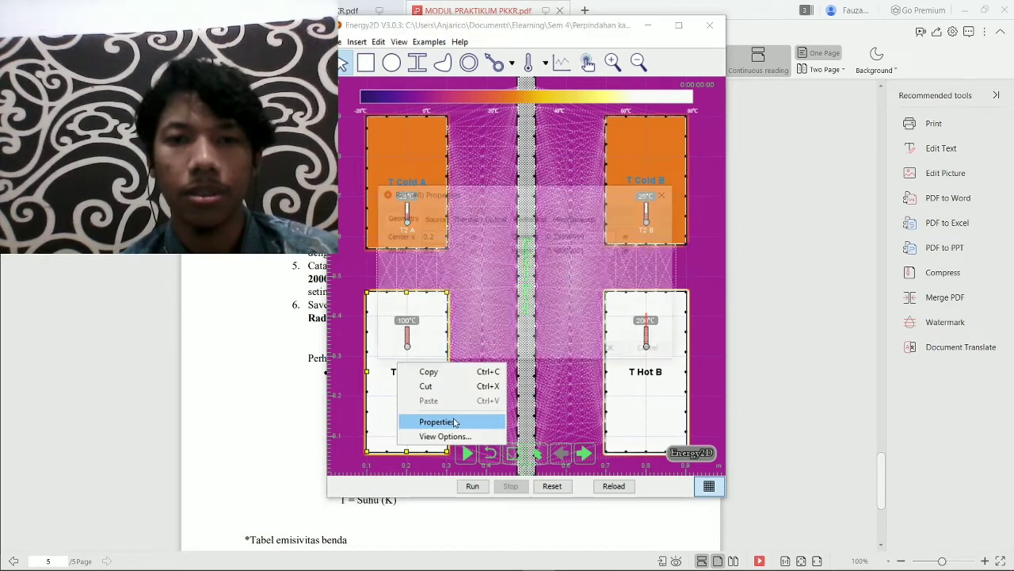
{"action": "left_click", "coordinate": [455, 423]}
{"action": "left_click", "coordinate": [434, 218]}
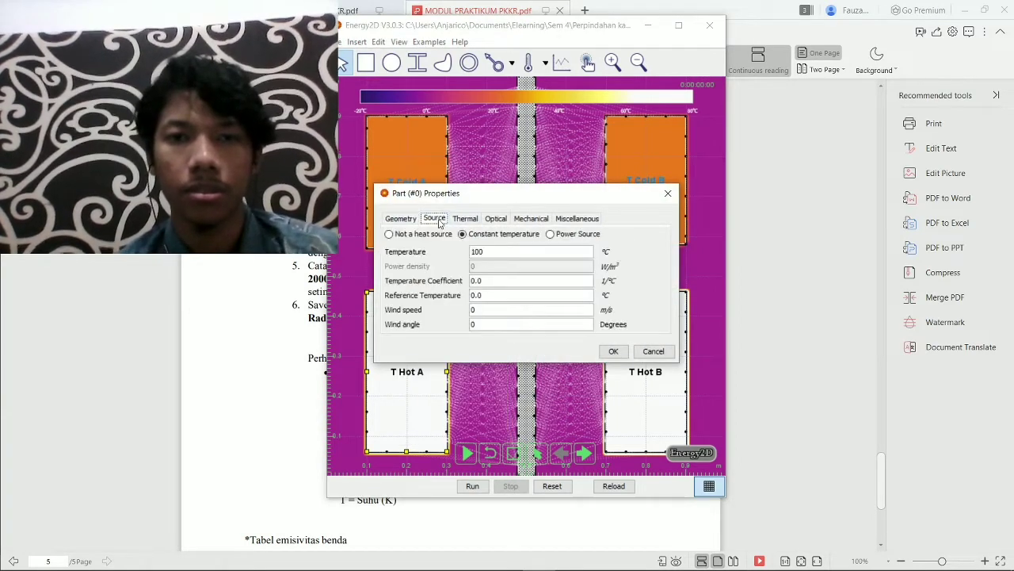
{"action": "left_click", "coordinate": [519, 253]}
{"action": "key", "text": "BackSpace"}
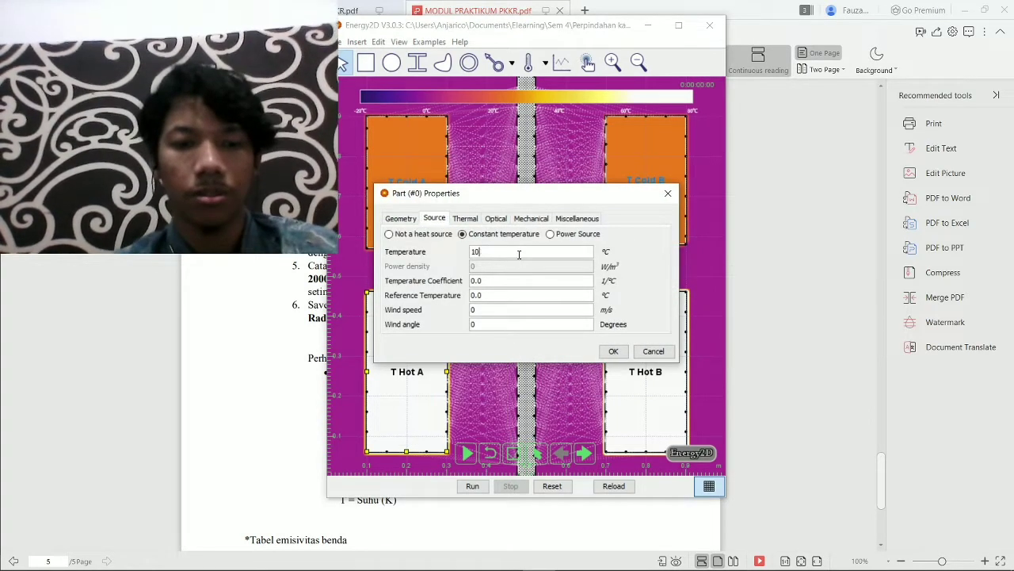
{"action": "type", "text": "3"}
{"action": "key", "text": "Return"}
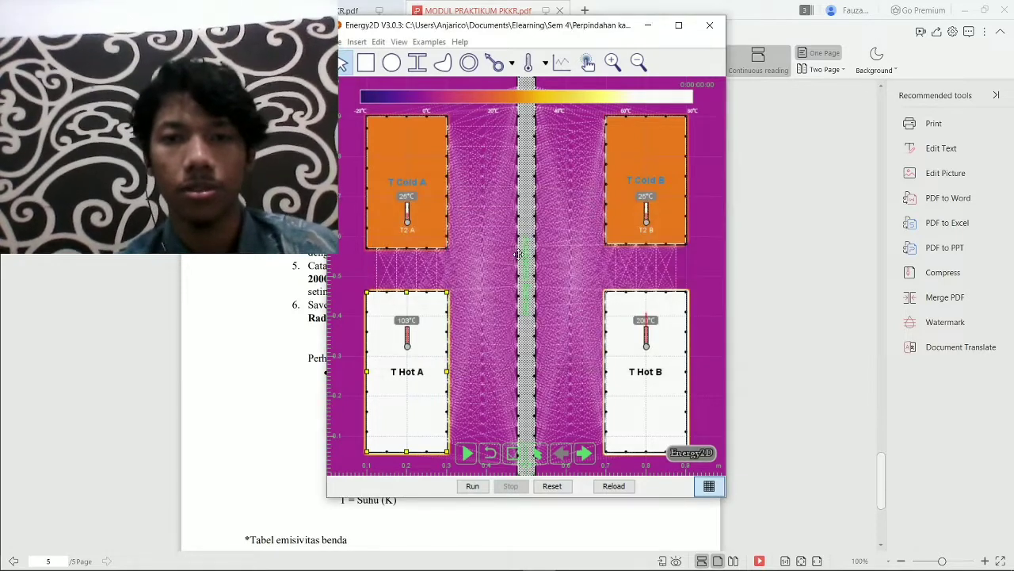
- Check the module's T Hot B instruction and set the T Hot B block's constant source temperature to 207 °C
{"action": "right_click", "coordinate": [664, 376]}
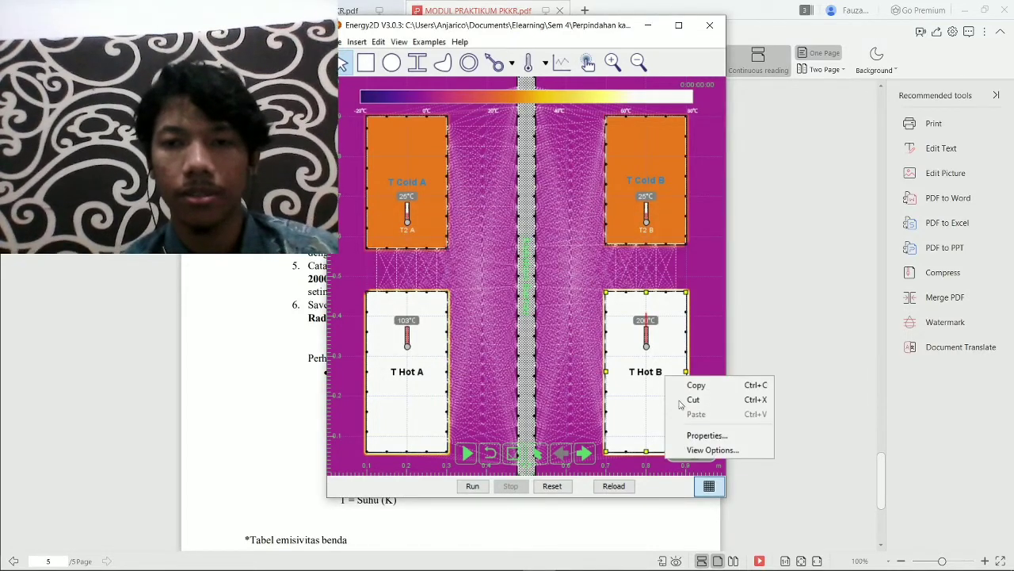
{"action": "left_click", "coordinate": [654, 24]}
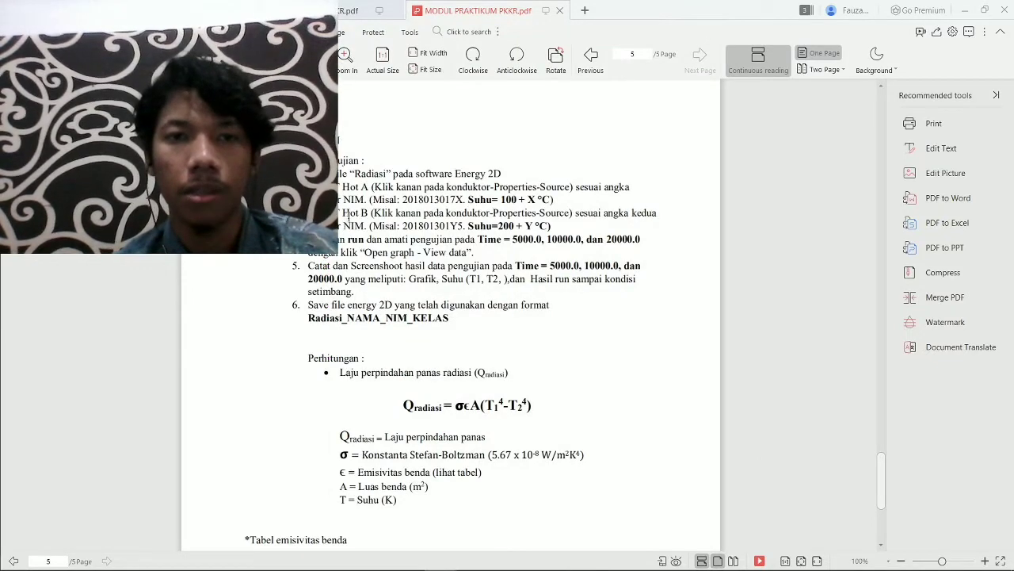
{"action": "key", "text": "alt+Tab"}
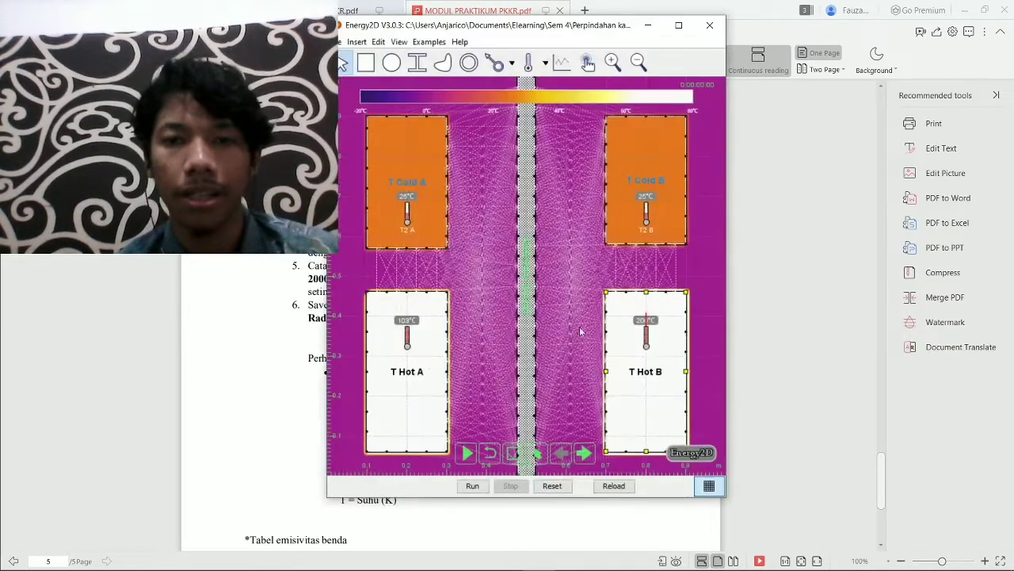
{"action": "right_click", "coordinate": [656, 354]}
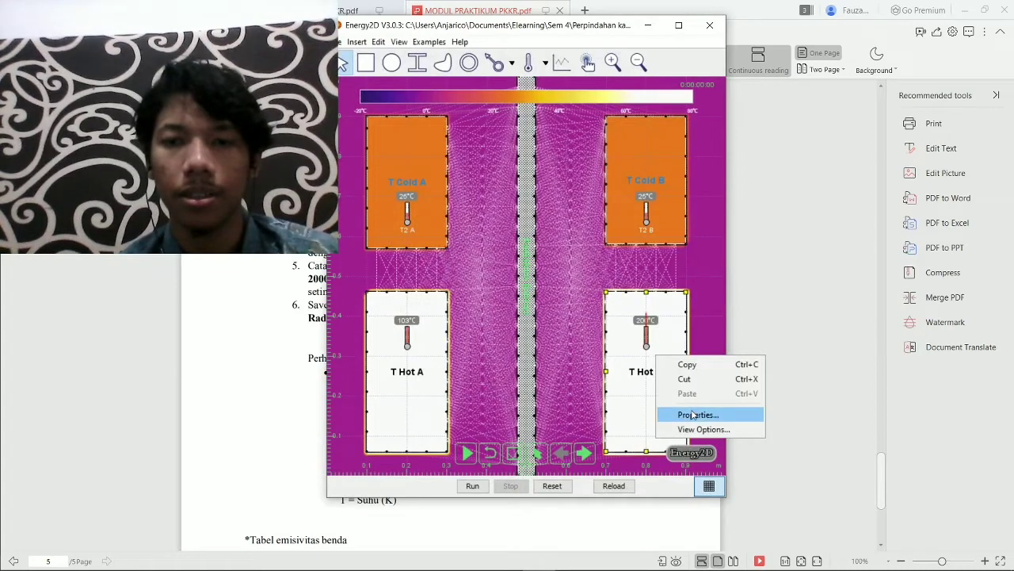
{"action": "left_click", "coordinate": [688, 412]}
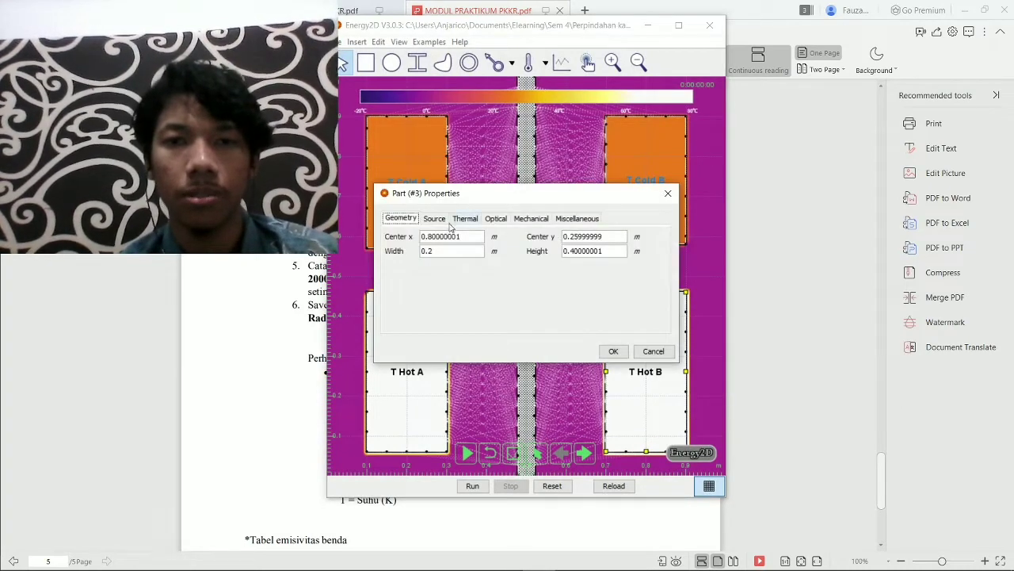
{"action": "left_click", "coordinate": [456, 224]}
{"action": "left_click", "coordinate": [439, 222]}
{"action": "left_click", "coordinate": [508, 252]}
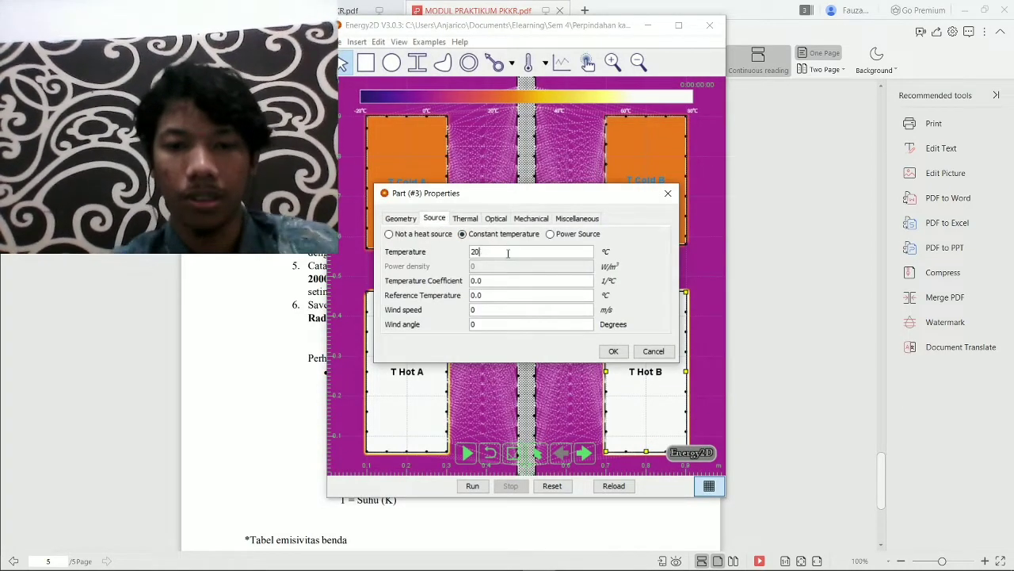
{"action": "key", "text": "Return"}
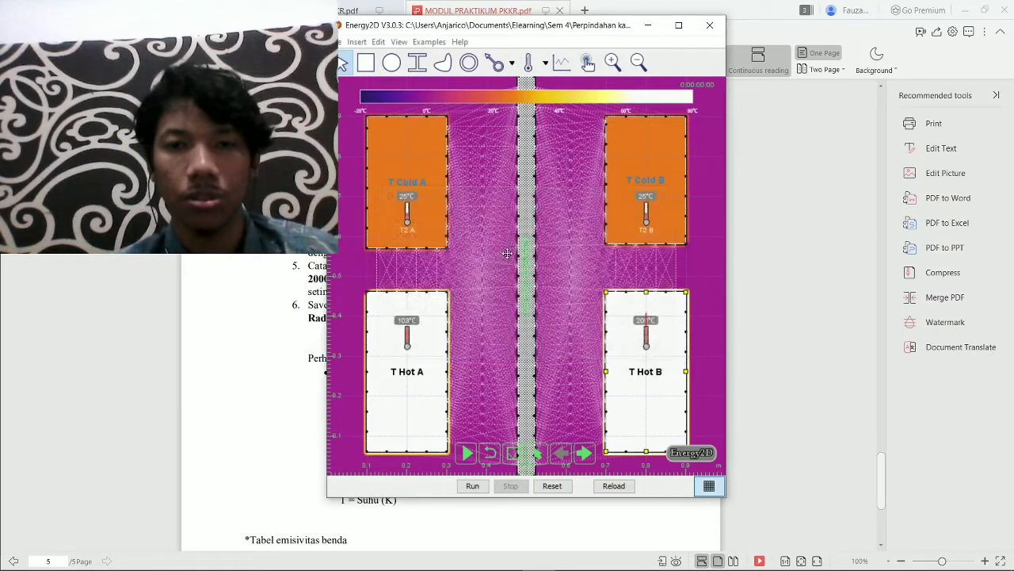
- Consult the run instructions in the practical module PDF and start the Radiasi simulation in Energy2D
{"action": "left_click", "coordinate": [647, 25]}
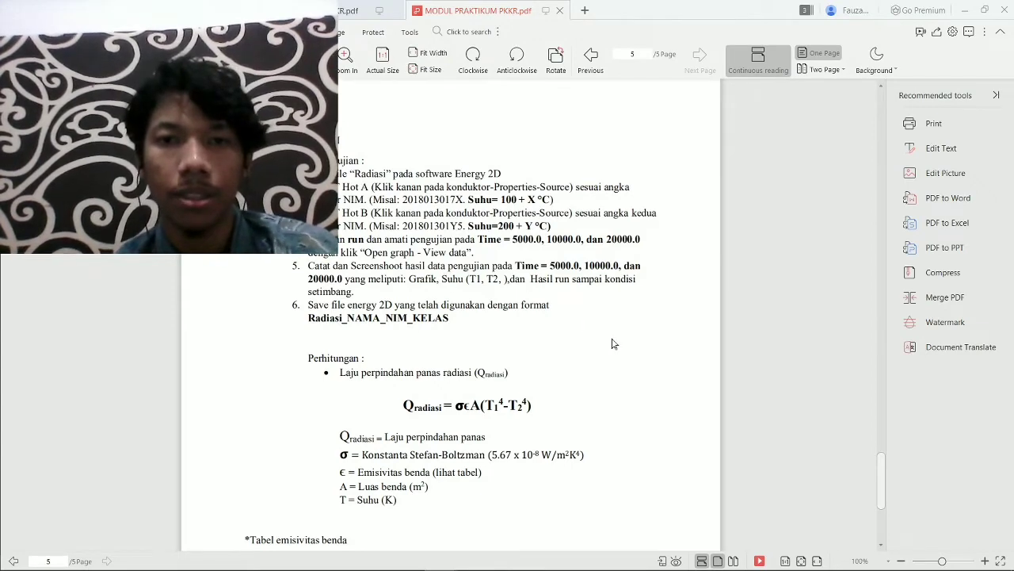
{"action": "key", "text": "alt+Tab"}
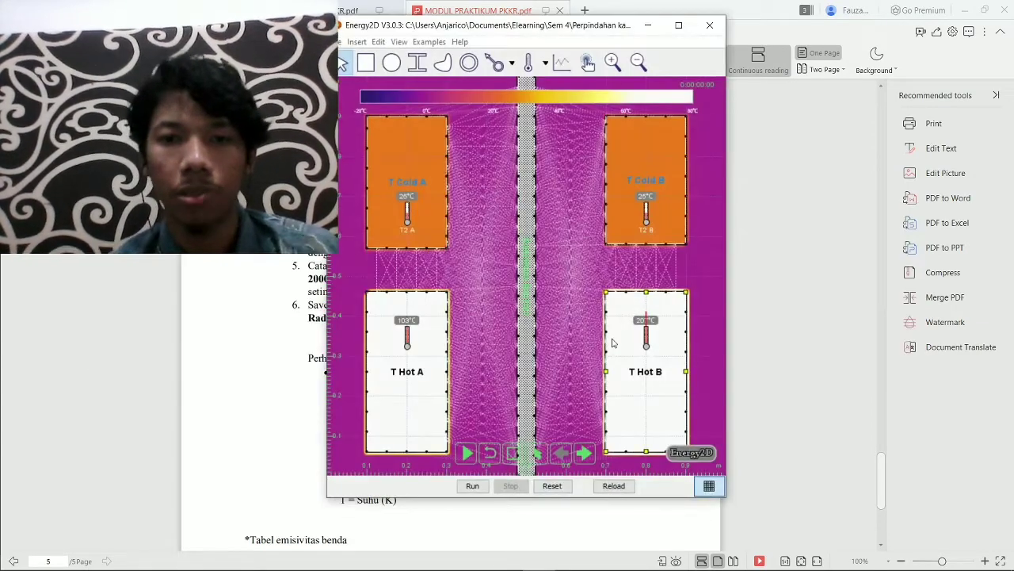
{"action": "left_click", "coordinate": [467, 453]}
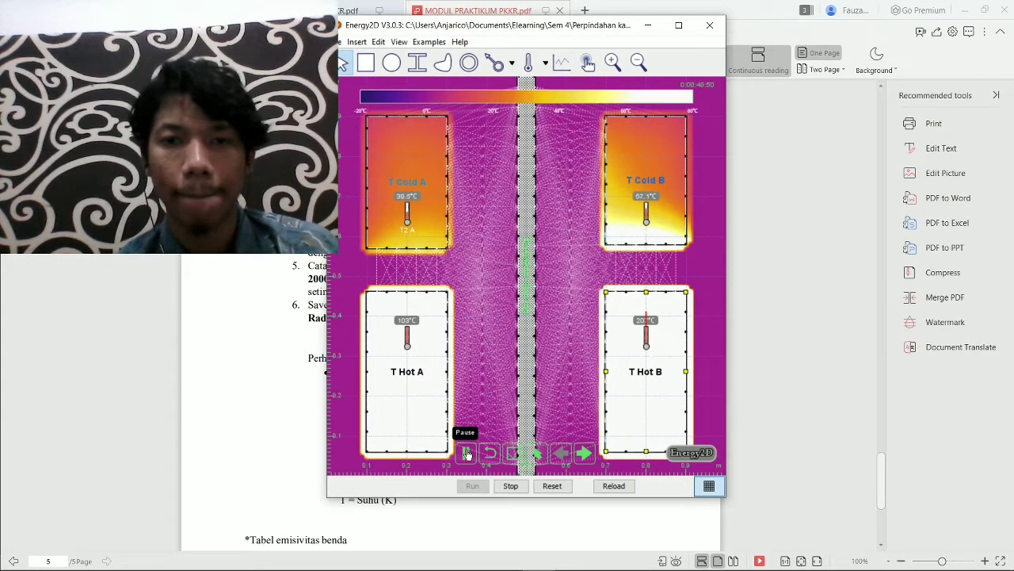
- Inspect the T Hot A block's geometry properties without changes and review the radiation formula variables in the practical module
{"action": "right_click", "coordinate": [428, 367]}
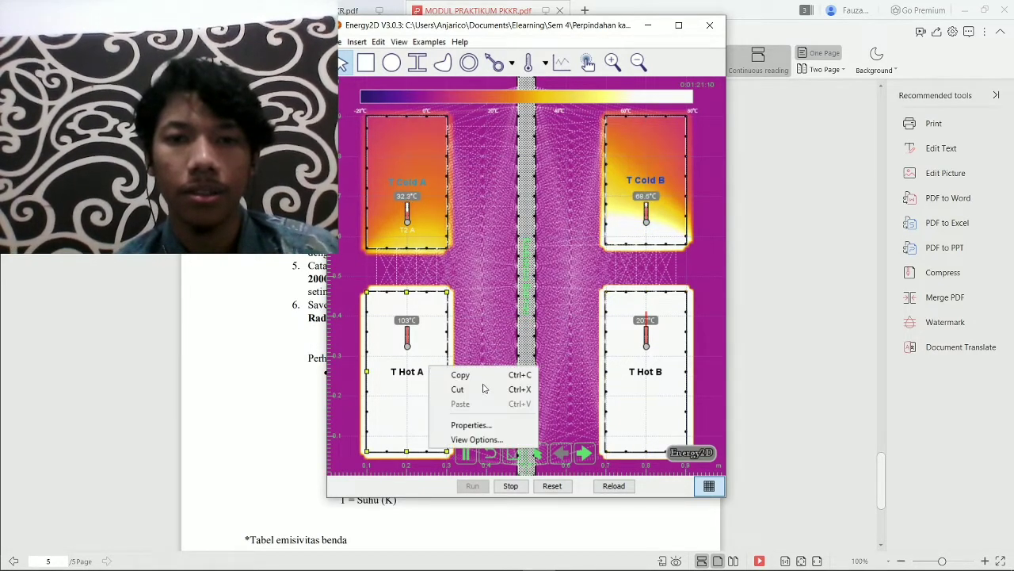
{"action": "left_click", "coordinate": [493, 425]}
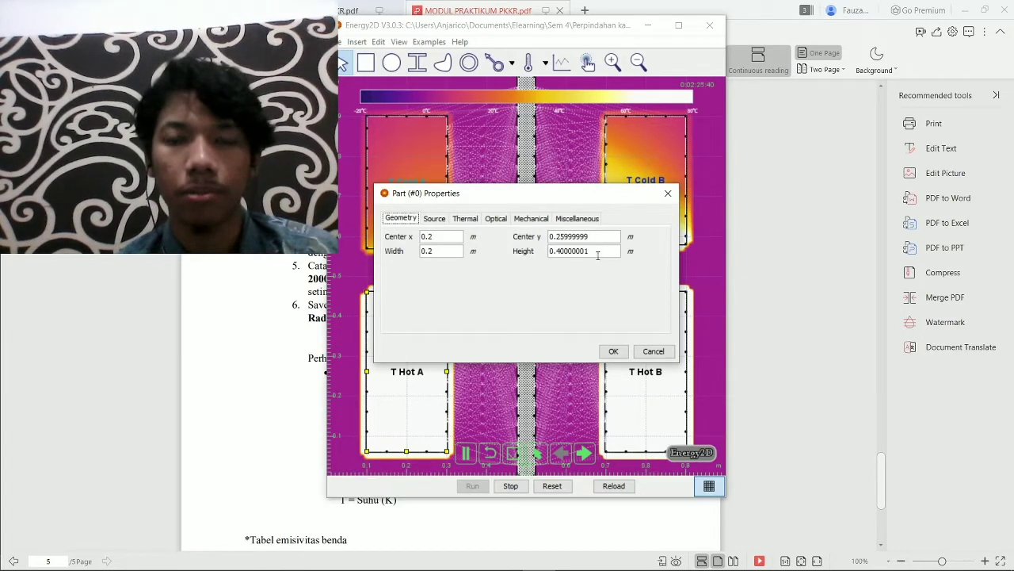
{"action": "left_click", "coordinate": [652, 351]}
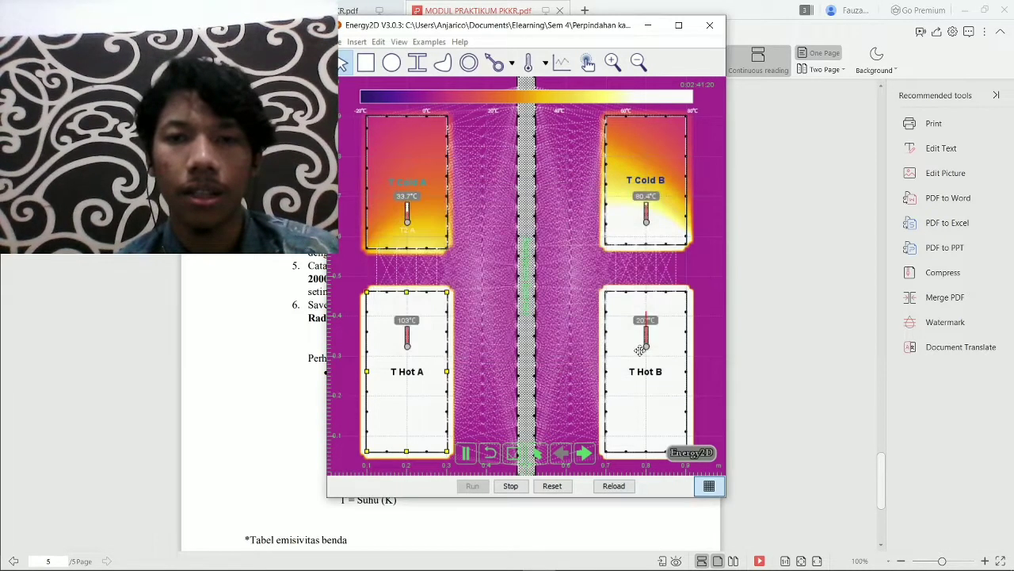
{"action": "left_click", "coordinate": [649, 26]}
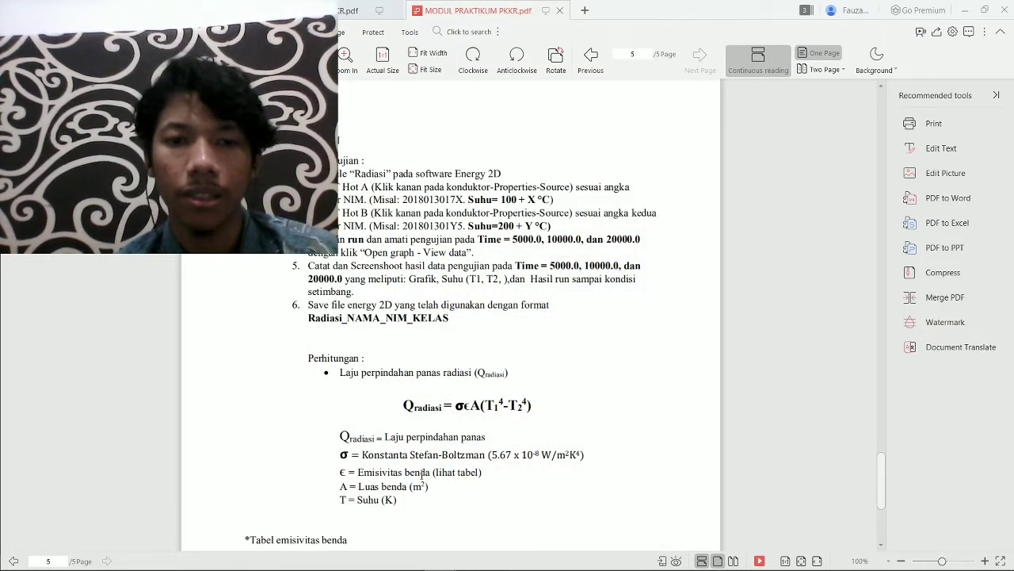
{"action": "key", "text": "alt+Tab"}
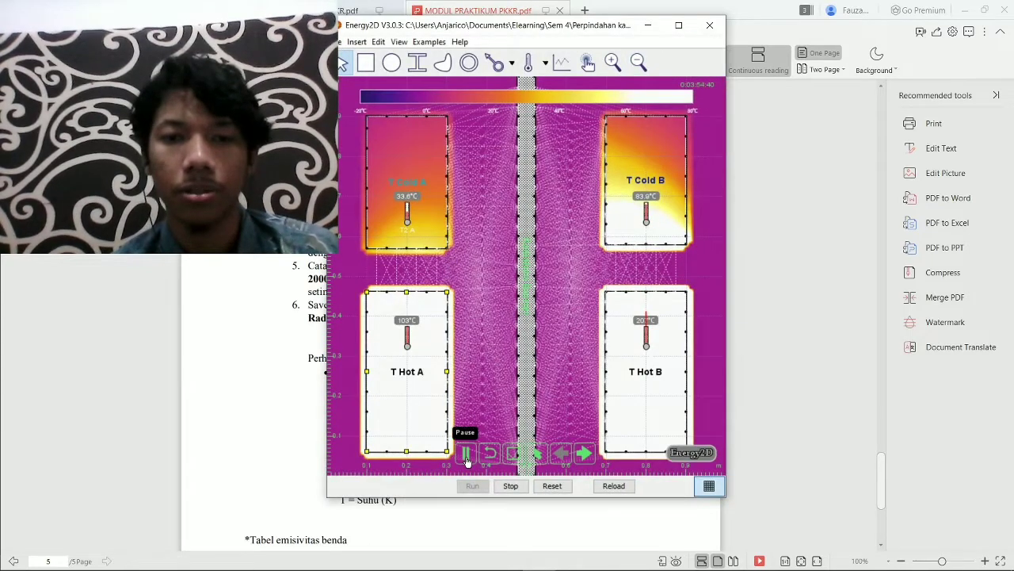
- Pause the simulation, open the temperature graph, and check the last recorded times in its thermometer data
{"action": "left_click", "coordinate": [467, 454]}
{"action": "left_click", "coordinate": [561, 62]}
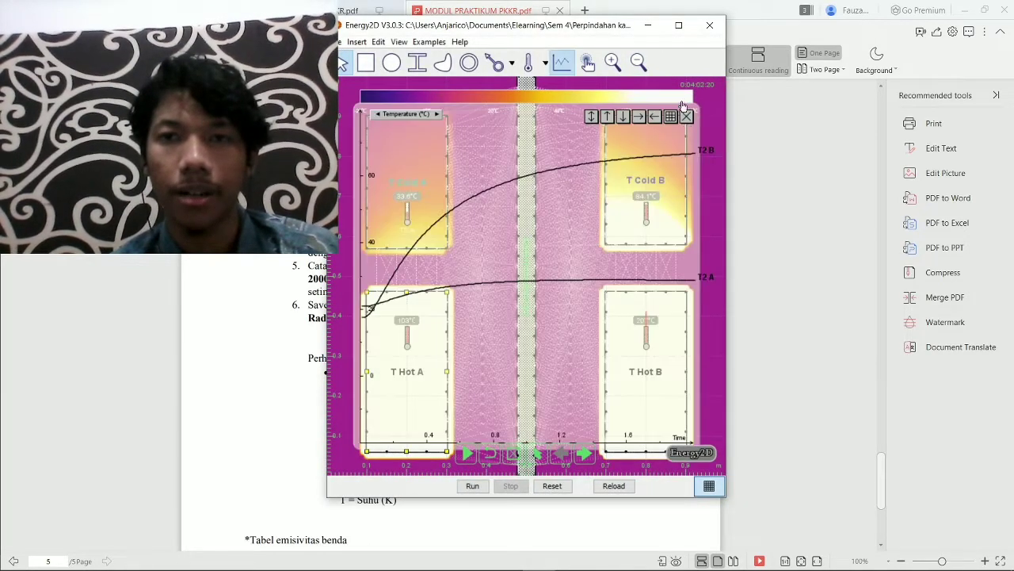
{"action": "left_click", "coordinate": [680, 120]}
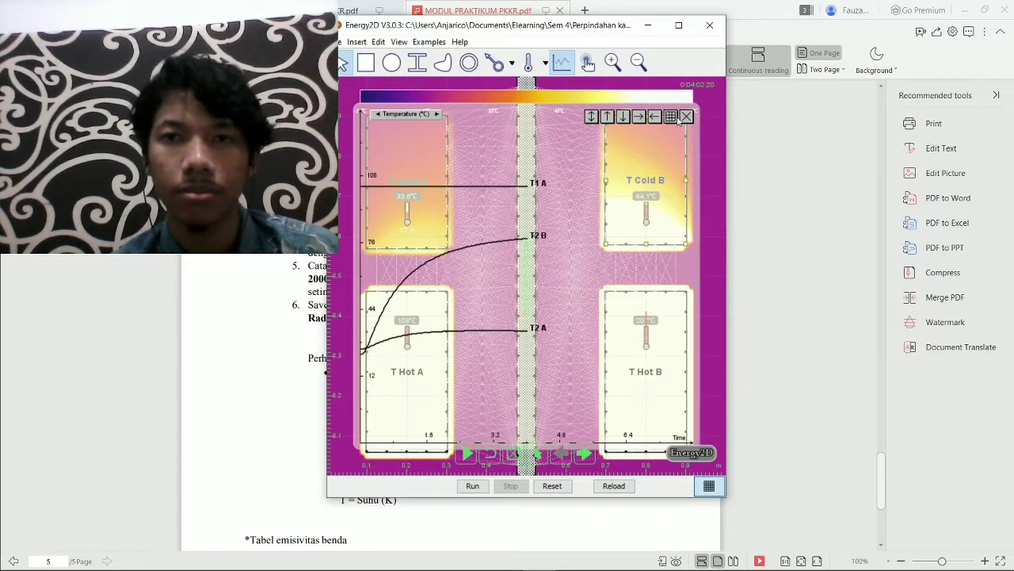
{"action": "left_click", "coordinate": [672, 119]}
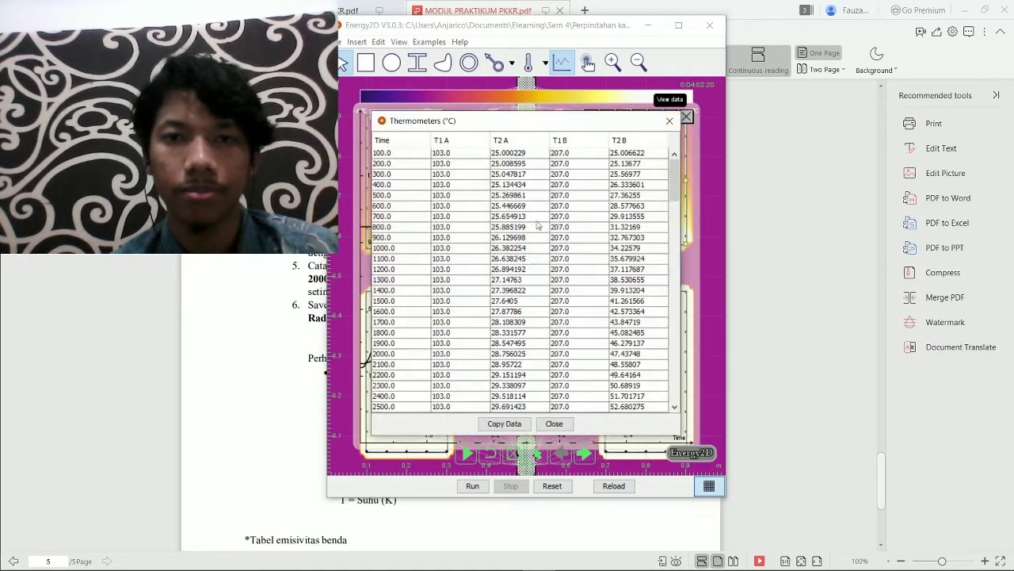
{"action": "left_click_drag", "start_coordinate": [674, 176], "coordinate": [679, 378]}
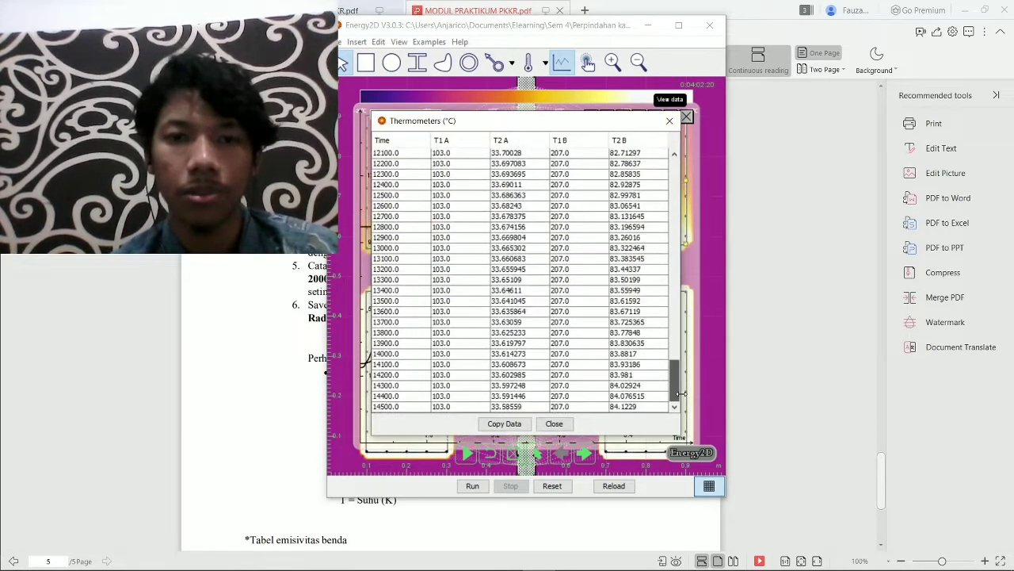
{"action": "left_click", "coordinate": [672, 123]}
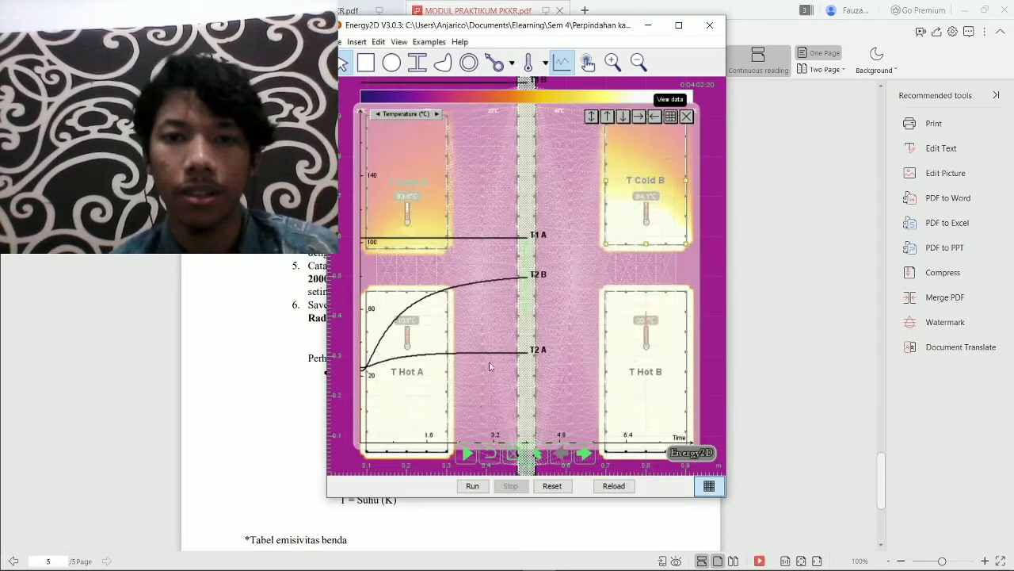
- Resume the Radiasi simulation, let it run past time 20000.0, and pause it
{"action": "left_click", "coordinate": [471, 454]}
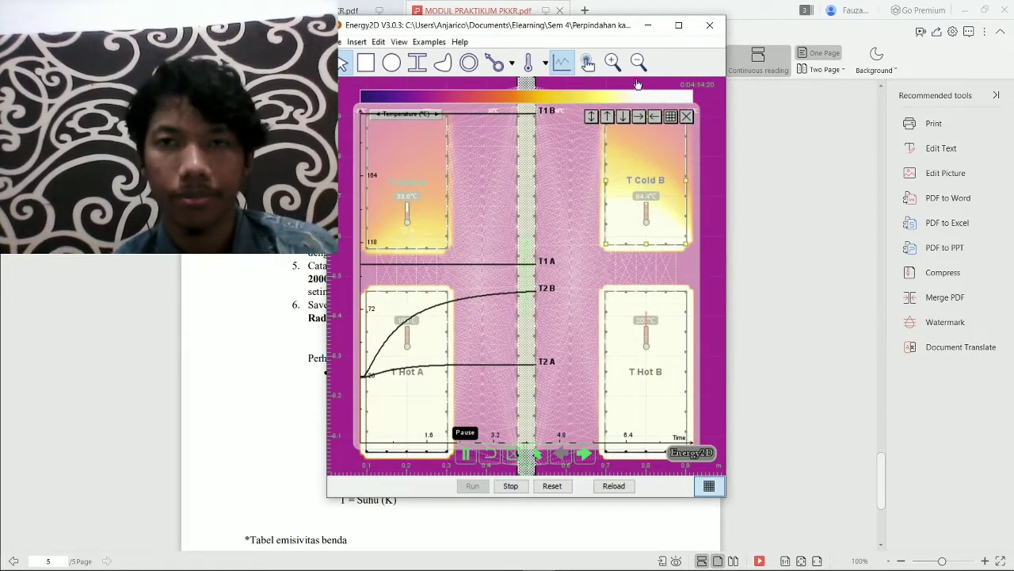
{"action": "left_click", "coordinate": [647, 25]}
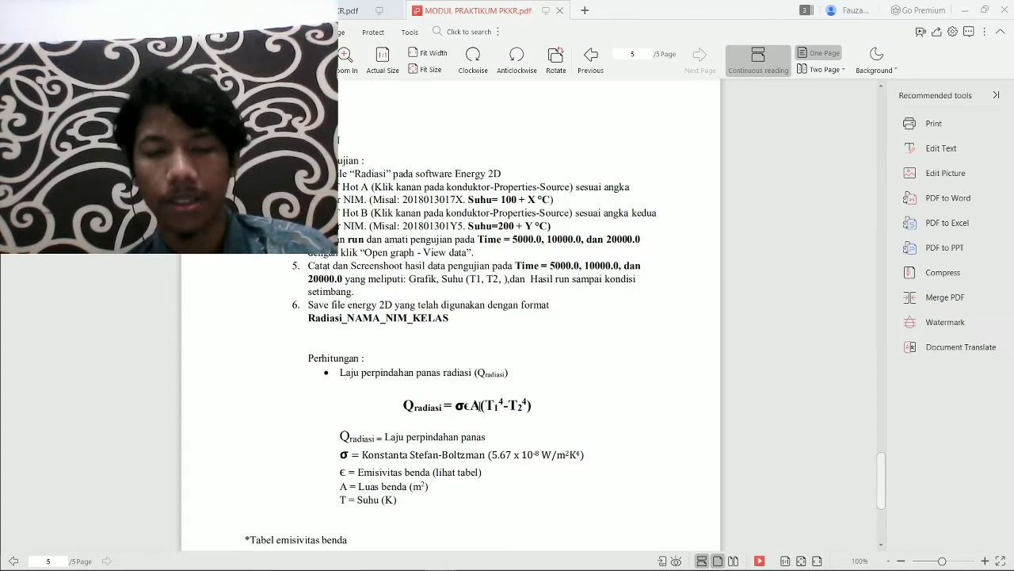
{"action": "key", "text": "alt+Tab"}
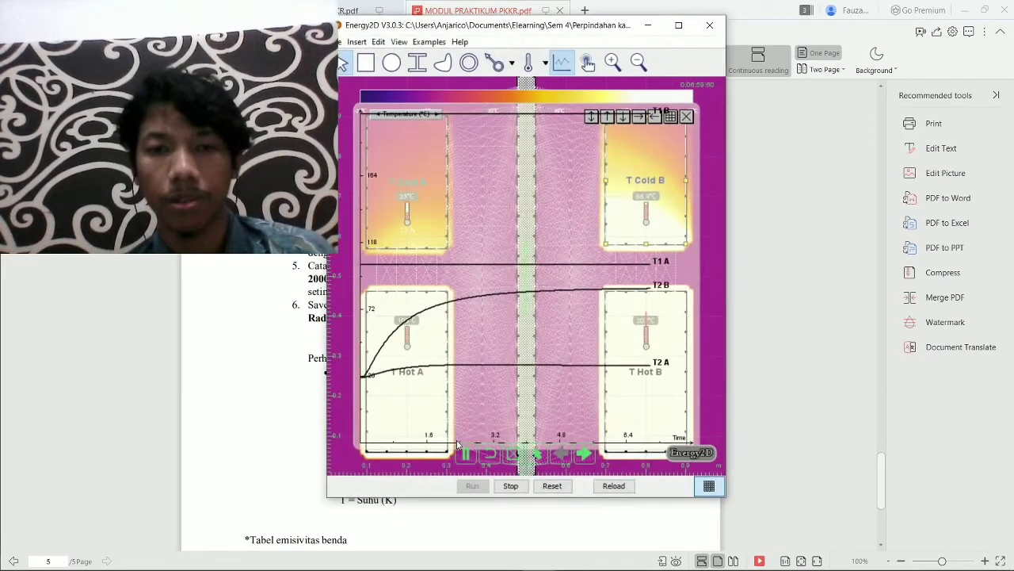
{"action": "left_click", "coordinate": [465, 455]}
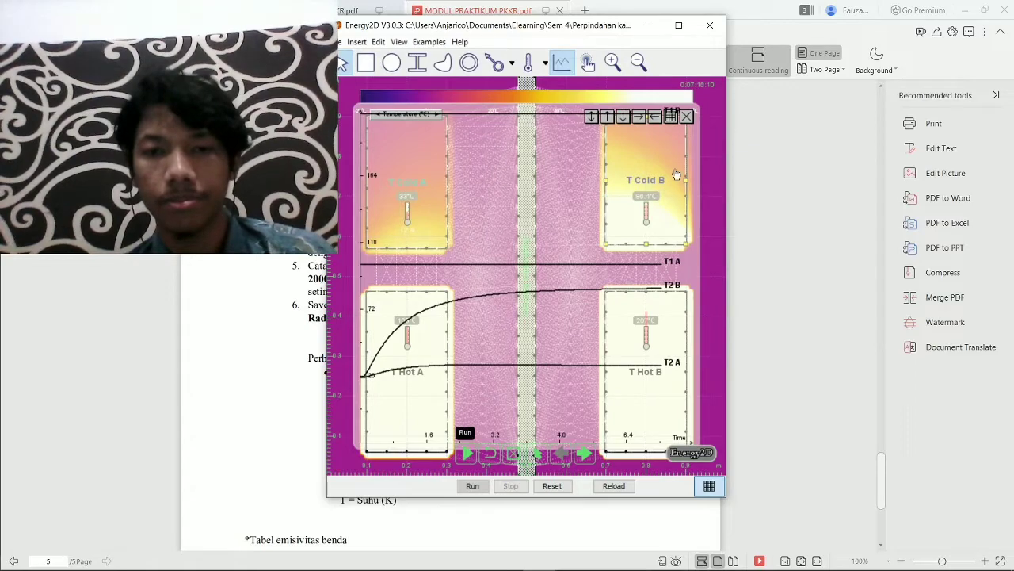
- Look up the time 5000.0 row in the graph's thermometer data and close the table
{"action": "left_click", "coordinate": [671, 116]}
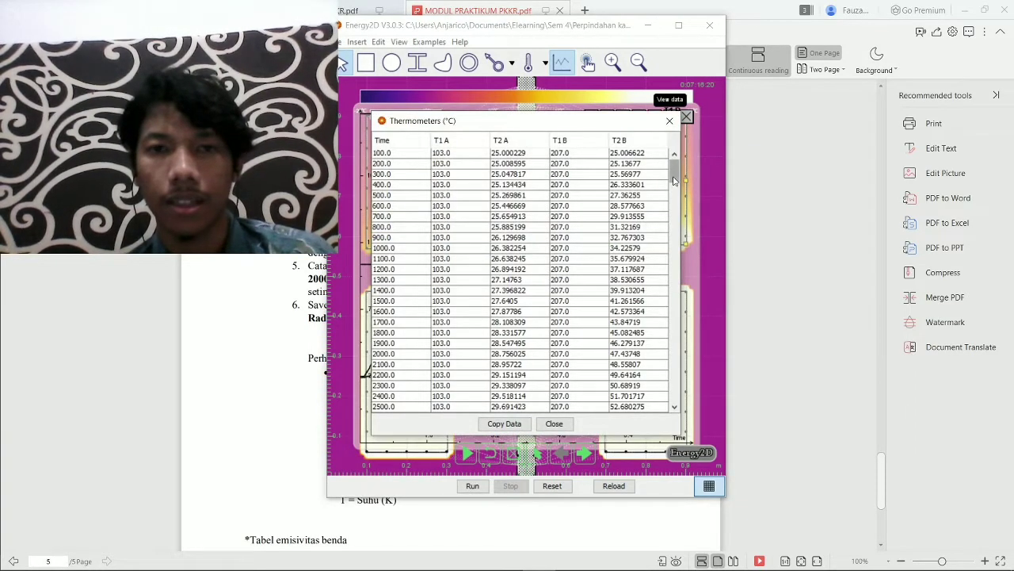
{"action": "left_click_drag", "start_coordinate": [674, 180], "coordinate": [676, 210]}
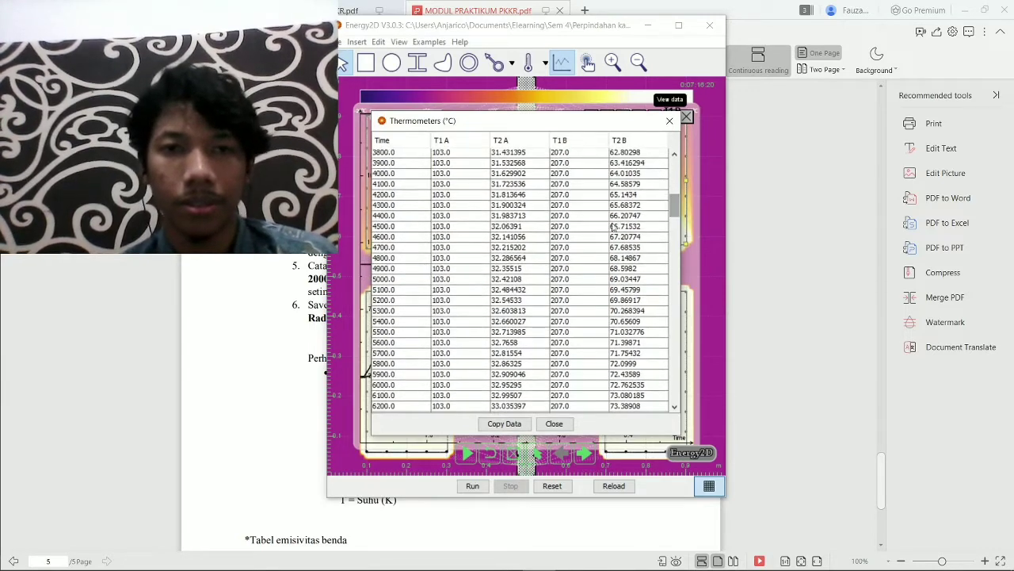
{"action": "left_click", "coordinate": [448, 280]}
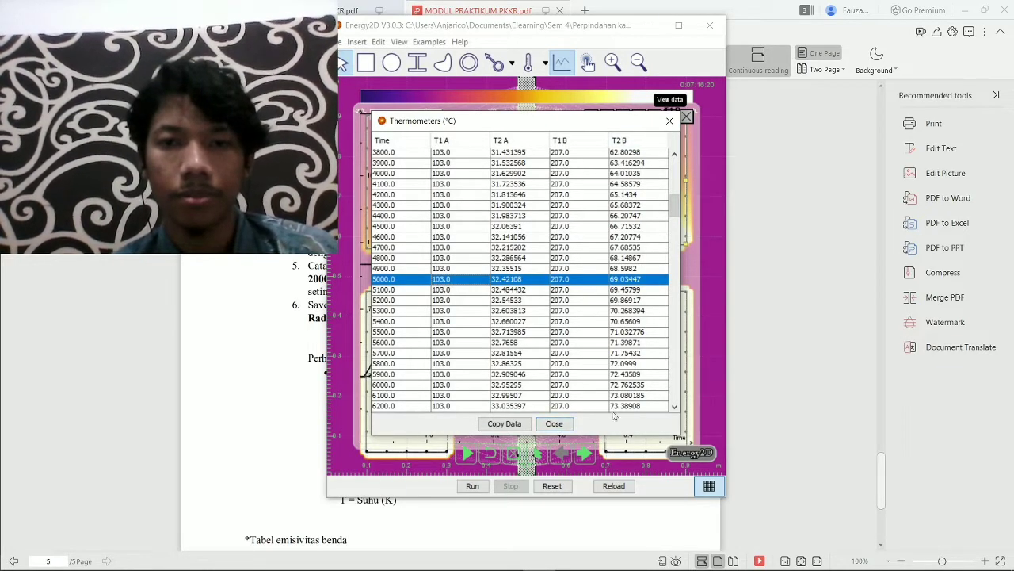
{"action": "left_click", "coordinate": [555, 424]}
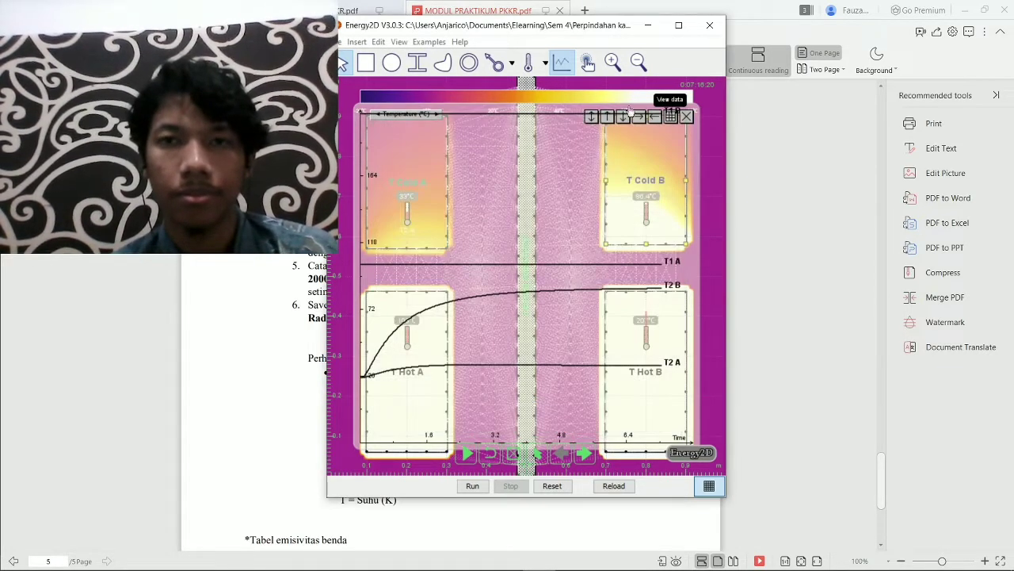
- Examine the Laju Perpindahan Radiasi calculations for Bahan 1 and Bahan 2 in the lab report alongside the Energy2D model
{"action": "left_click", "coordinate": [648, 25]}
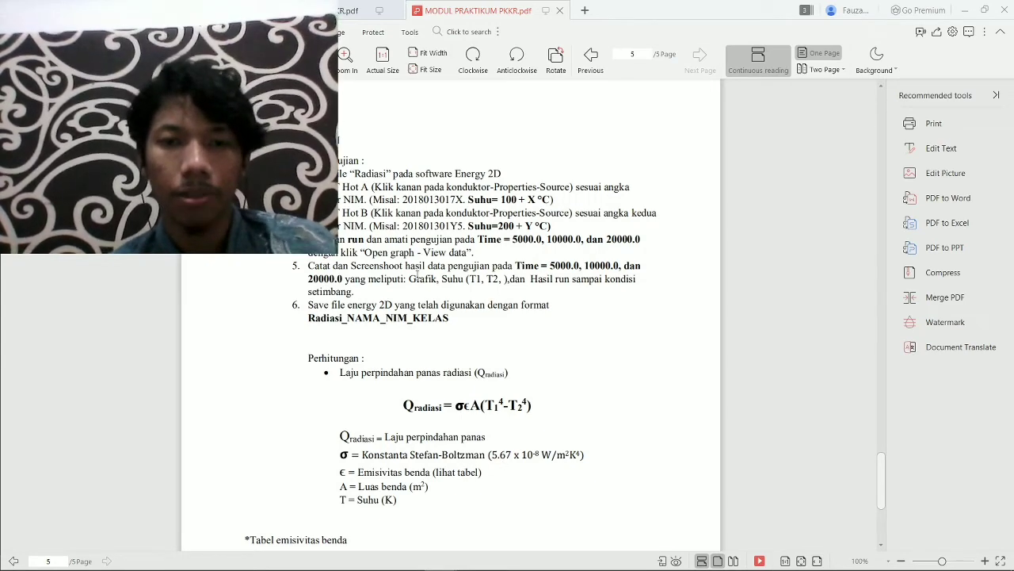
{"action": "left_click", "coordinate": [198, 11]}
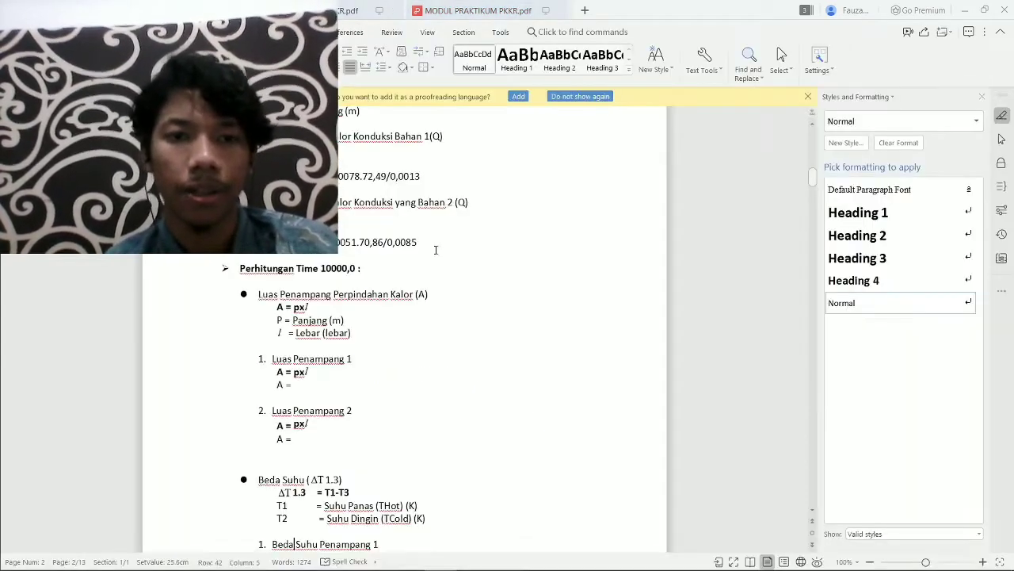
{"action": "key", "text": "Down"}
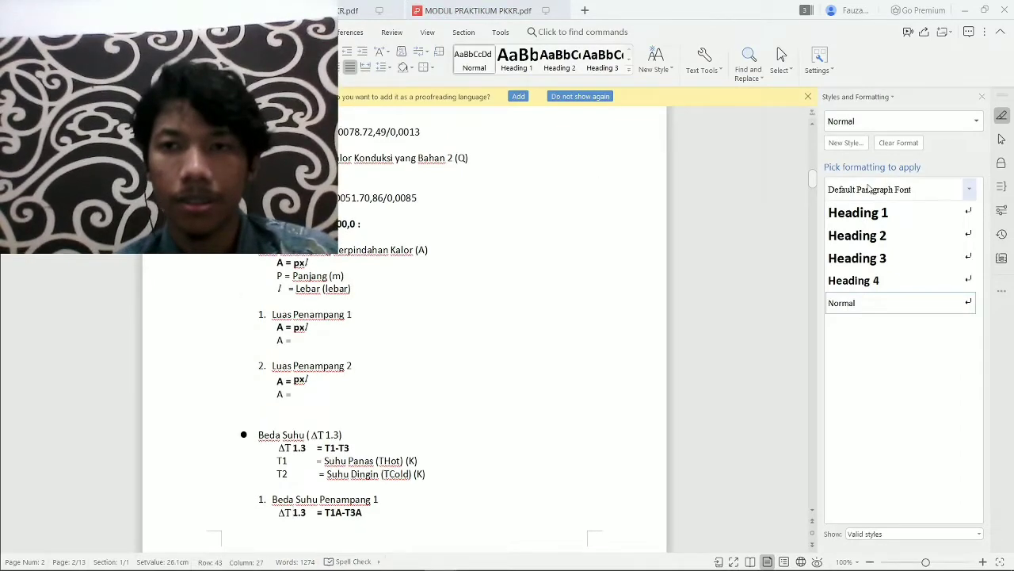
{"action": "left_click_drag", "start_coordinate": [813, 179], "coordinate": [812, 471]}
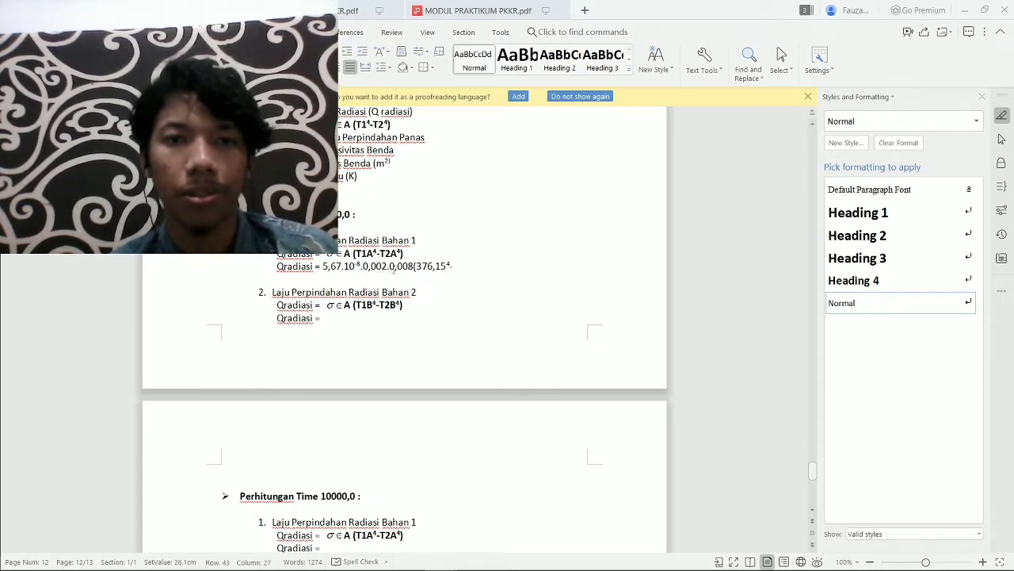
{"action": "key", "text": "alt+Tab"}
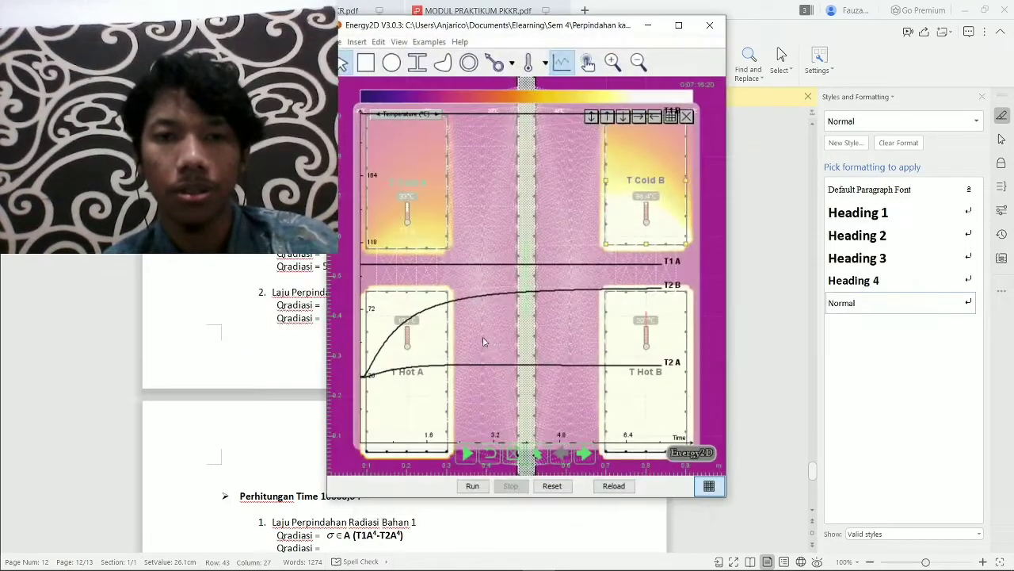
{"action": "key", "text": "alt+Tab"}
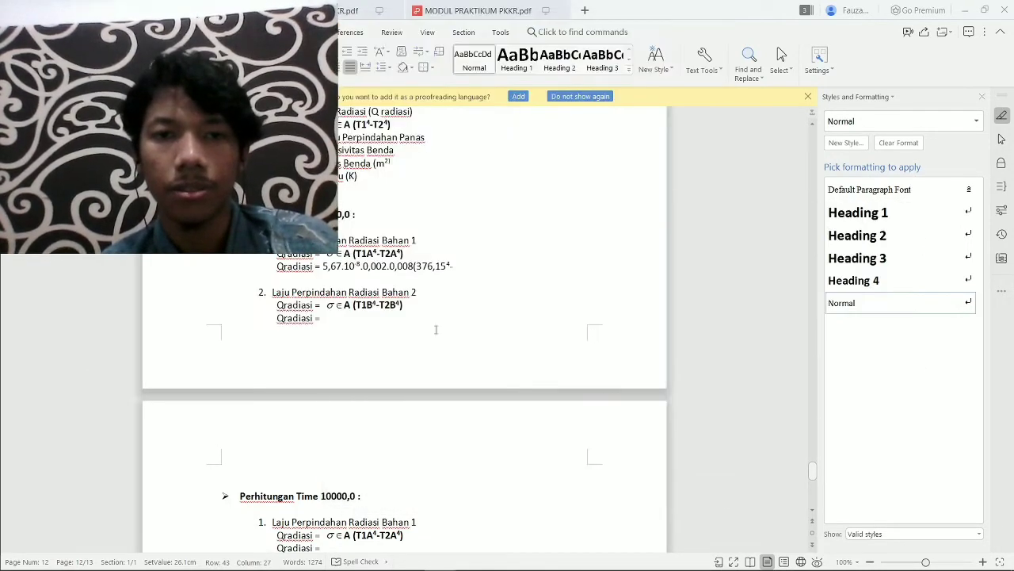
{"action": "key", "text": "alt+Tab"}
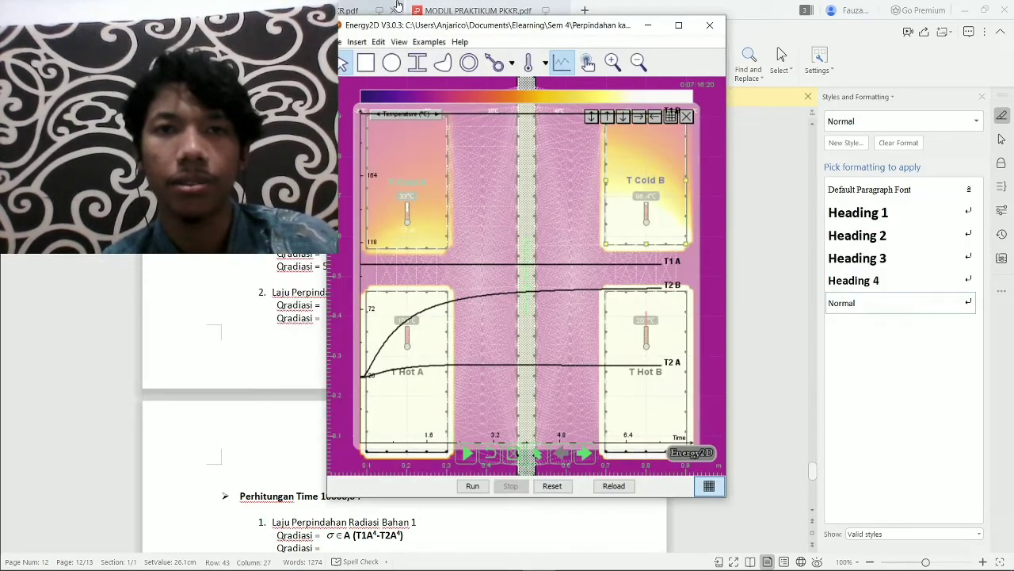
- Check the radiation formula and the emissivity table in MODUL PRAKTIKUM PKKR.pdf and return to the lab report
{"action": "left_click", "coordinate": [429, 6]}
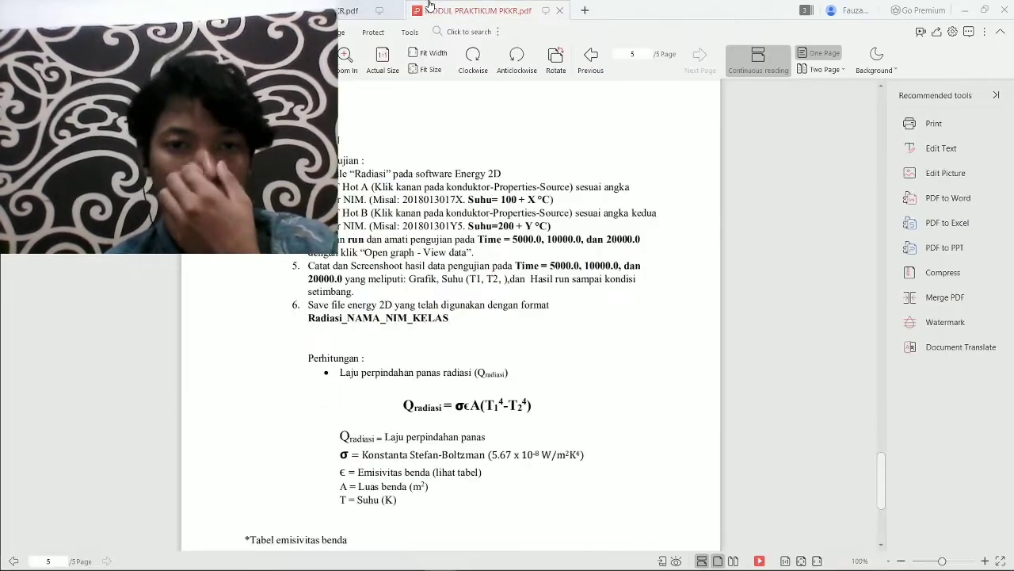
{"action": "scroll", "coordinate": [468, 523], "scroll_direction": "down", "scroll_amount": 2}
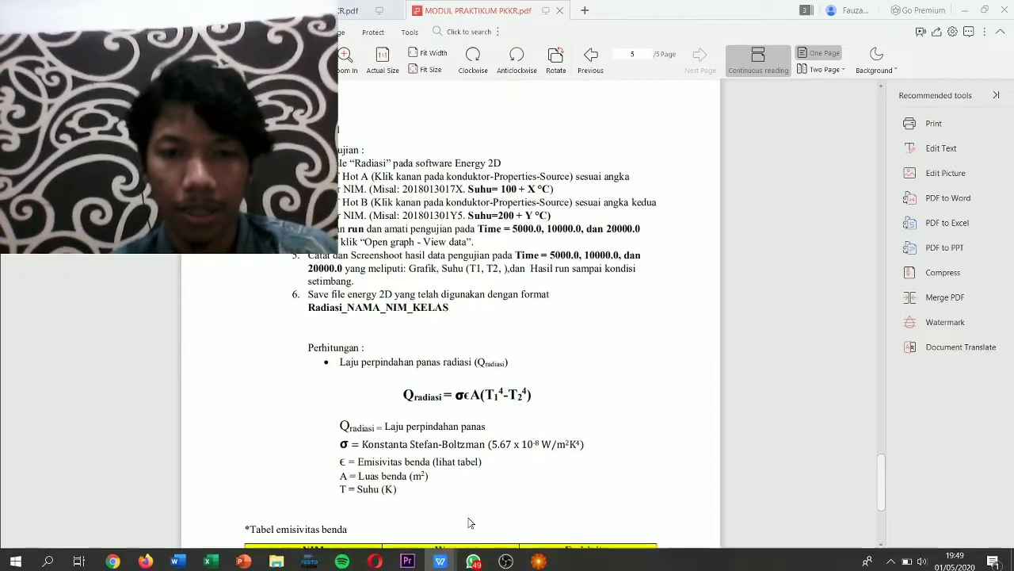
{"action": "scroll", "coordinate": [405, 535], "scroll_direction": "down", "scroll_amount": 1}
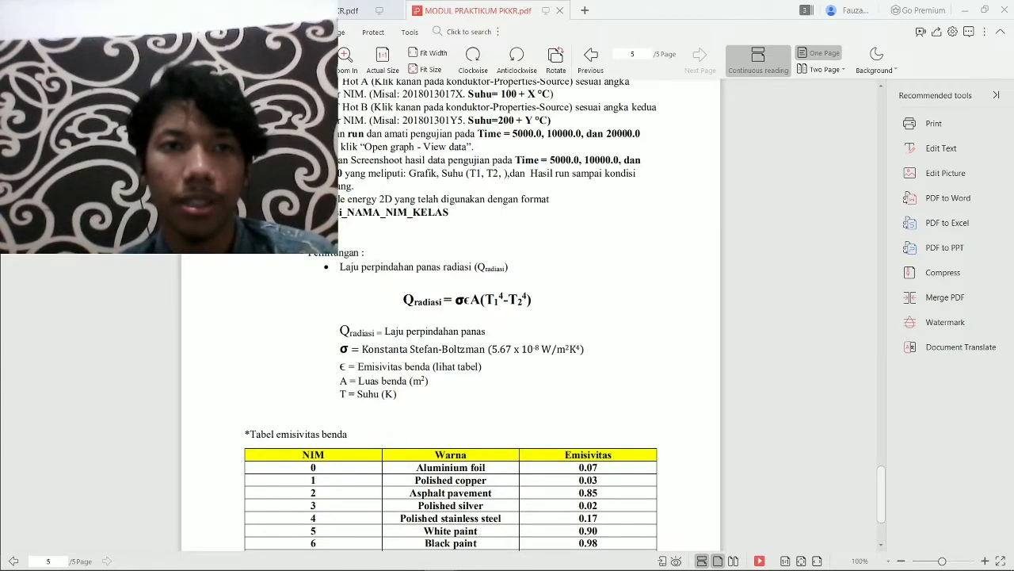
{"action": "left_click", "coordinate": [164, 10]}
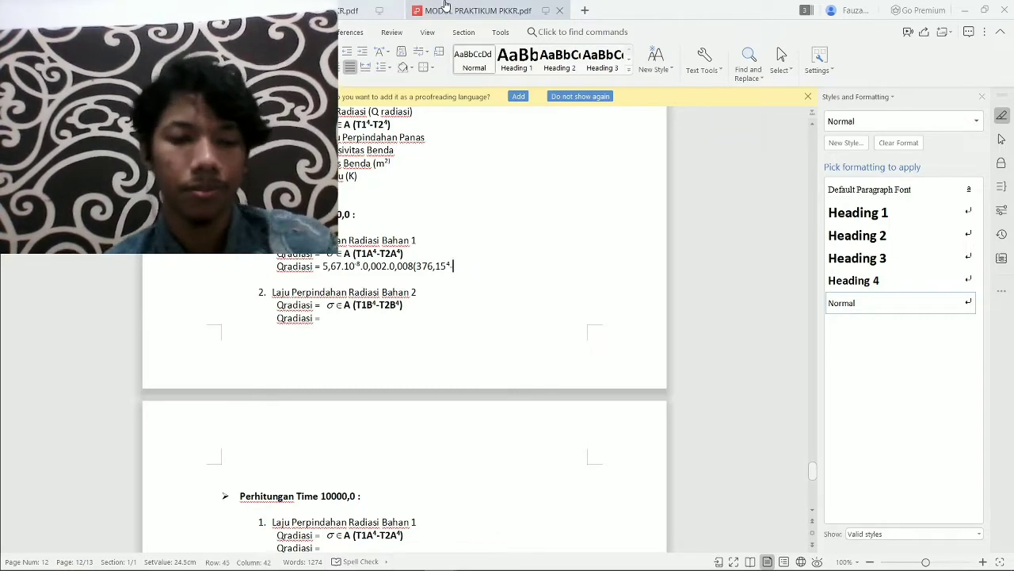
- Look up the time 5000.0 row in the Energy2D graph's thermometer data for the Bahan 1 temperatures
{"action": "key", "text": "alt+Tab"}
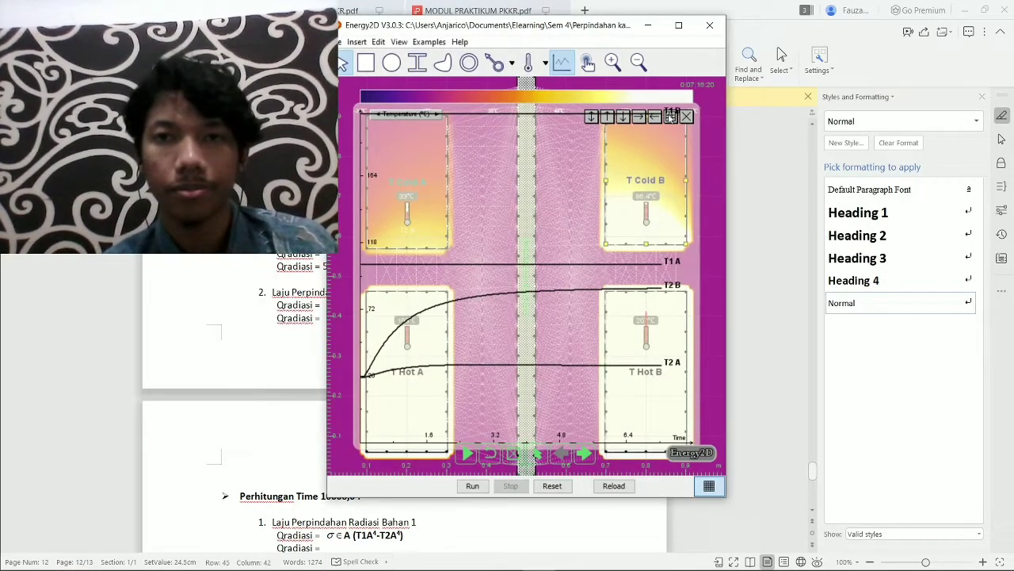
{"action": "left_click", "coordinate": [671, 117]}
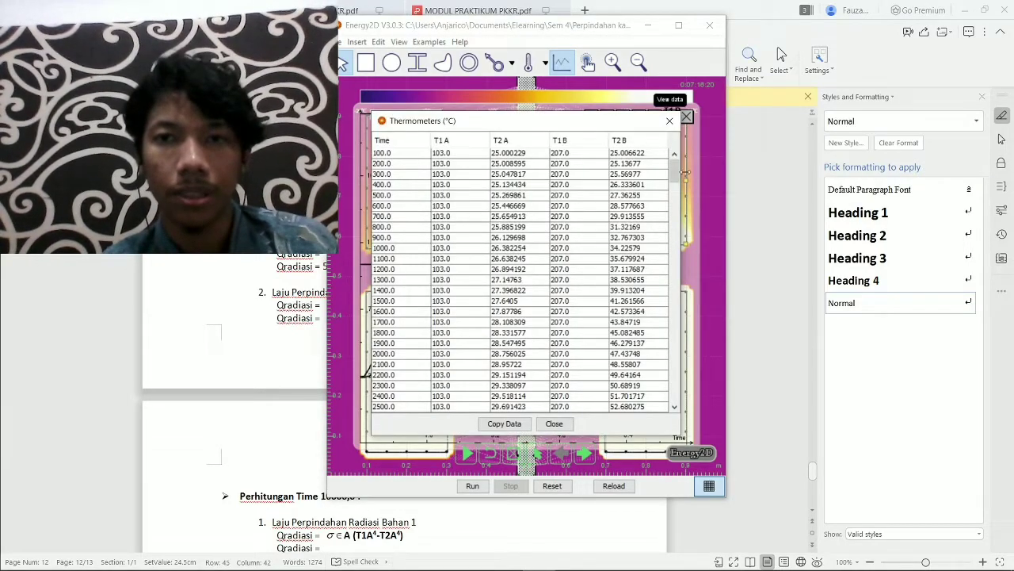
{"action": "scroll", "coordinate": [445, 277], "scroll_direction": "down", "scroll_amount": 12}
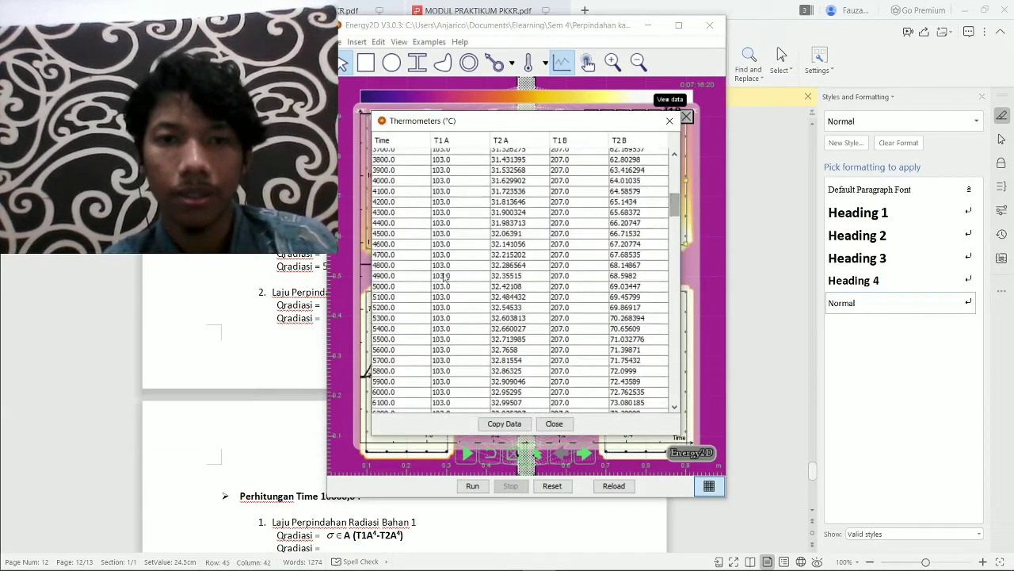
{"action": "left_click", "coordinate": [418, 288]}
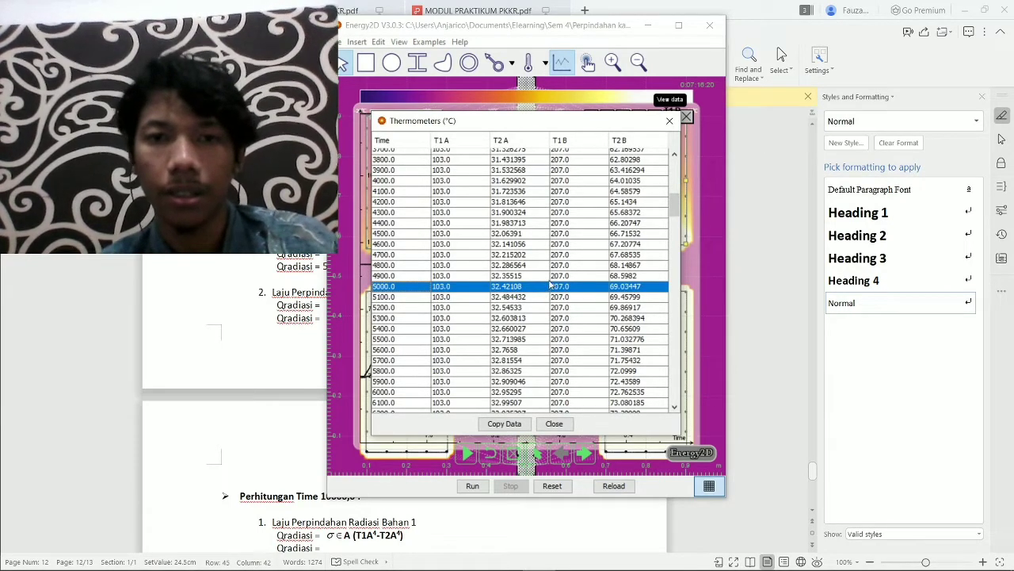
{"action": "key", "text": "alt+Tab"}
{"action": "key", "text": "alt+Tab"}
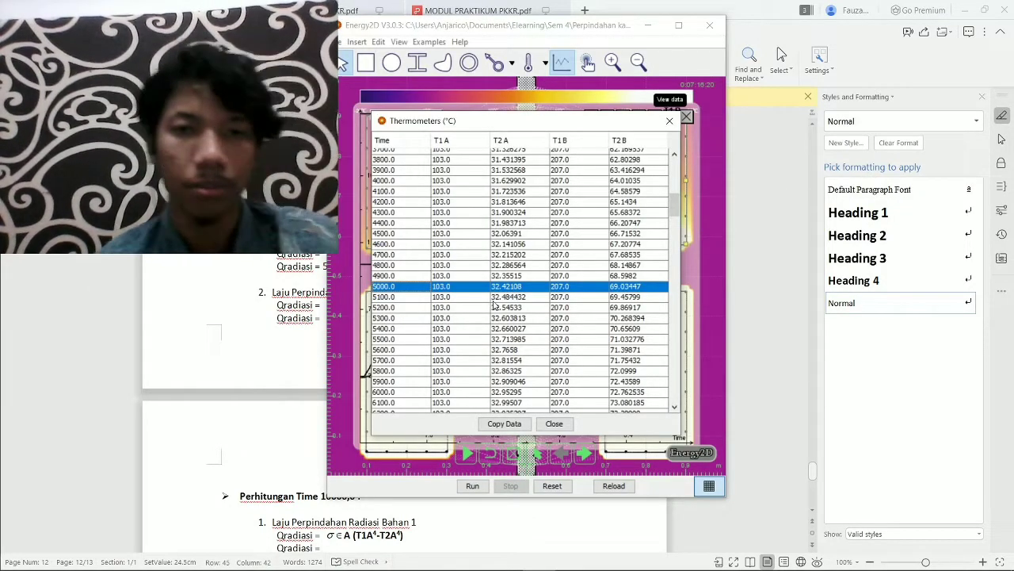
- Complete the Bahan 1 radiation calculation in the report with -305,5⁴) and add the result line "= 1 joule"
{"action": "key", "text": "alt+Tab"}
{"action": "type", "text": "-30"}
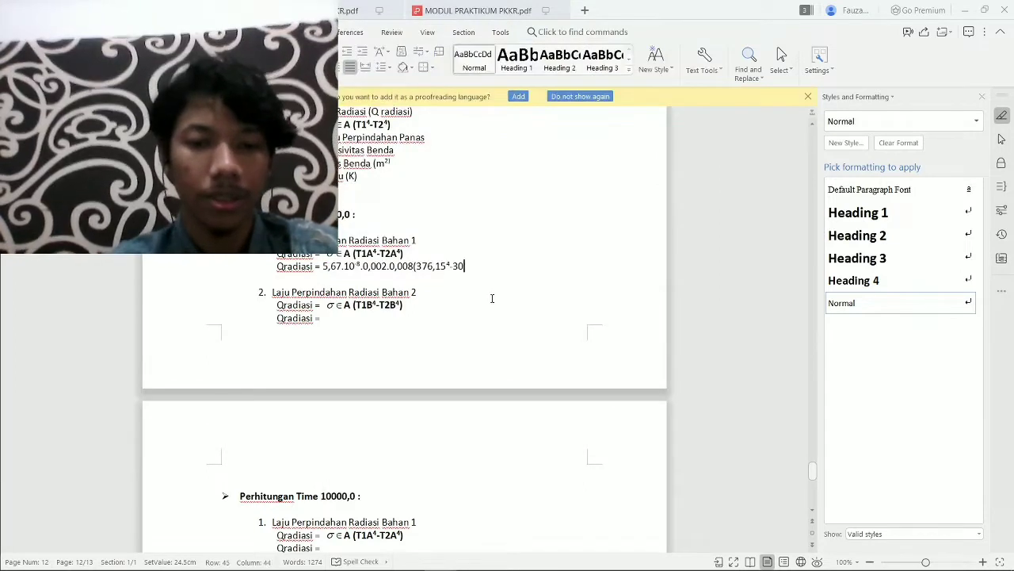
{"action": "type", "text": "5,5⁴"}
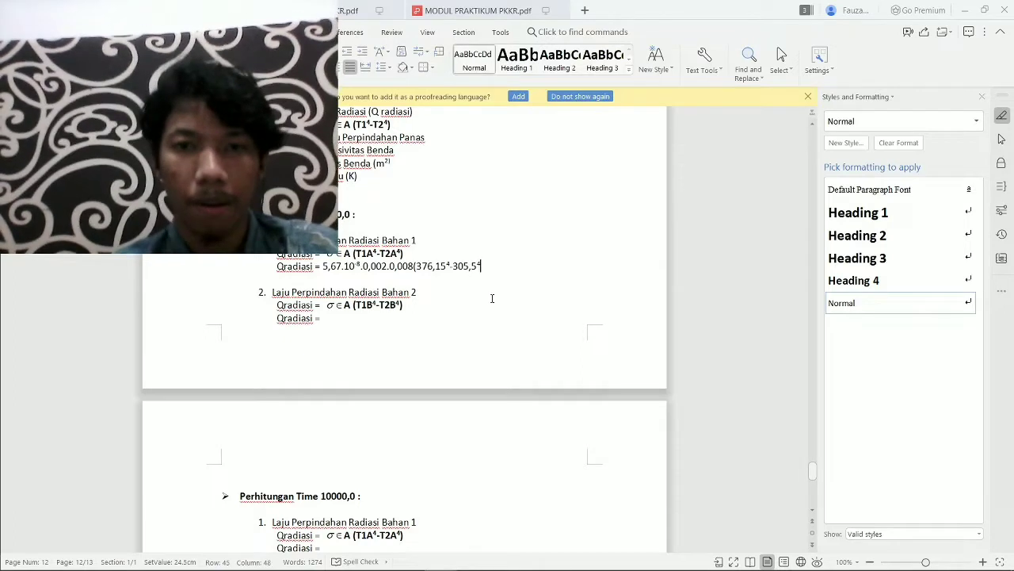
{"action": "key", "text": "Return"}
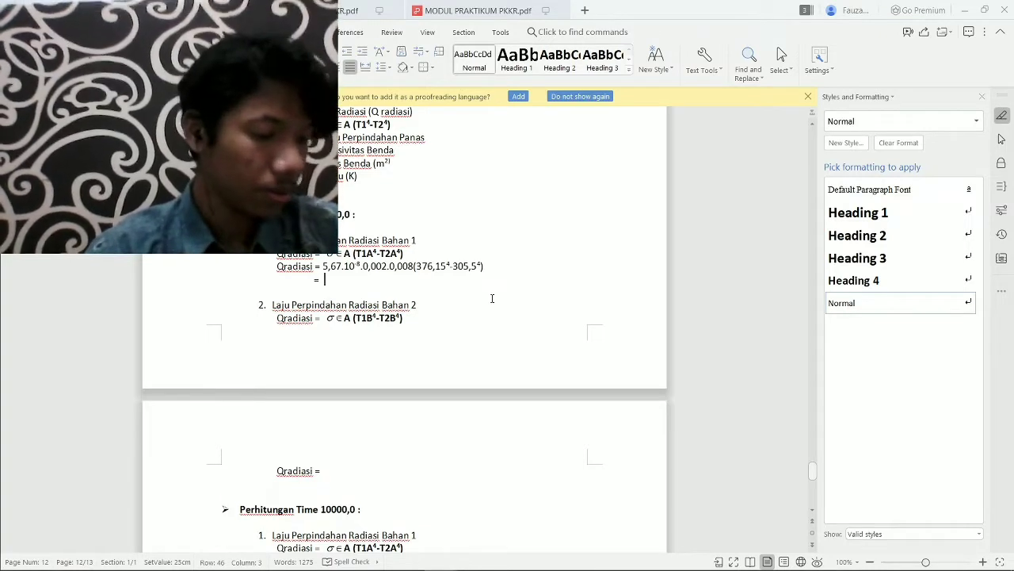
{"action": "type", "text": "= 1 joule"}
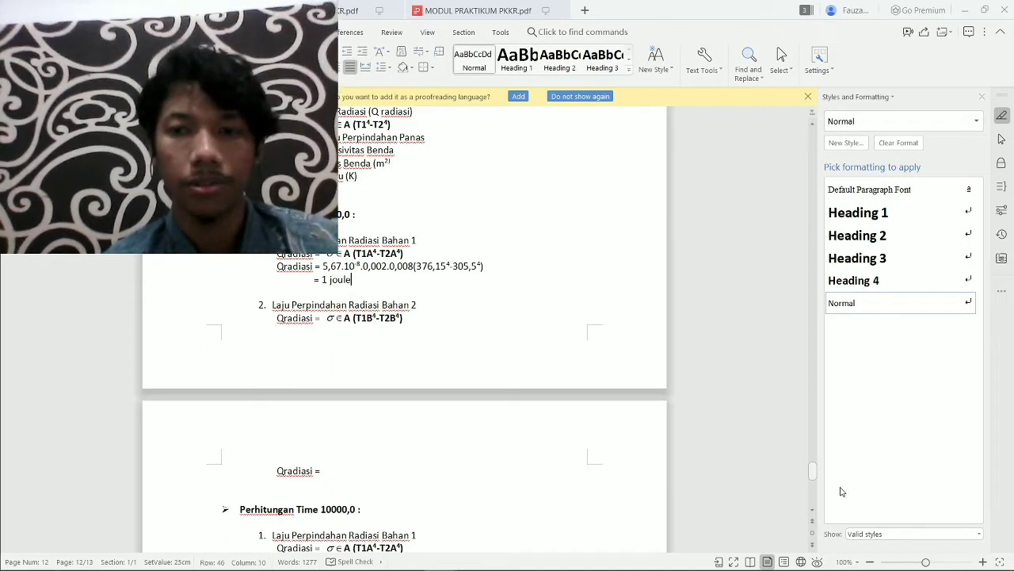
- Look over the remaining radiation calculations at the end of the report, dismiss the chat notification, and return to Bahan 2
{"action": "left_click_drag", "start_coordinate": [812, 477], "coordinate": [814, 503]}
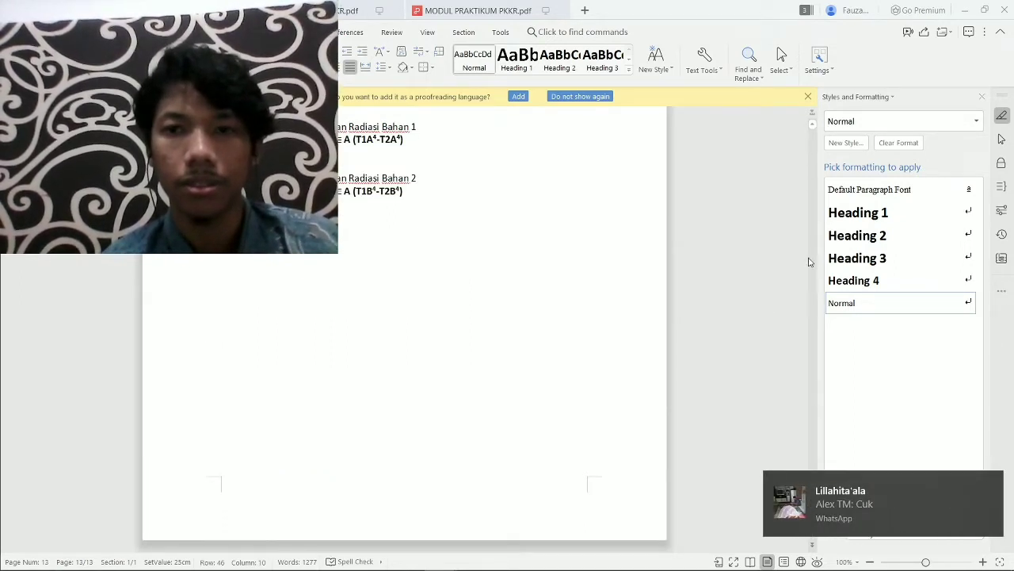
{"action": "left_click", "coordinate": [990, 484]}
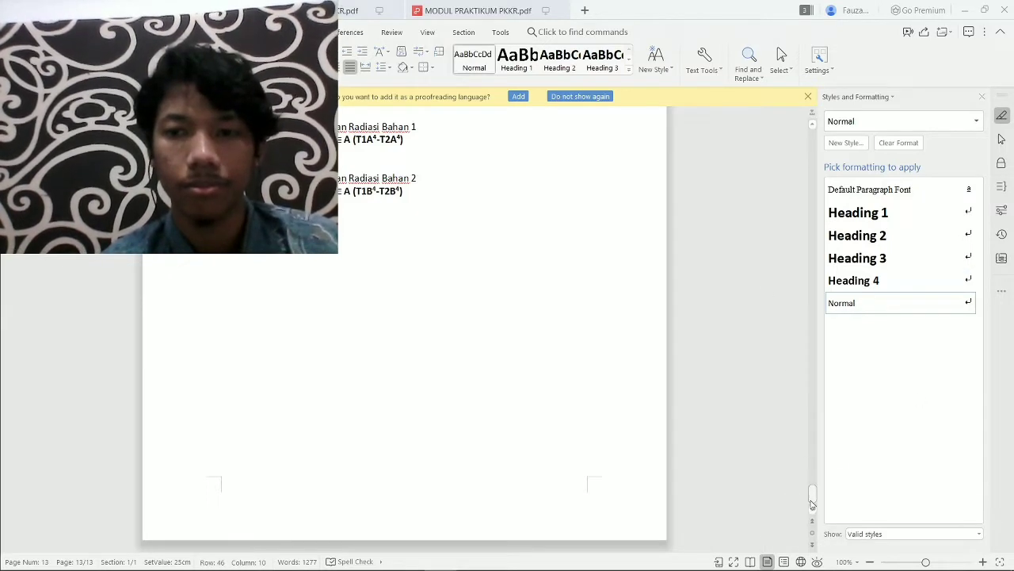
{"action": "left_click_drag", "start_coordinate": [813, 500], "coordinate": [814, 474]}
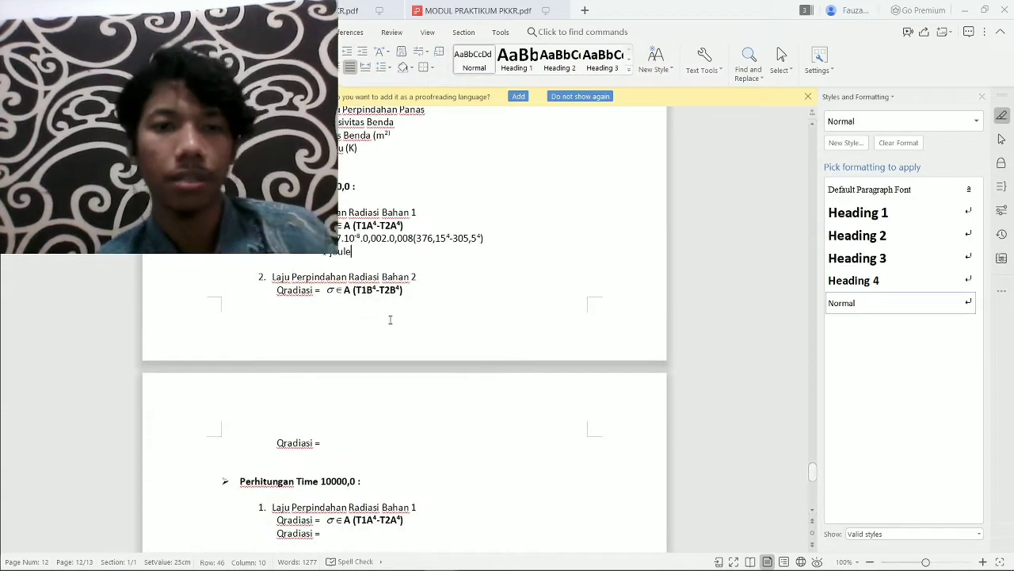
- Check the Bahan 2 temperatures at time 5000.0 in Energy2D, close the thermometer data, and return to the report
{"action": "key", "text": "alt+Tab"}
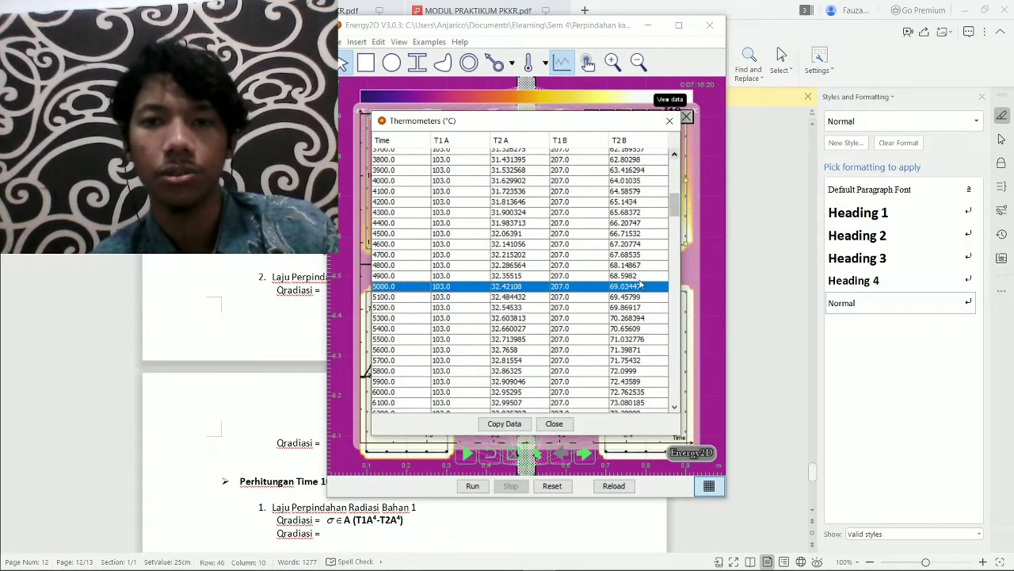
{"action": "left_click", "coordinate": [554, 422]}
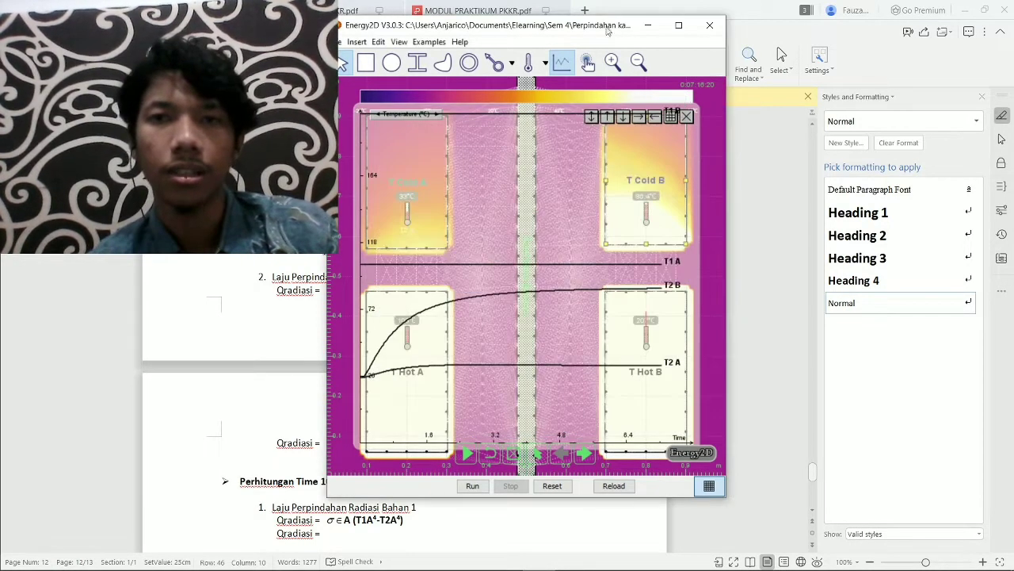
{"action": "left_click", "coordinate": [648, 24]}
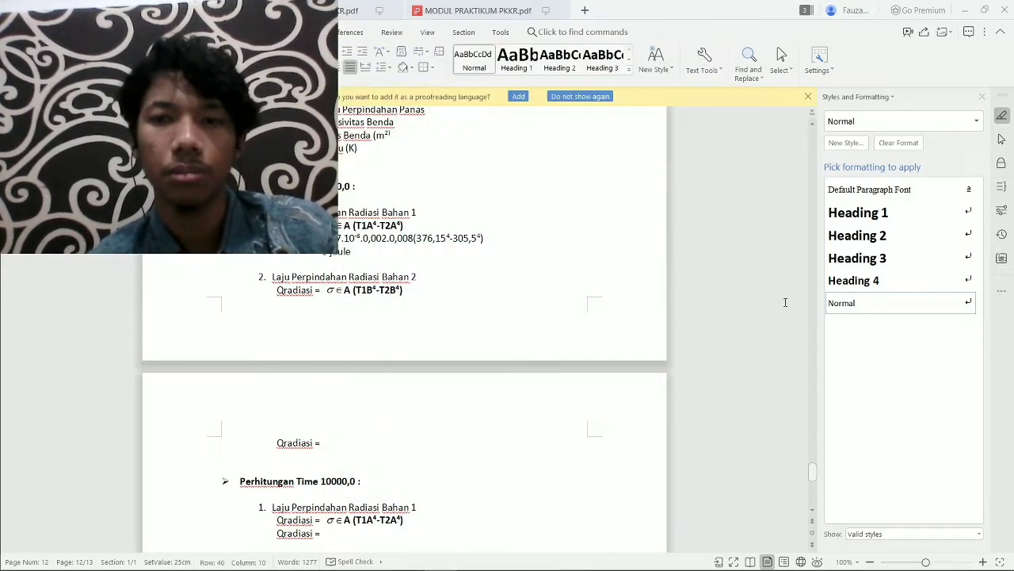
- Look up the time 10000.0 row in the Energy2D thermometer data and return to the temperature term of the report's Bahan 1 calculation
{"action": "key", "text": "alt+Tab"}
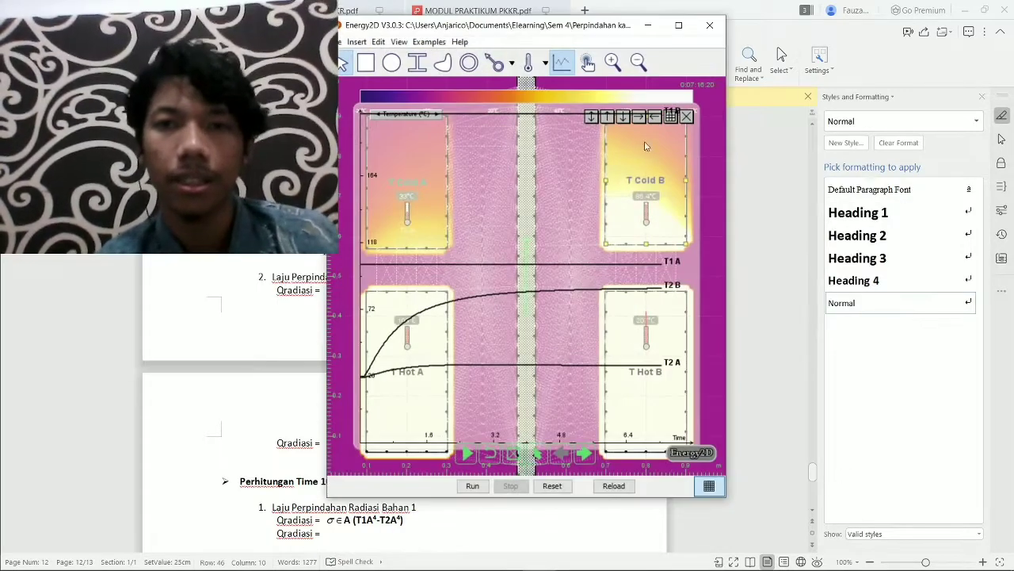
{"action": "left_click", "coordinate": [671, 115]}
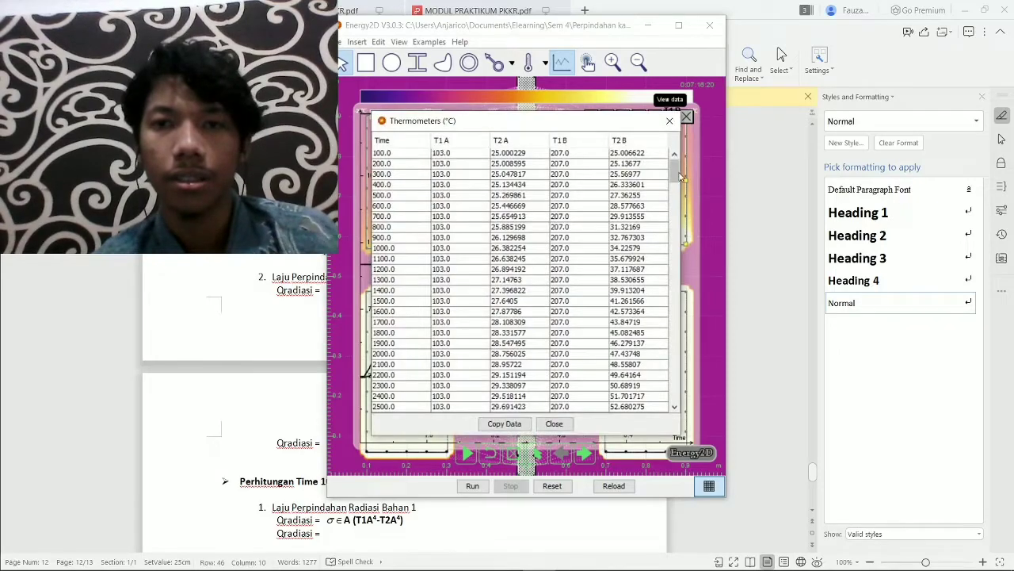
{"action": "left_click_drag", "start_coordinate": [674, 170], "coordinate": [672, 263]}
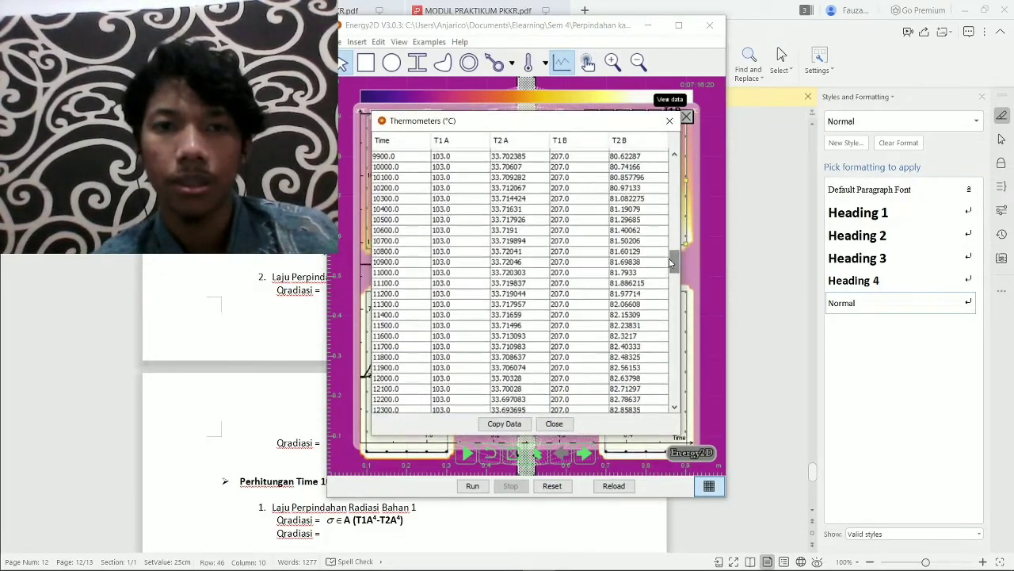
{"action": "left_click", "coordinate": [468, 168]}
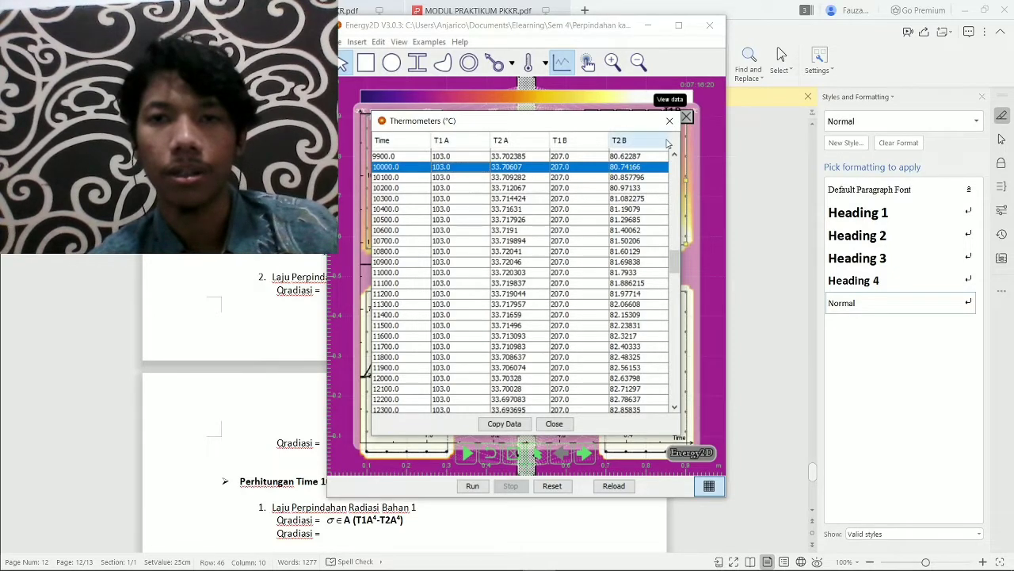
{"action": "left_click", "coordinate": [669, 120]}
{"action": "left_click", "coordinate": [647, 25]}
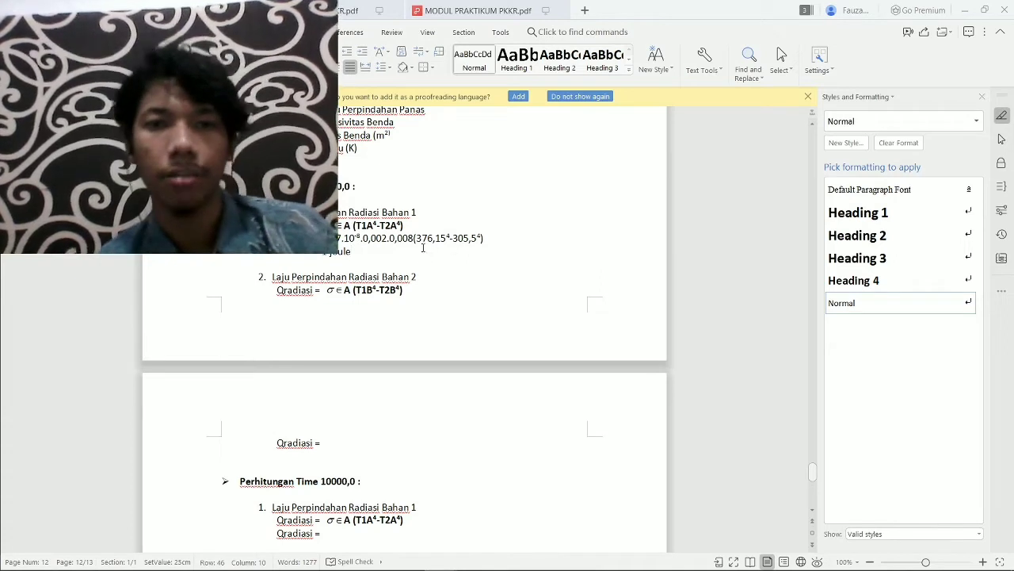
{"action": "left_click_drag", "start_coordinate": [416, 240], "coordinate": [493, 231]}
{"action": "left_click", "coordinate": [485, 238]}
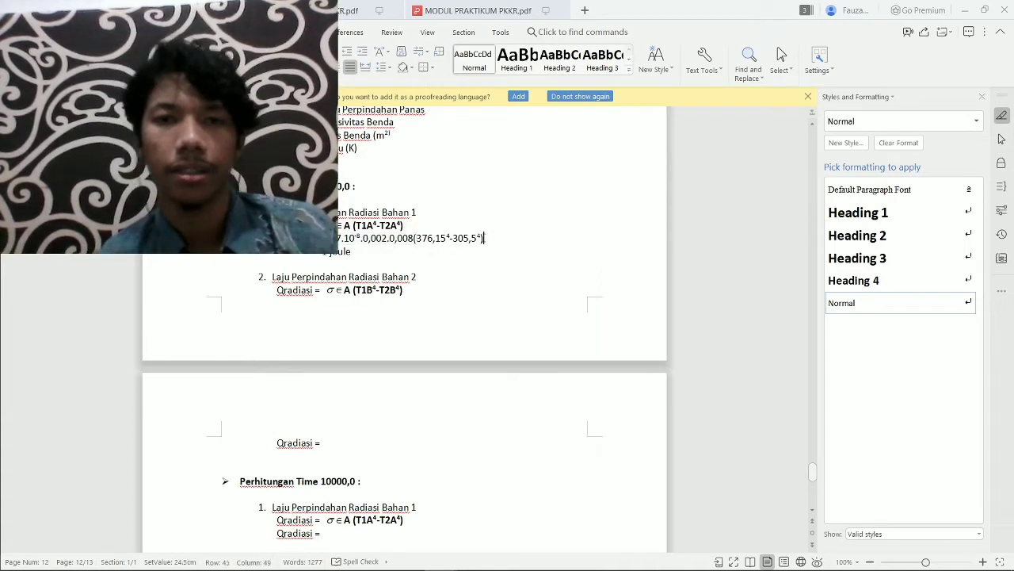